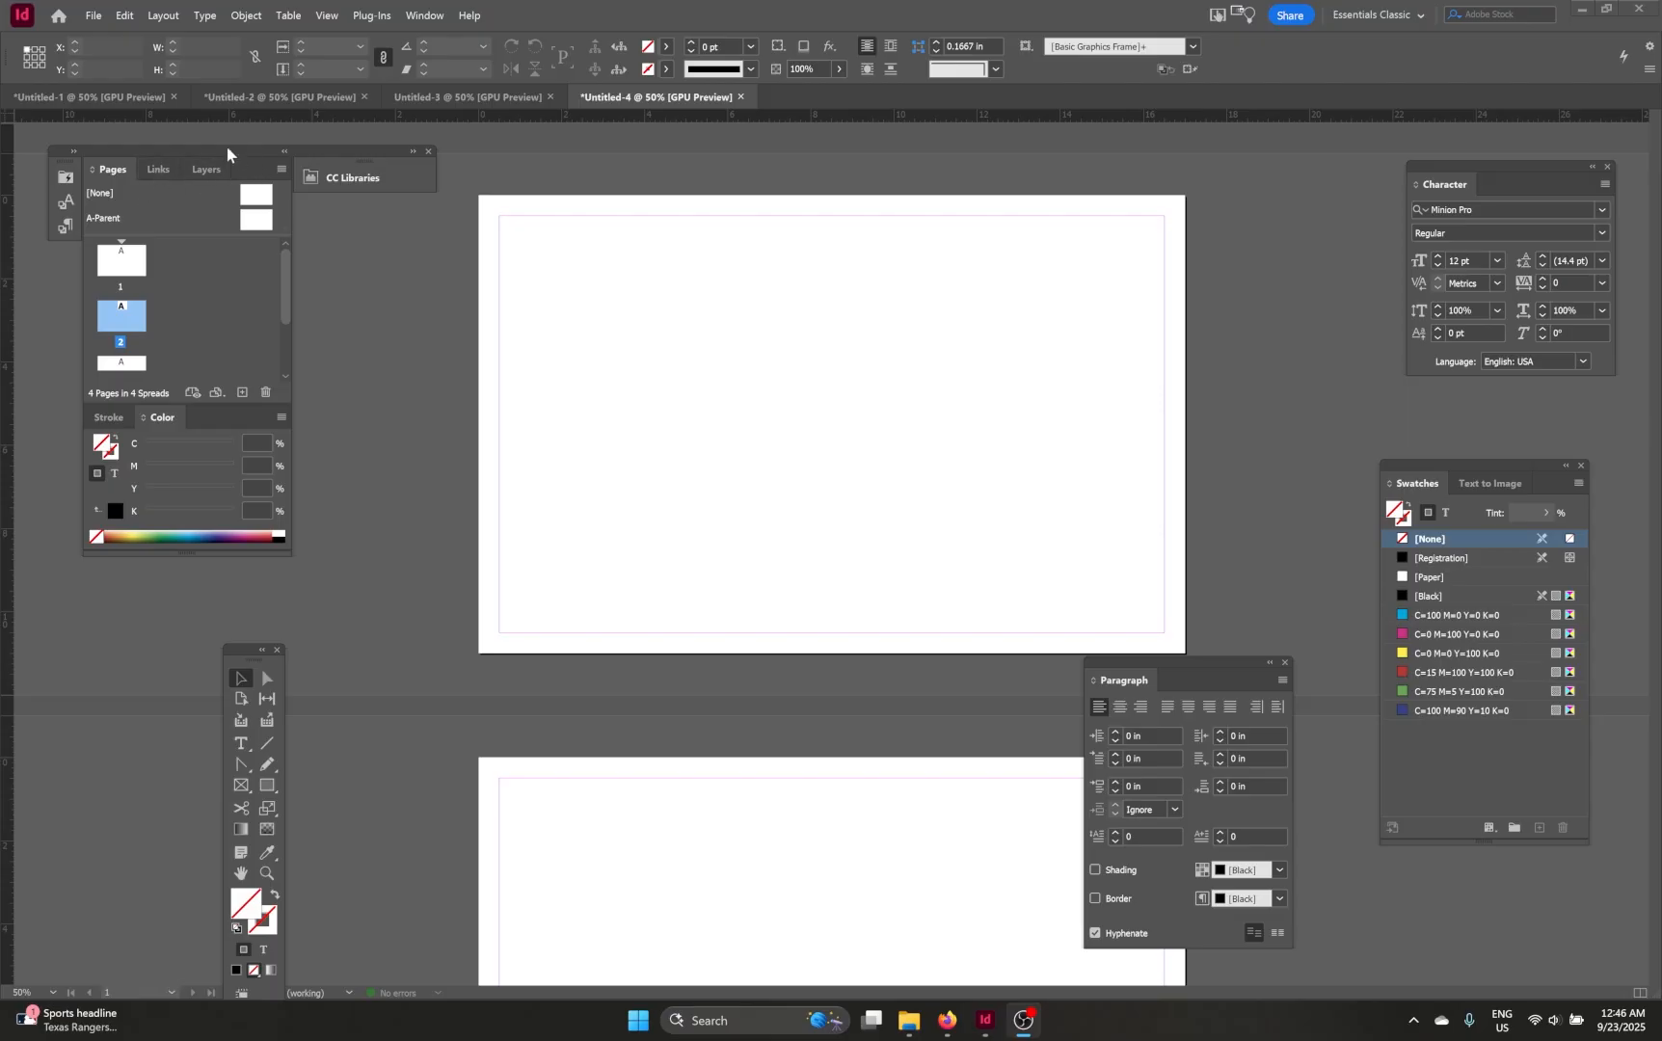
Step: Create a new landscape document in inches, 17 in wide by 11 in high, with 2 pages
left_click(93, 16)
mouse_move(101, 42)
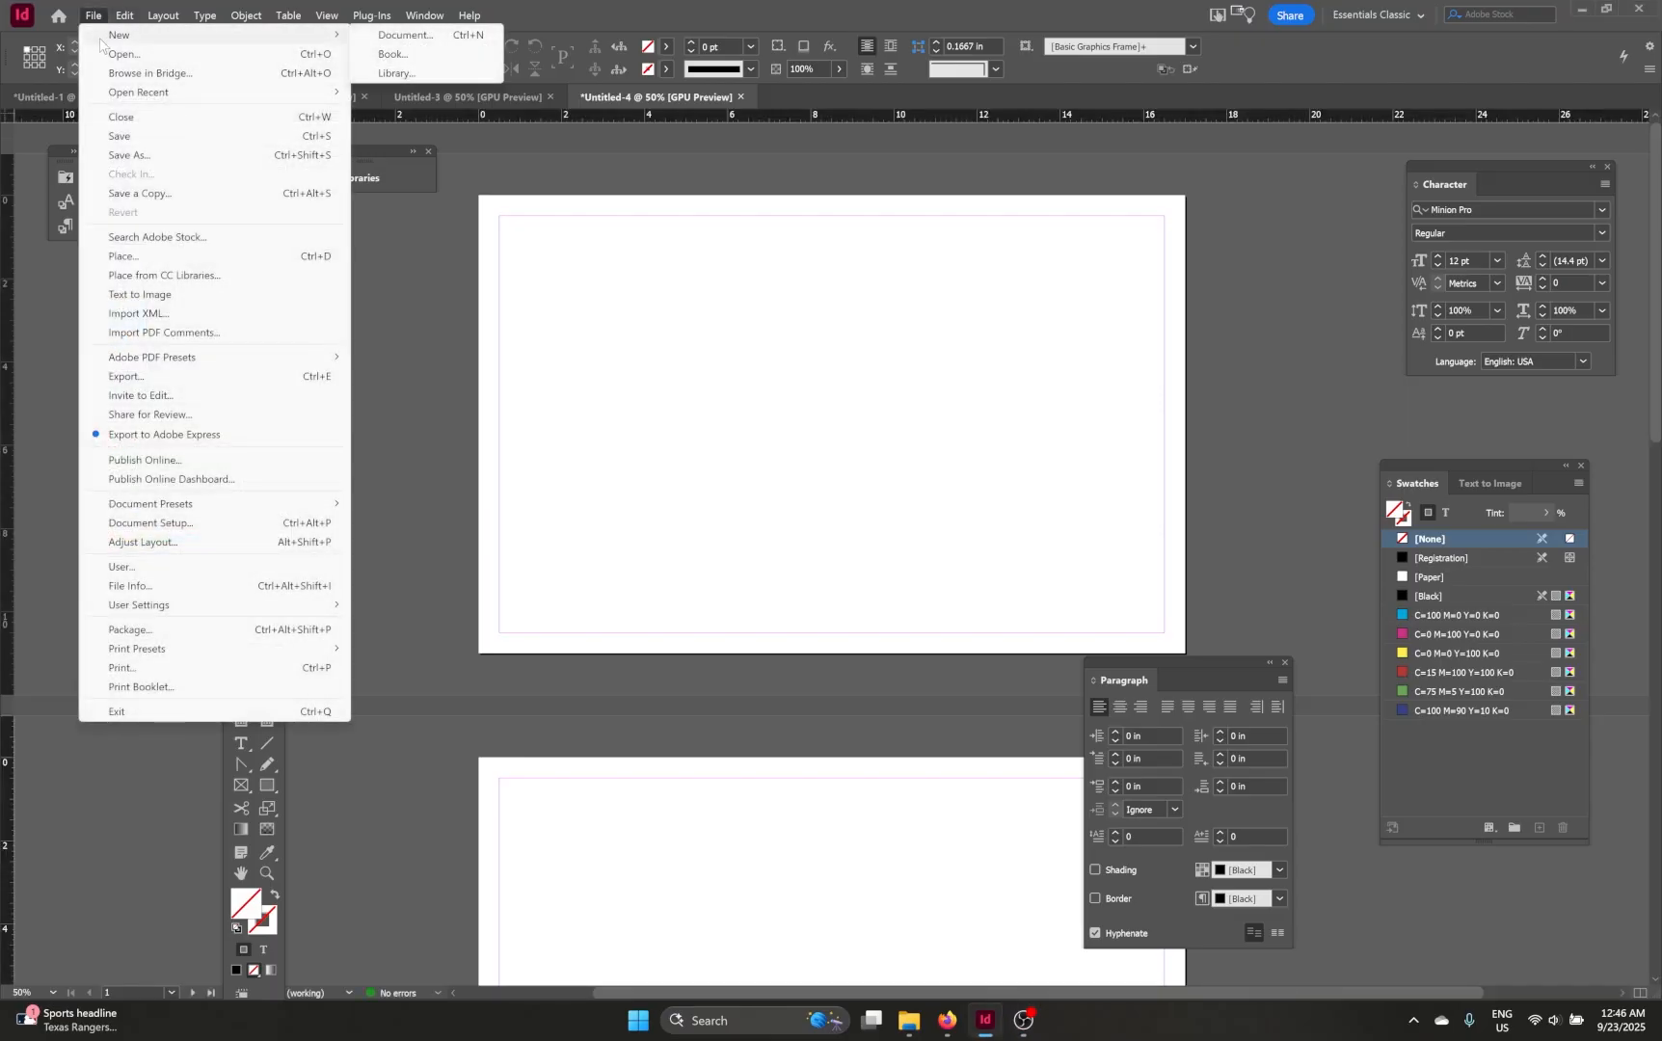
left_click(453, 39)
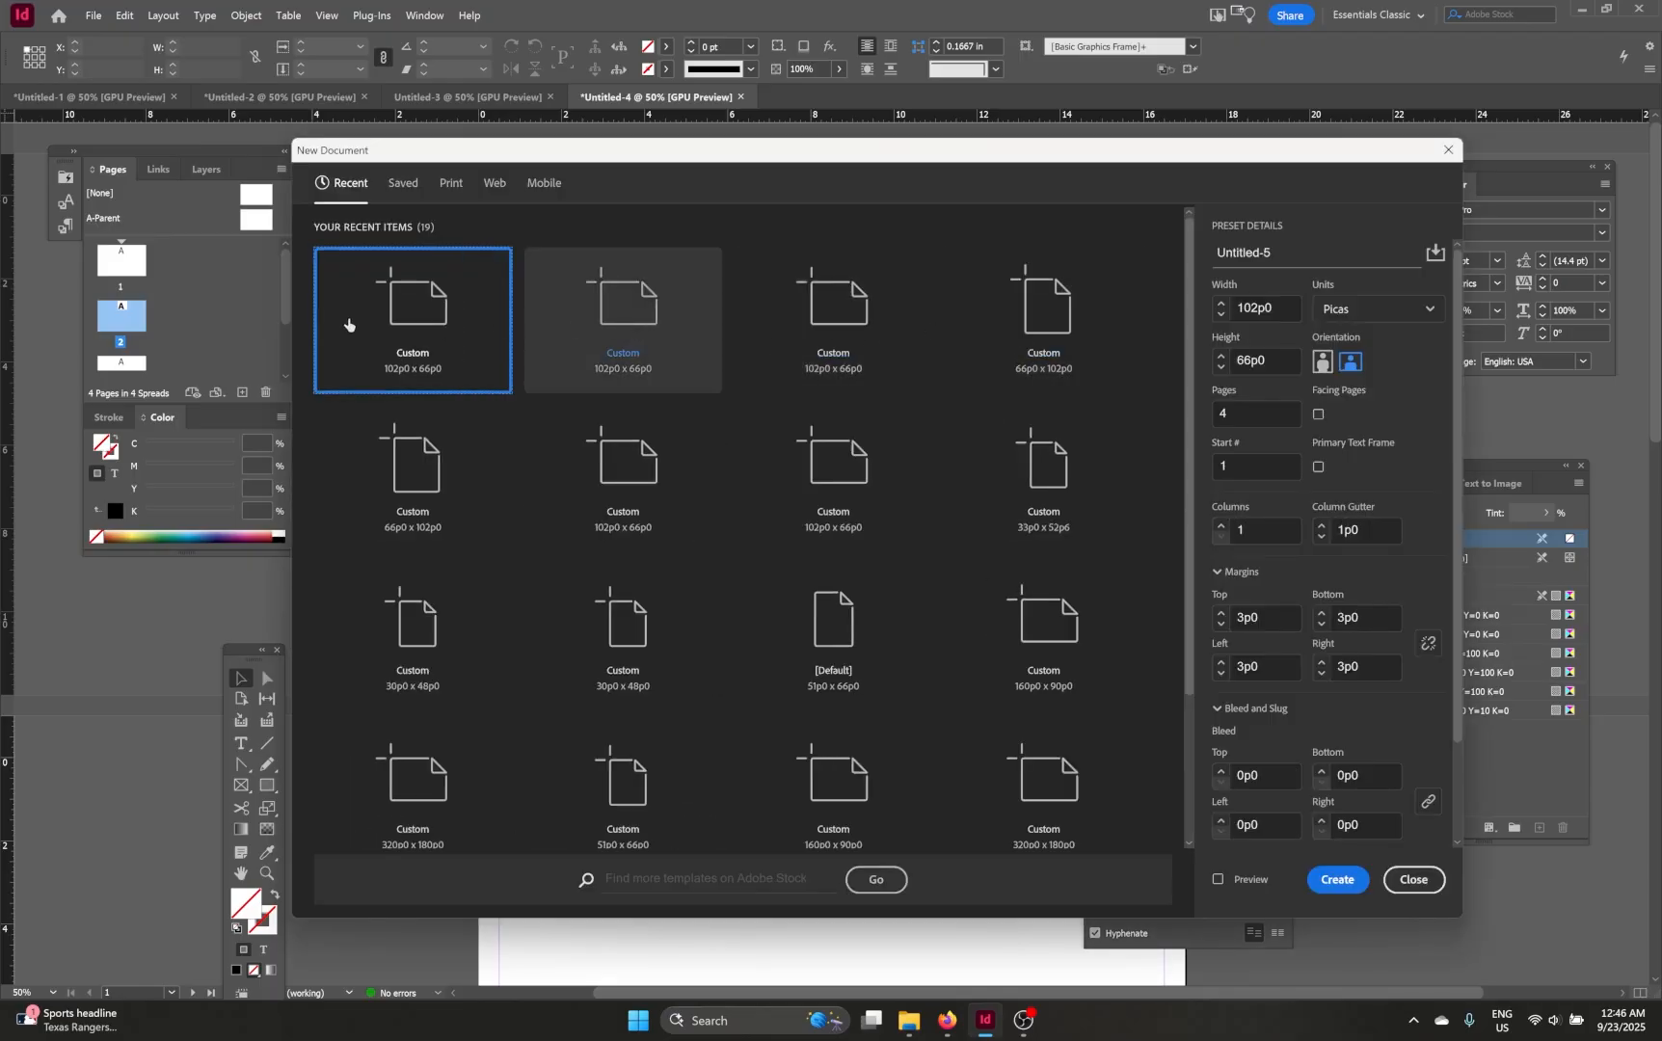
left_click(1426, 308)
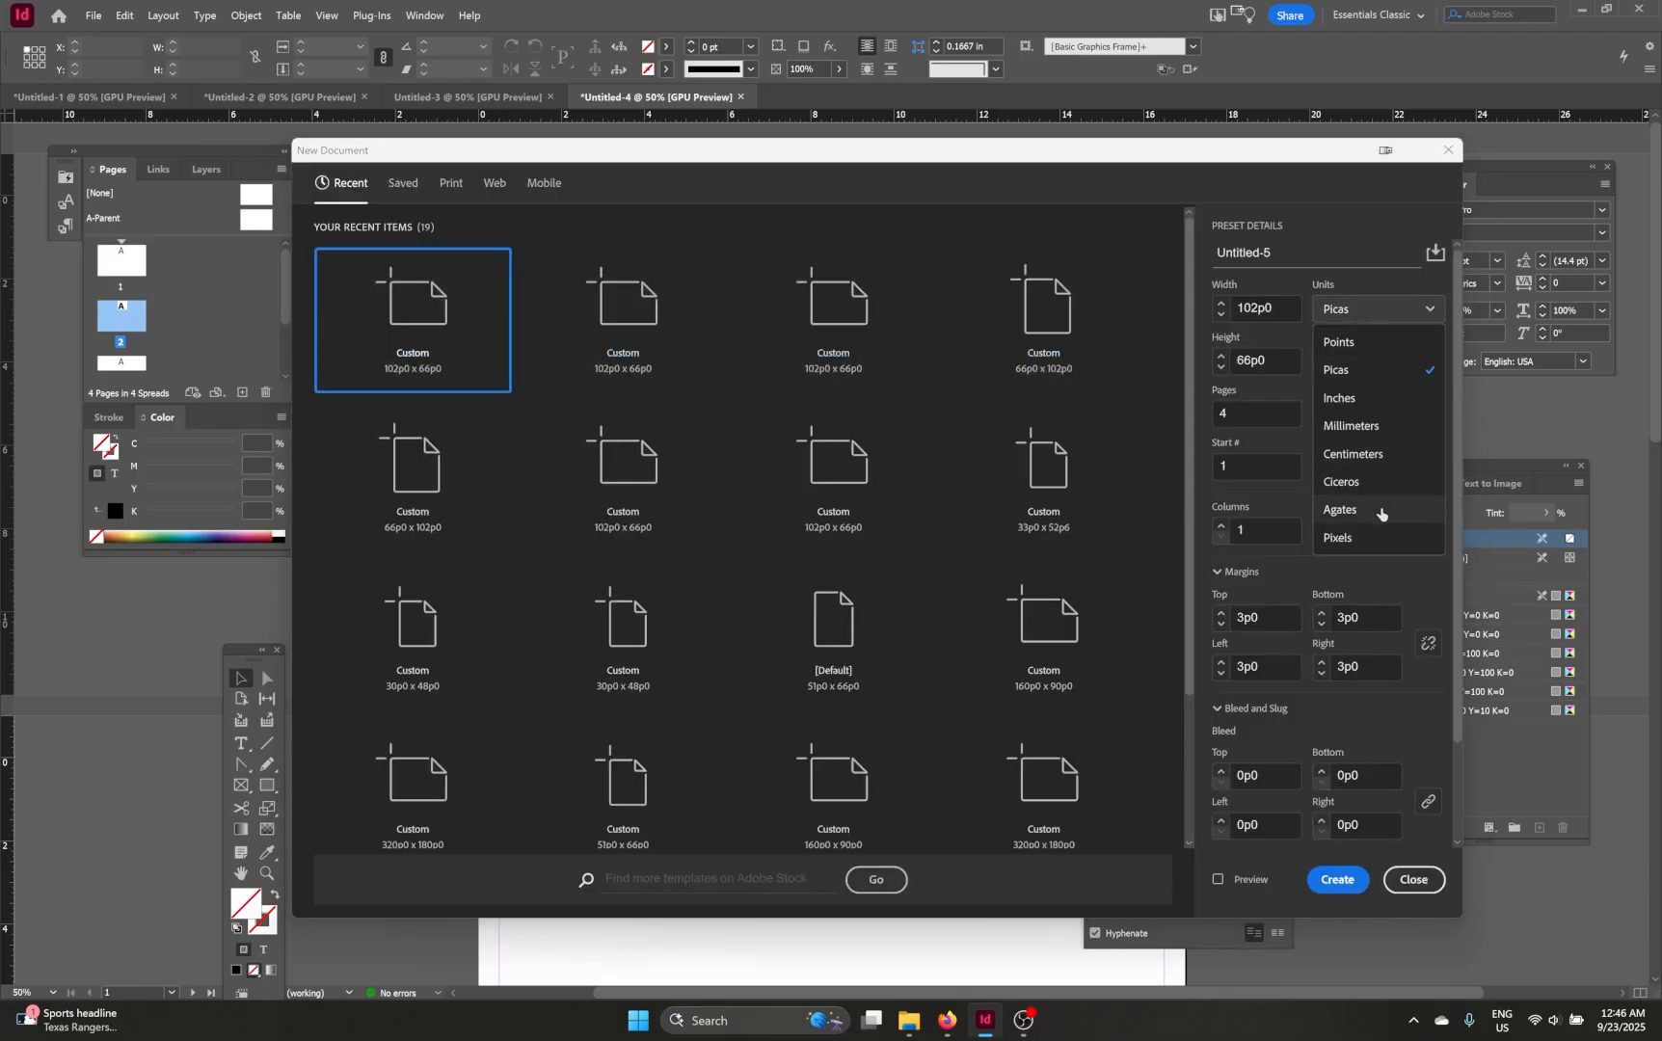
left_click(1366, 397)
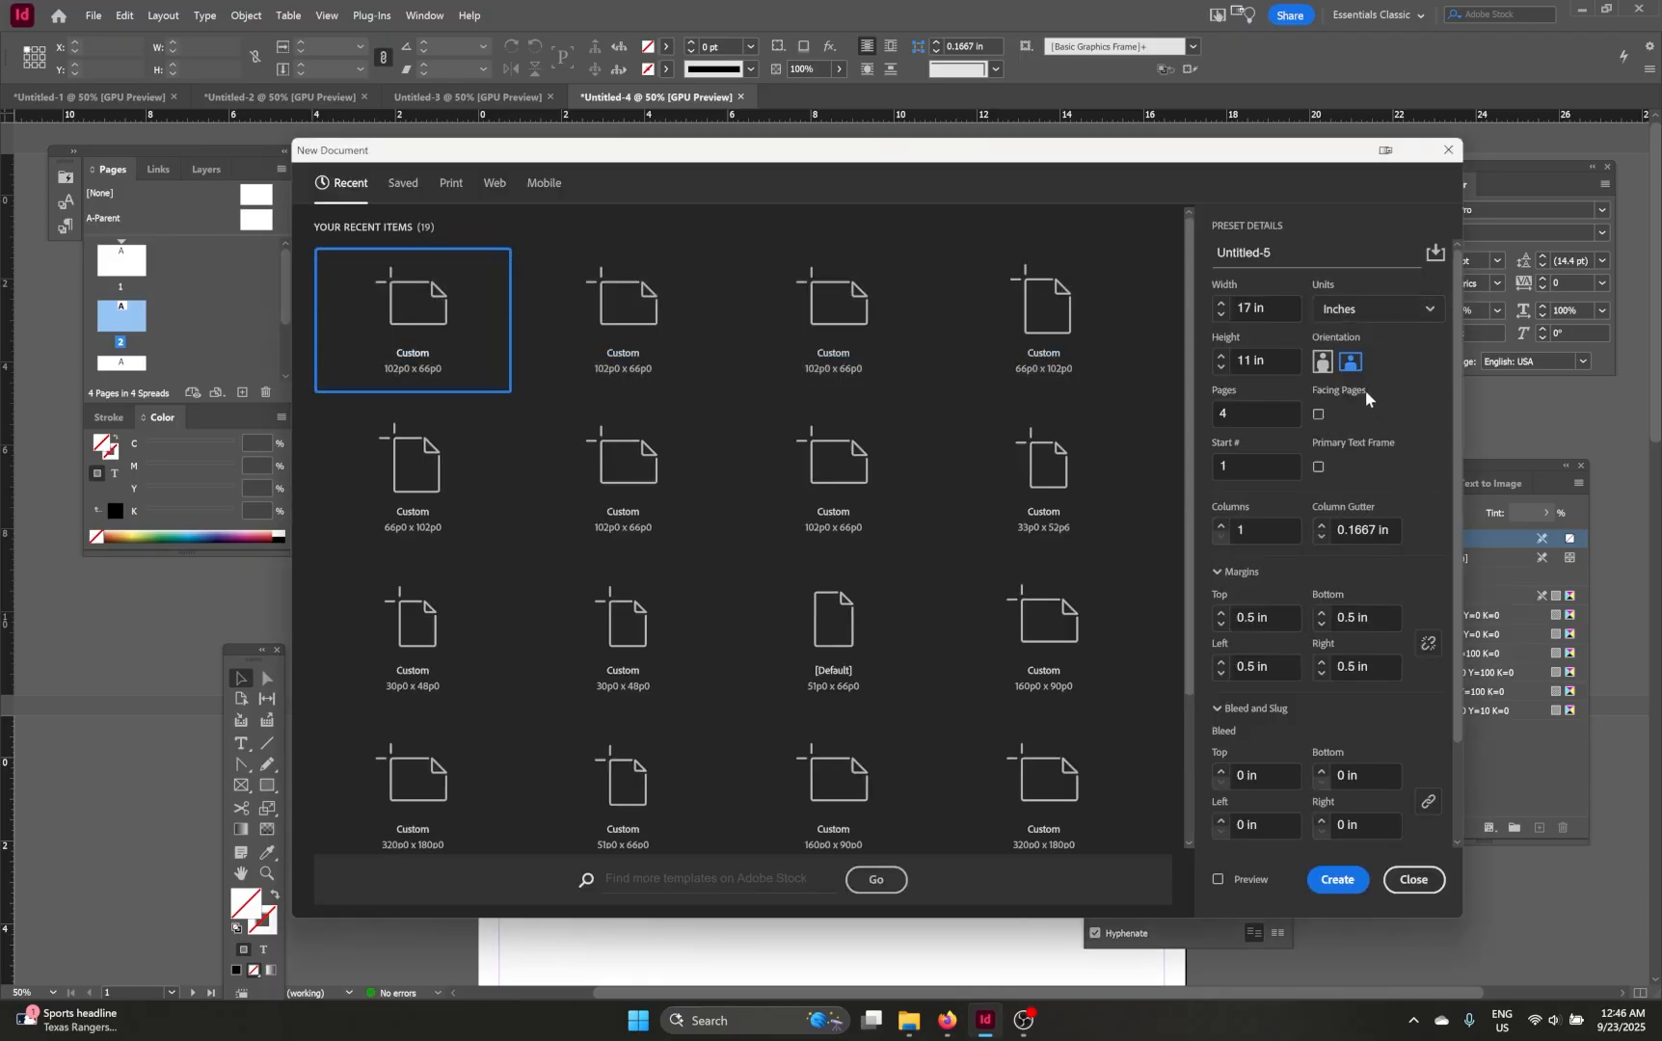
left_click(1280, 307)
left_click(1320, 364)
left_click(1350, 363)
double_click(1221, 413)
left_click(1395, 405)
left_click(1253, 414)
left_click(1335, 880)
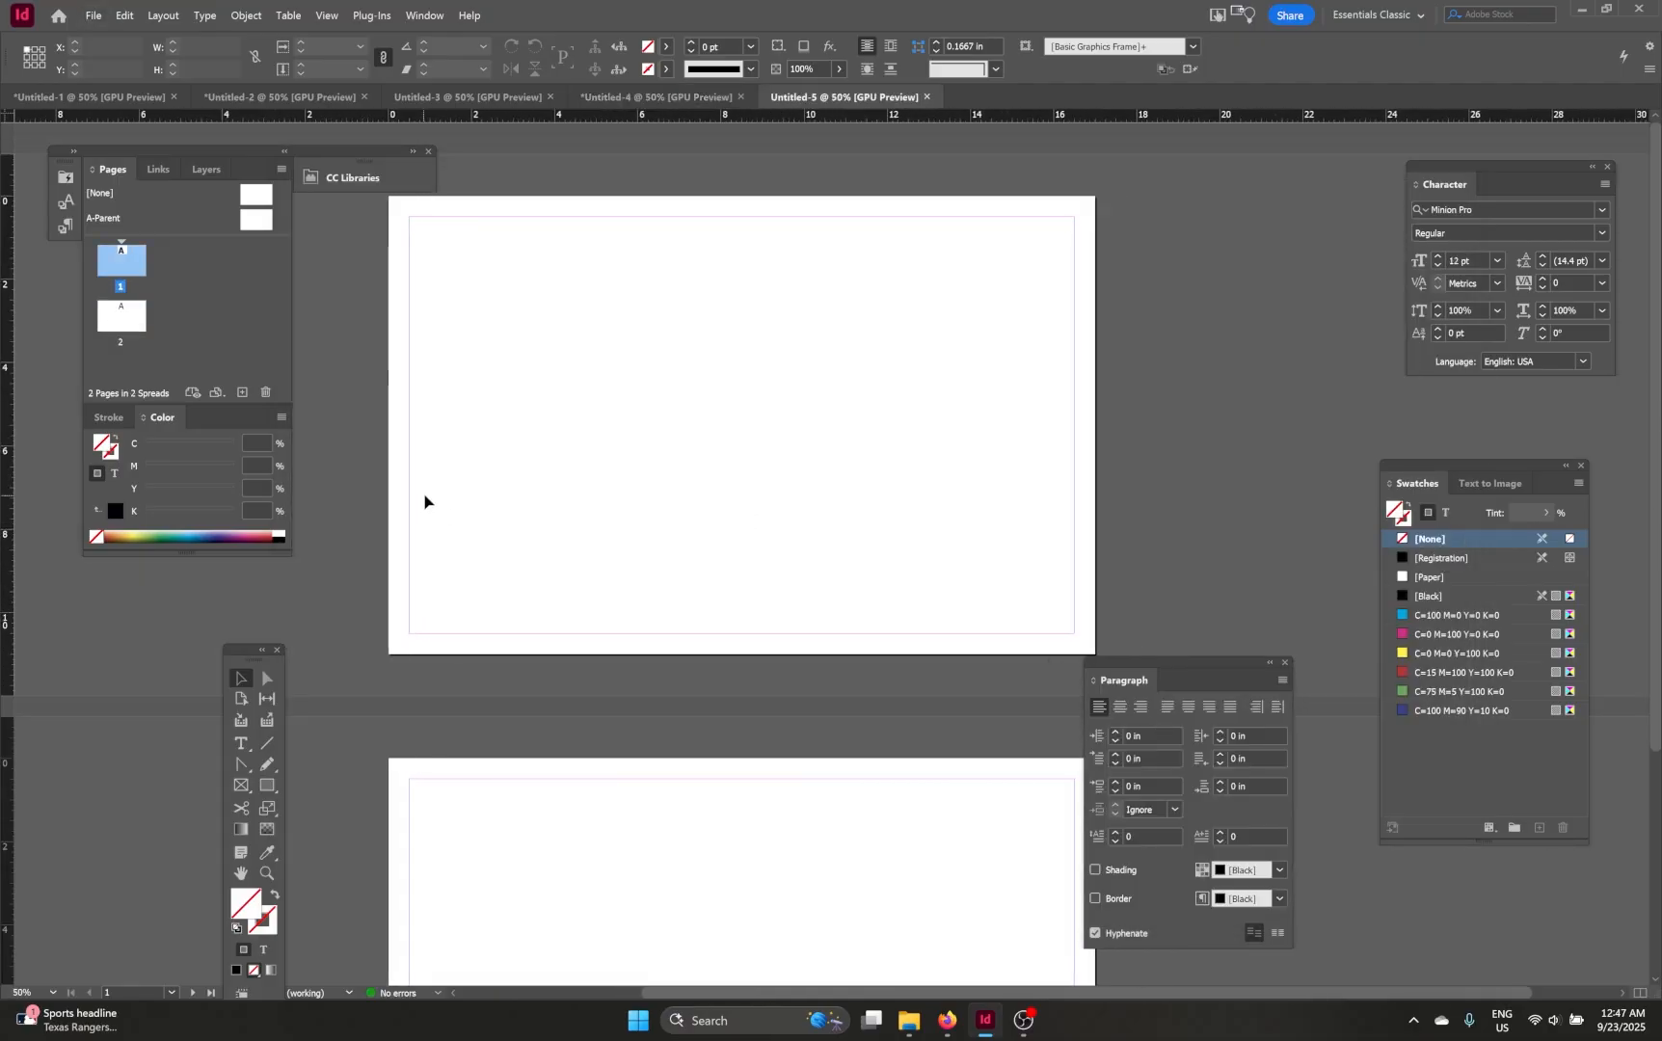
Step: Draw rectangle frames filling the margin area on both page 1 and page 2
left_click(240, 785)
left_click_drag(408, 217, 1074, 633)
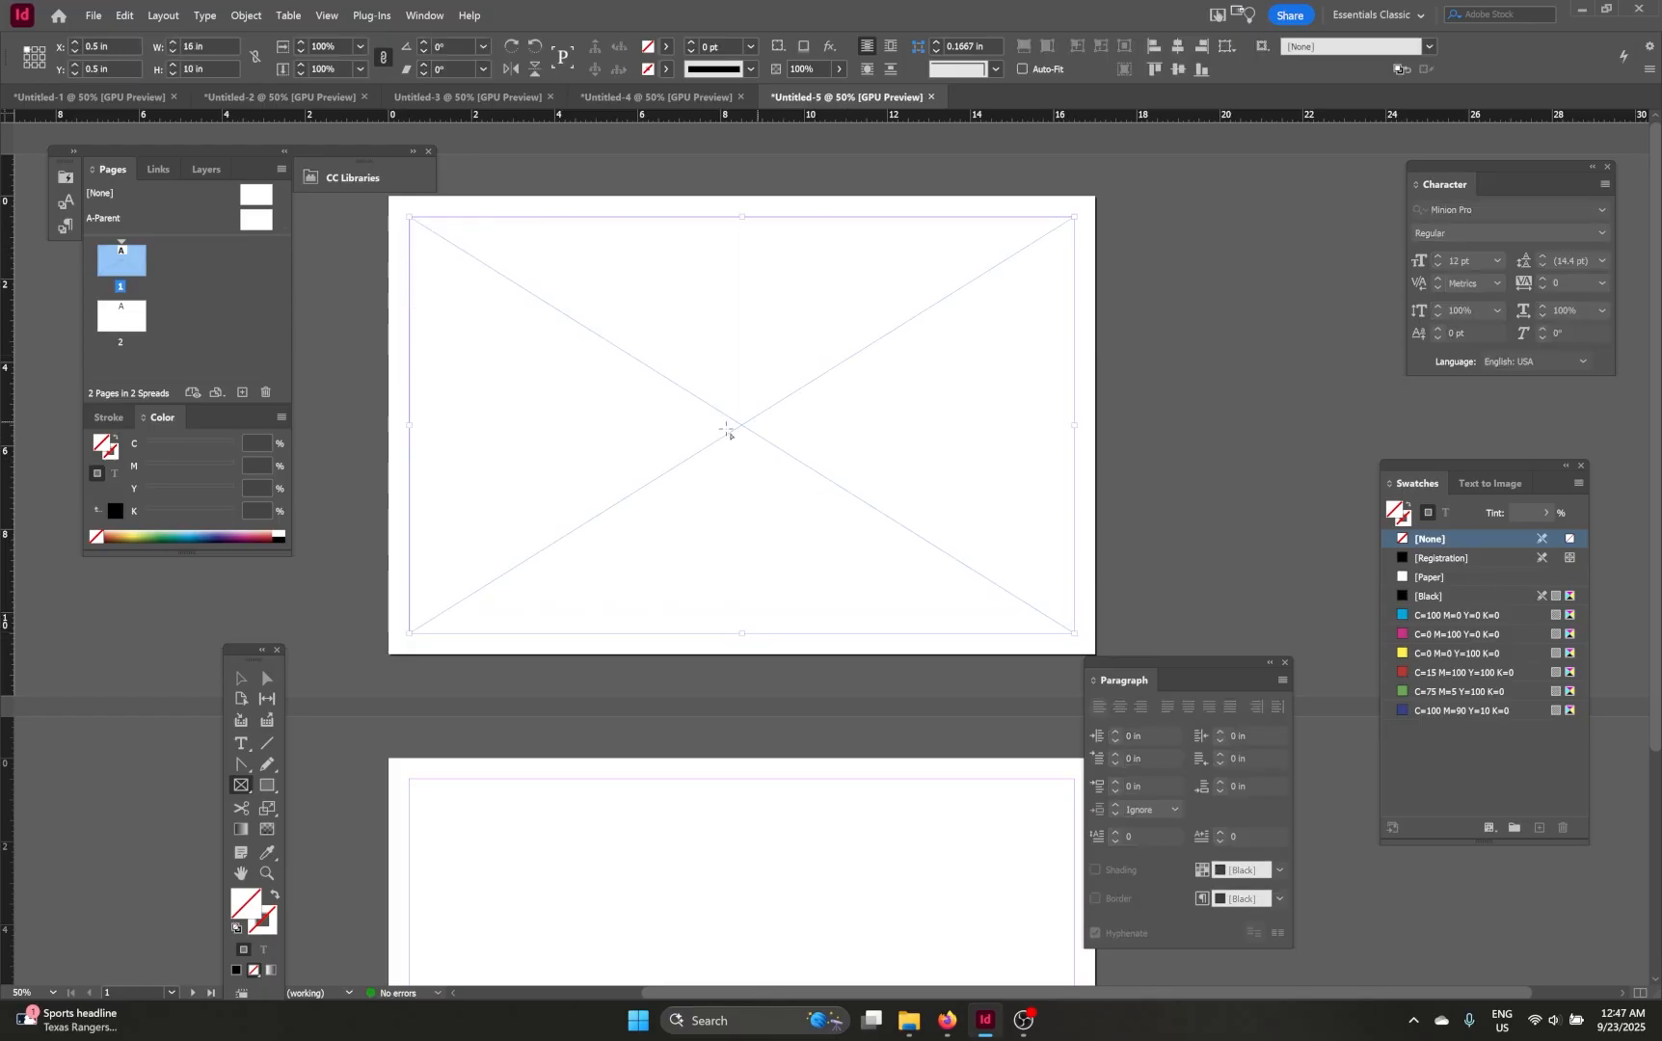
scroll(742, 549, "down", 5)
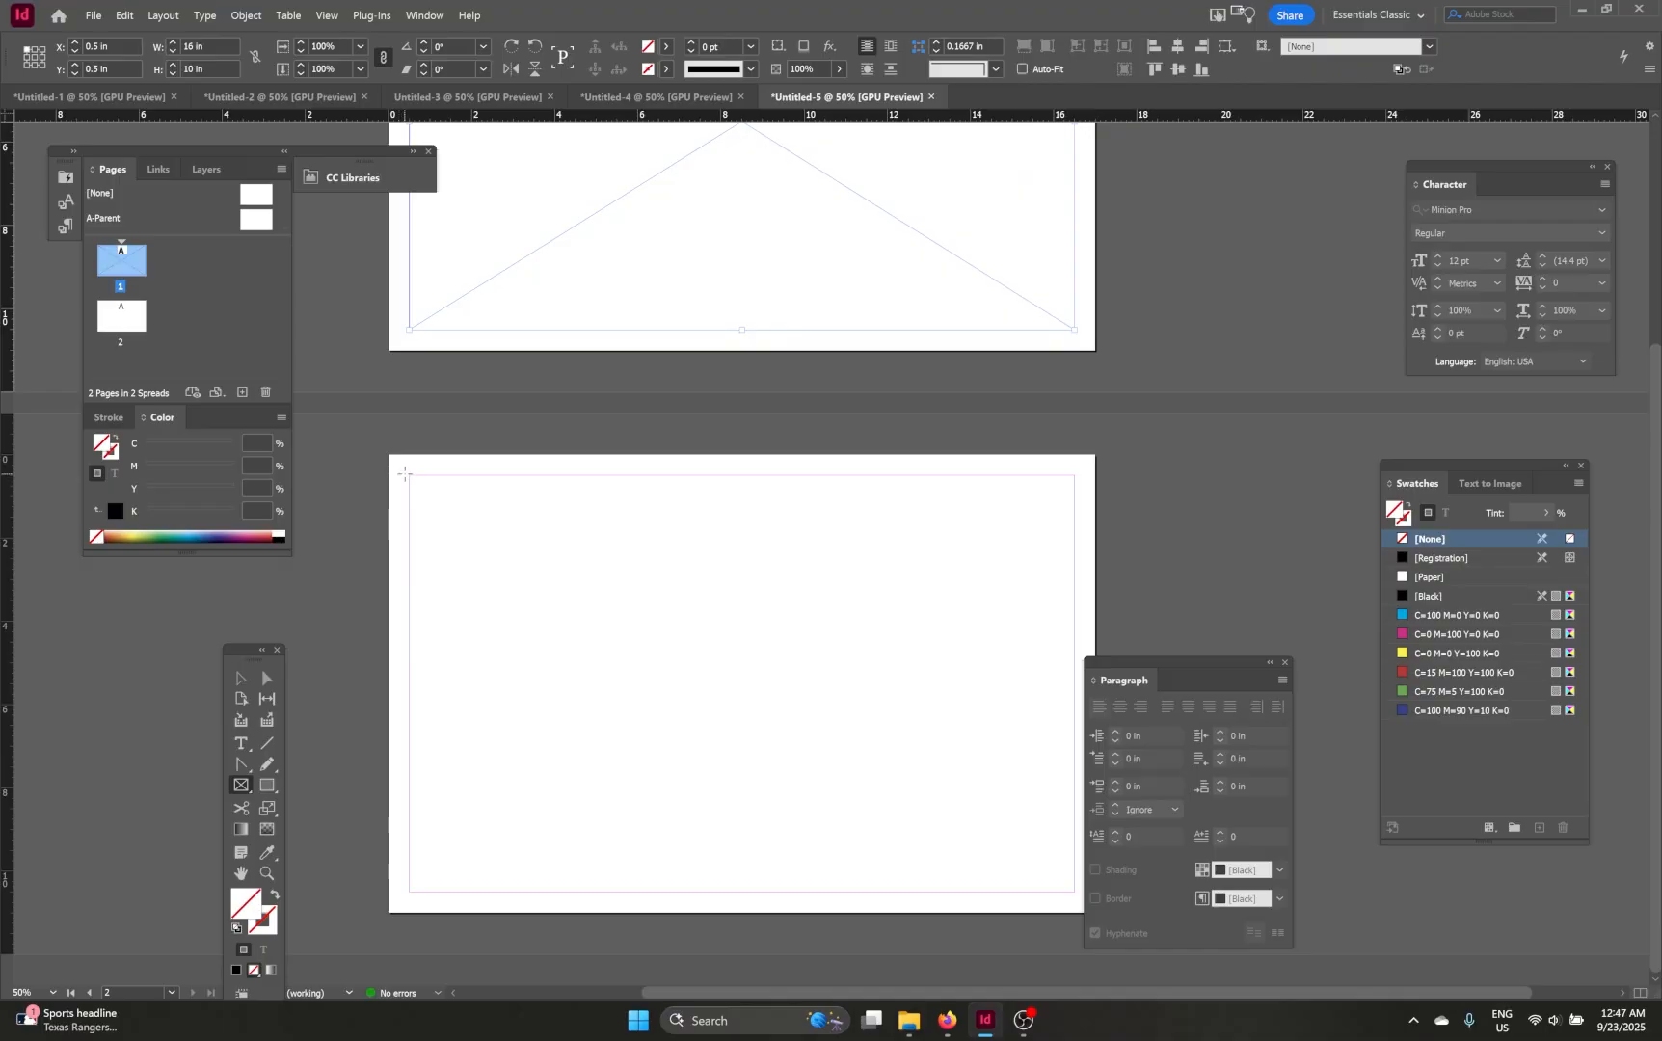
left_click_drag(404, 474, 1075, 894)
scroll(588, 606, "up", 5)
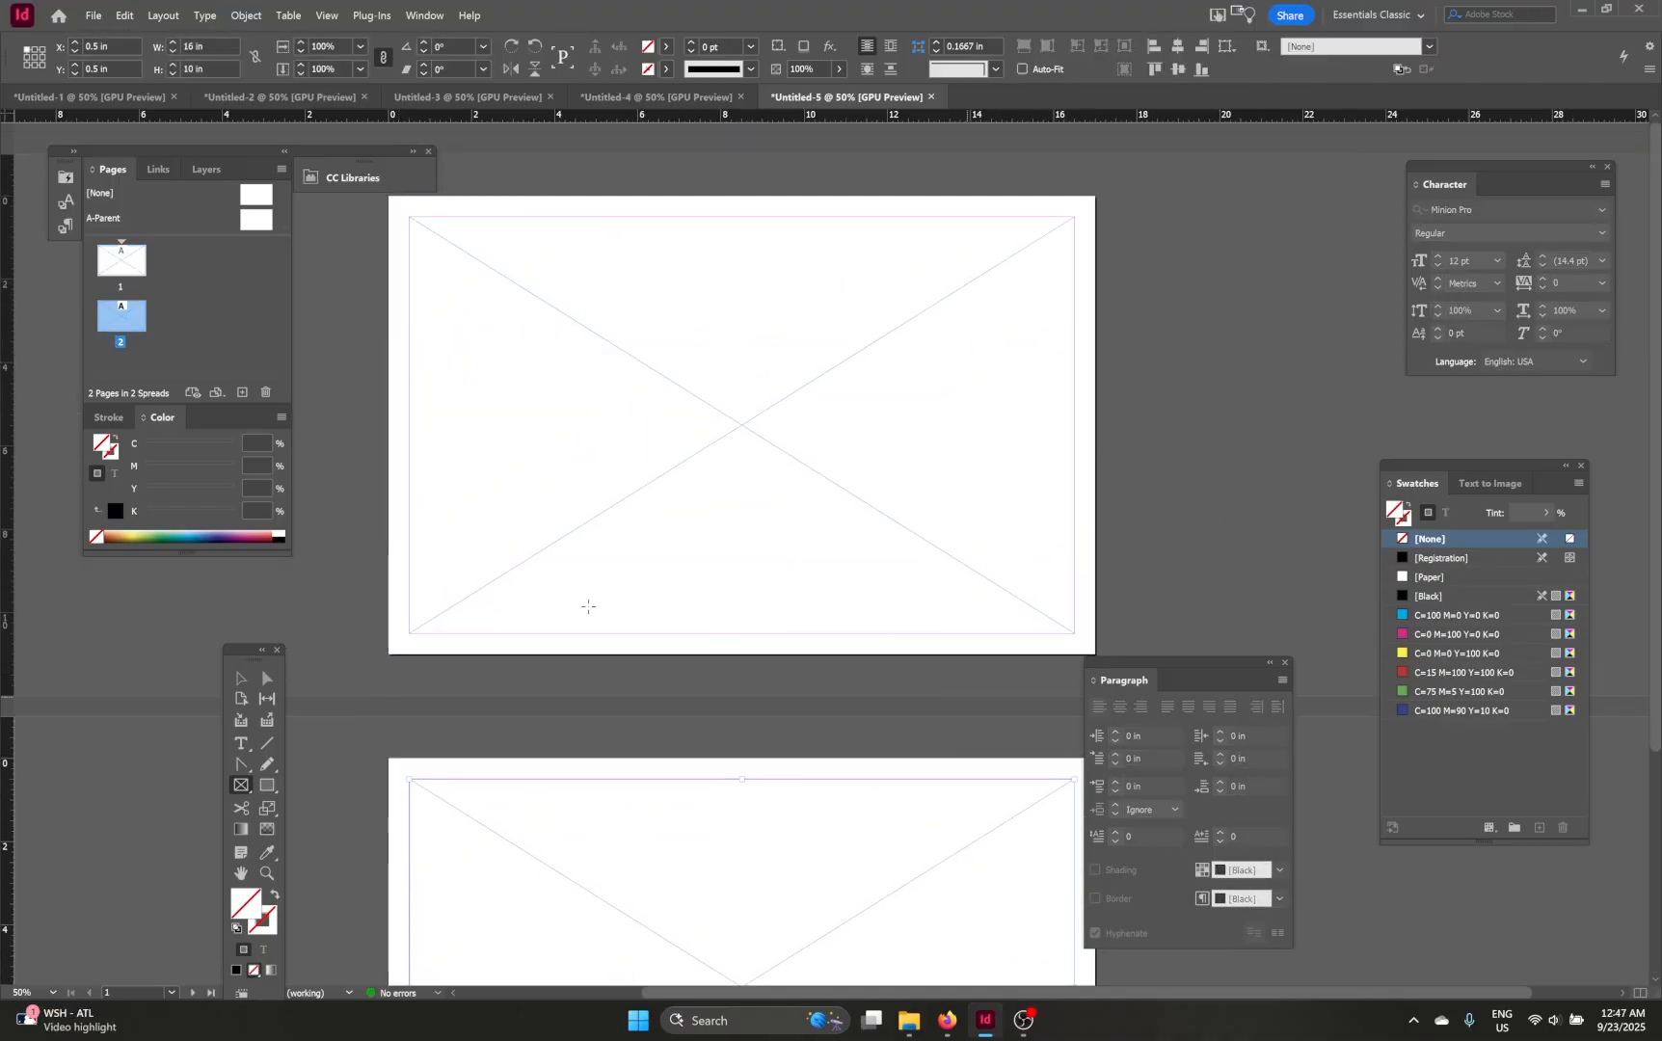
Step: Place Tabloid Landscape_Exterior-Recovered.png from the Export PNG folder in File Explorer into page 1's frame
left_click(913, 1034)
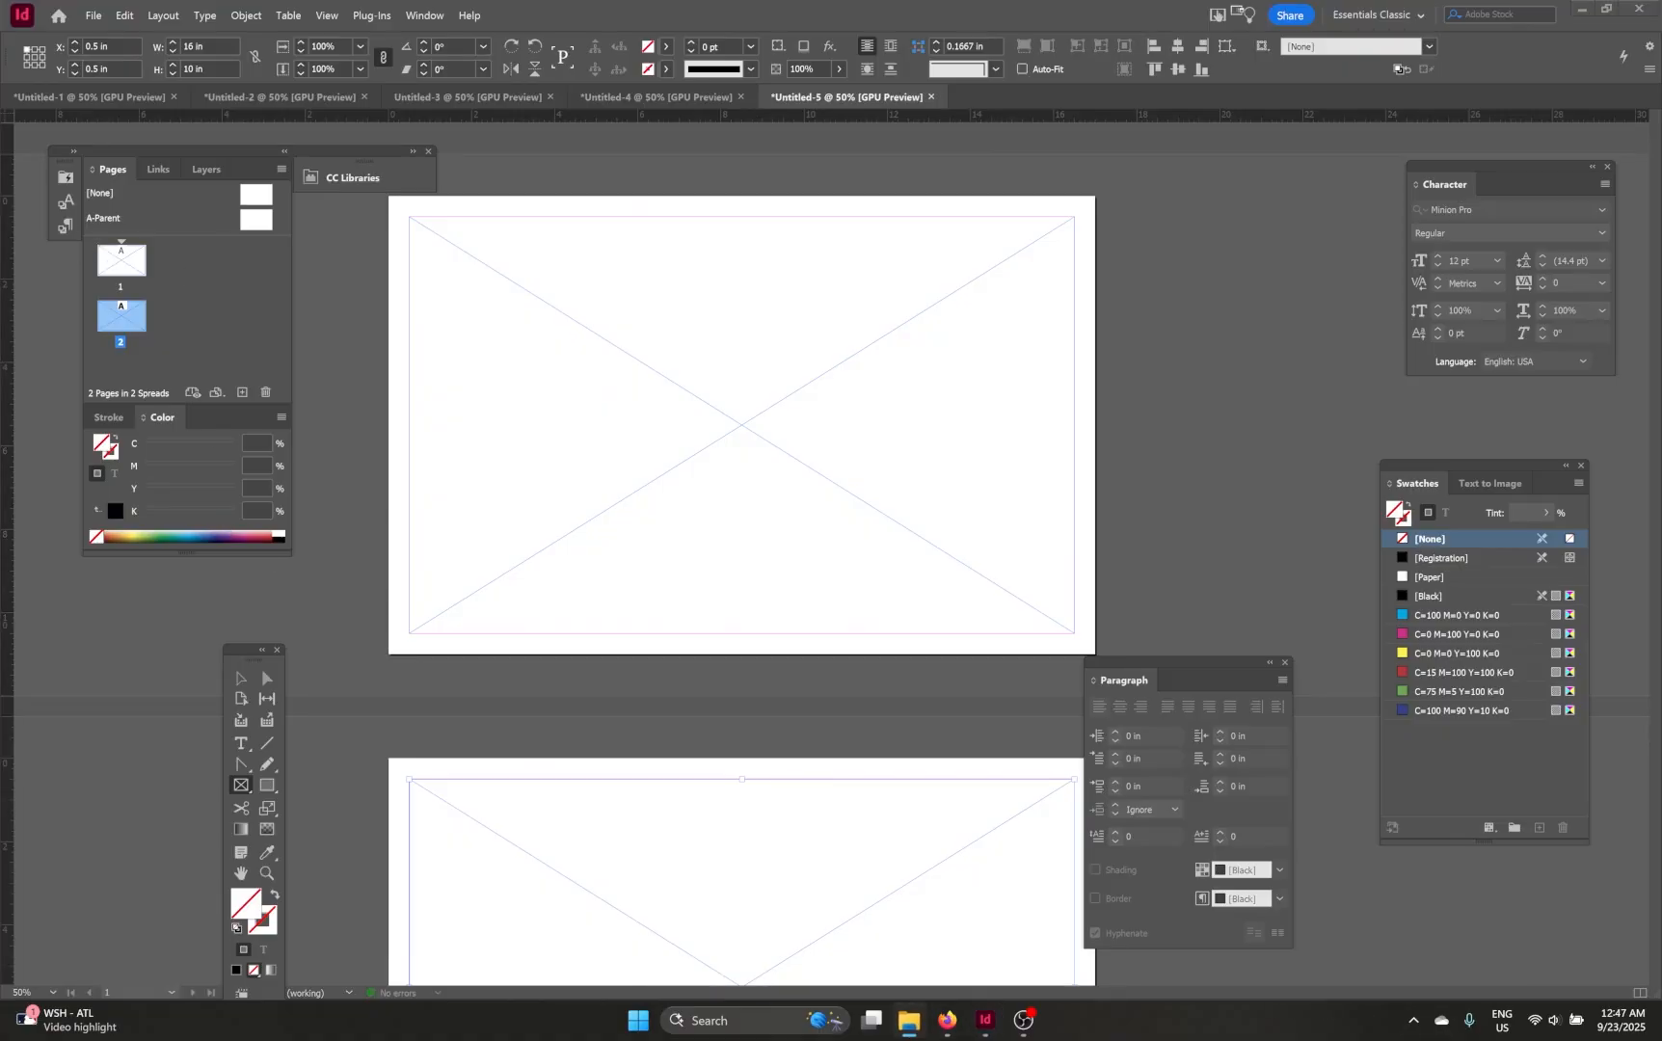
left_click_drag(0, 381, 0, 253)
left_click_drag(0, 555, 511, 486)
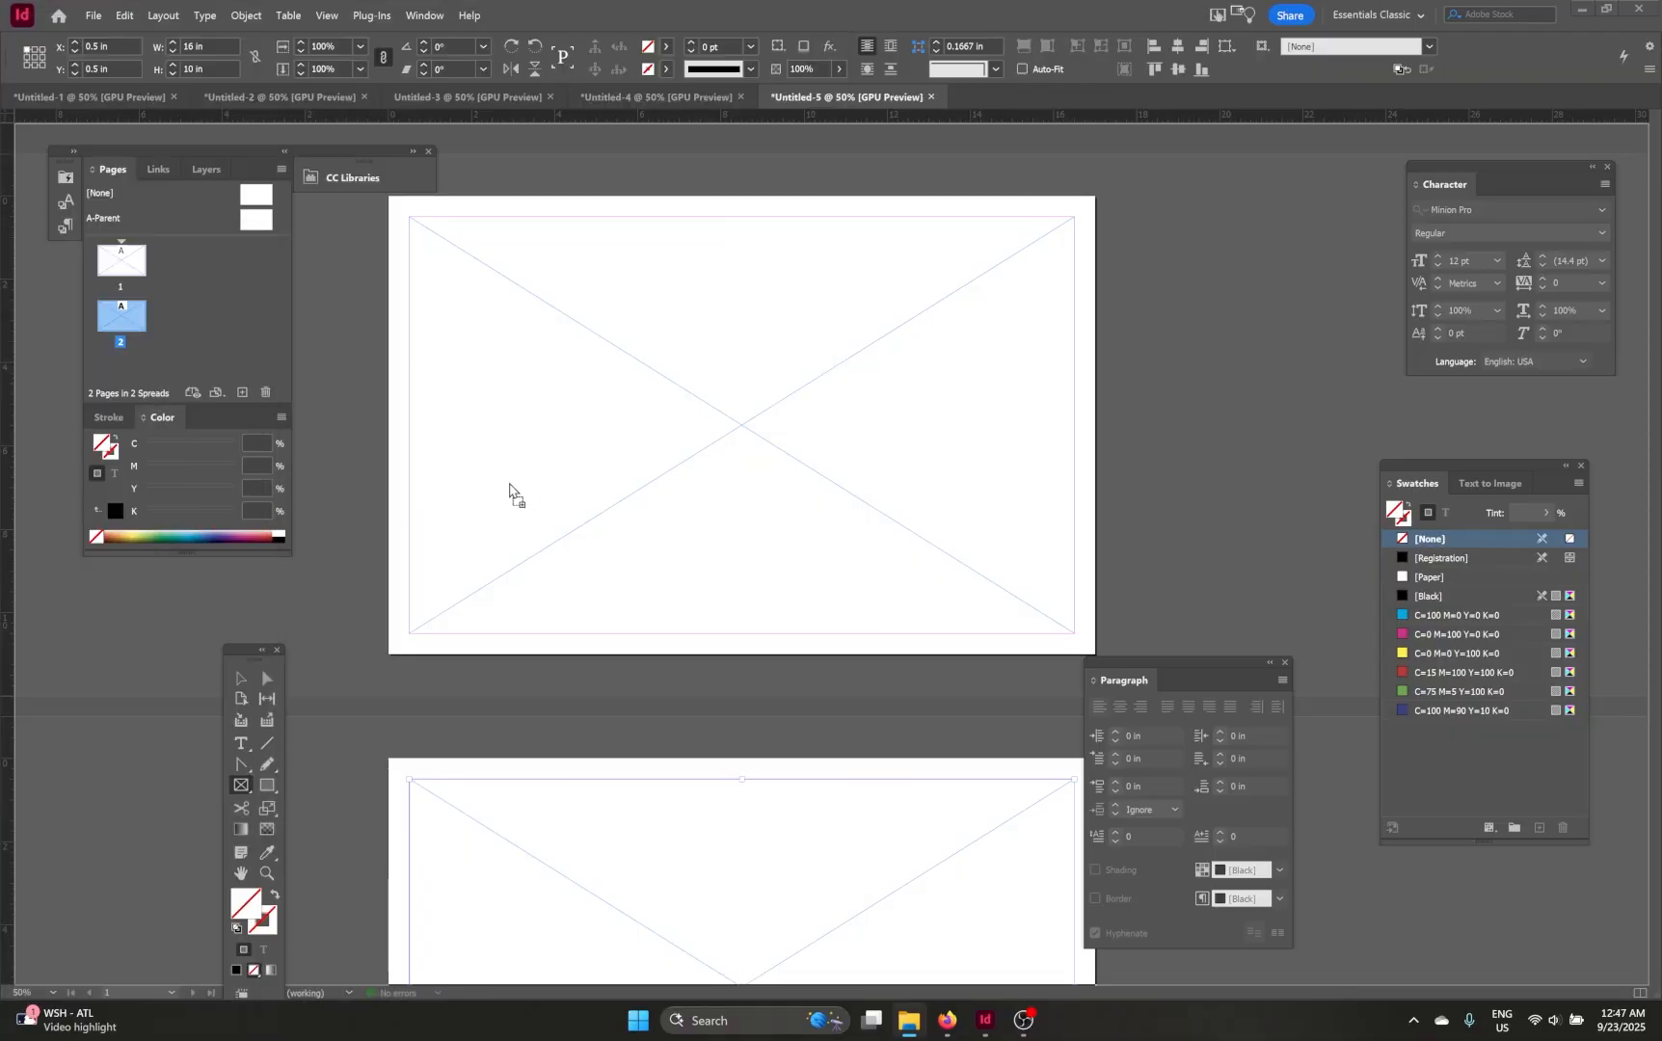
left_click_drag(0, 472, 0, 426)
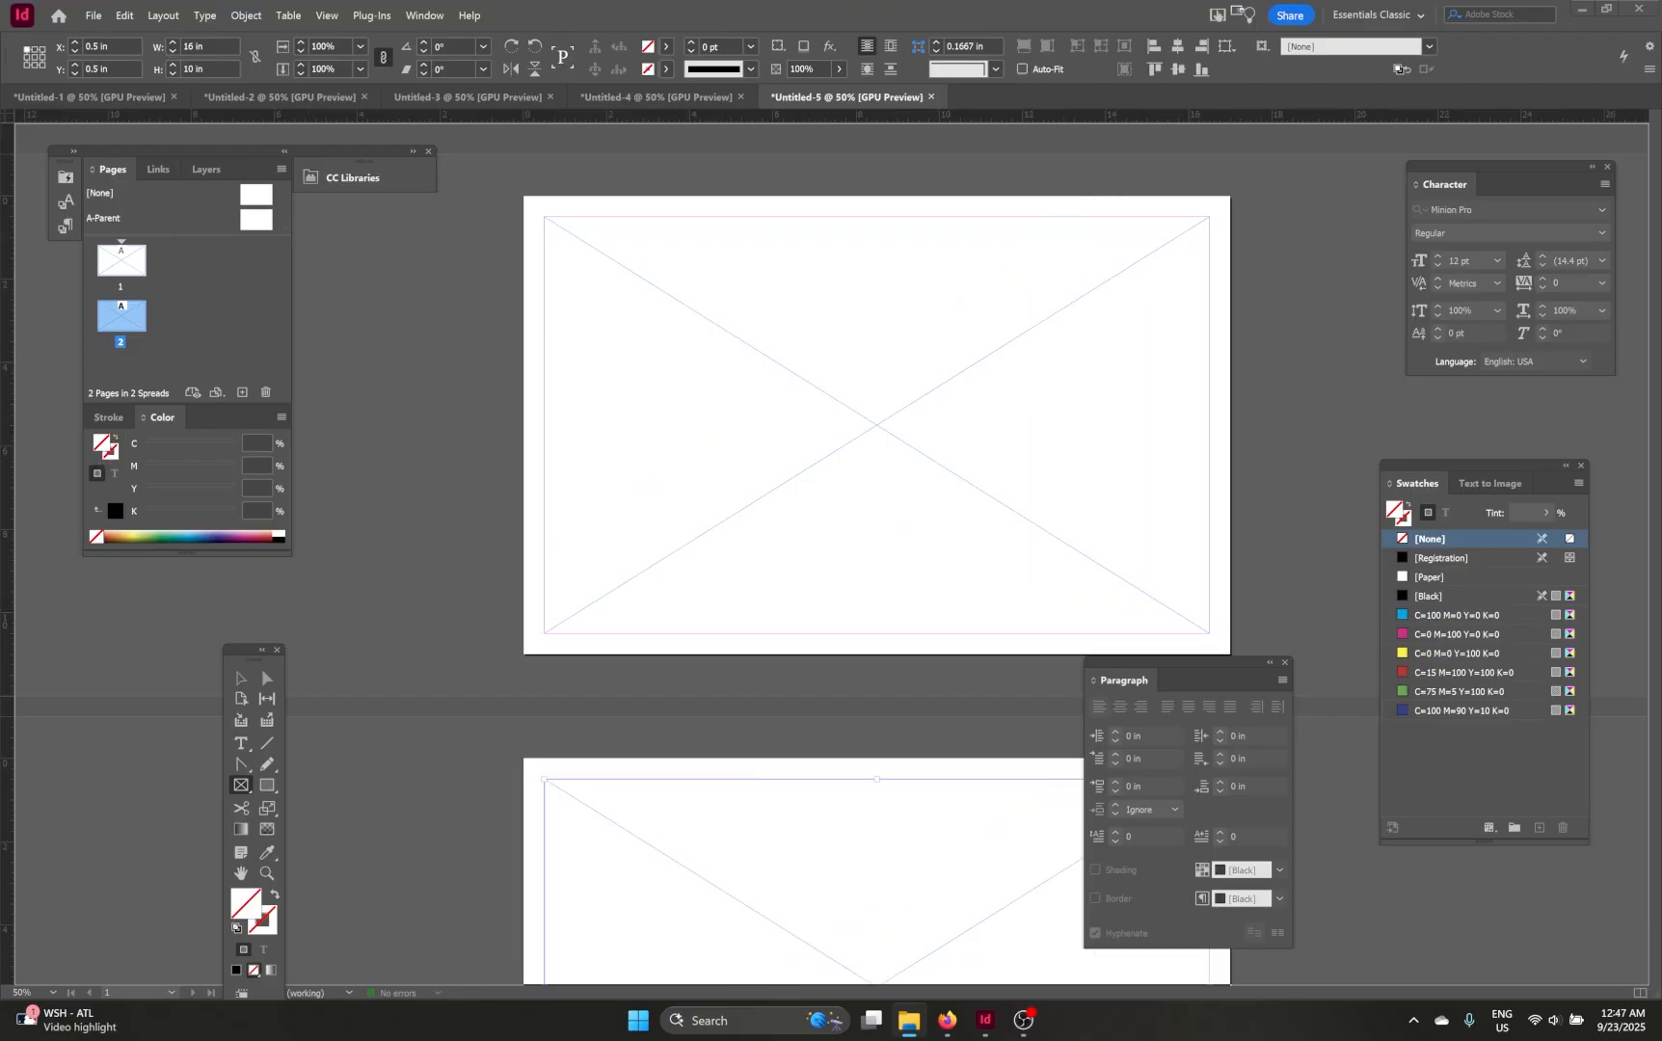
left_click_drag(0, 174, 342, 277)
left_click_drag(140, 423, 952, 403)
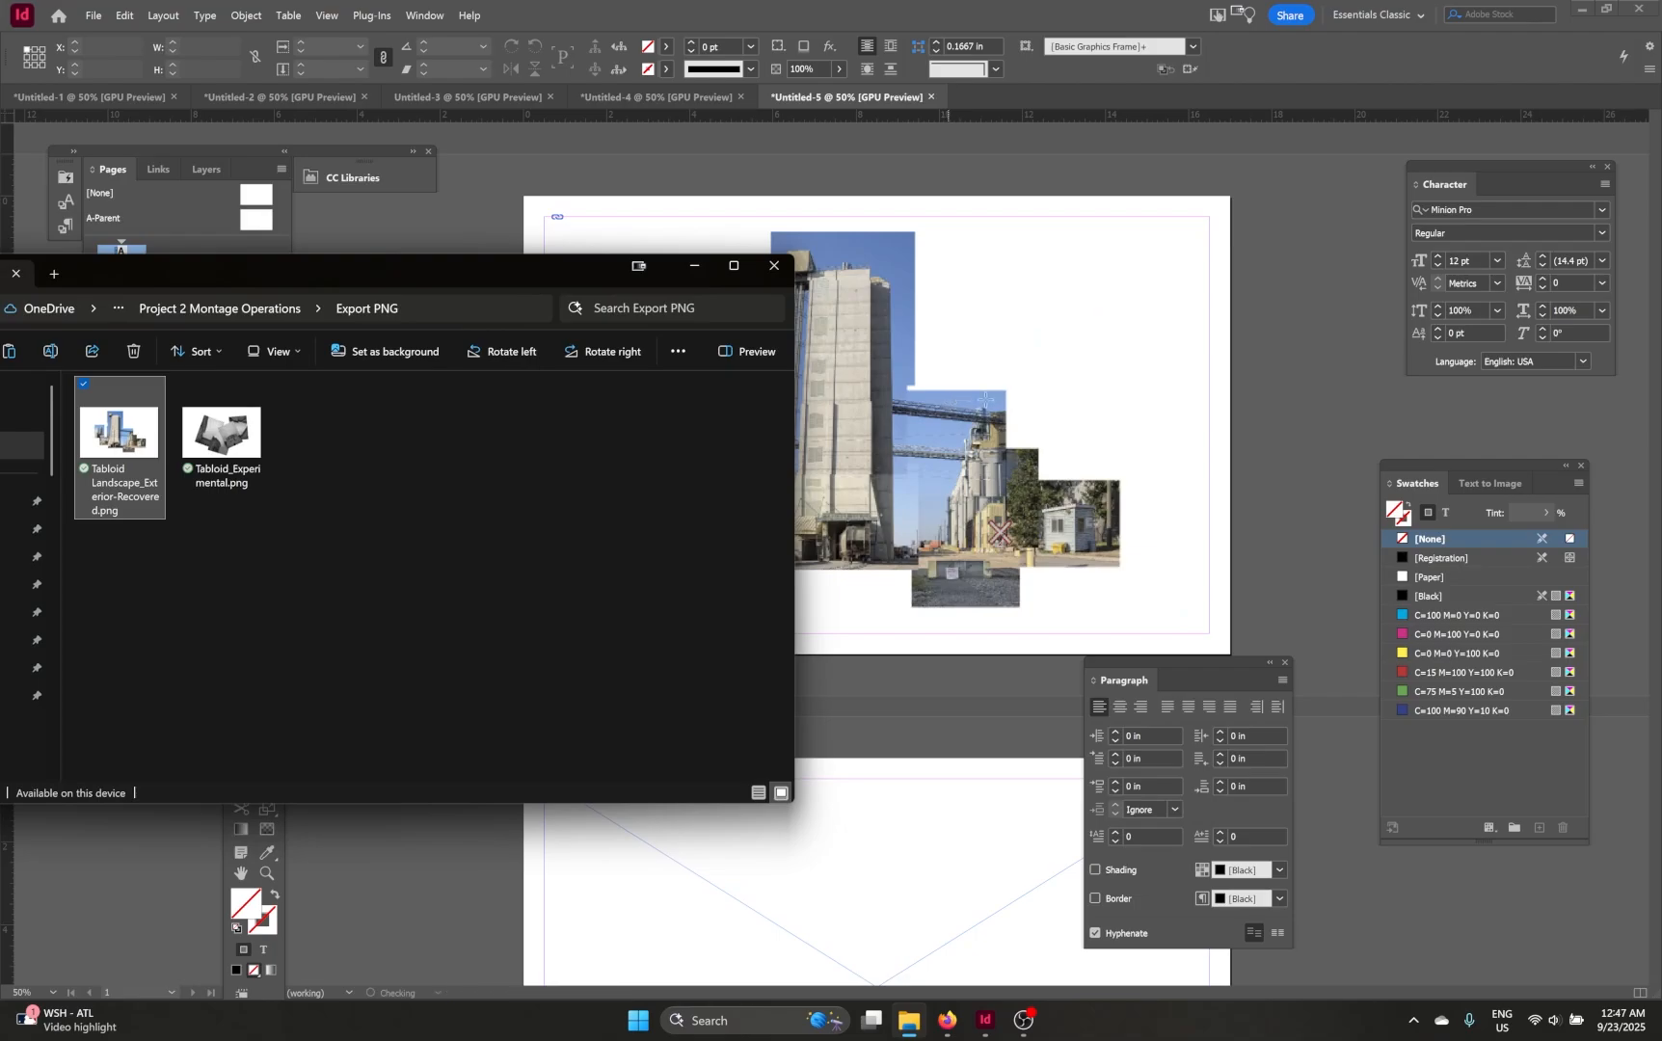
Step: Place Tabloid_Experimental.png from File Explorer into page 2's frame
scroll(983, 401, "down", 3)
left_click_drag(222, 434, 950, 673)
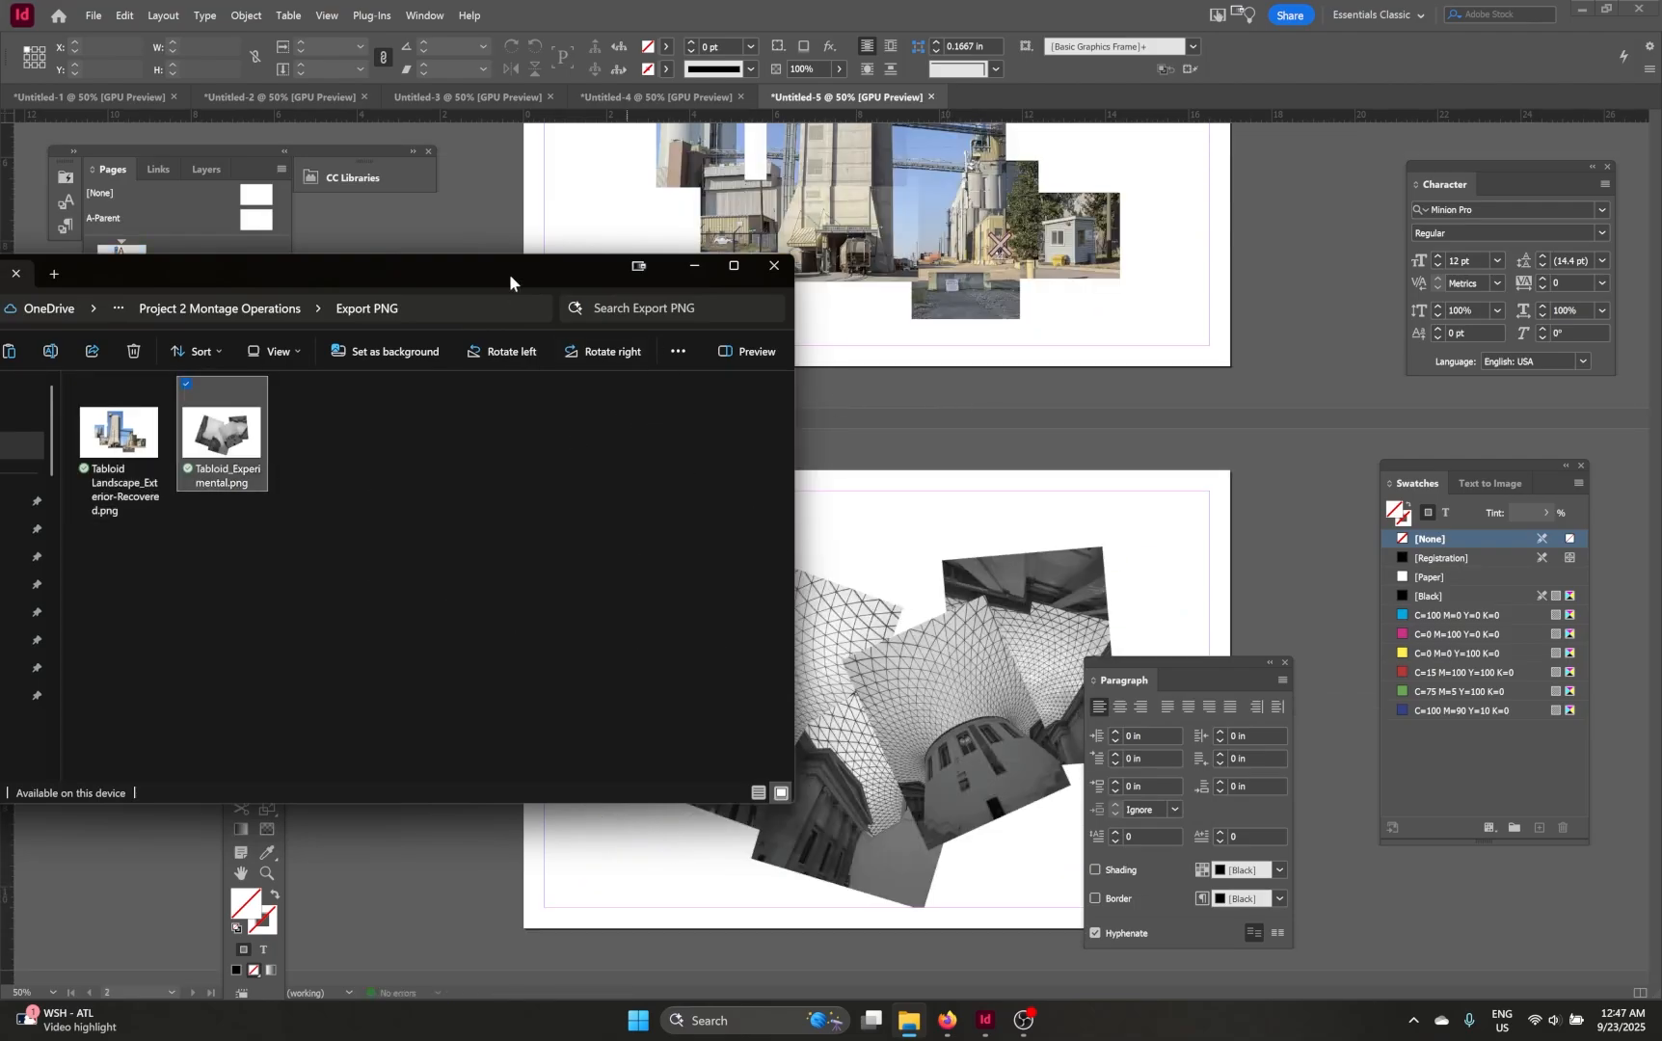
left_click_drag(523, 276, 0, 253)
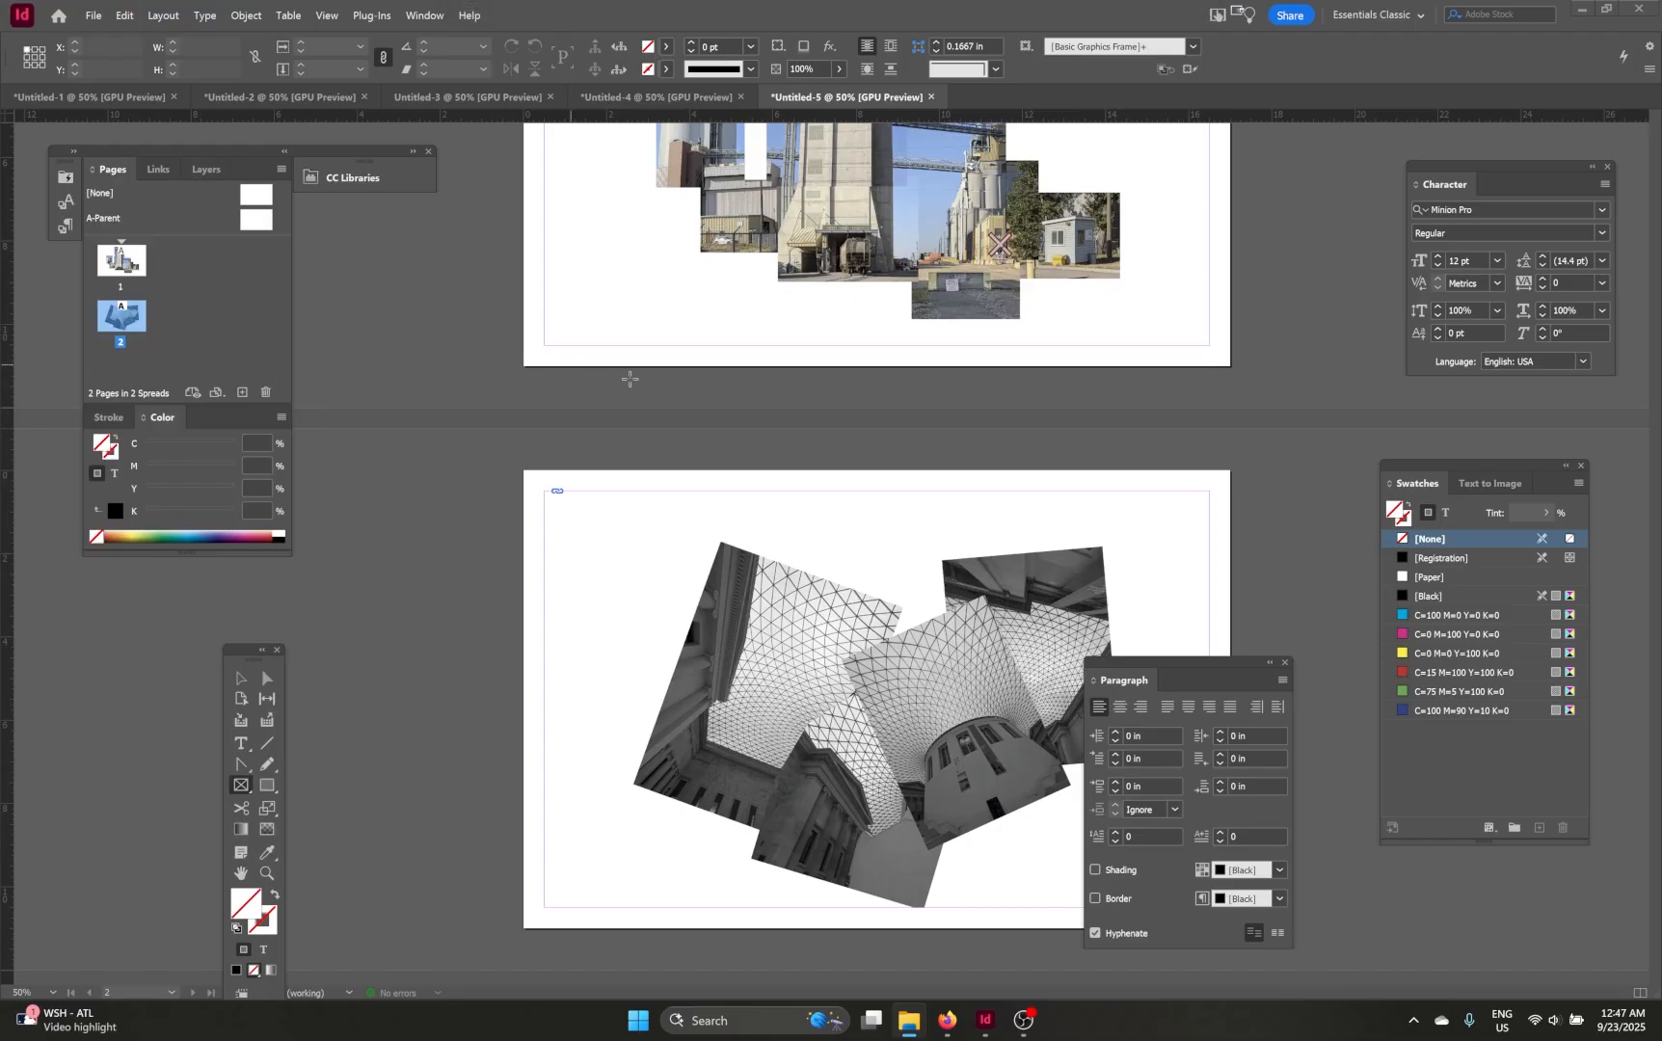
Step: Select page 1's image frame and fit its content with Fill Frame Proportionally
scroll(629, 379, "up", 4)
scroll(997, 415, "up", 1)
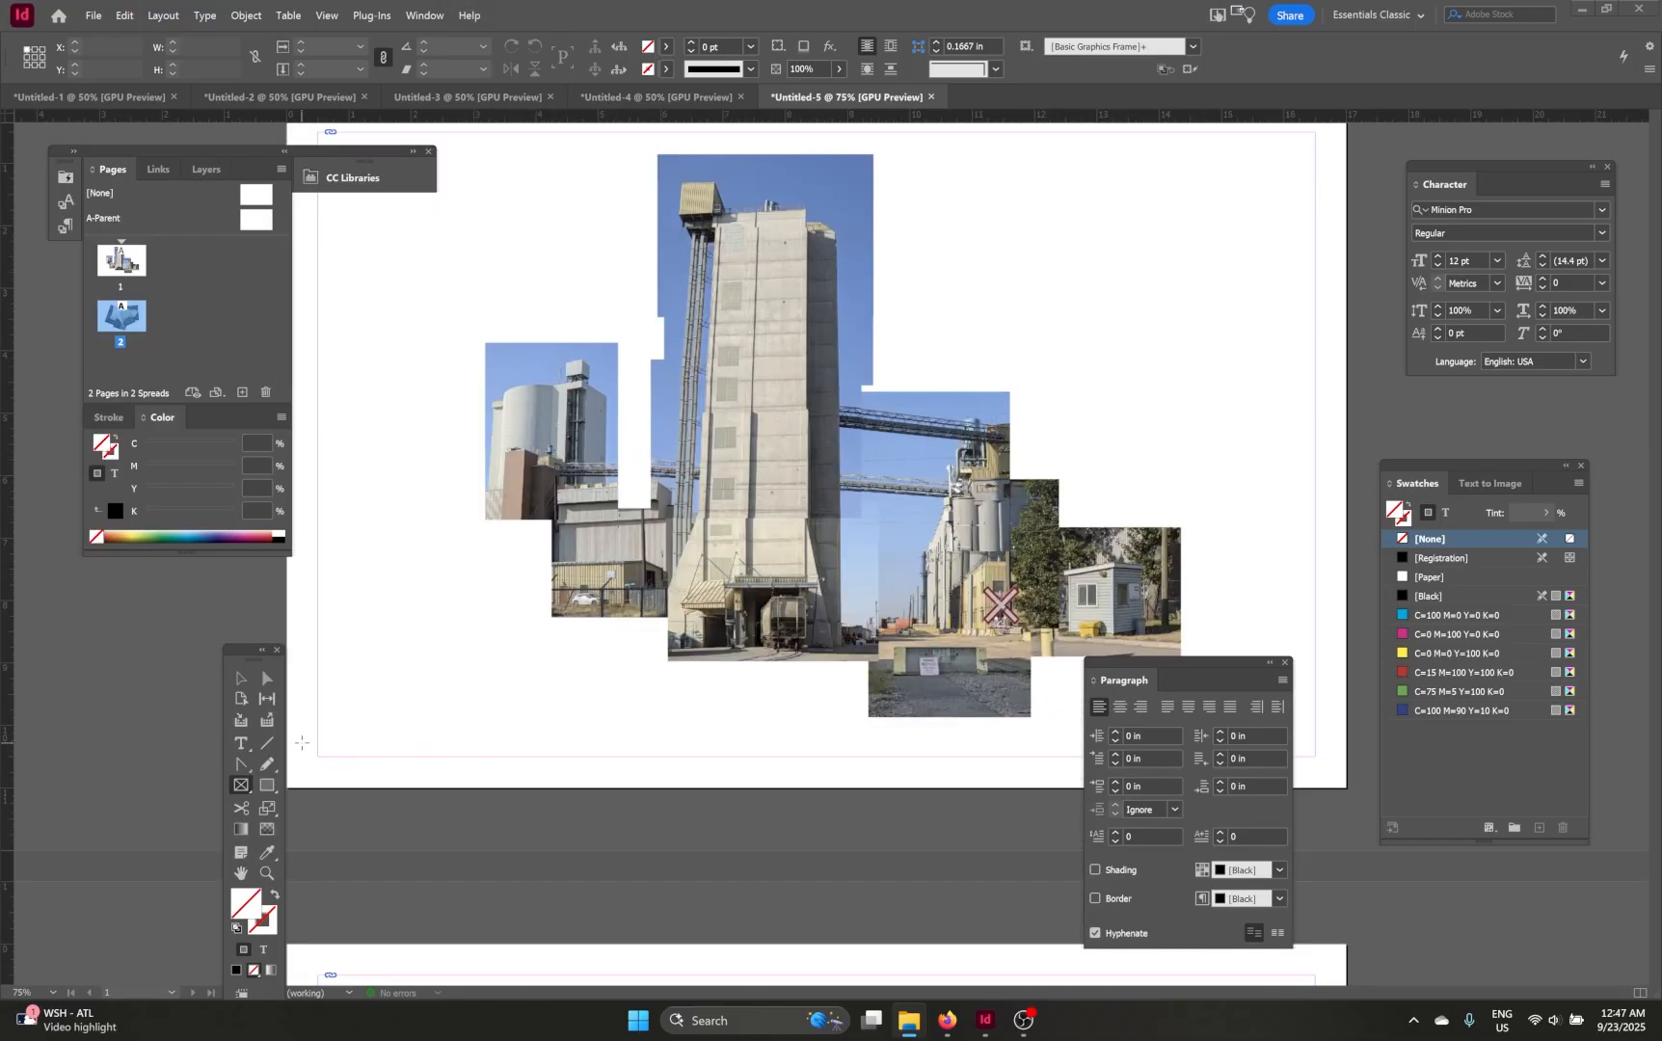
left_click(241, 680)
left_click_drag(485, 588, 466, 694)
left_click(816, 496)
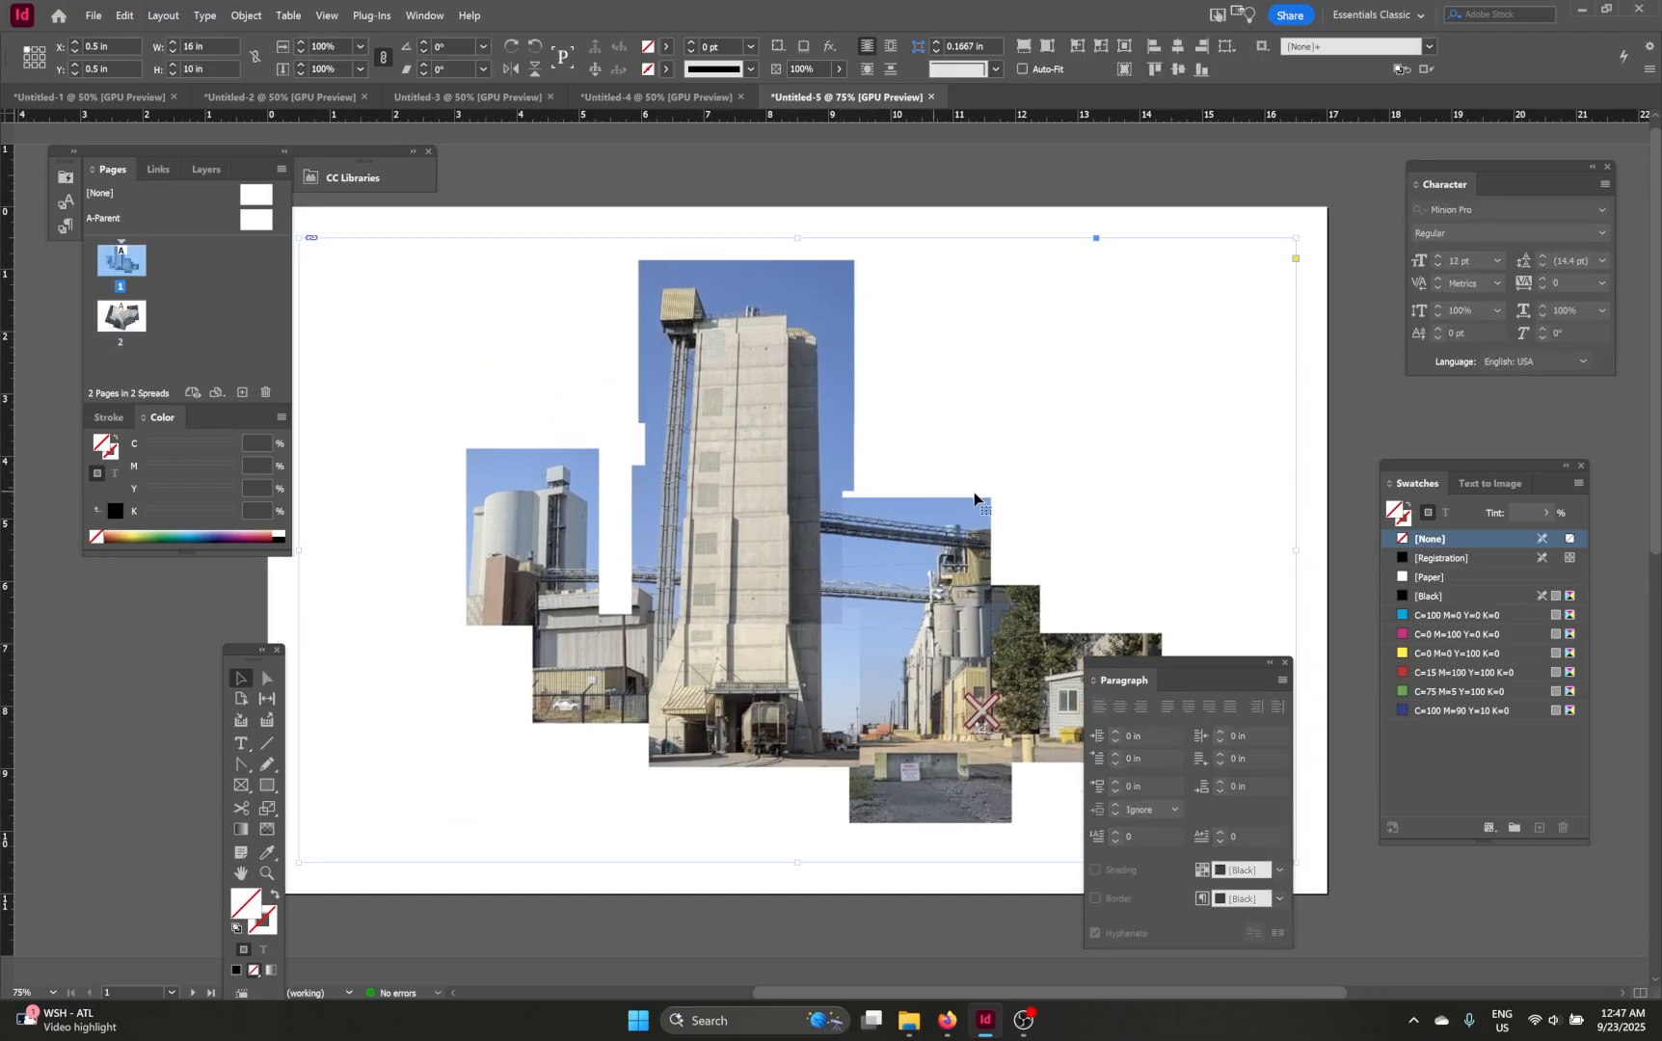
left_click_drag(952, 492, 692, 376)
left_click_drag(776, 490, 979, 542)
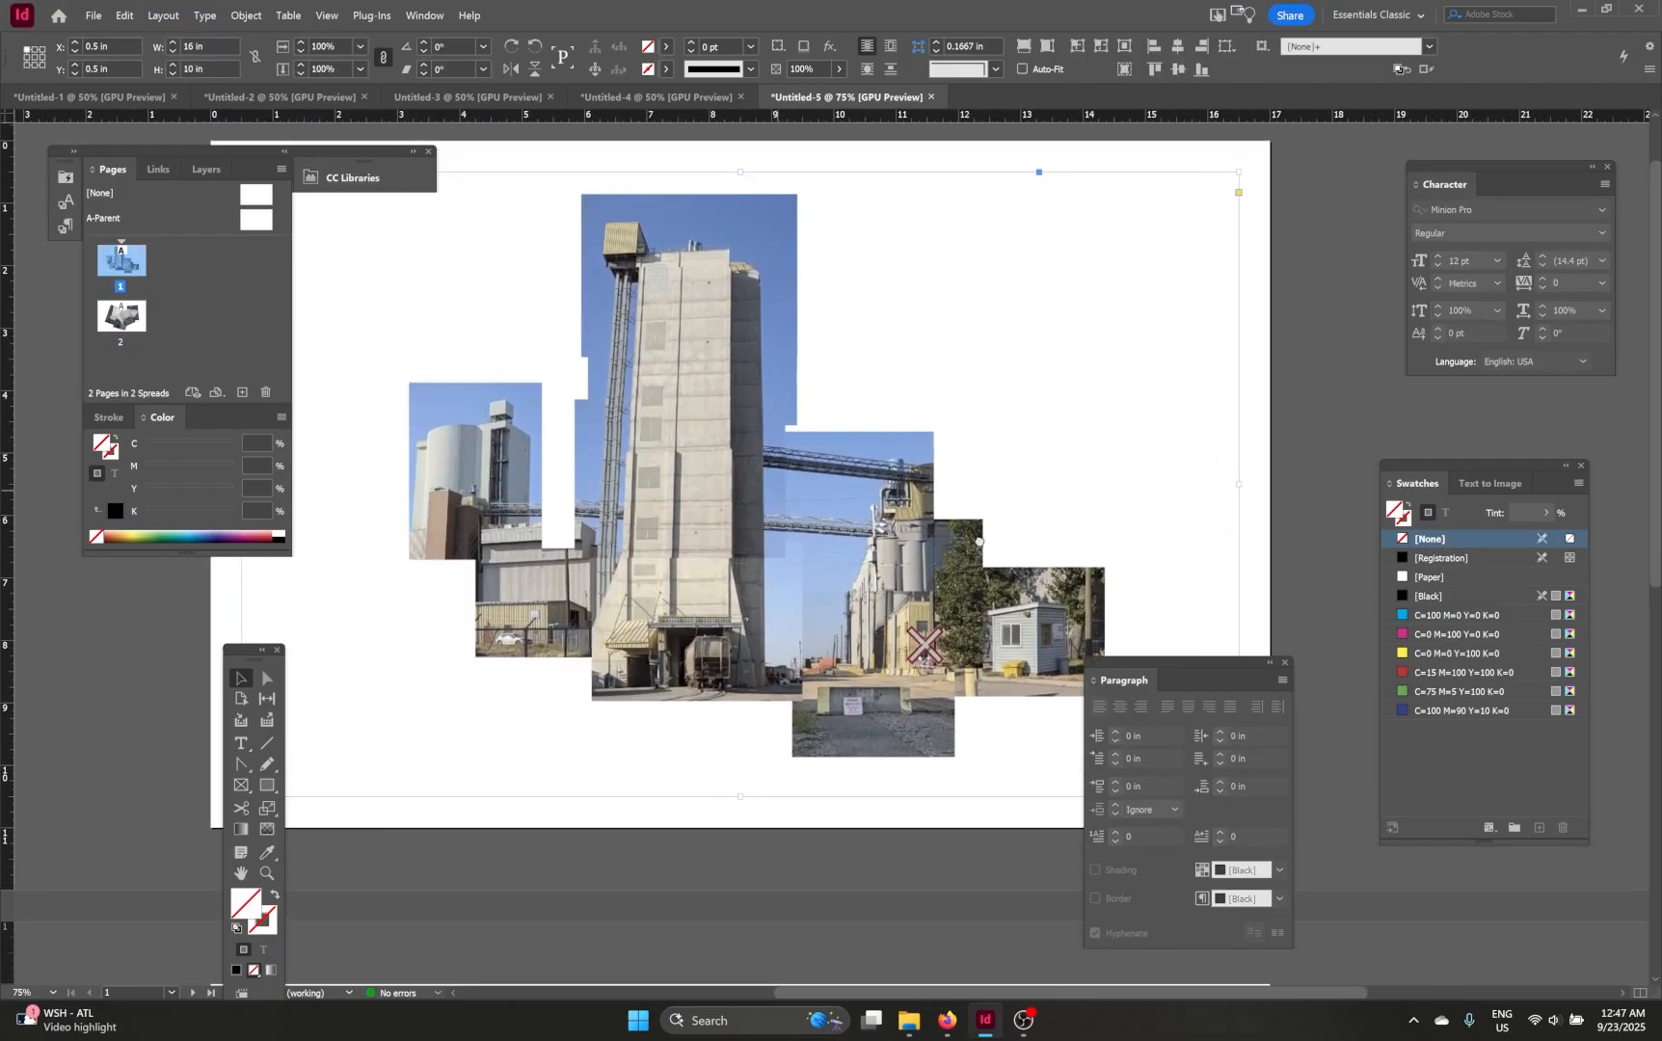
right_click(726, 465)
mouse_move(915, 656)
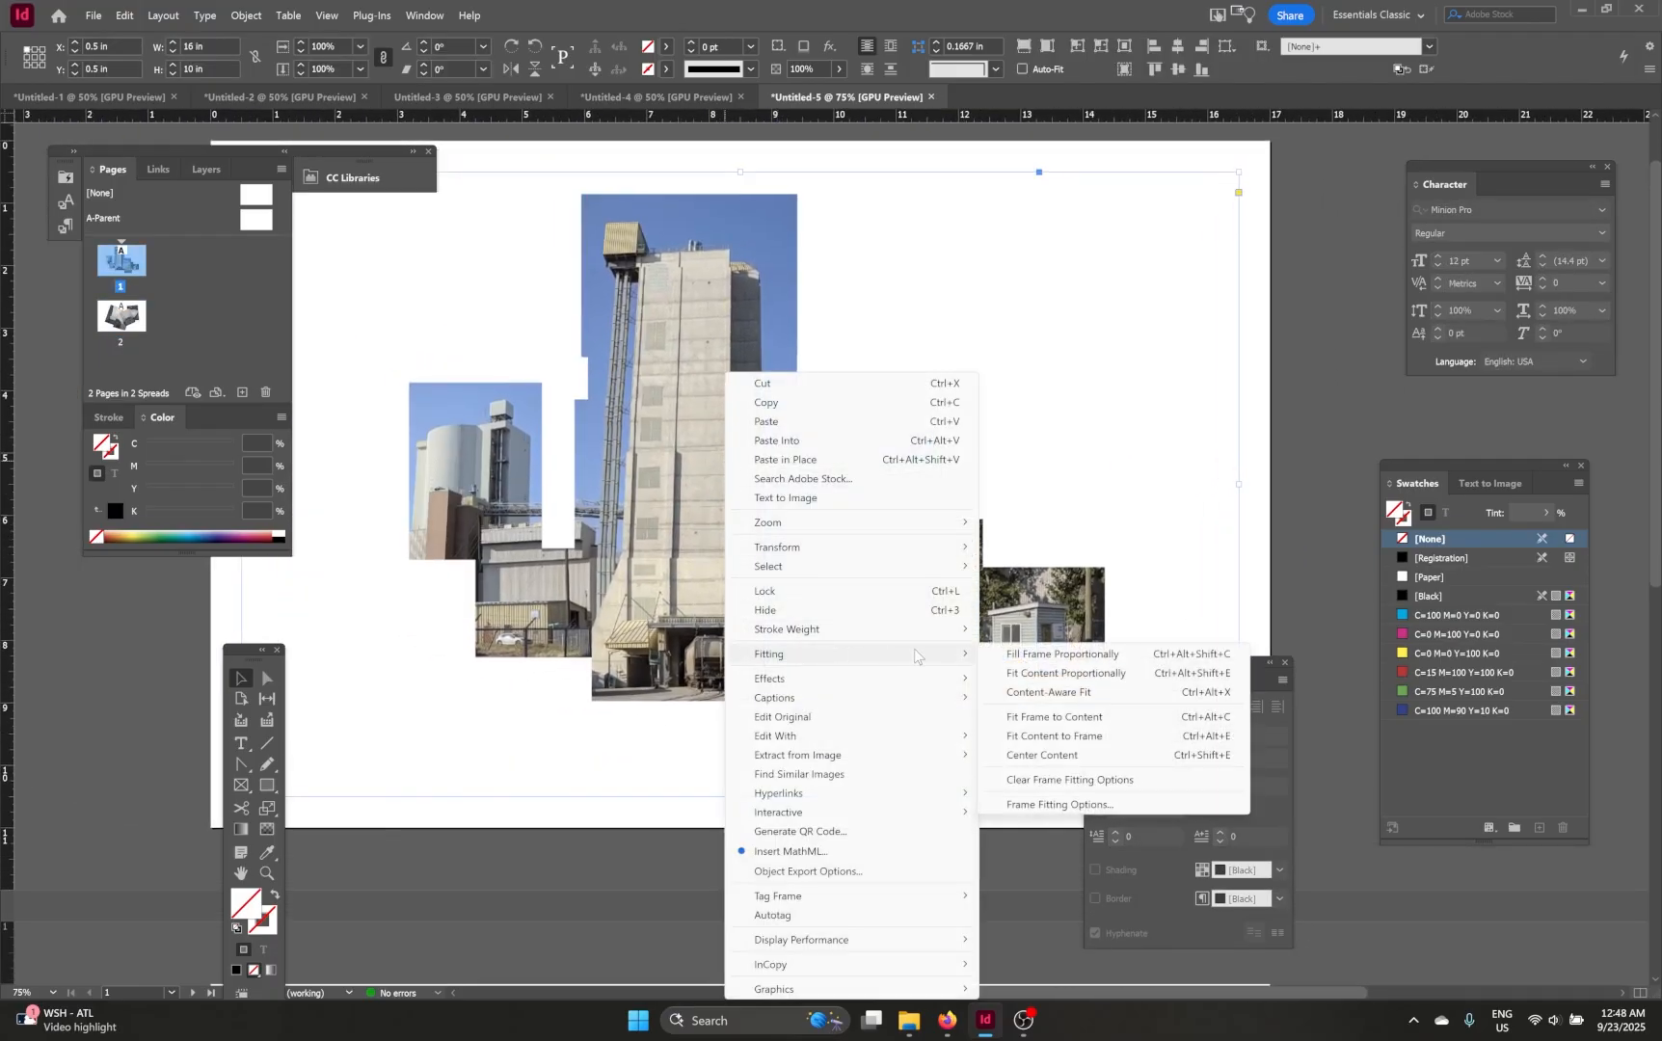
left_click(1005, 657)
Step: Reposition page 1's image and resize its frame to about 15.45 x 10 in
left_click_drag(916, 532, 799, 525)
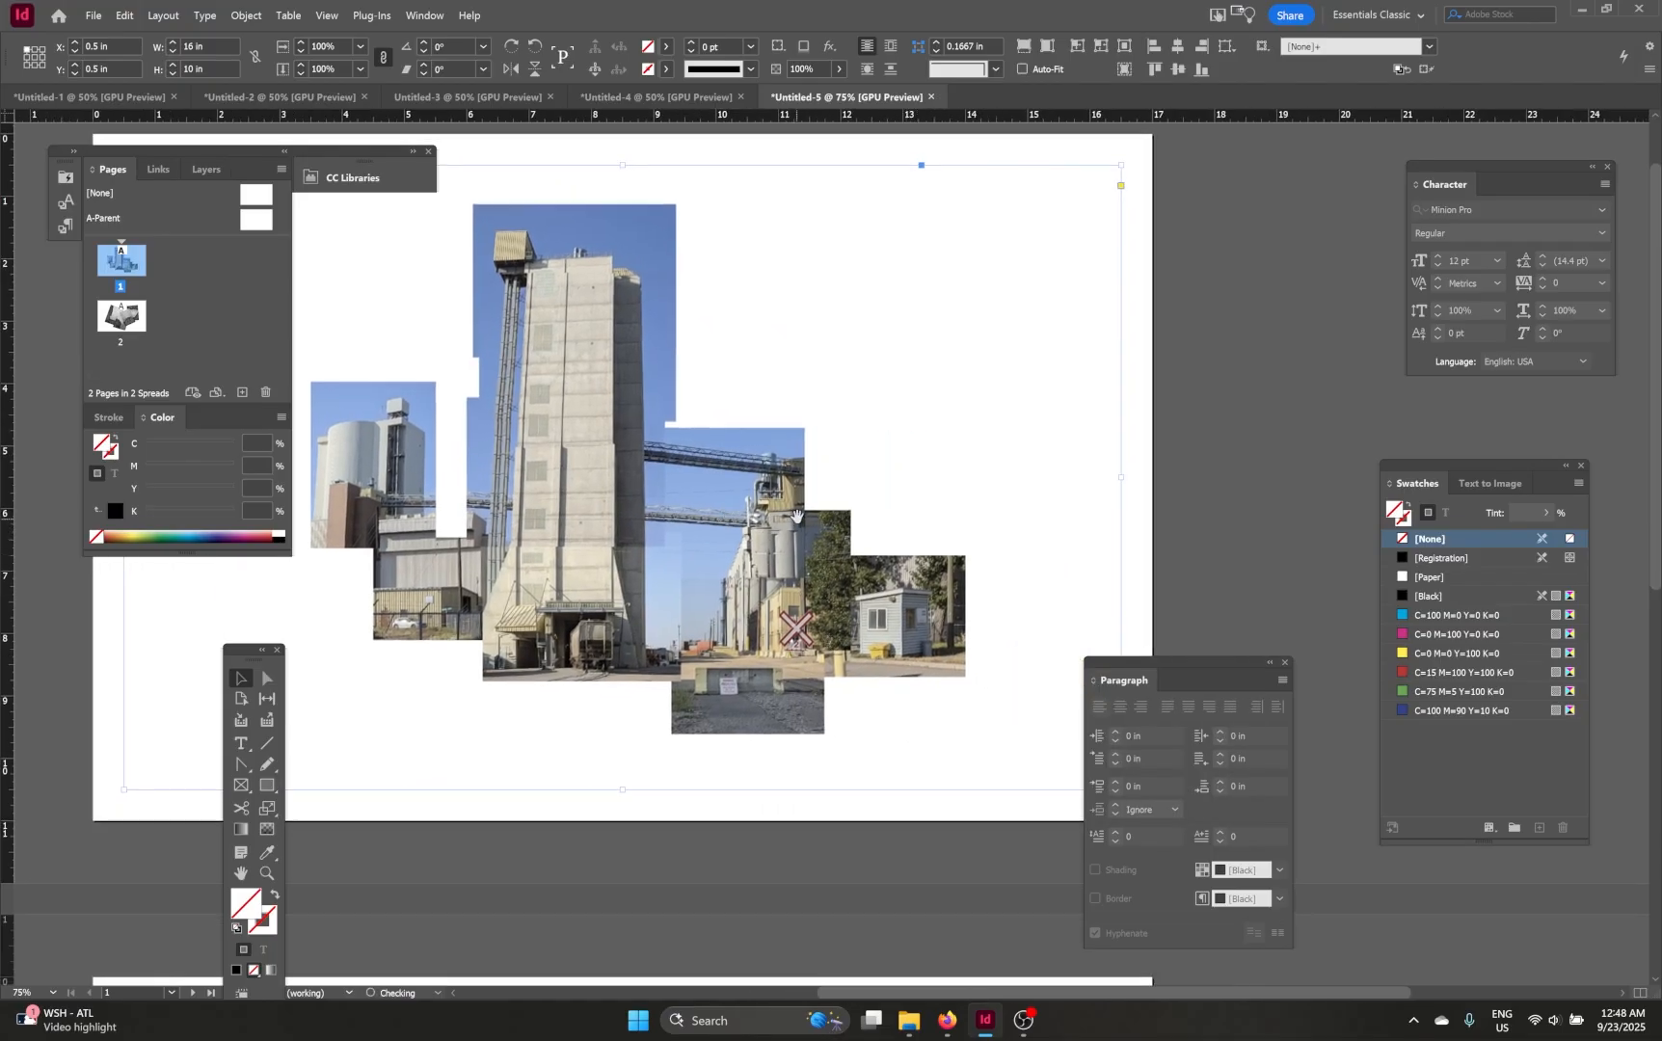
right_click(799, 526)
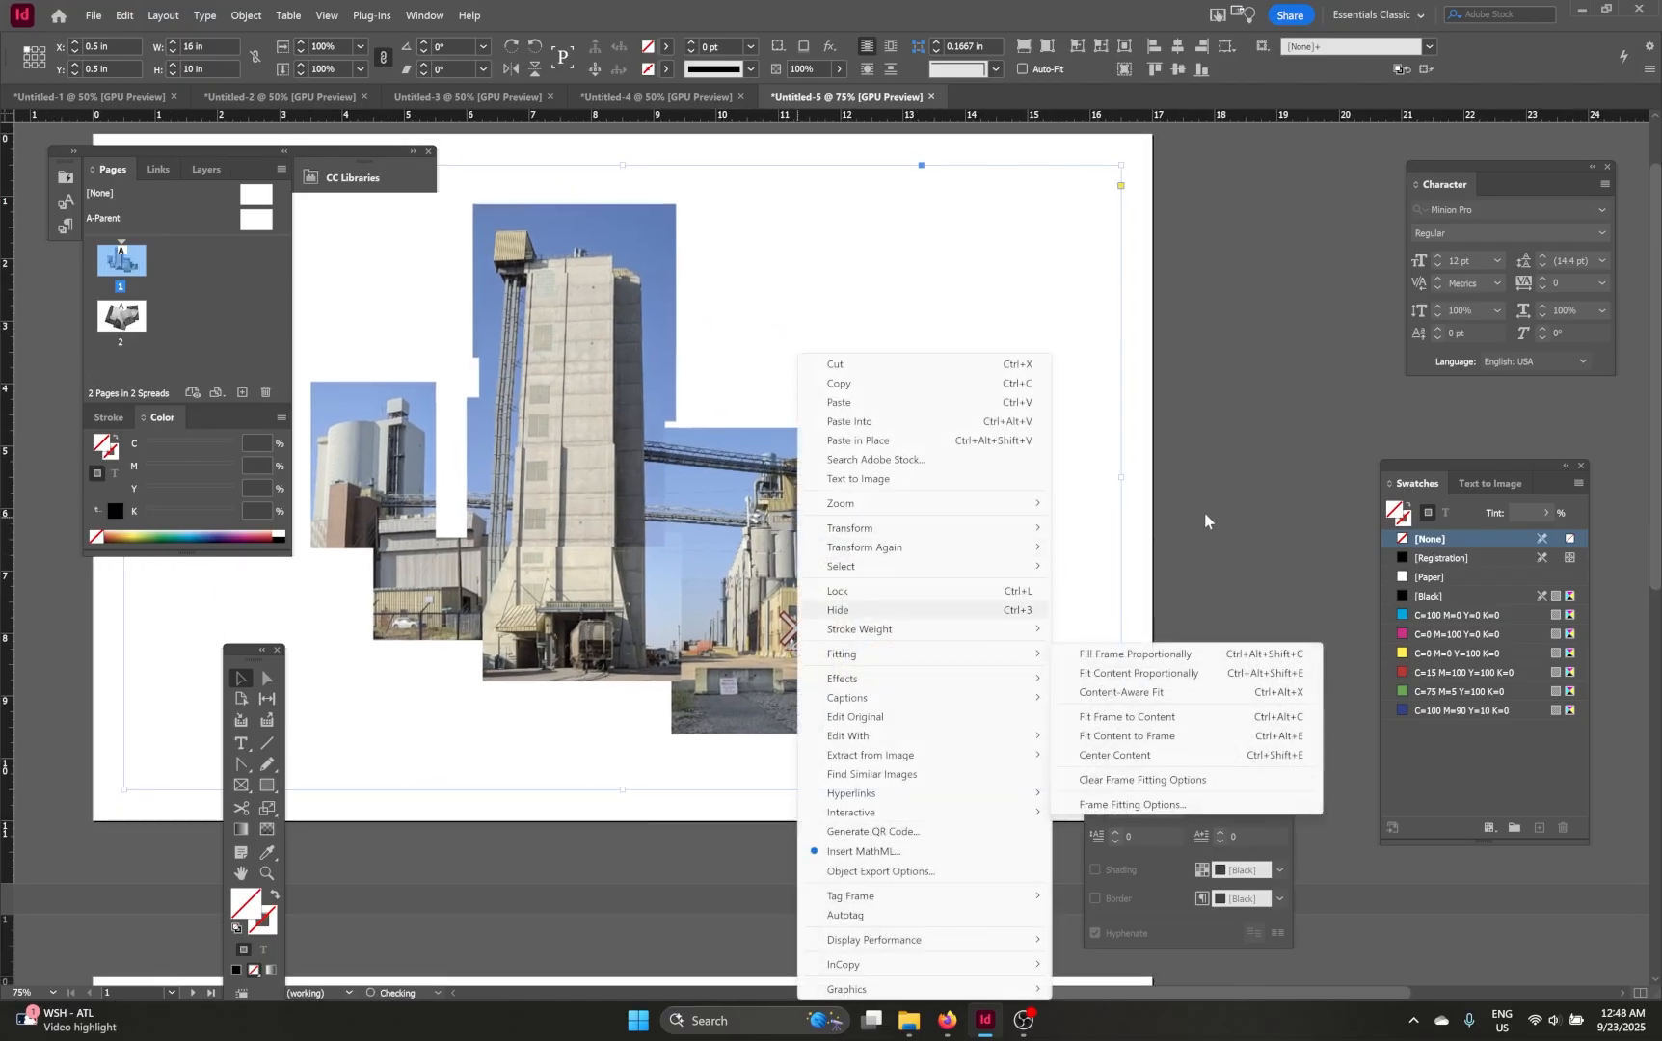
key("Escape")
key("ctrl+minus")
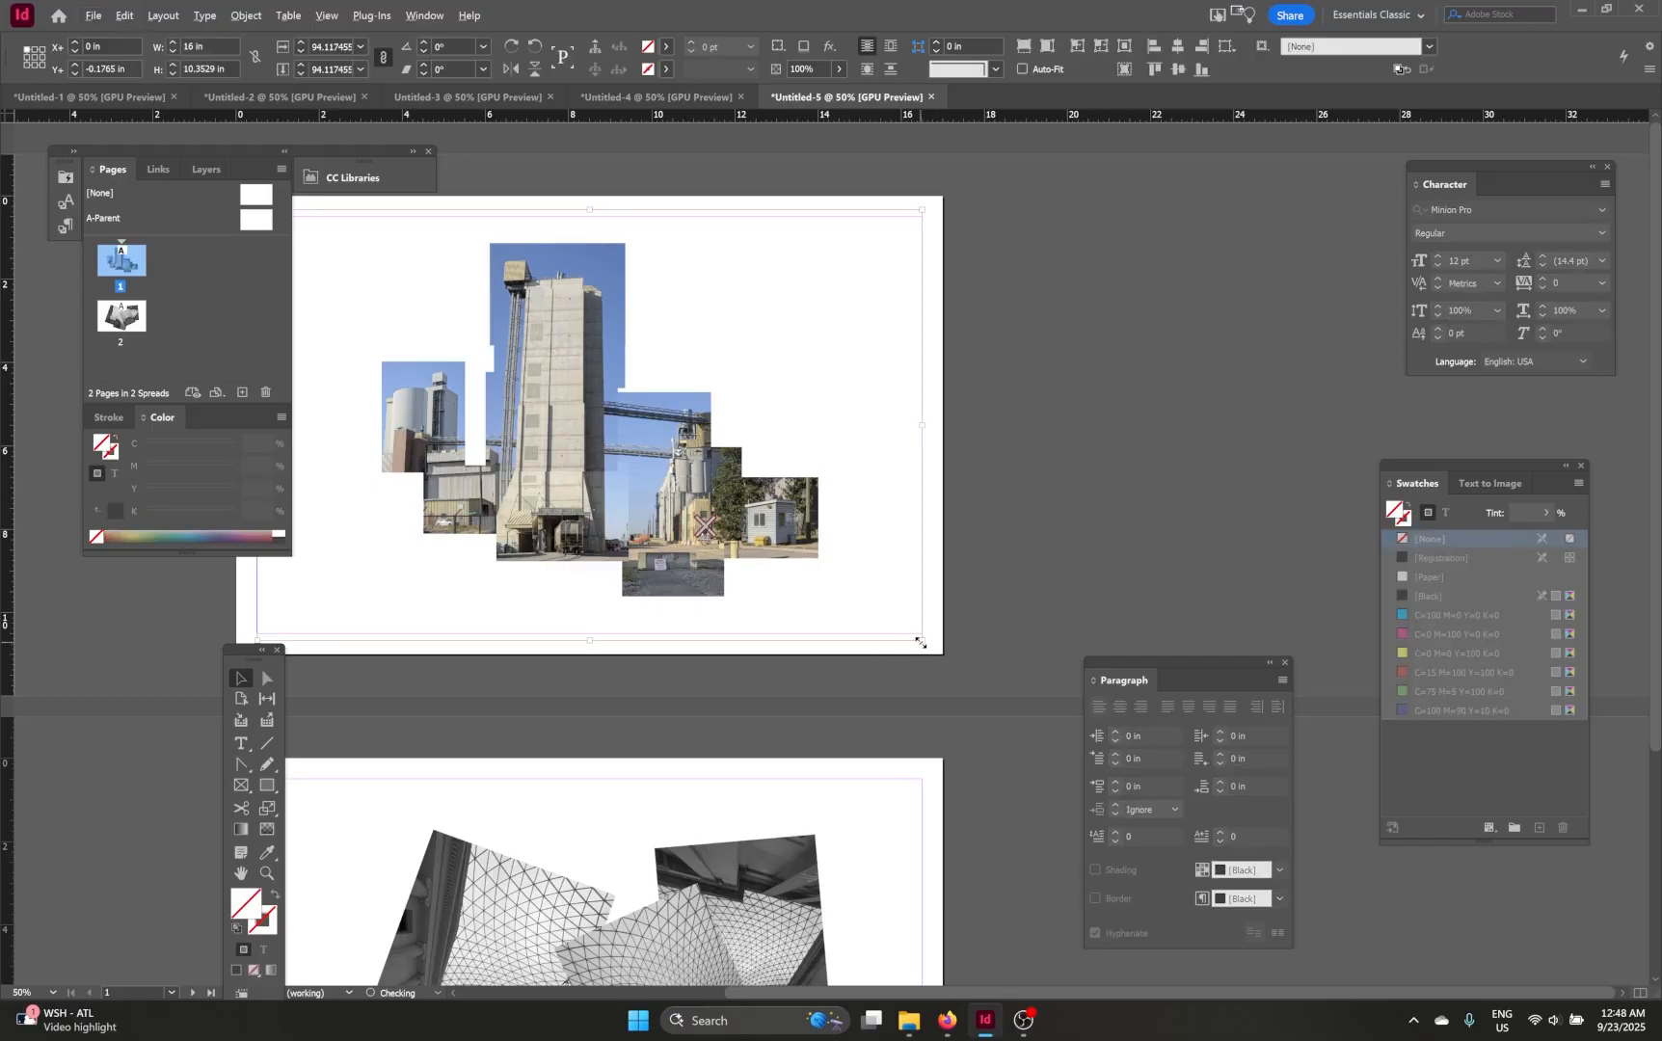
left_click_drag(918, 641, 894, 622)
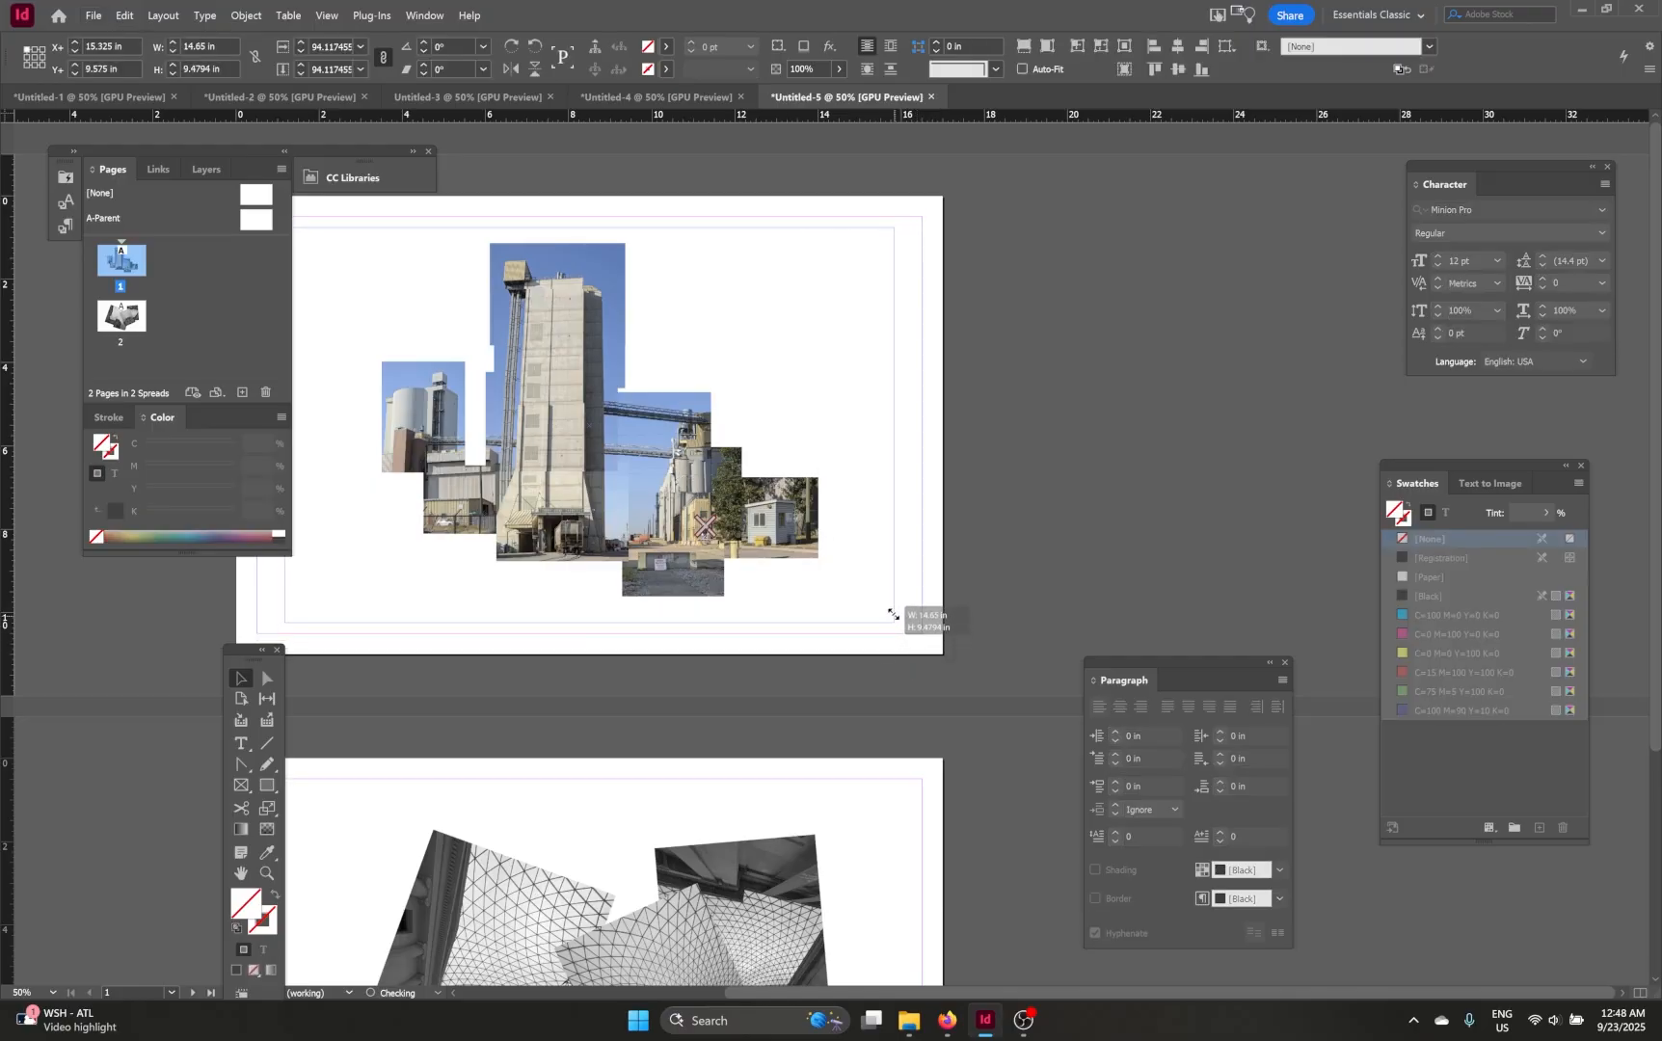
scroll(914, 554, "left", 2)
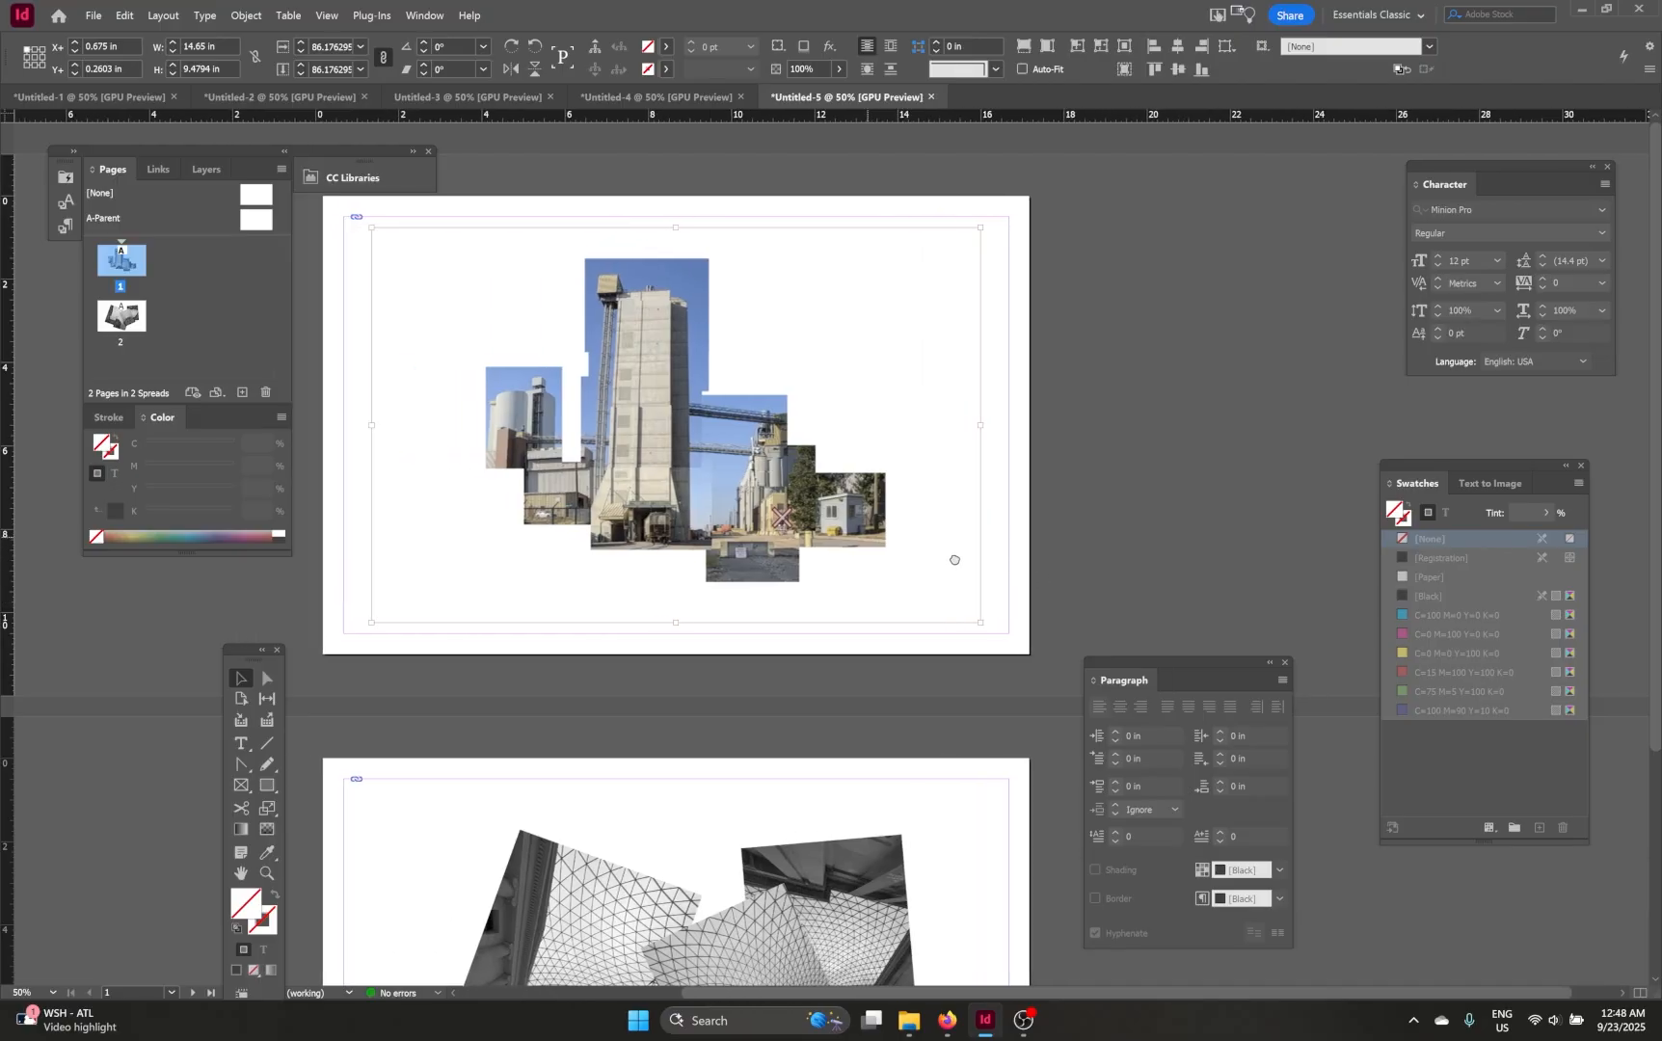
left_click_drag(982, 621, 998, 633)
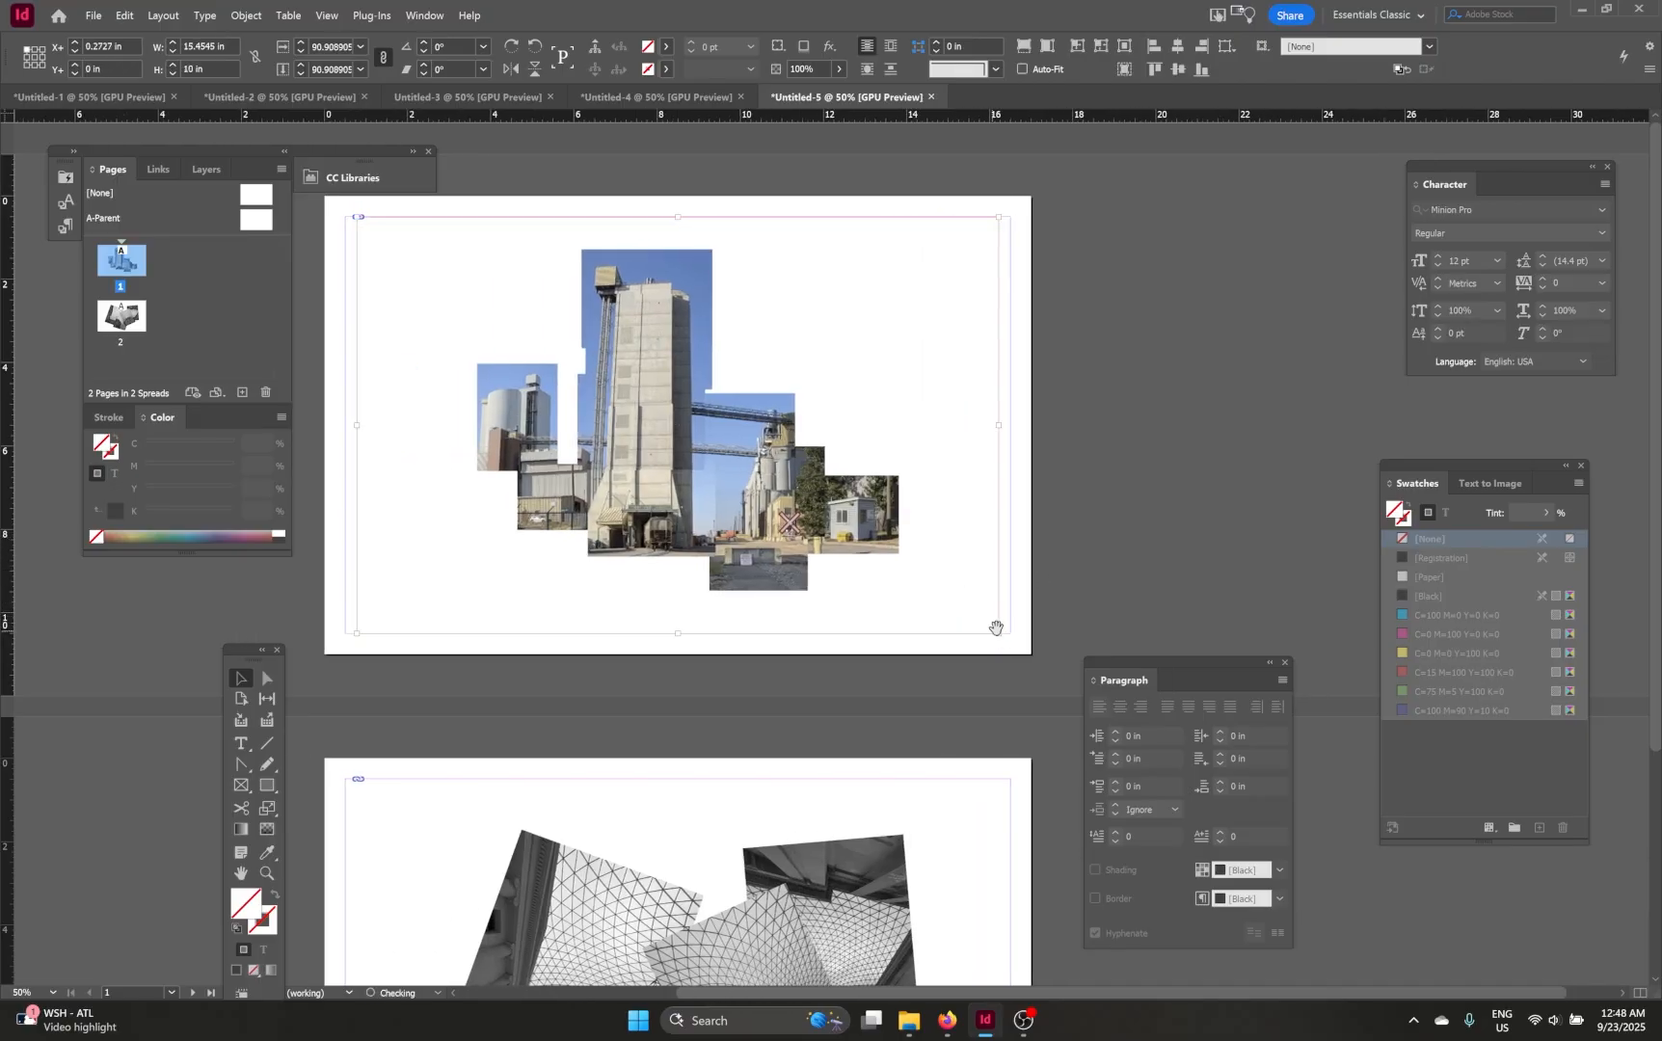
left_click(1078, 543)
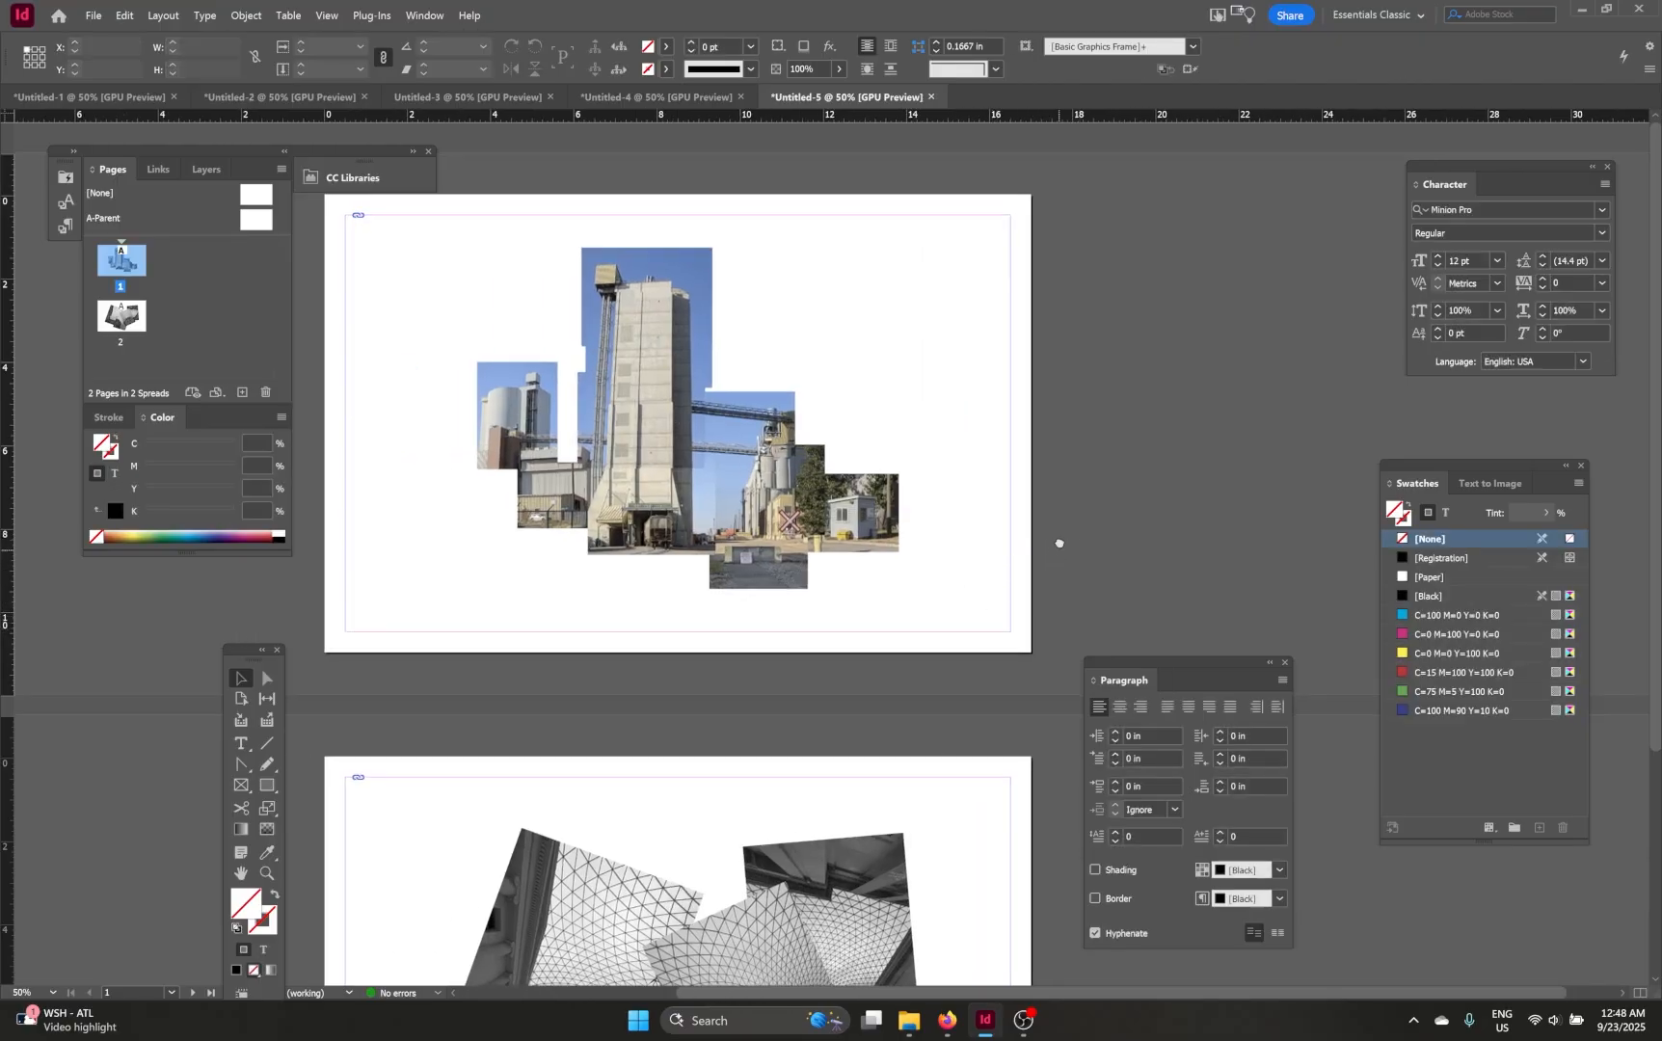
left_click_drag(1061, 543, 1046, 508)
Step: Draw a text frame with the Type Tool along the bottom margin of page 1
scroll(803, 567, "down", 3)
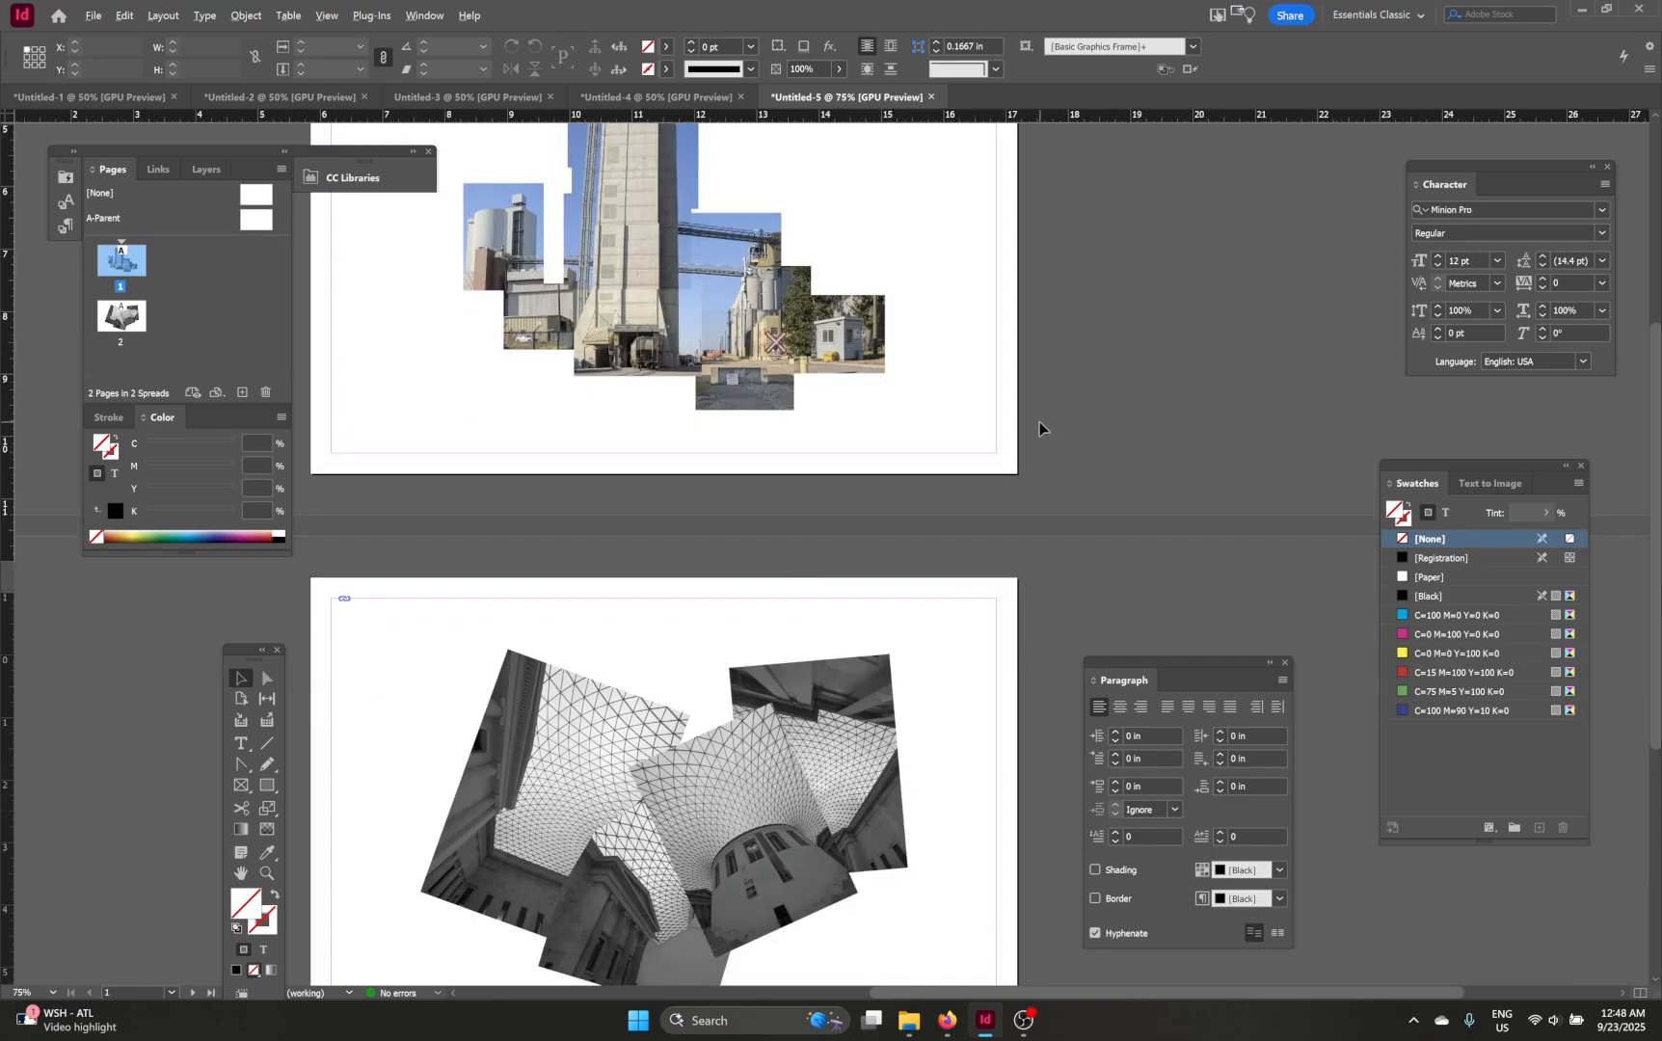
scroll(1039, 428, "up", 2)
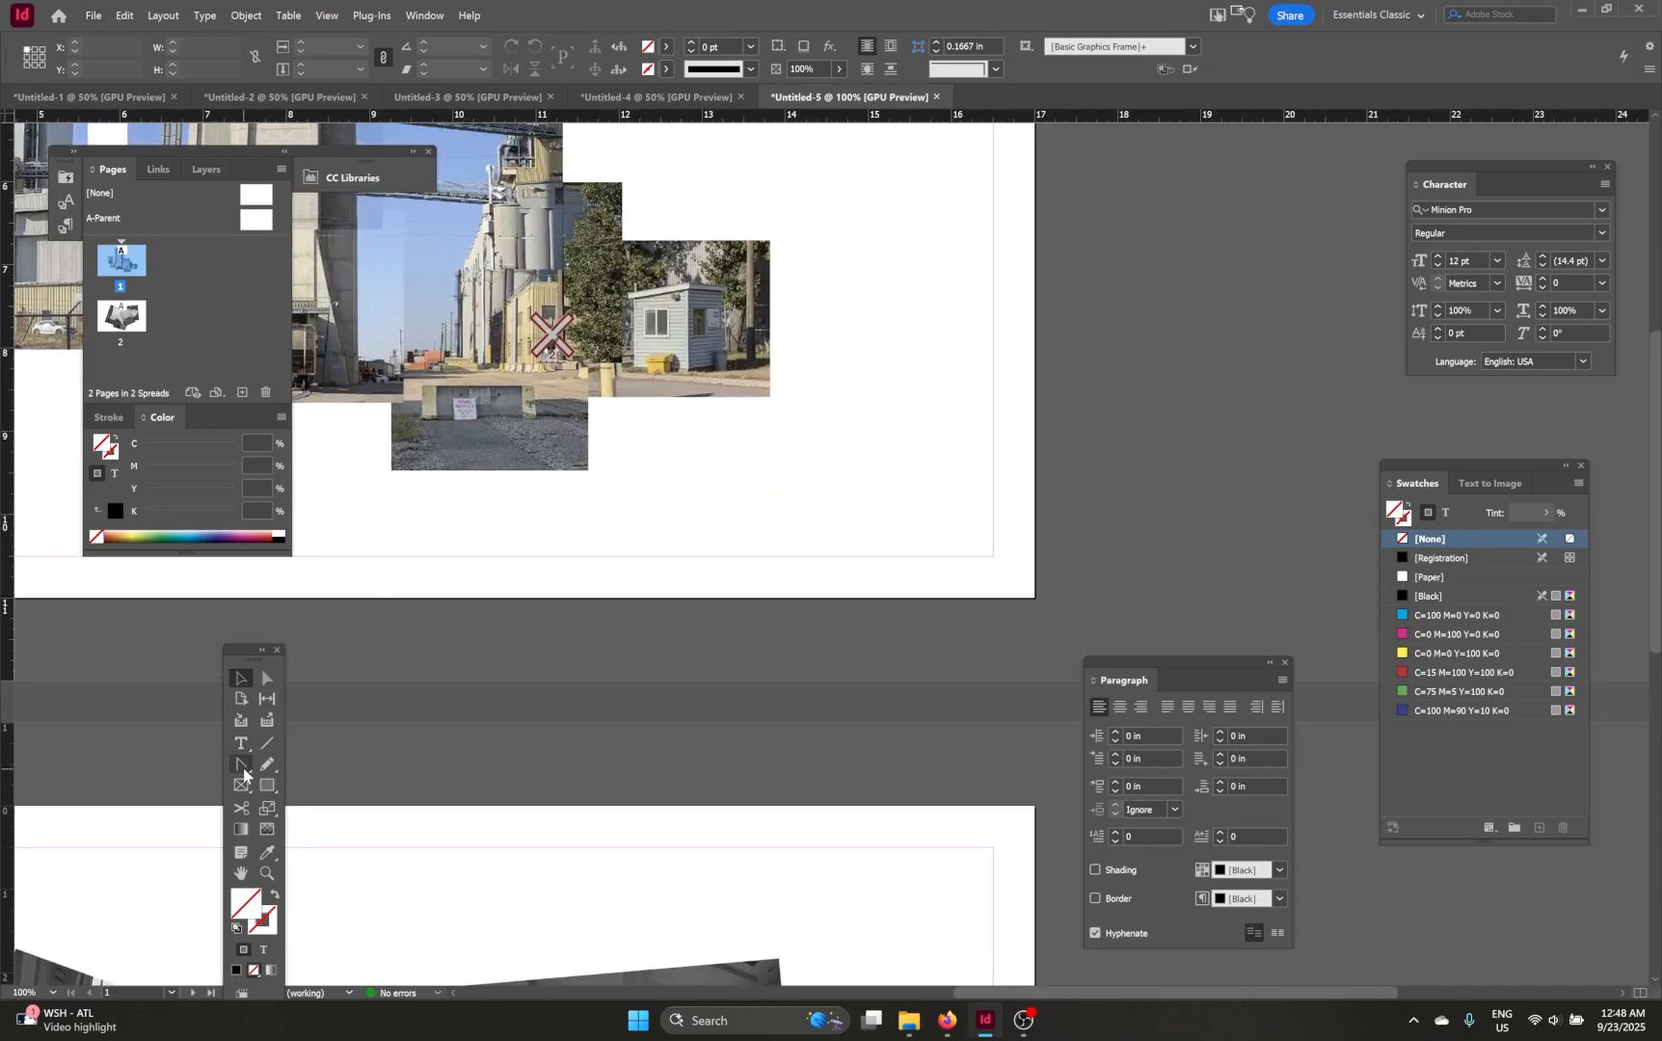
left_click(241, 745)
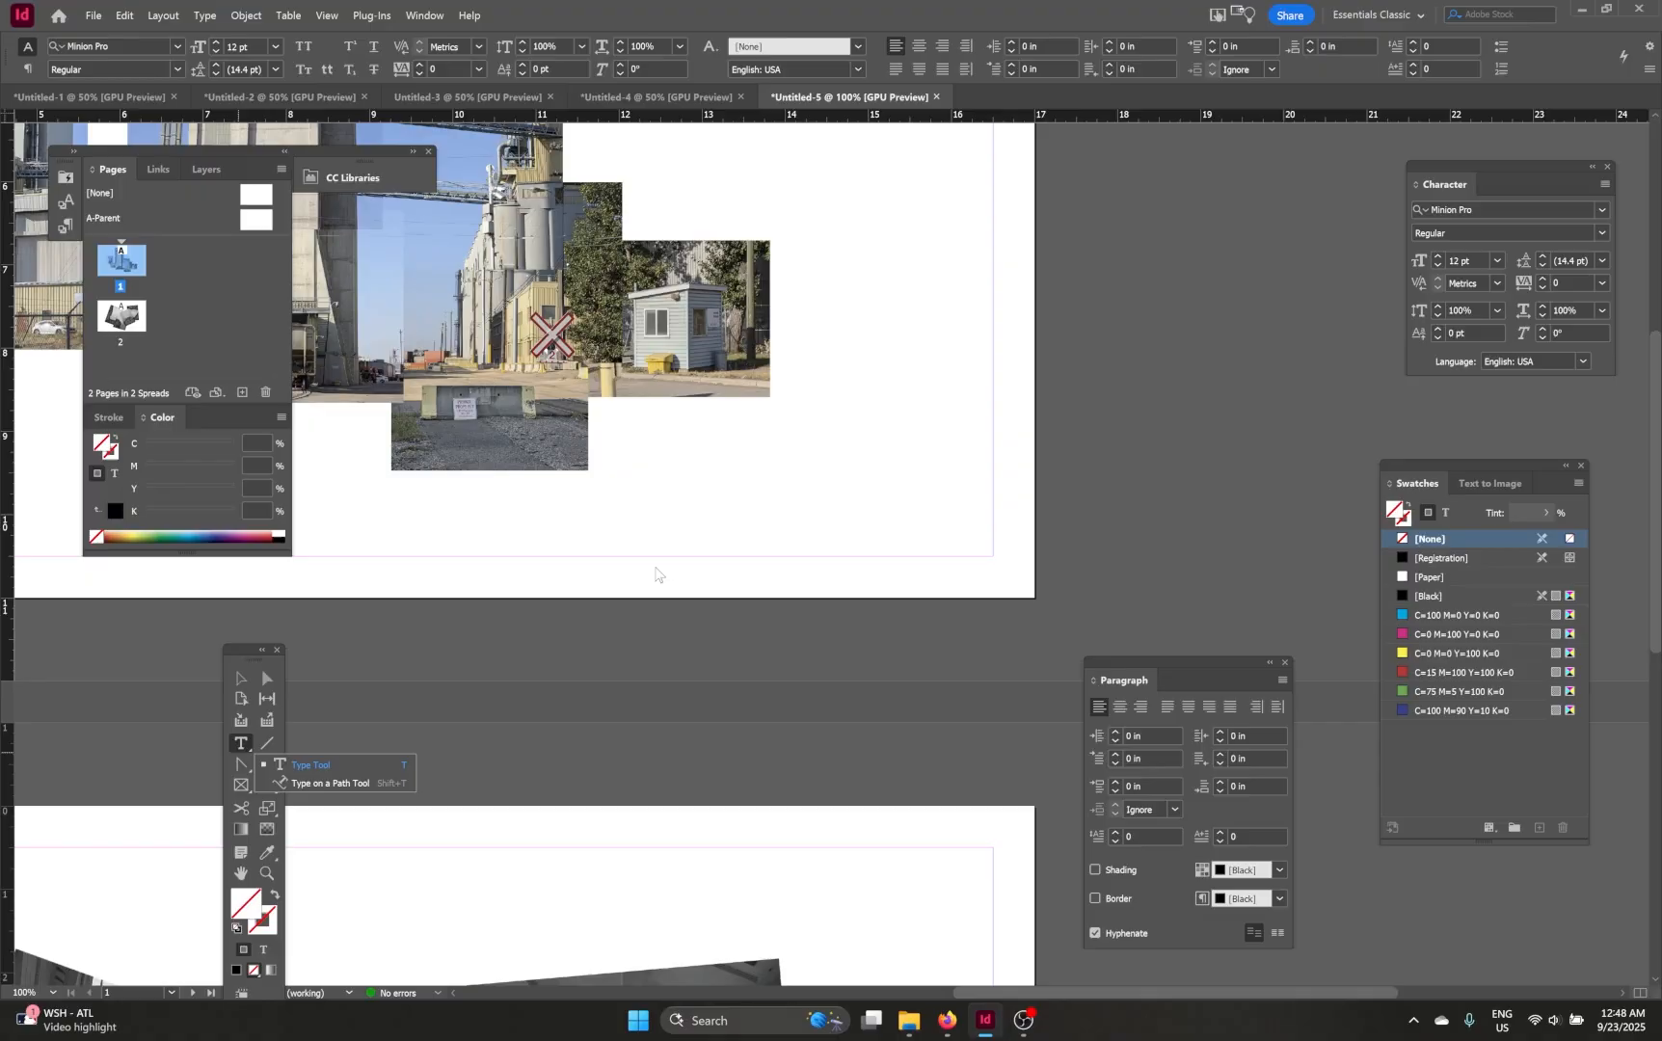
left_click(309, 765)
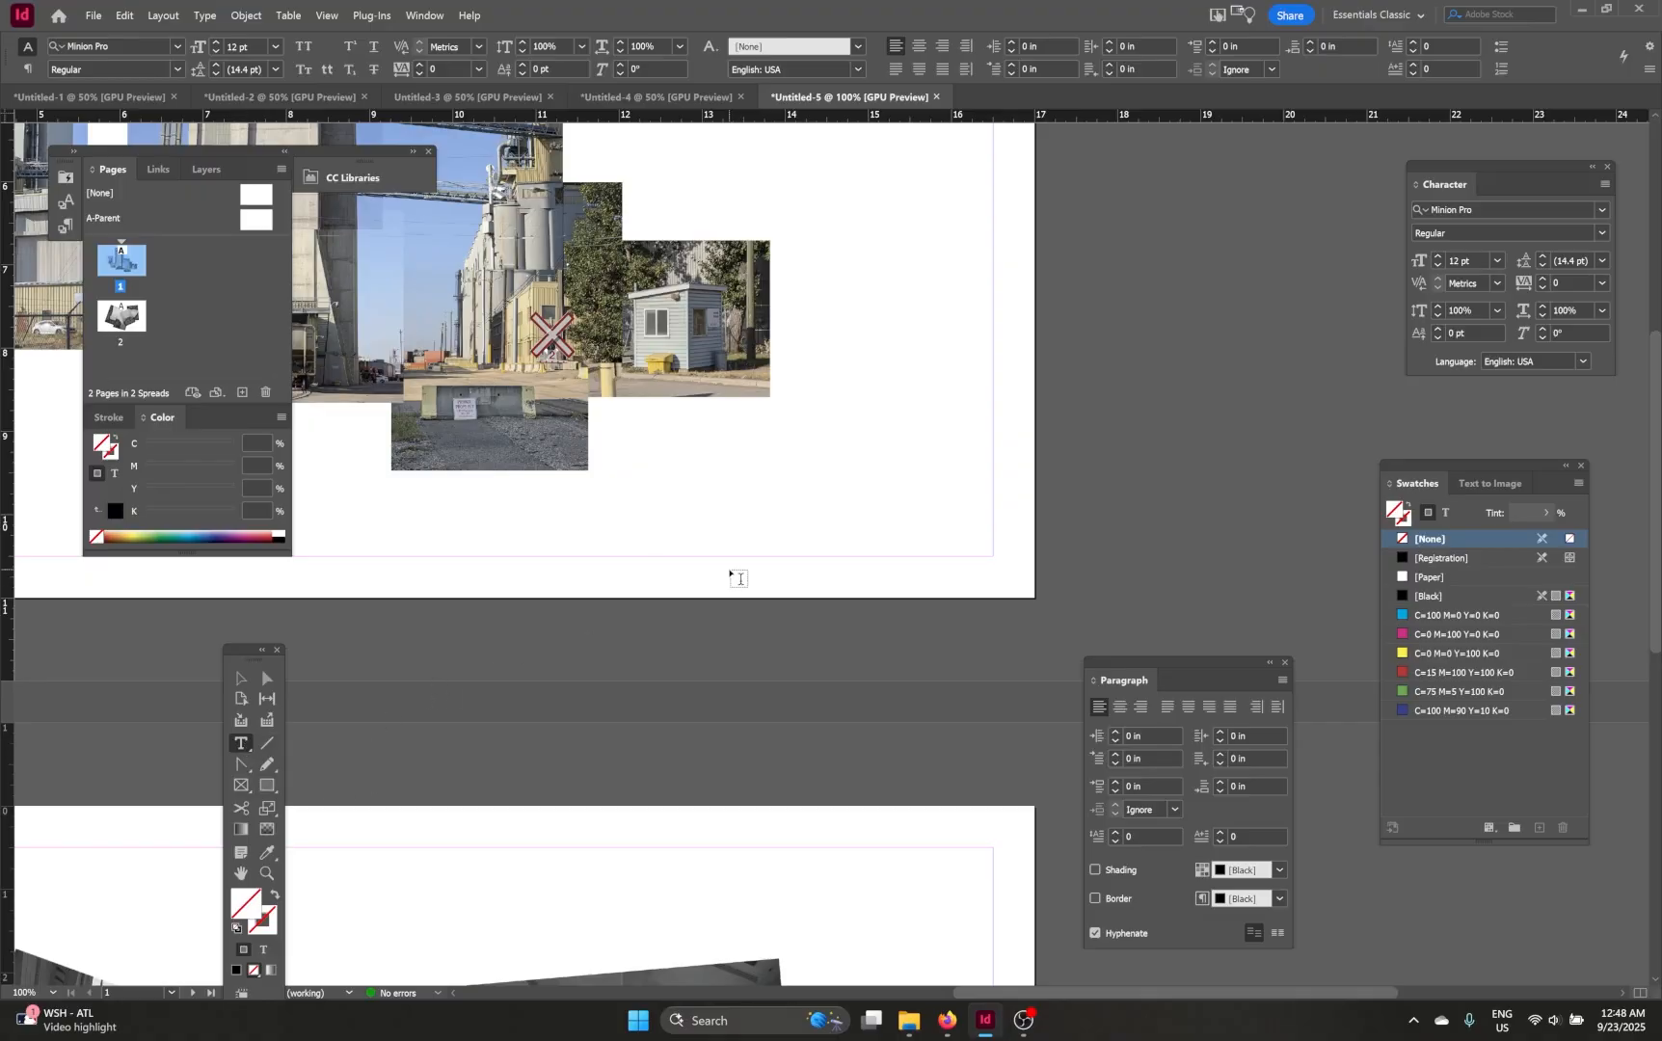
left_click_drag(1007, 560, 474, 502)
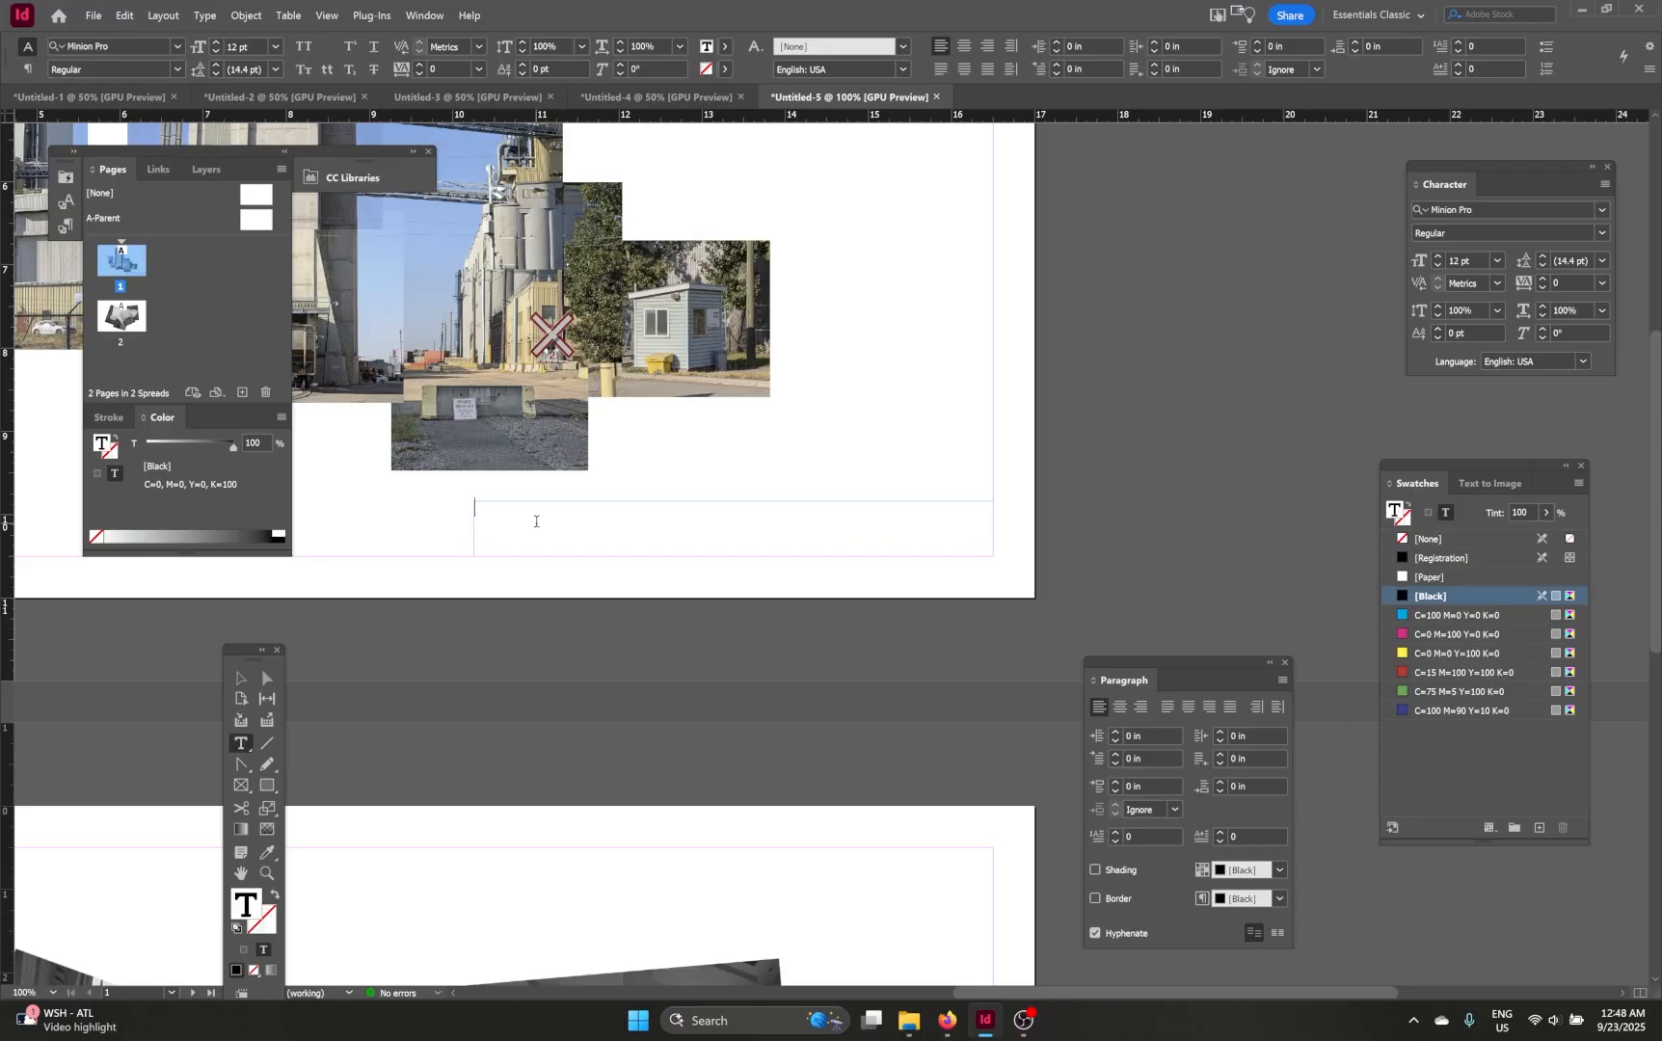
Step: Type "University Campus Site Name | Group Name 1, Group Name 2" in the text frame
type("UNI")
key("BackSpace")
key("BackSpace")
key("Caps_Lock")
type("ni")
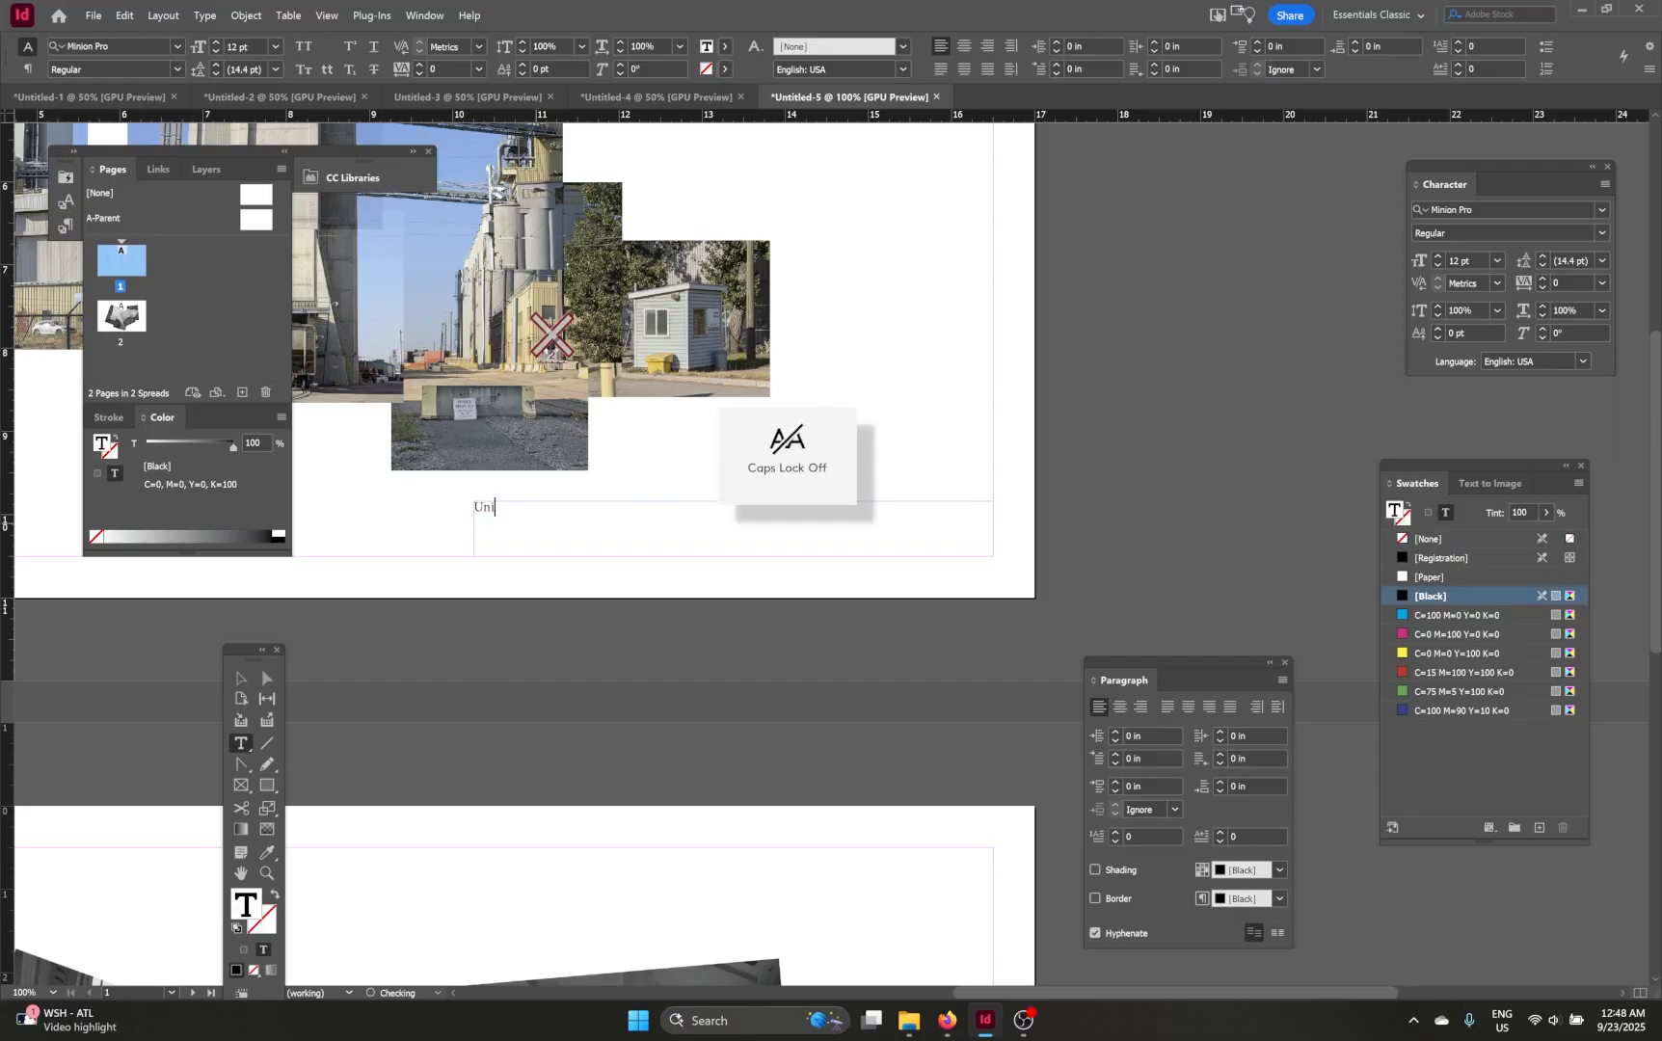
type("versity")
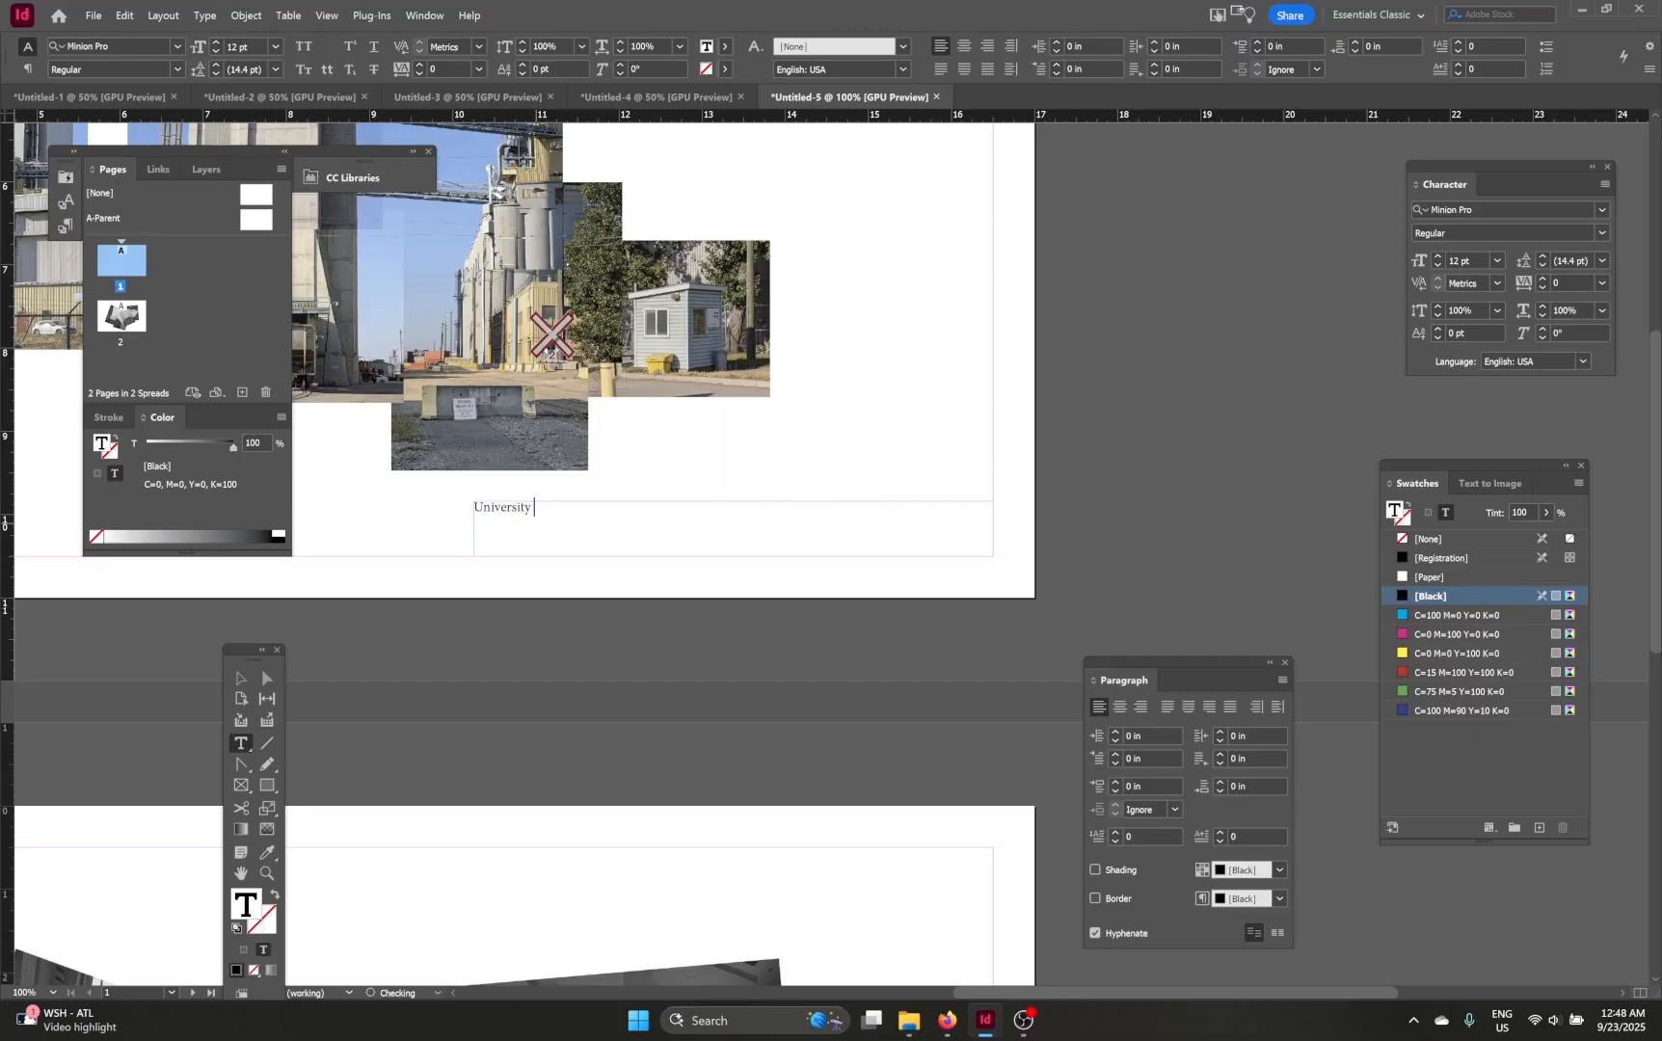
type(" Campus Site")
type("Name | Group Name 1, A")
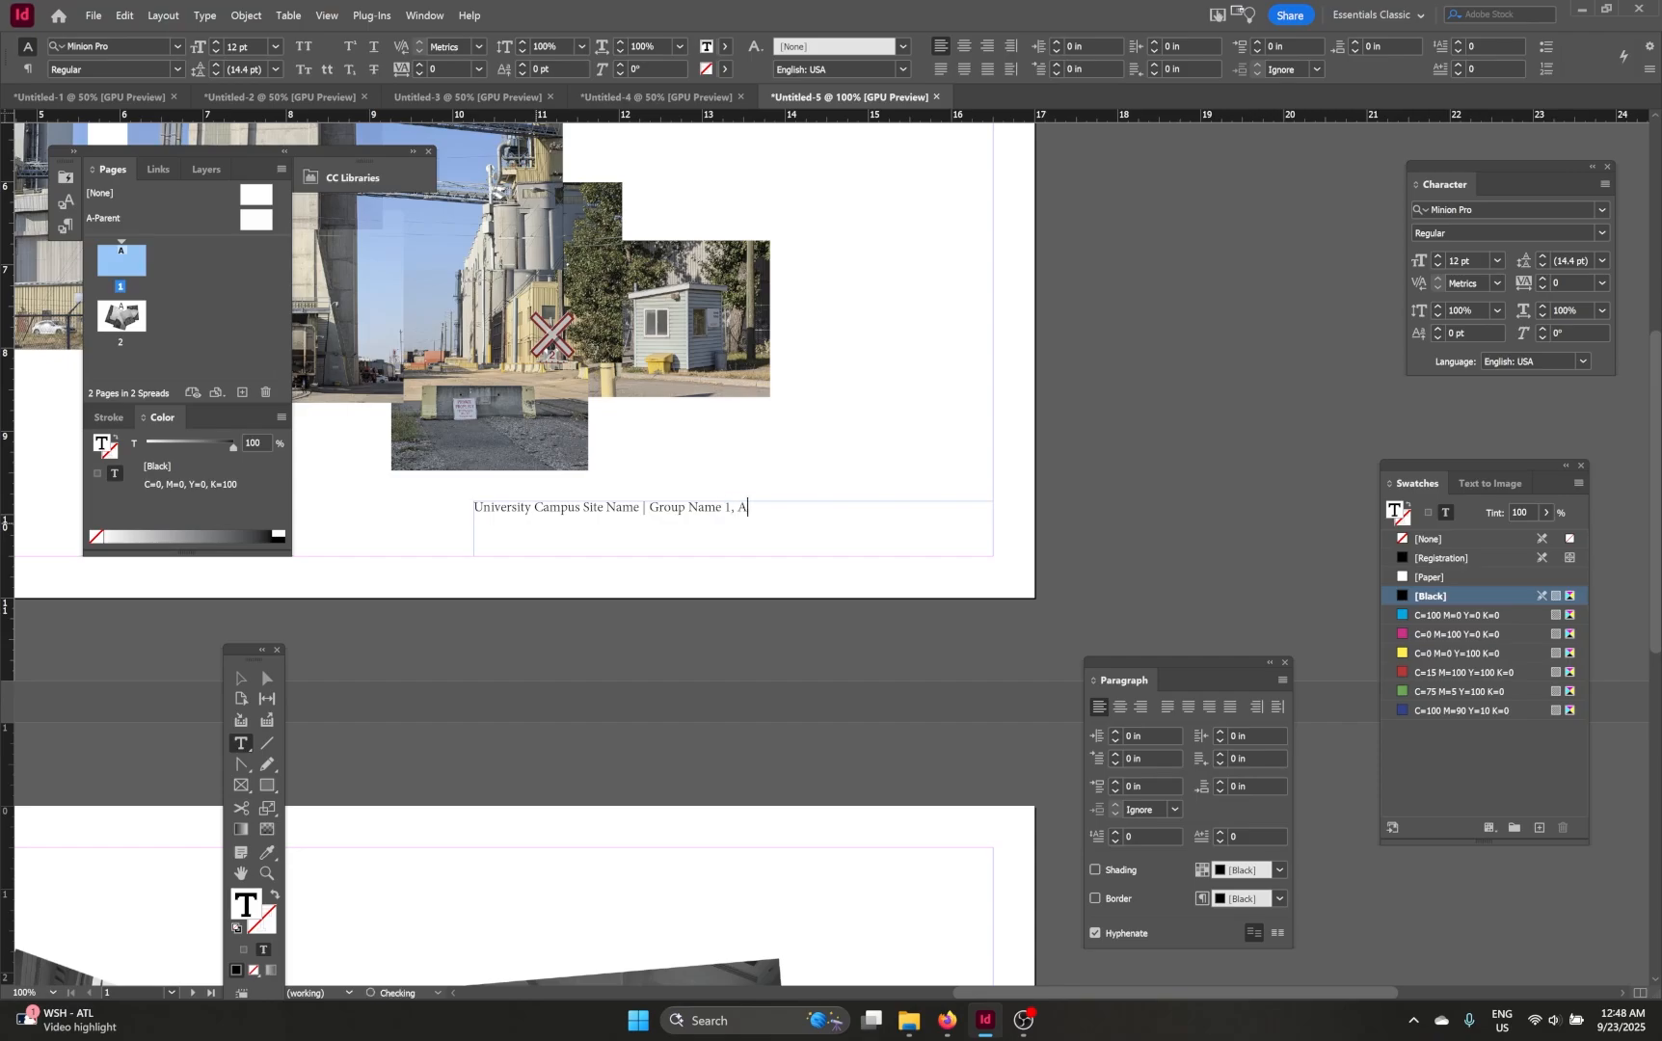
key("BackSpace")
type("Group Name 2")
left_click(240, 678)
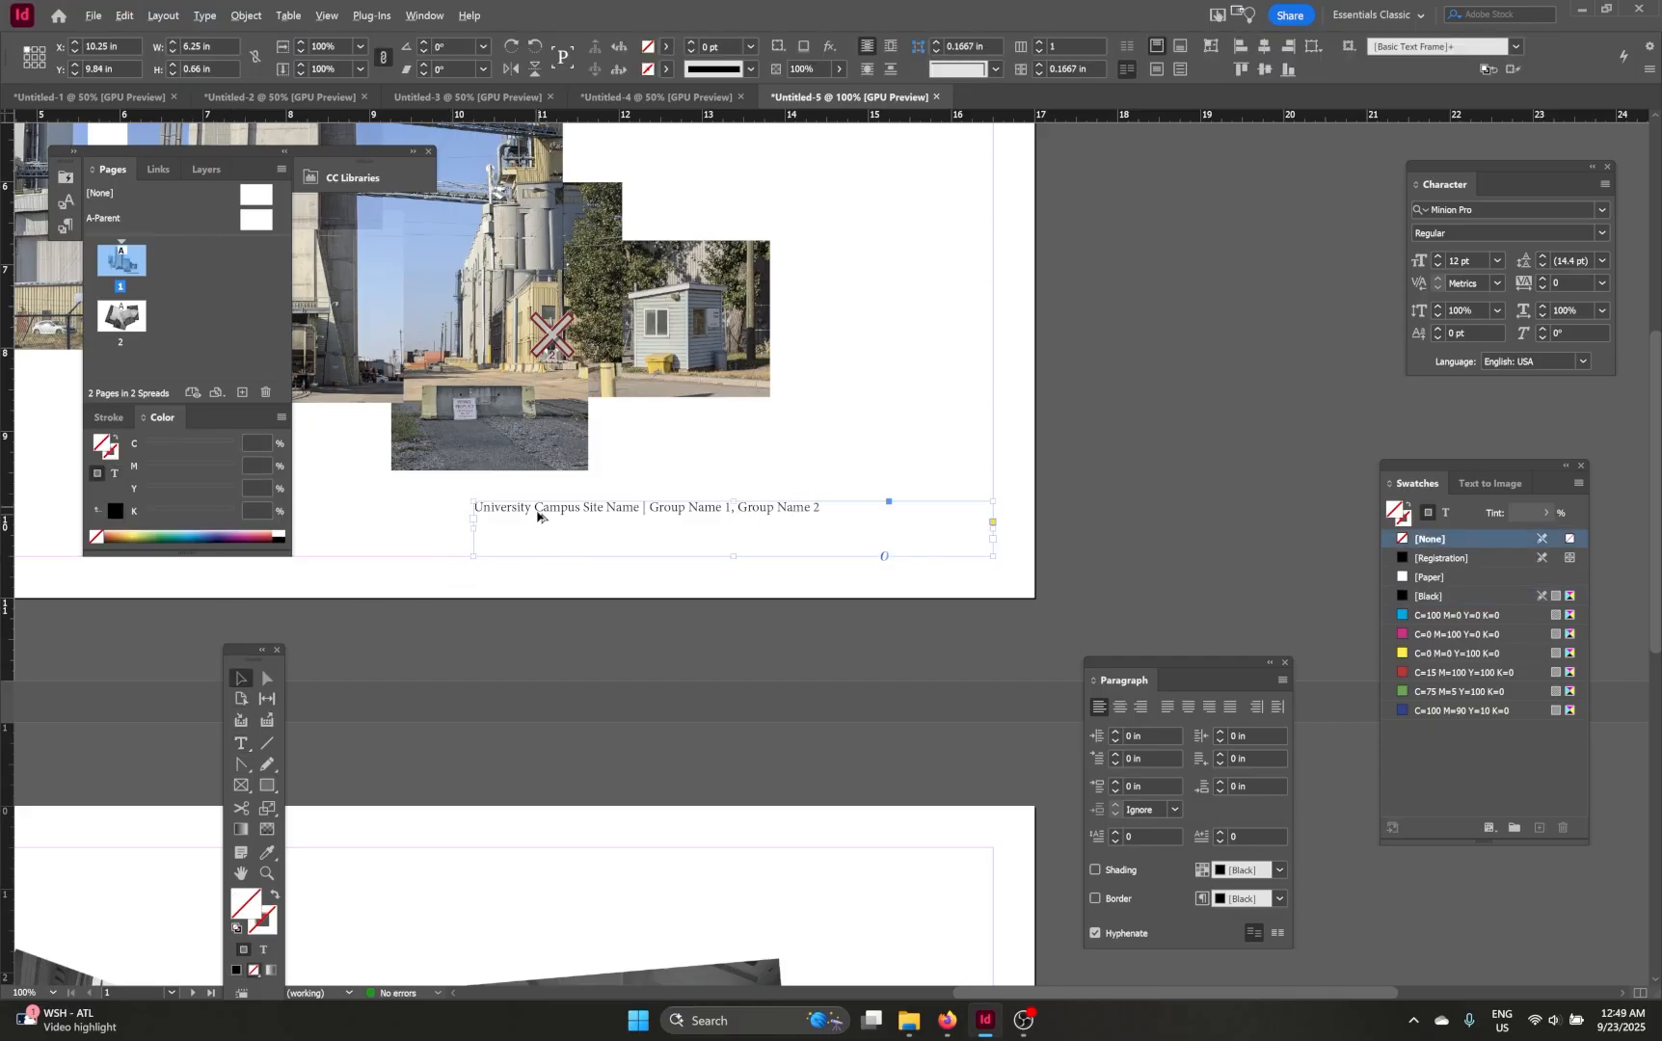
Step: Right-align the caption text in its frame
scroll(538, 512, "up", 1)
left_click_drag(640, 511, 674, 515)
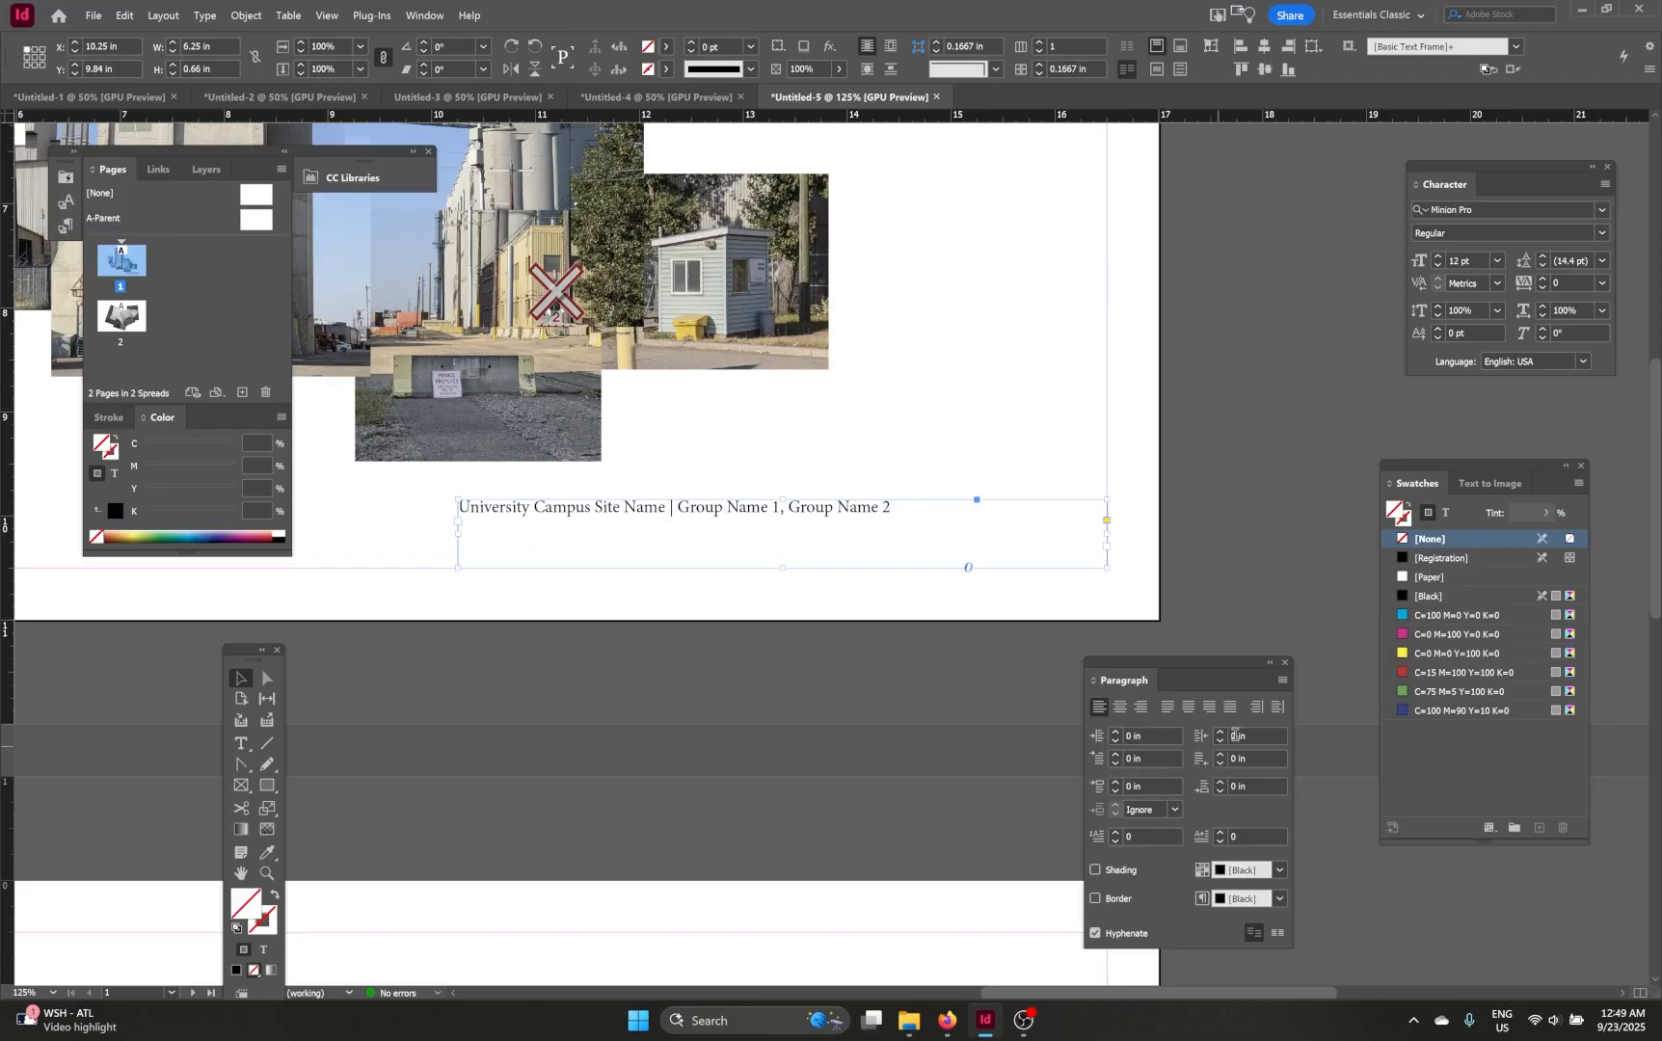
left_click(1140, 708)
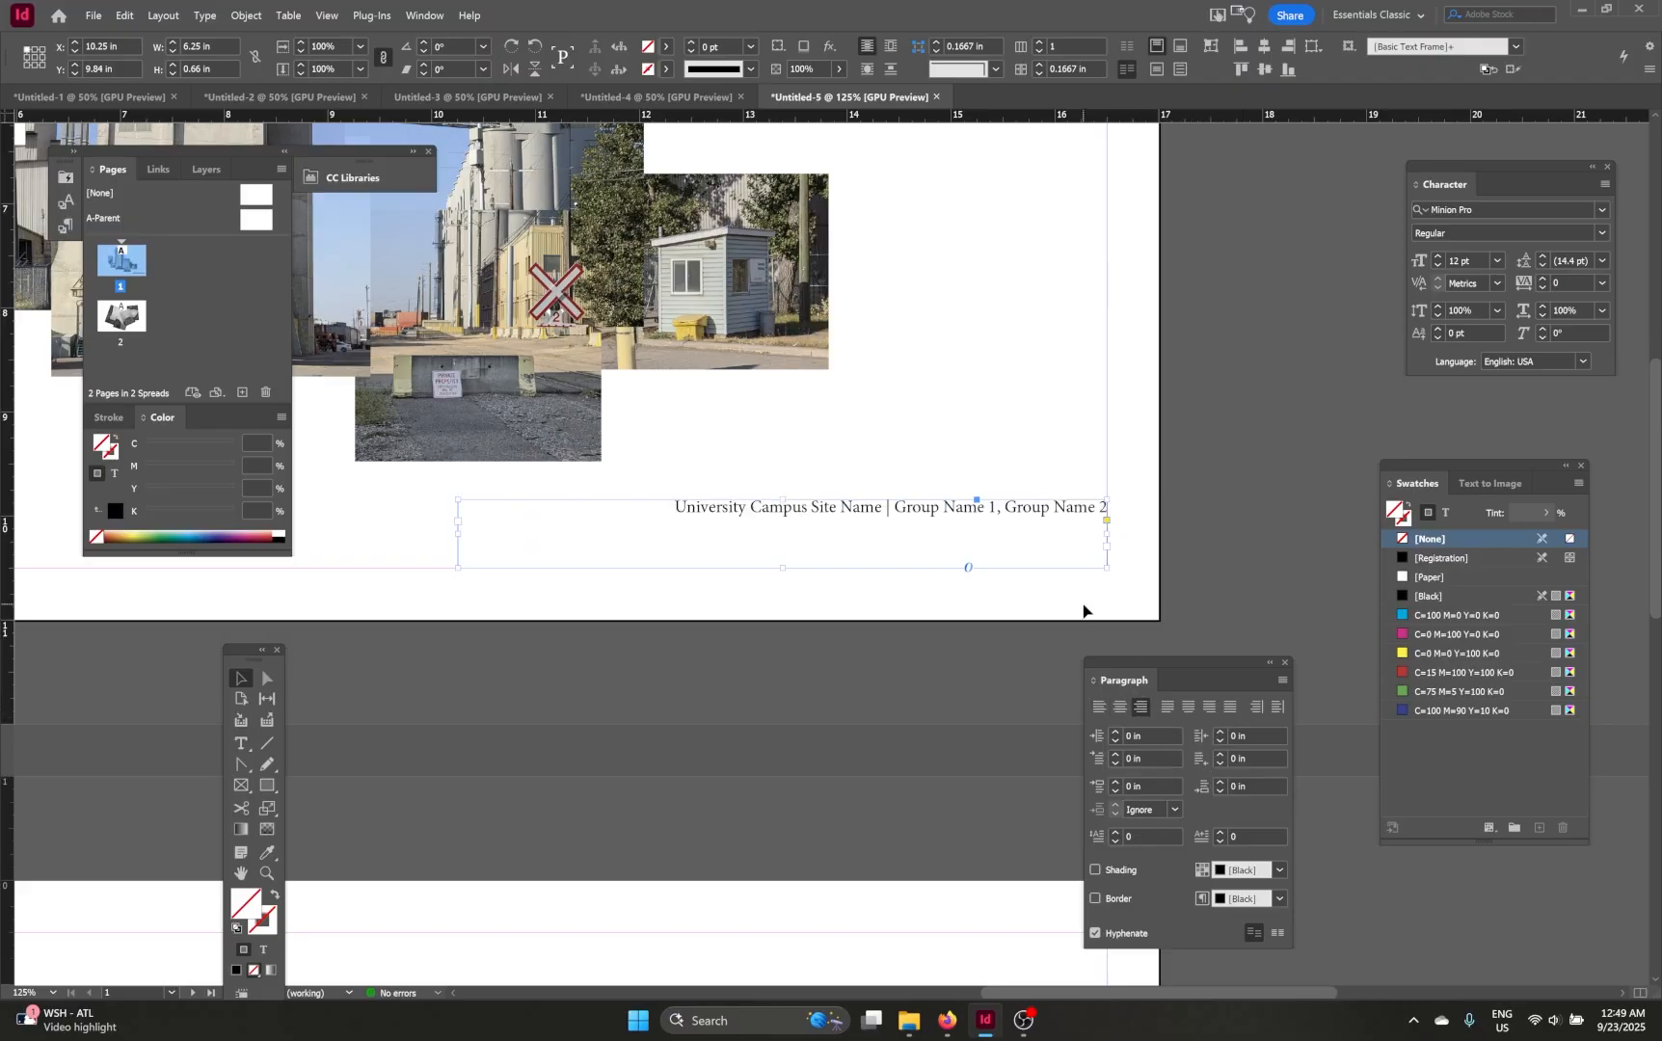
left_click(956, 428)
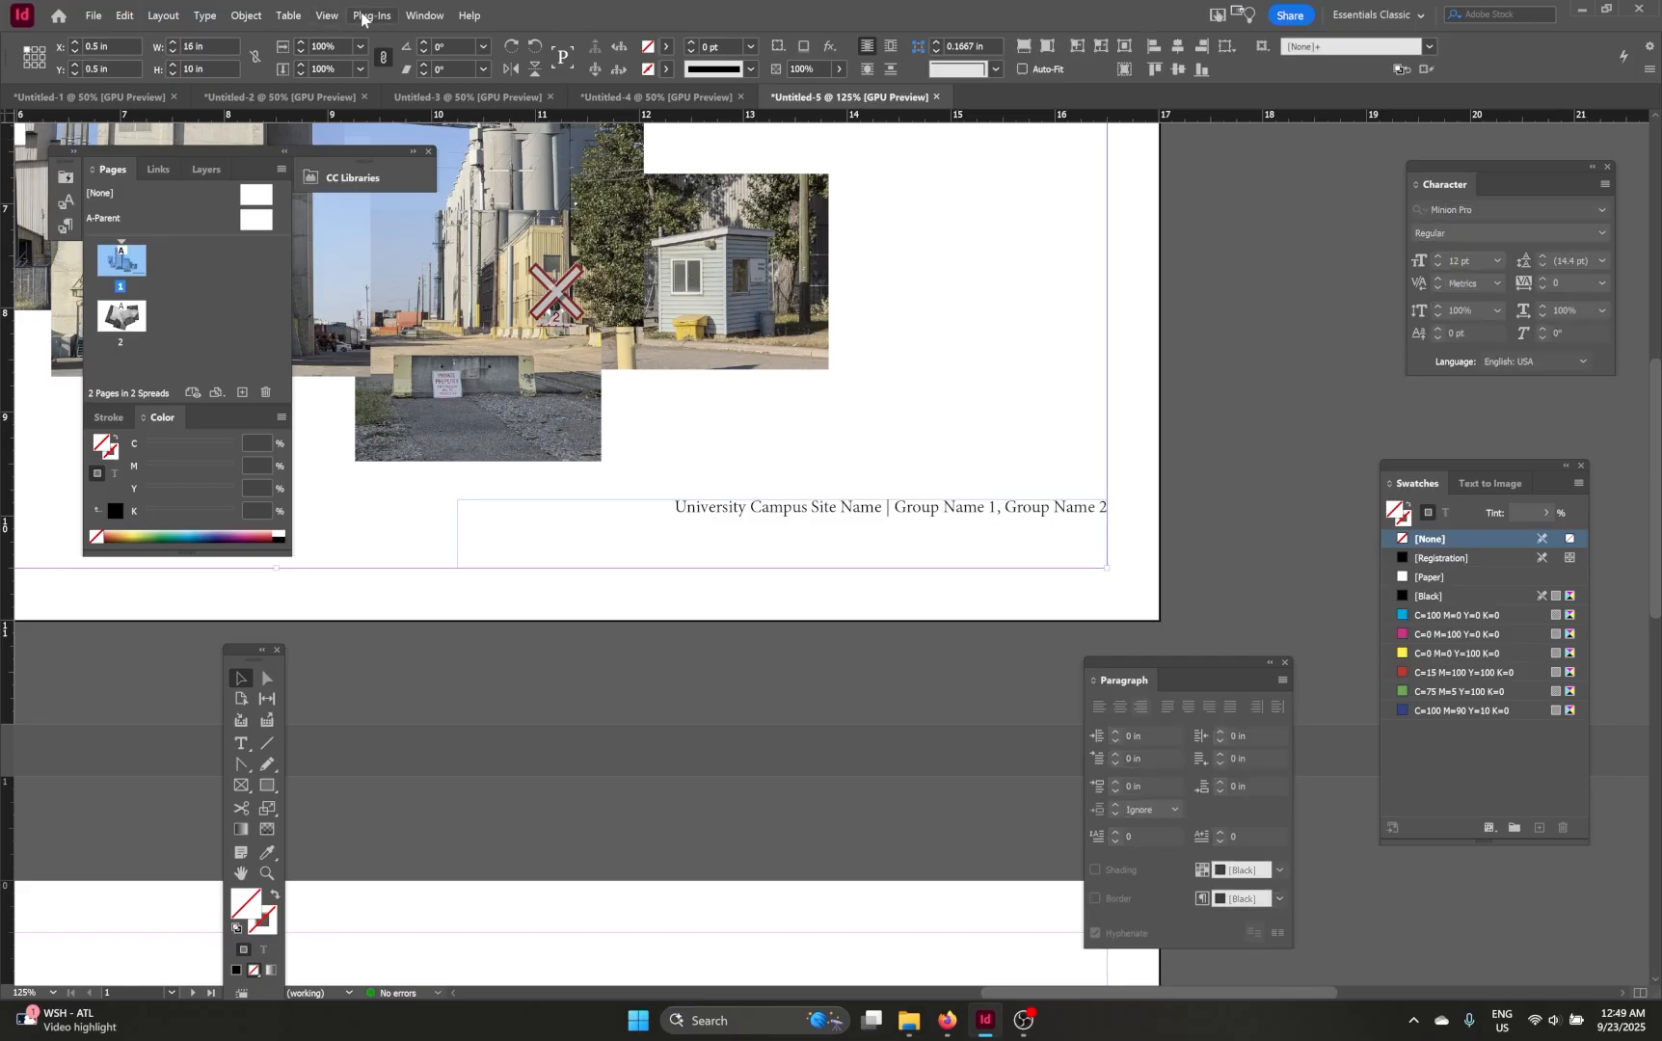
left_click(424, 15)
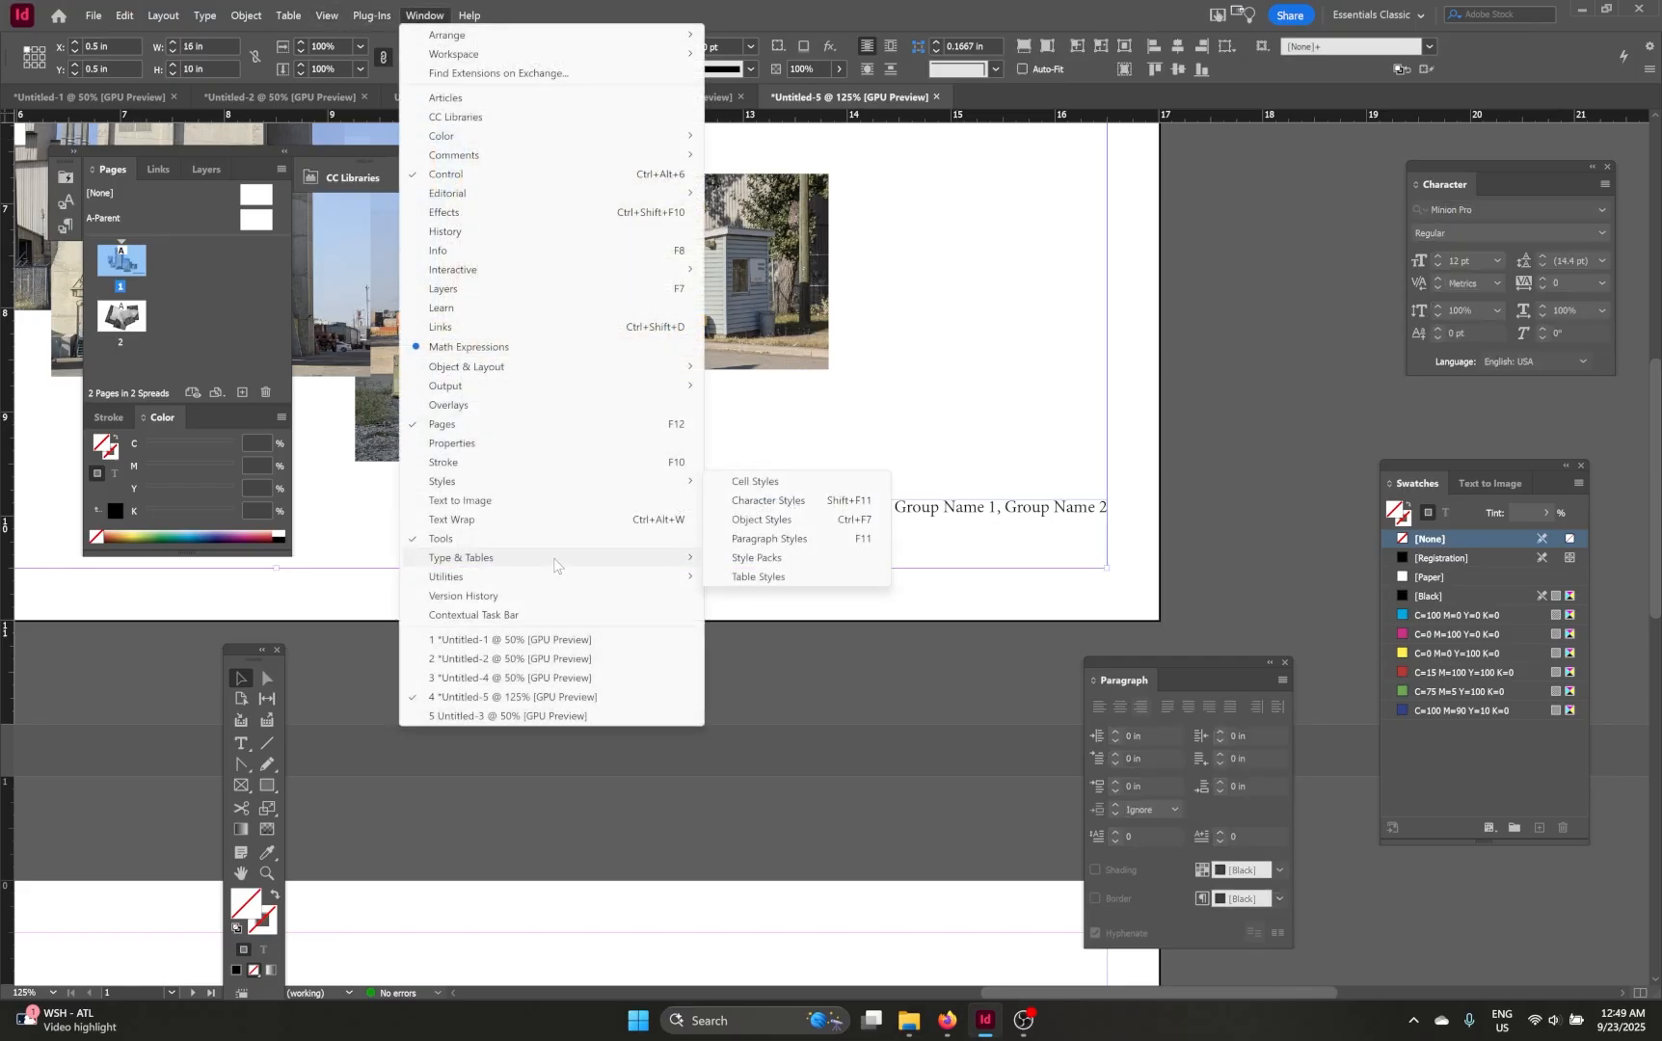
mouse_move(639, 560)
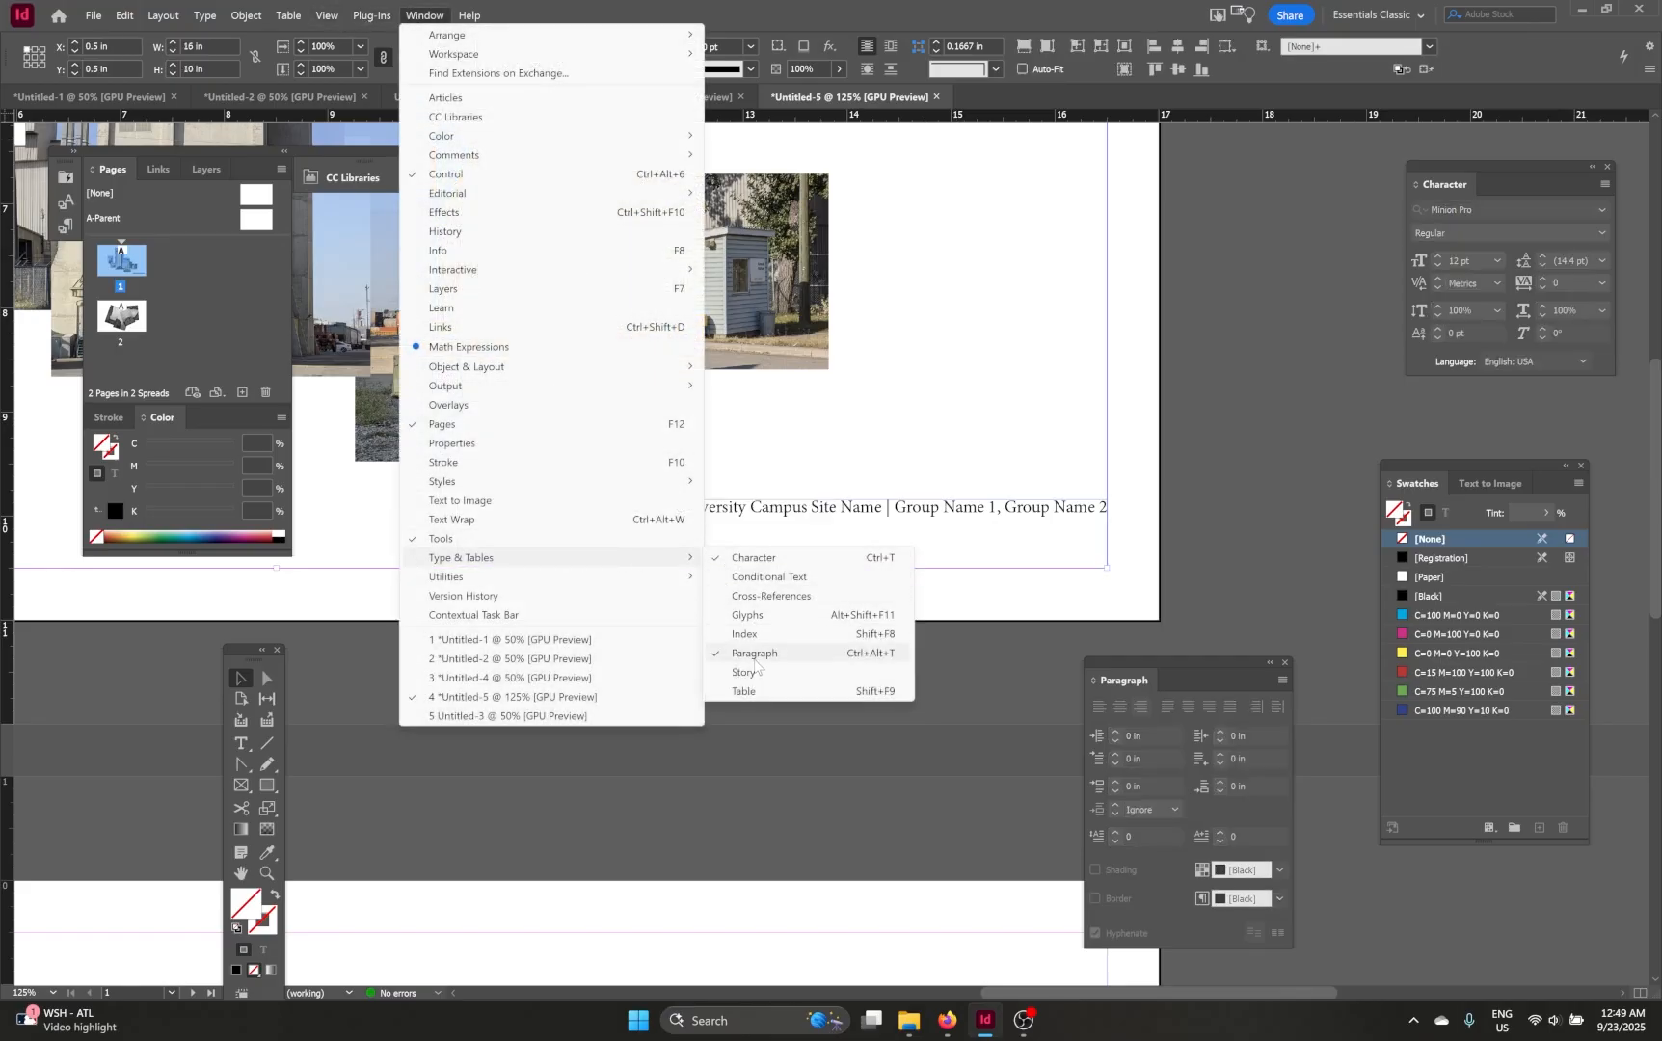
left_click(1289, 481)
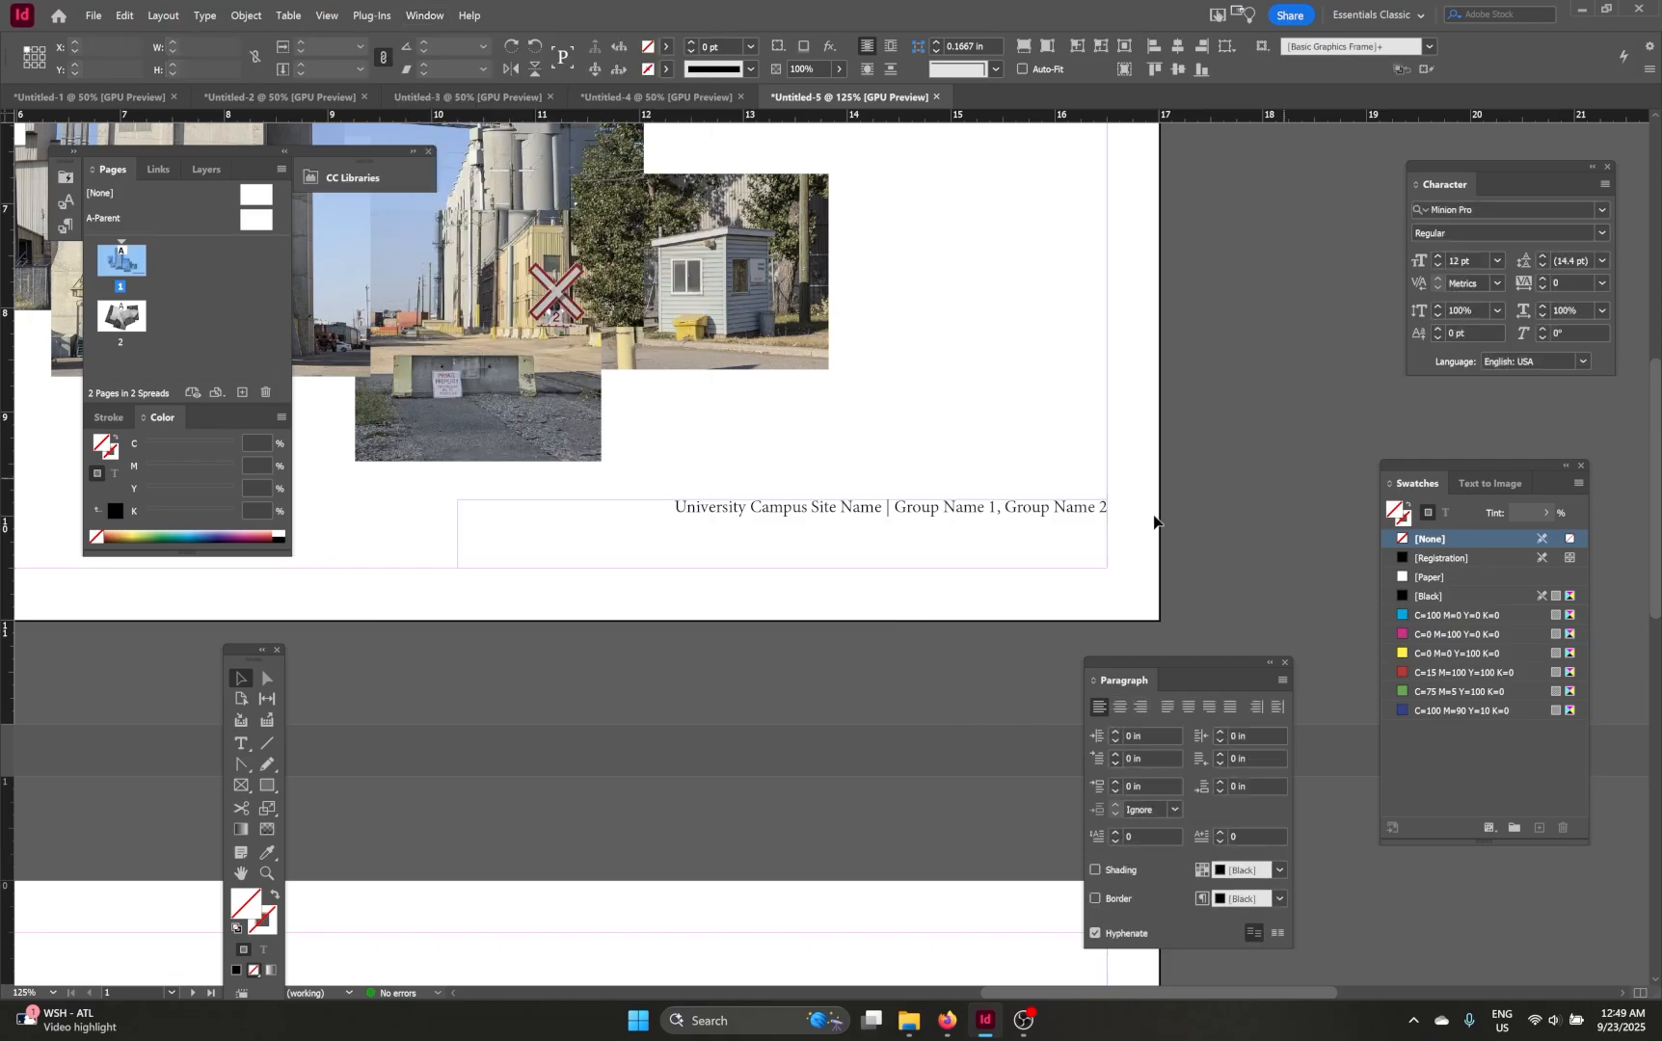
Step: Move the caption frame down to sit on page 1's bottom margin
left_click(978, 516)
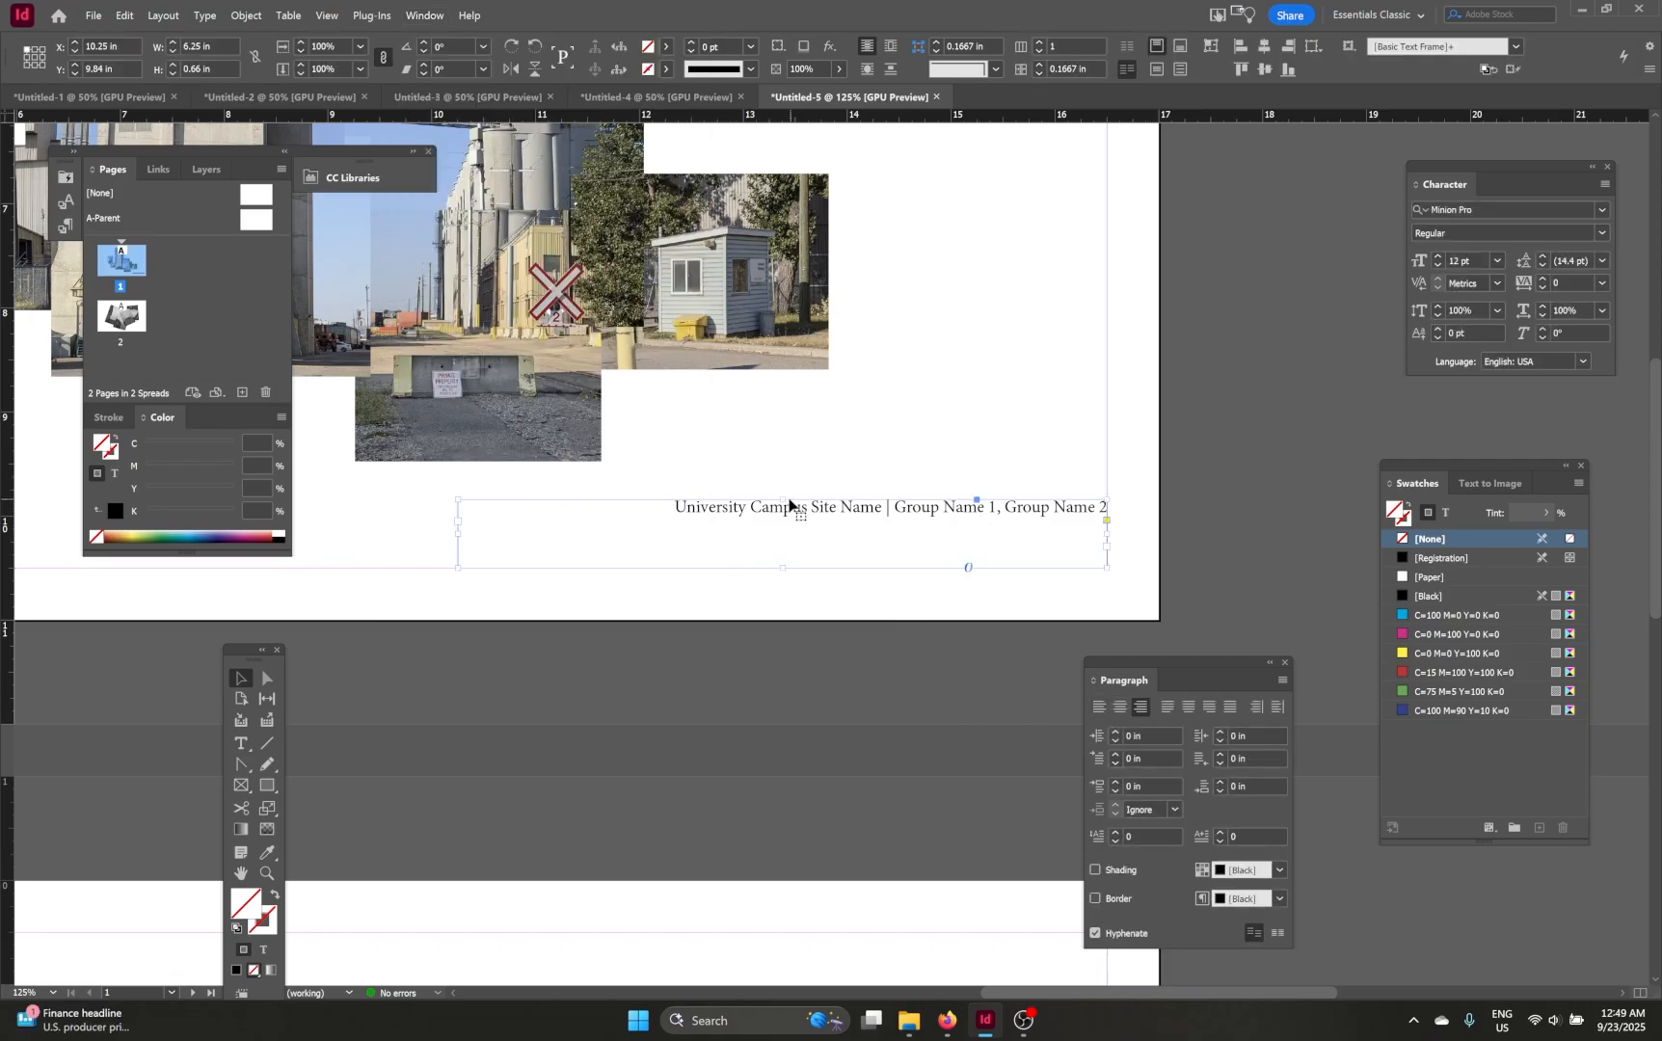
left_click_drag(782, 499, 780, 556)
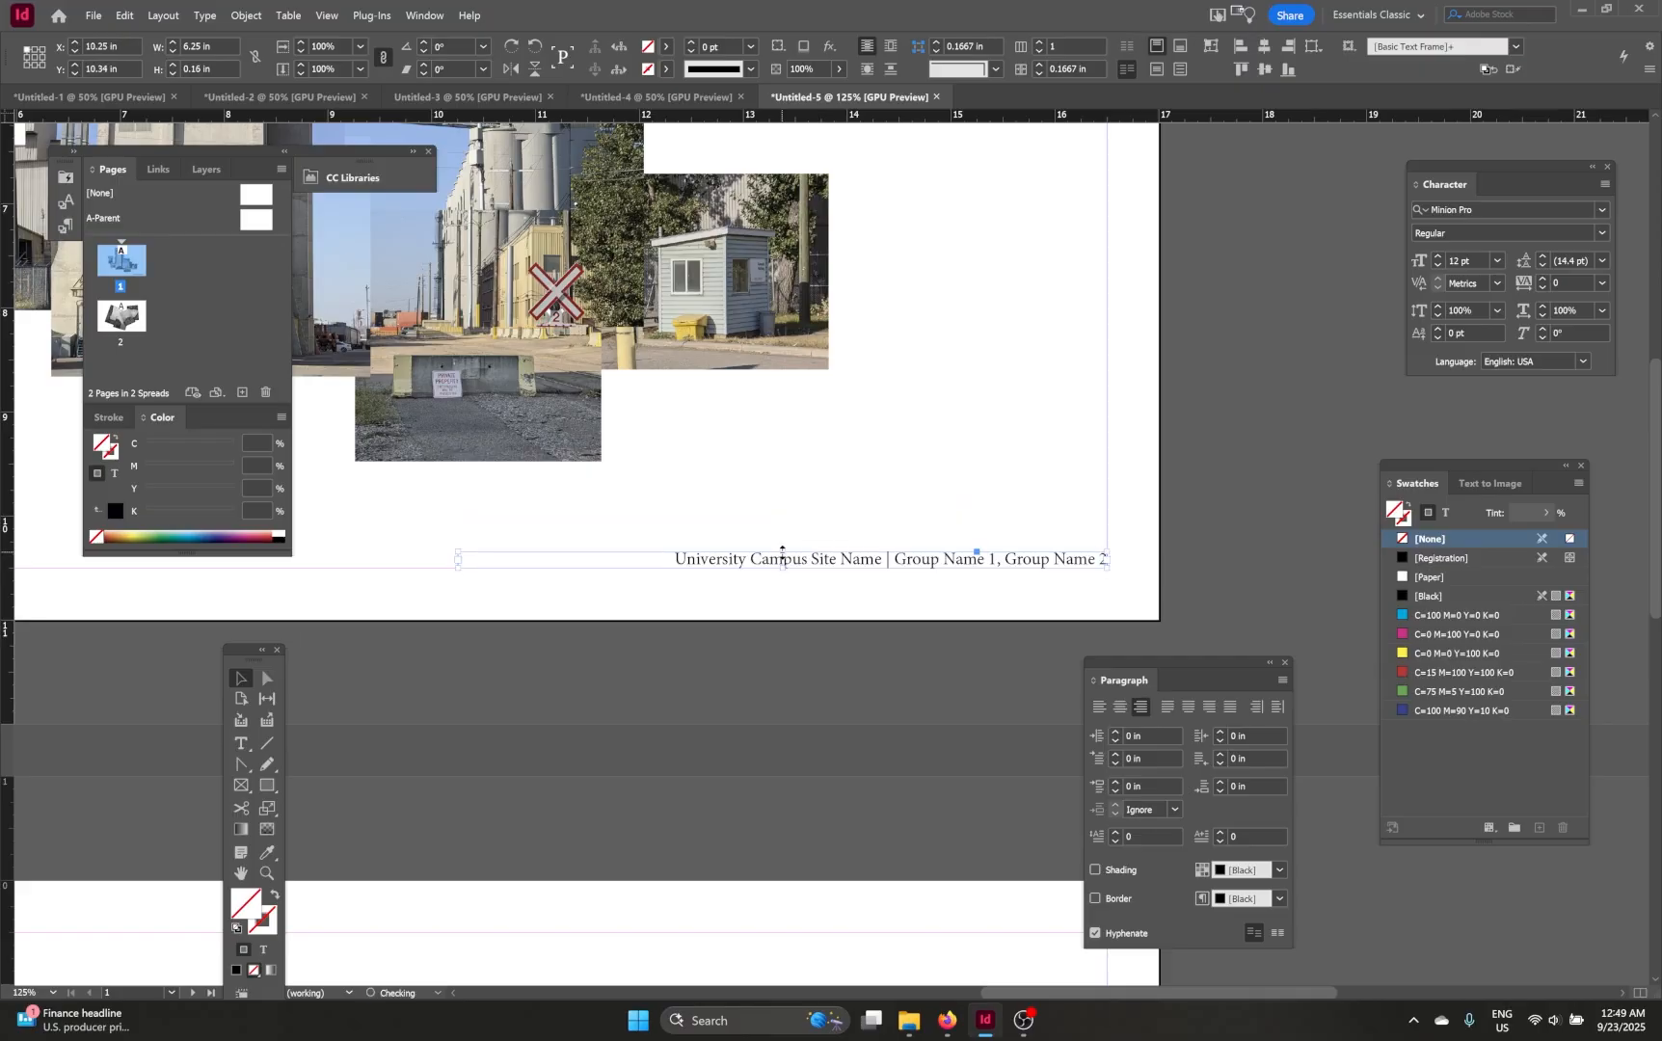
left_click(855, 493)
Step: Narrow the caption frame by pulling its left edge in toward the text
scroll(1025, 543, "up", 1)
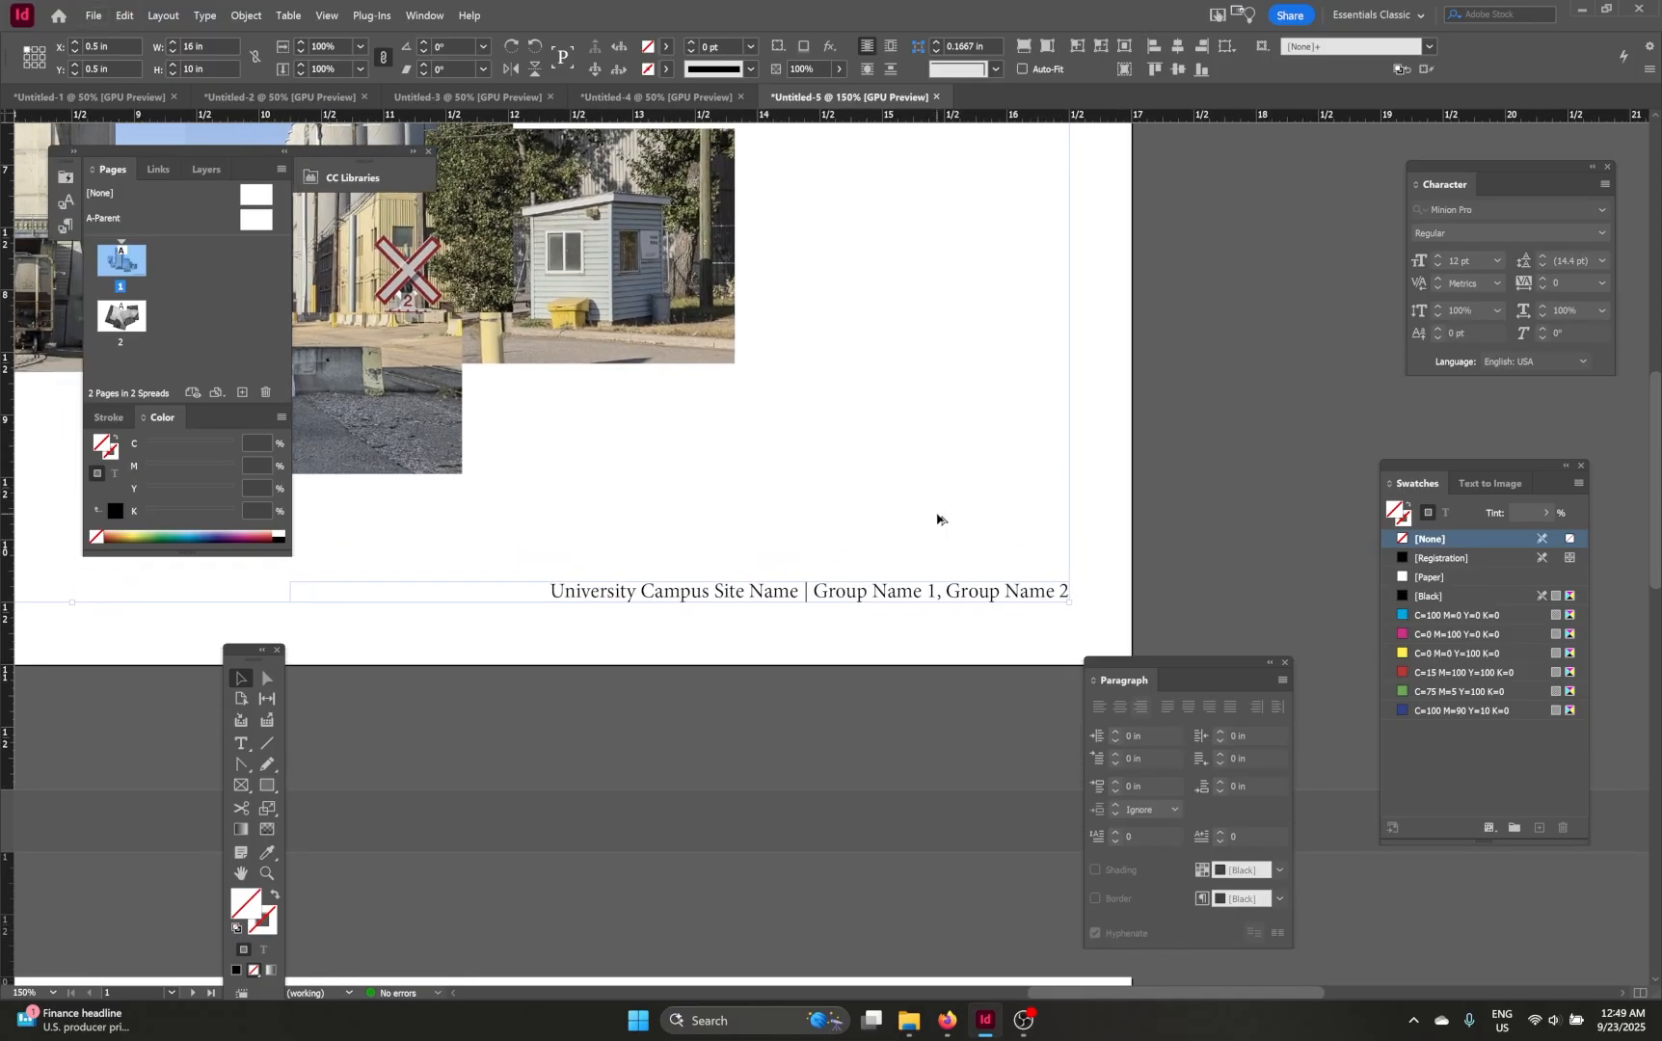
scroll(937, 520, "down", 1)
left_click(616, 583)
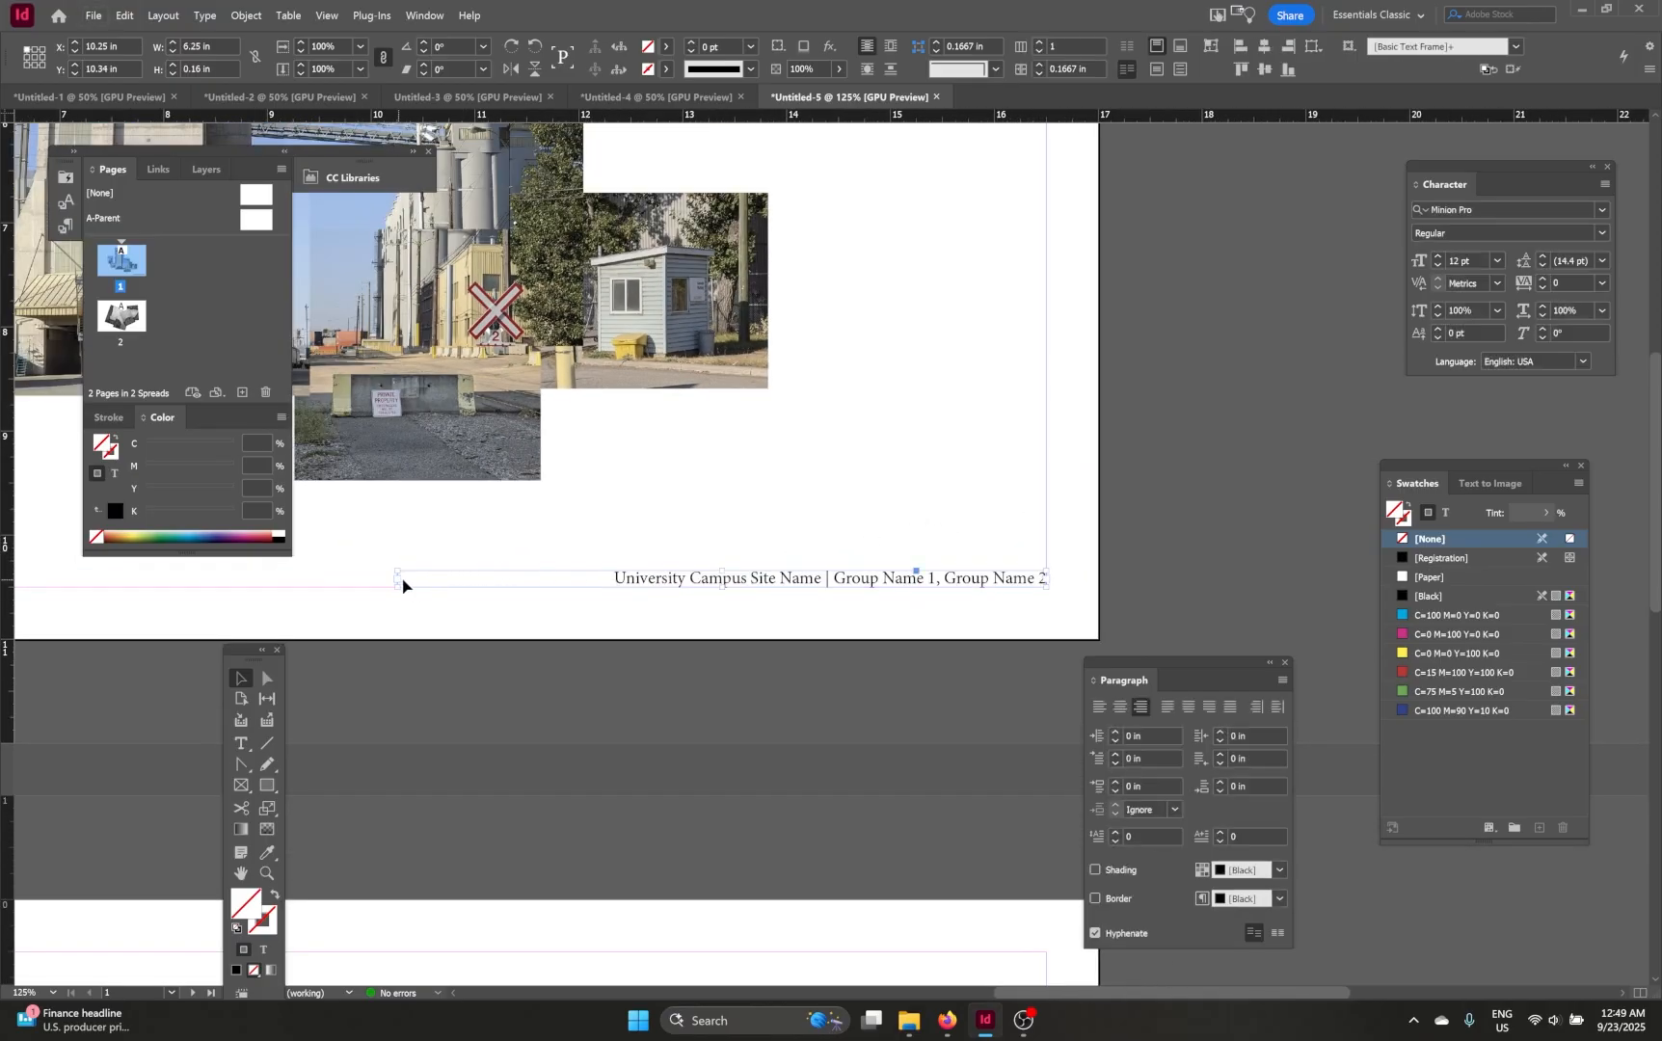
left_click_drag(402, 584, 610, 584)
Step: Select all the caption text and set it to Arial Regular at 11 pt
double_click(720, 580)
key("ctrl+a")
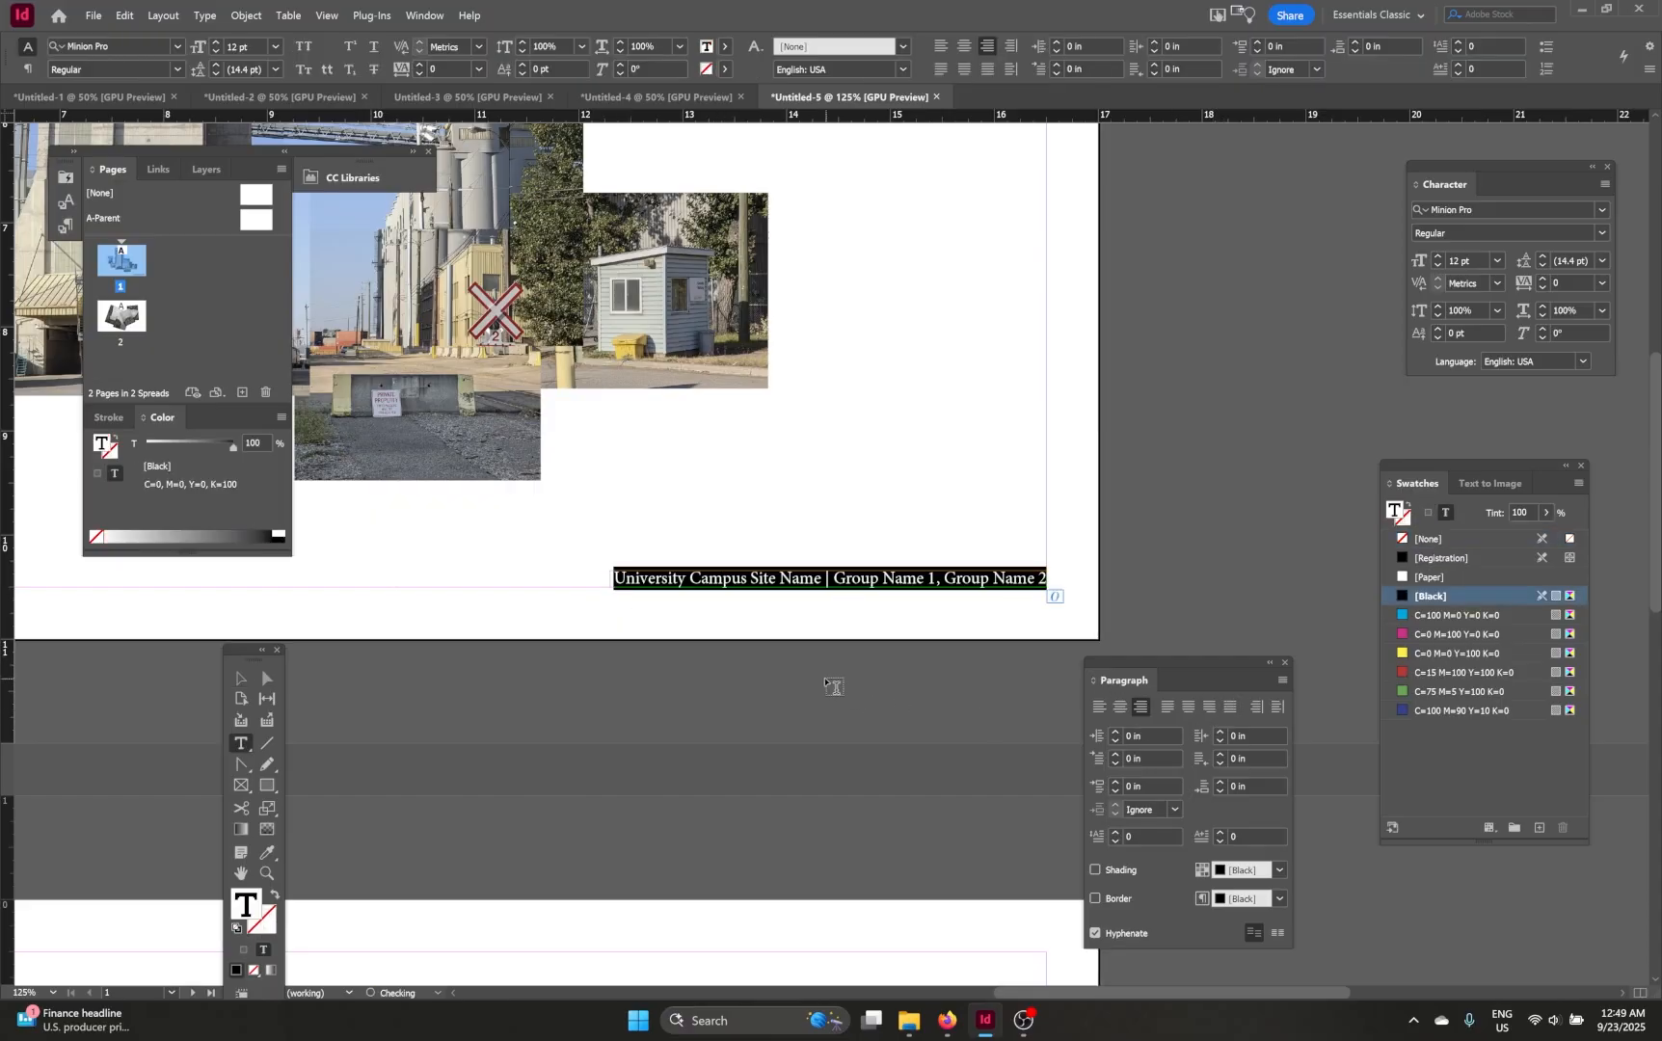
left_click_drag(1542, 180, 1253, 345)
left_click(1310, 387)
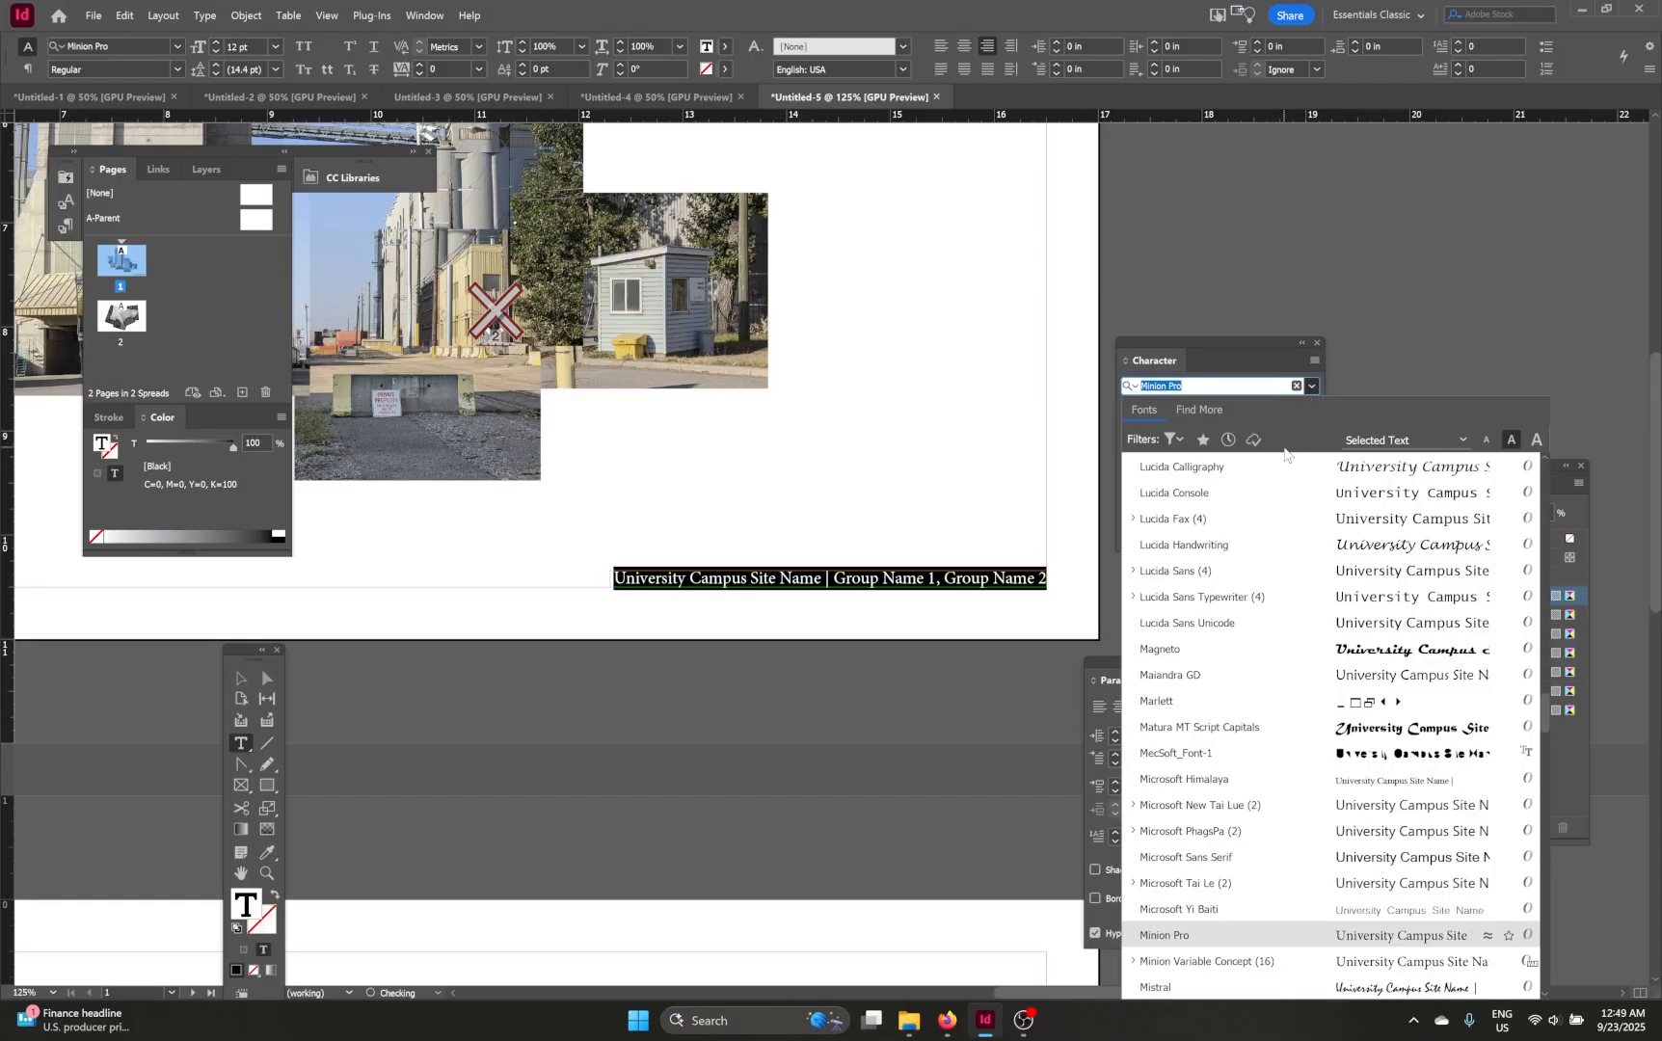
type("are")
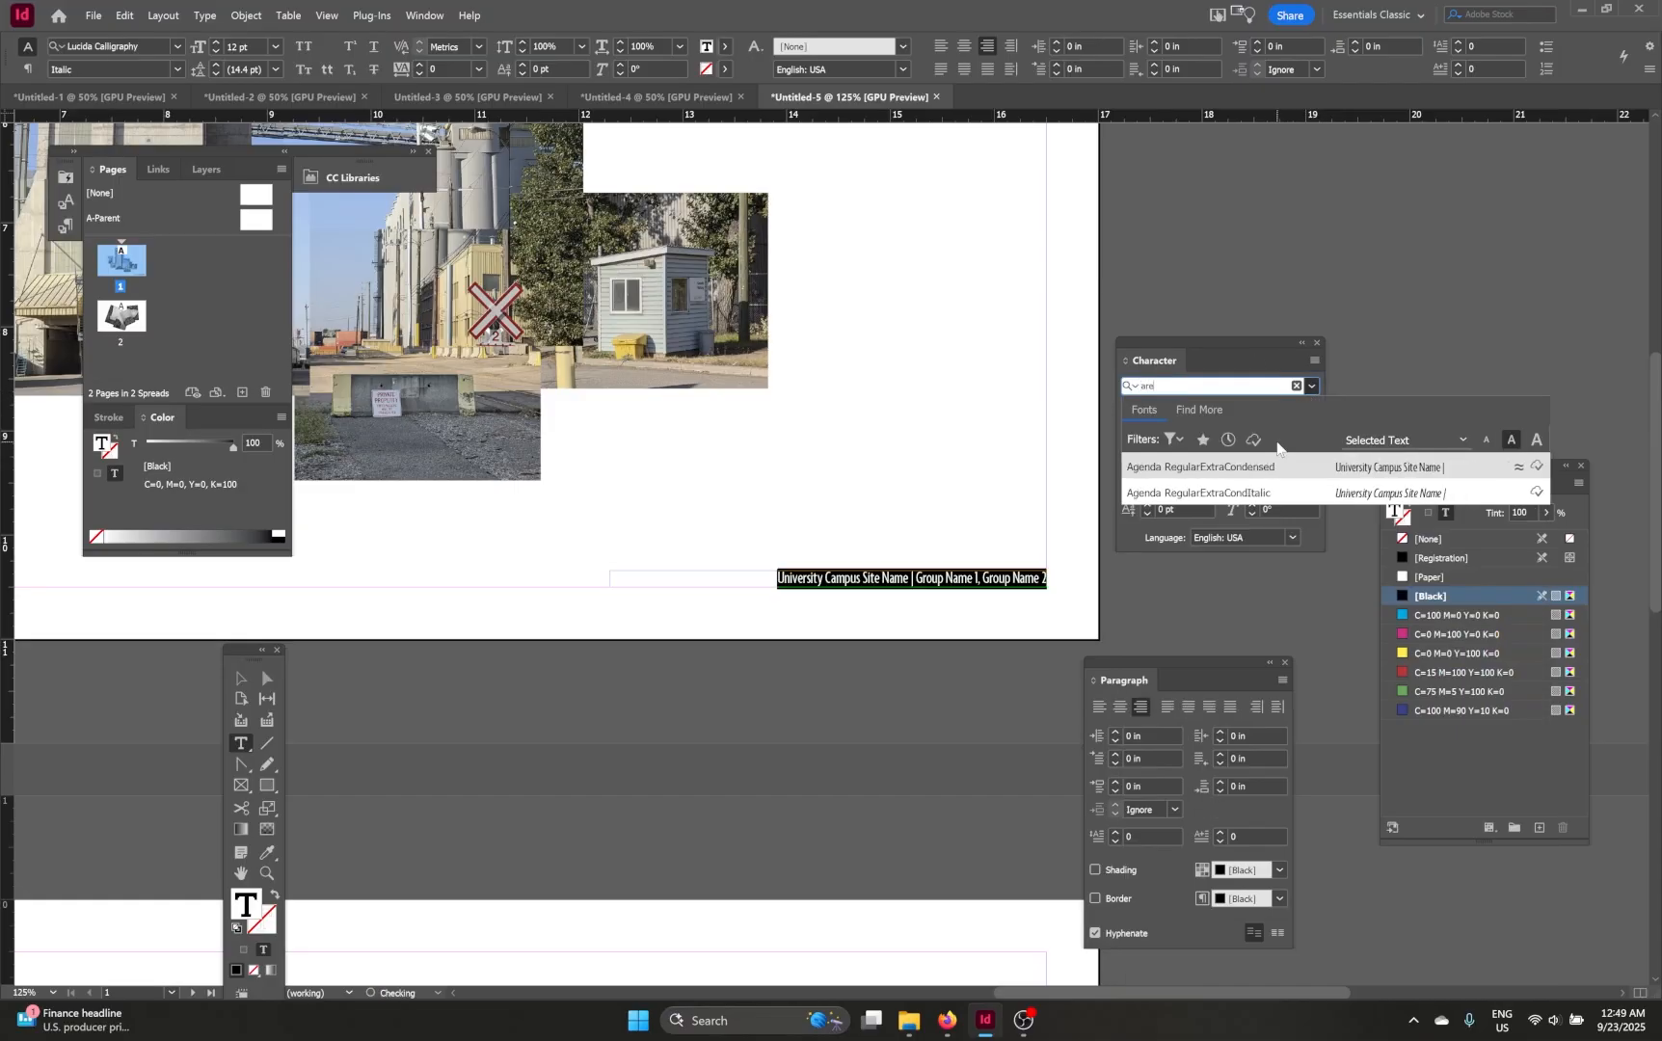
key("BackSpace")
type("iall")
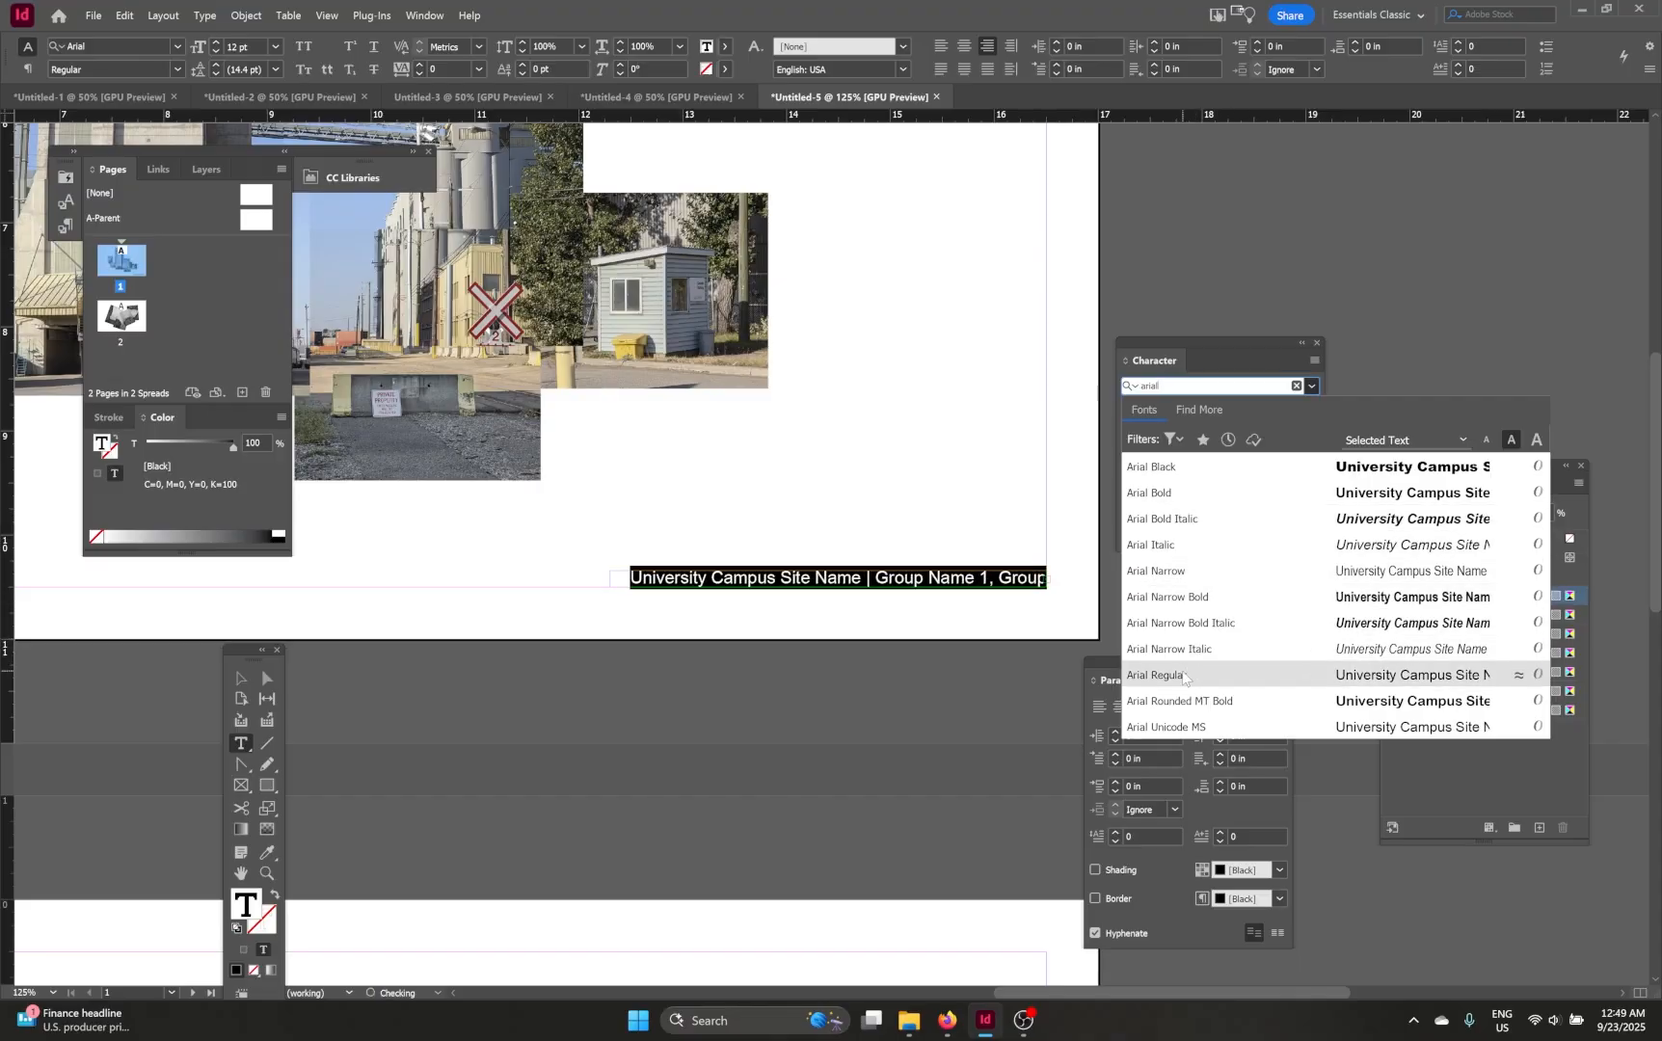
left_click(1184, 677)
left_click(1147, 443)
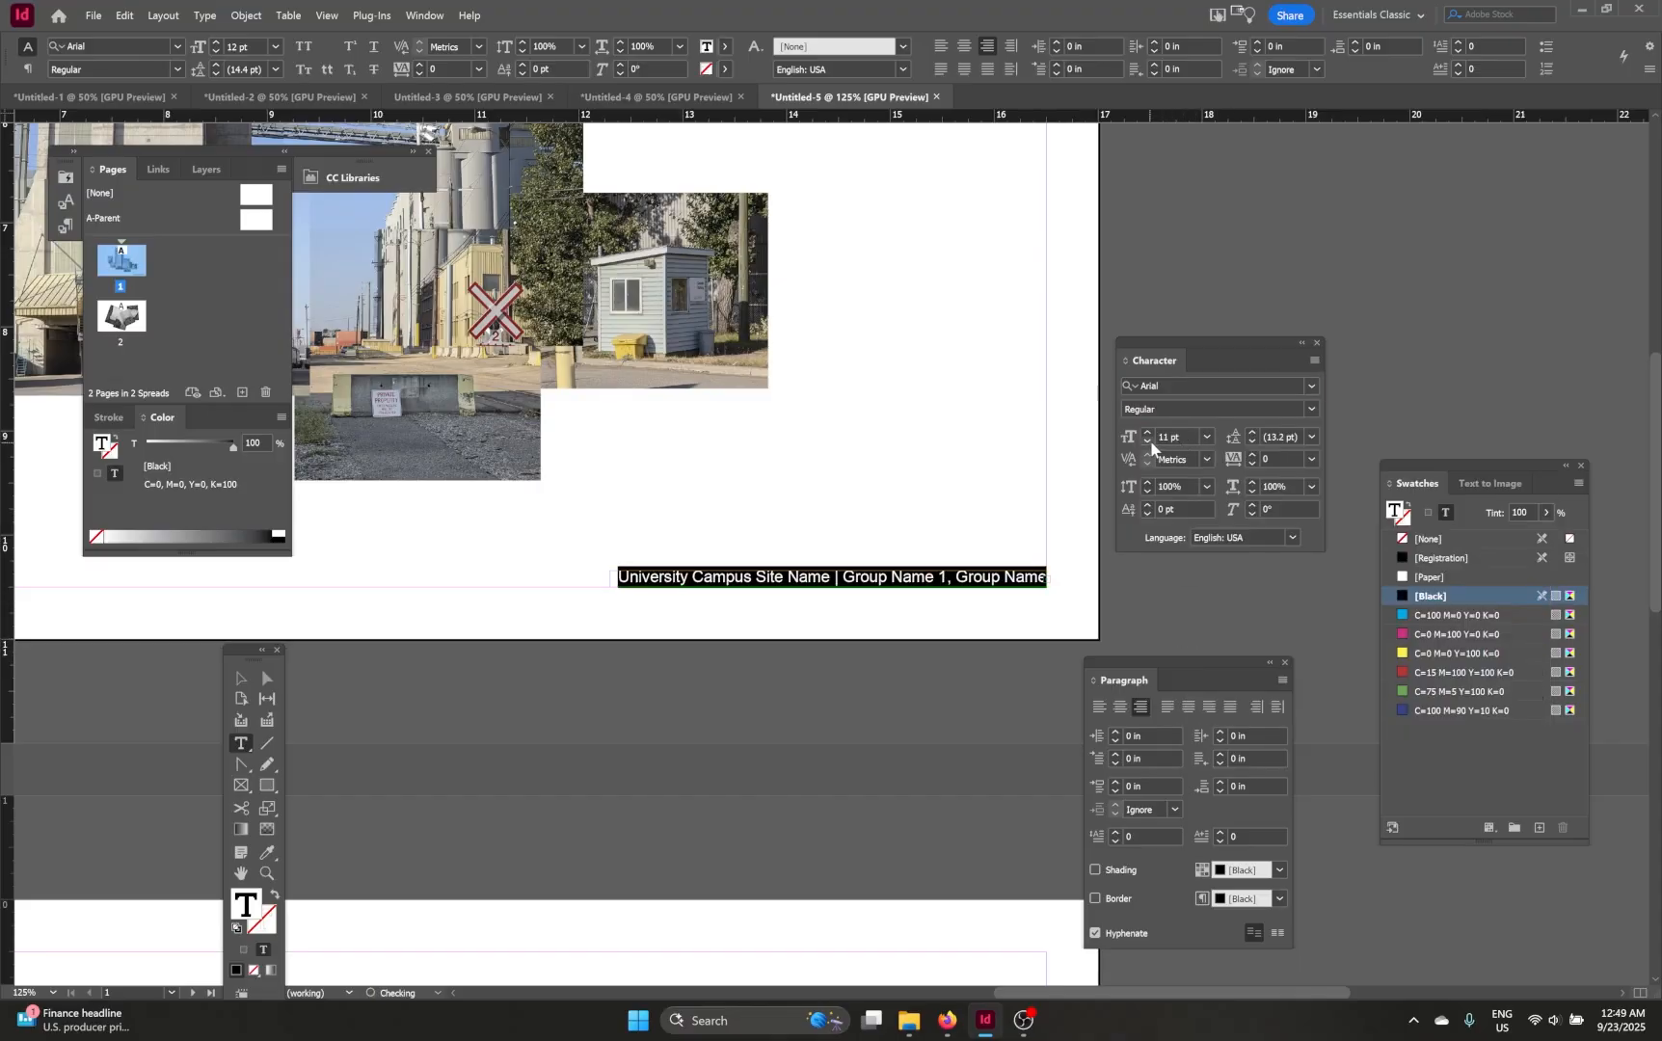
left_click(241, 678)
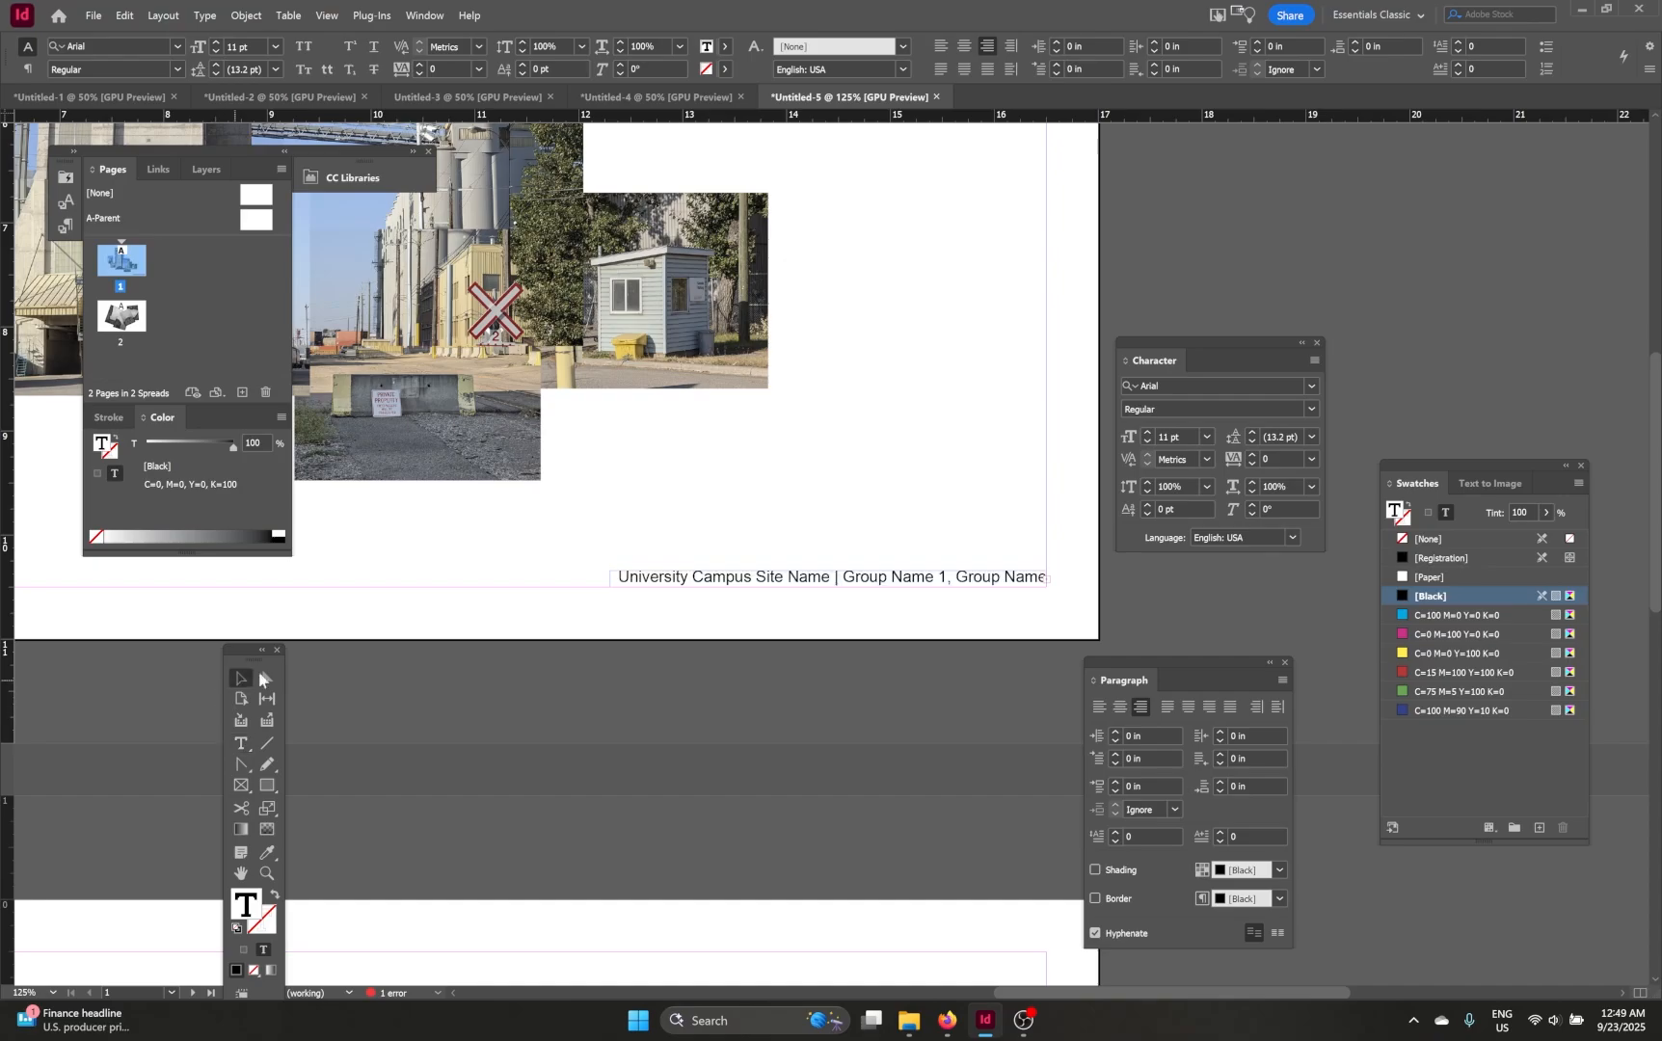
Step: Widen the caption frame slightly from its left edge so the full caption fits on one line
left_click(572, 669)
scroll(1098, 582, "up", 3)
scroll(983, 585, "up", 2)
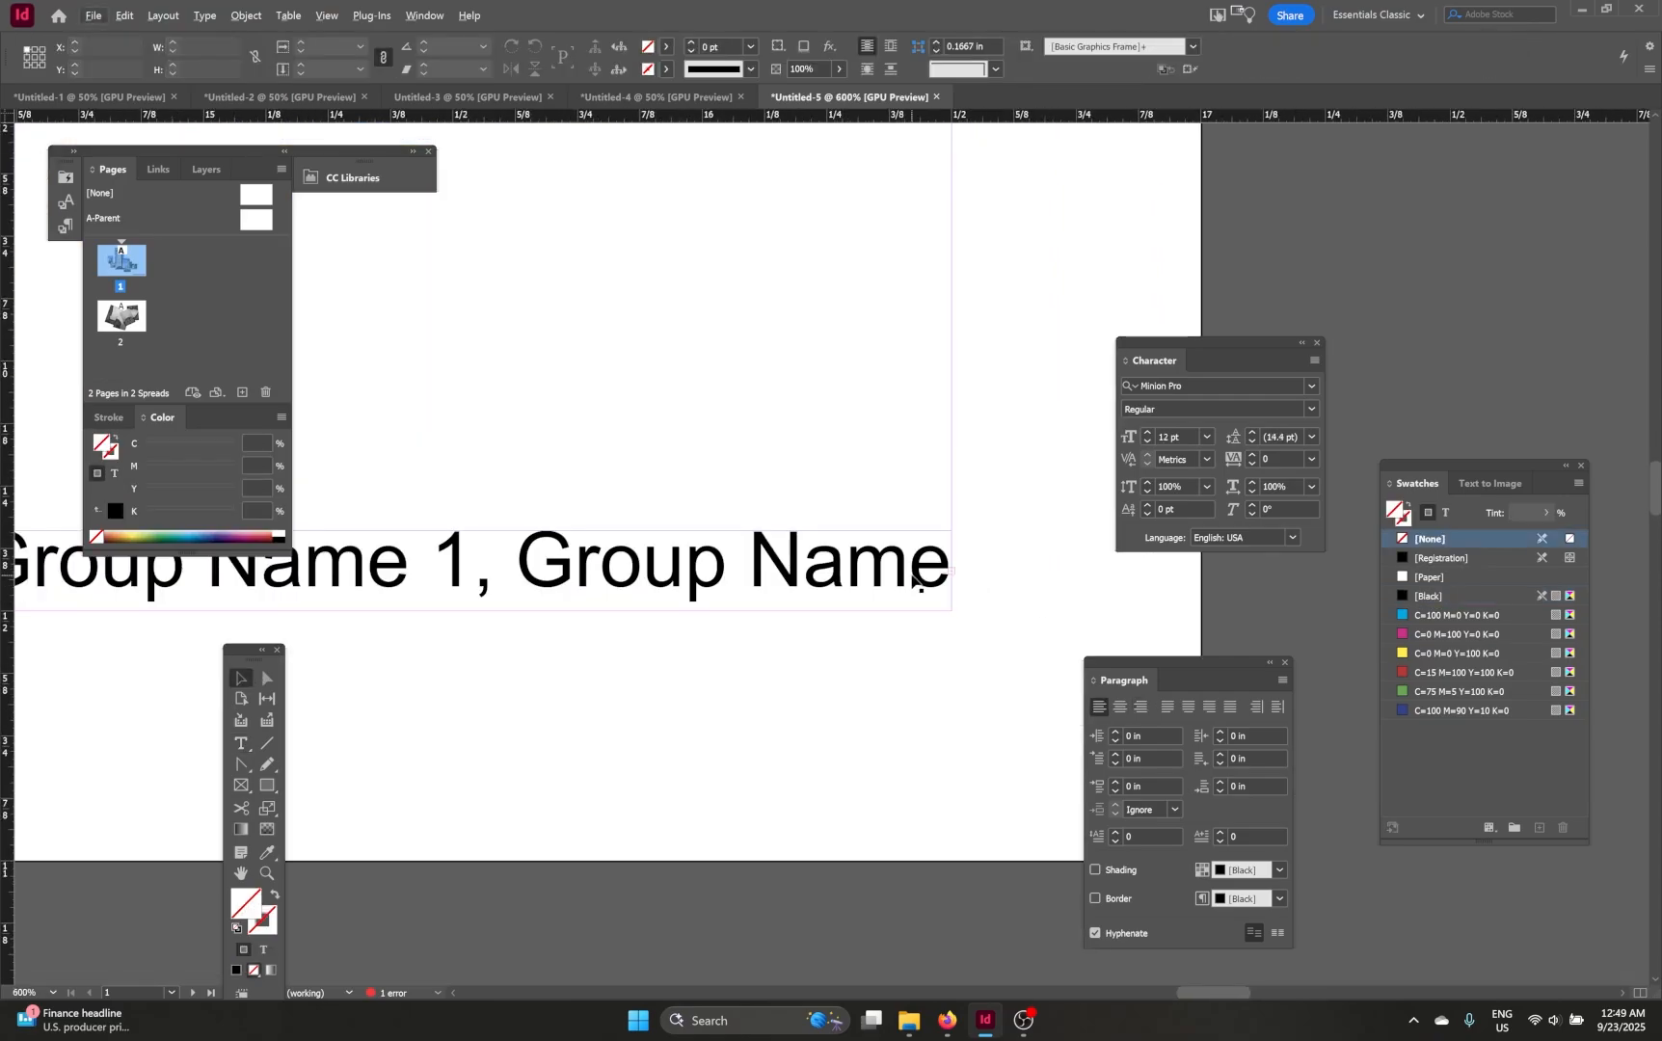
mouse_move(908, 564)
left_mouse_down()
mouse_move(867, 519)
mouse_move(912, 569)
left_mouse_up()
left_click(1027, 500)
scroll(1023, 527, "down", 5)
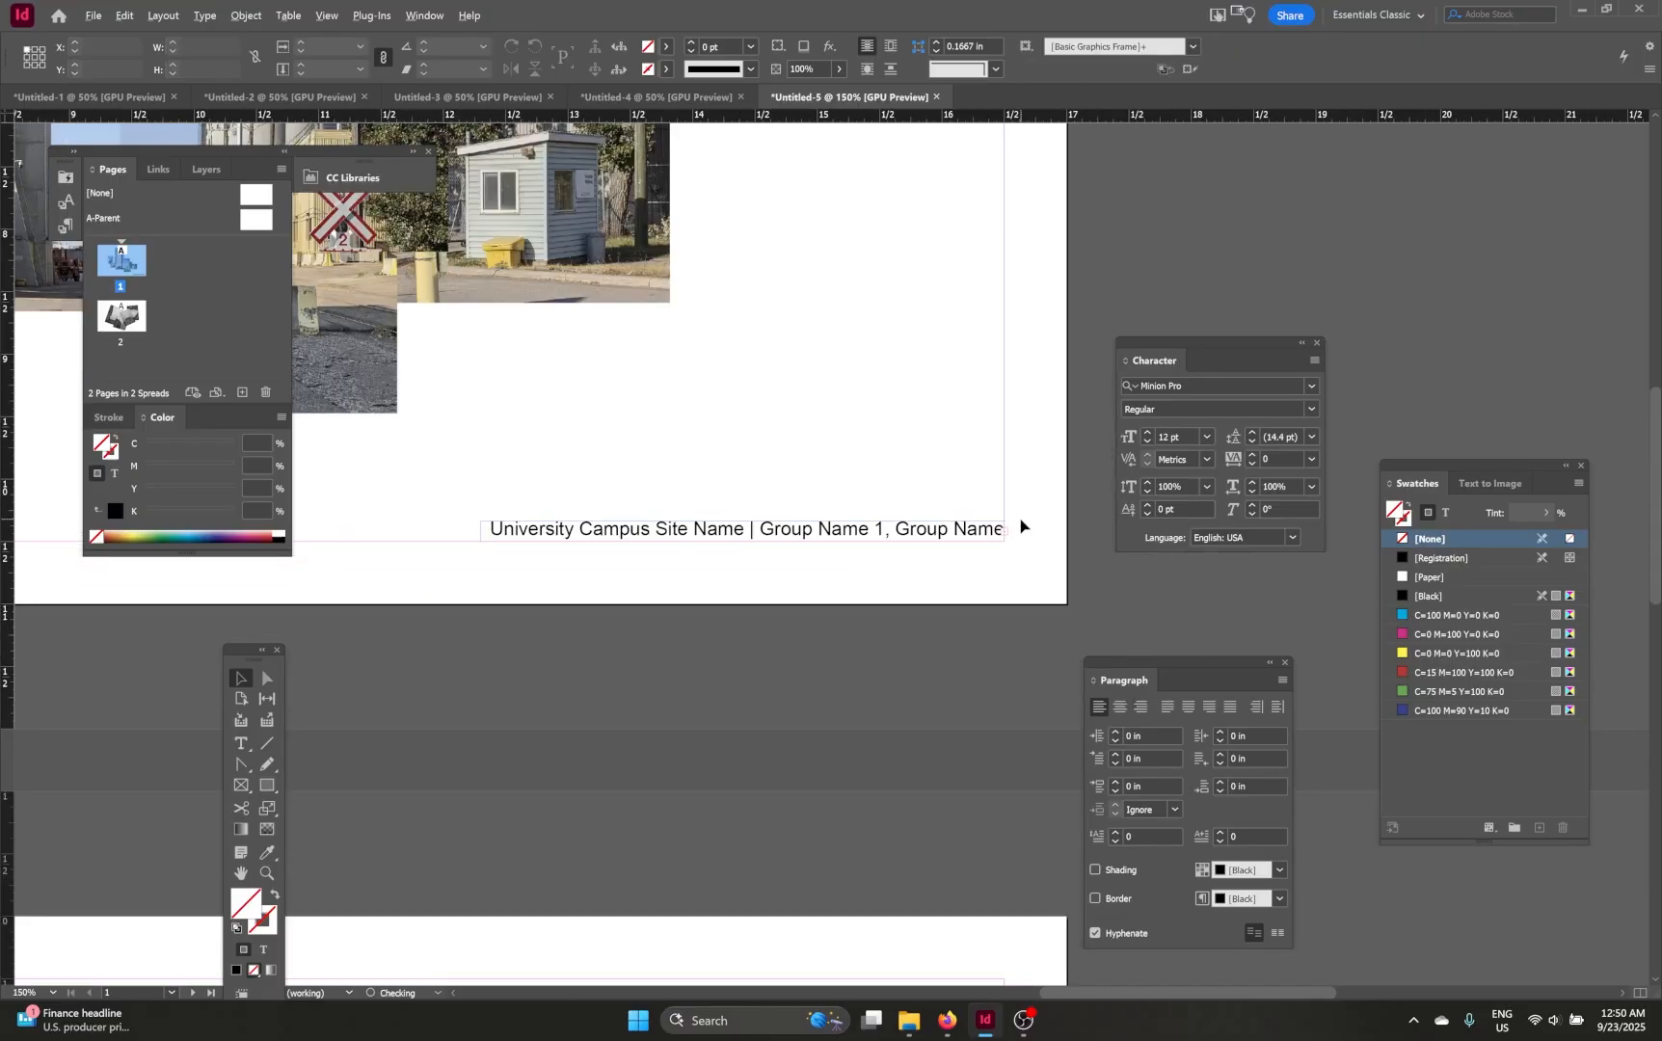
left_click(914, 536)
scroll(902, 542, "up", 2)
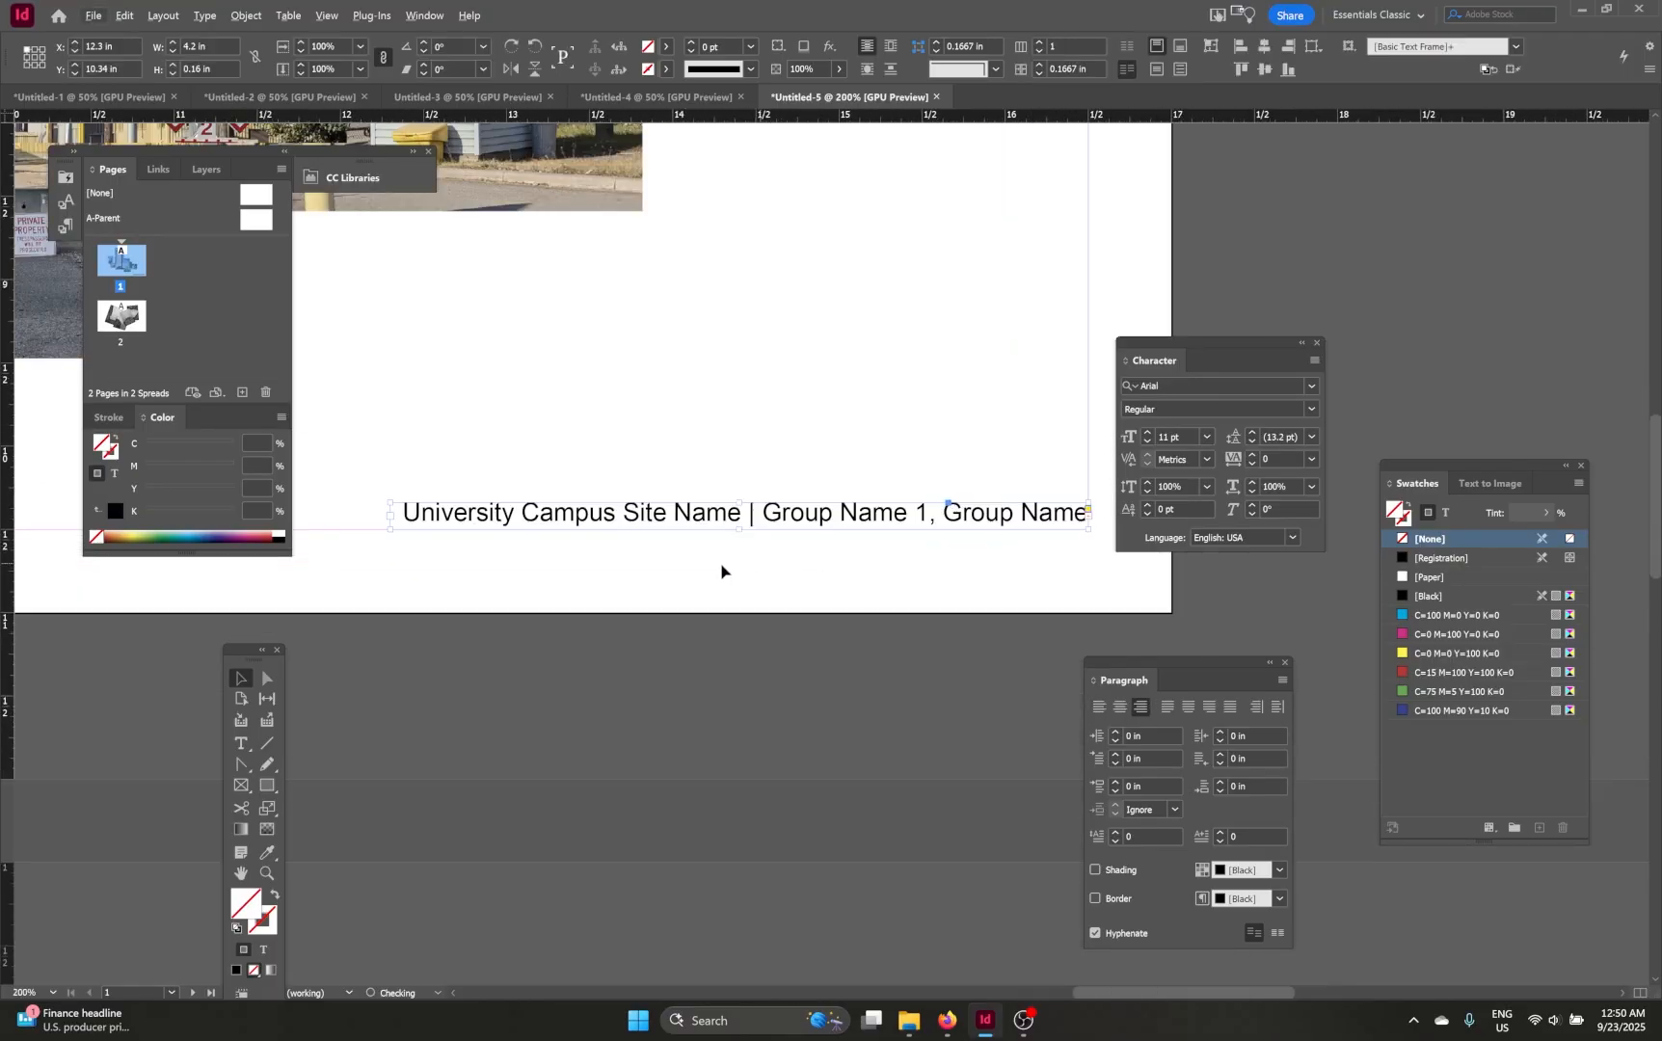
scroll(527, 524, "right", 1)
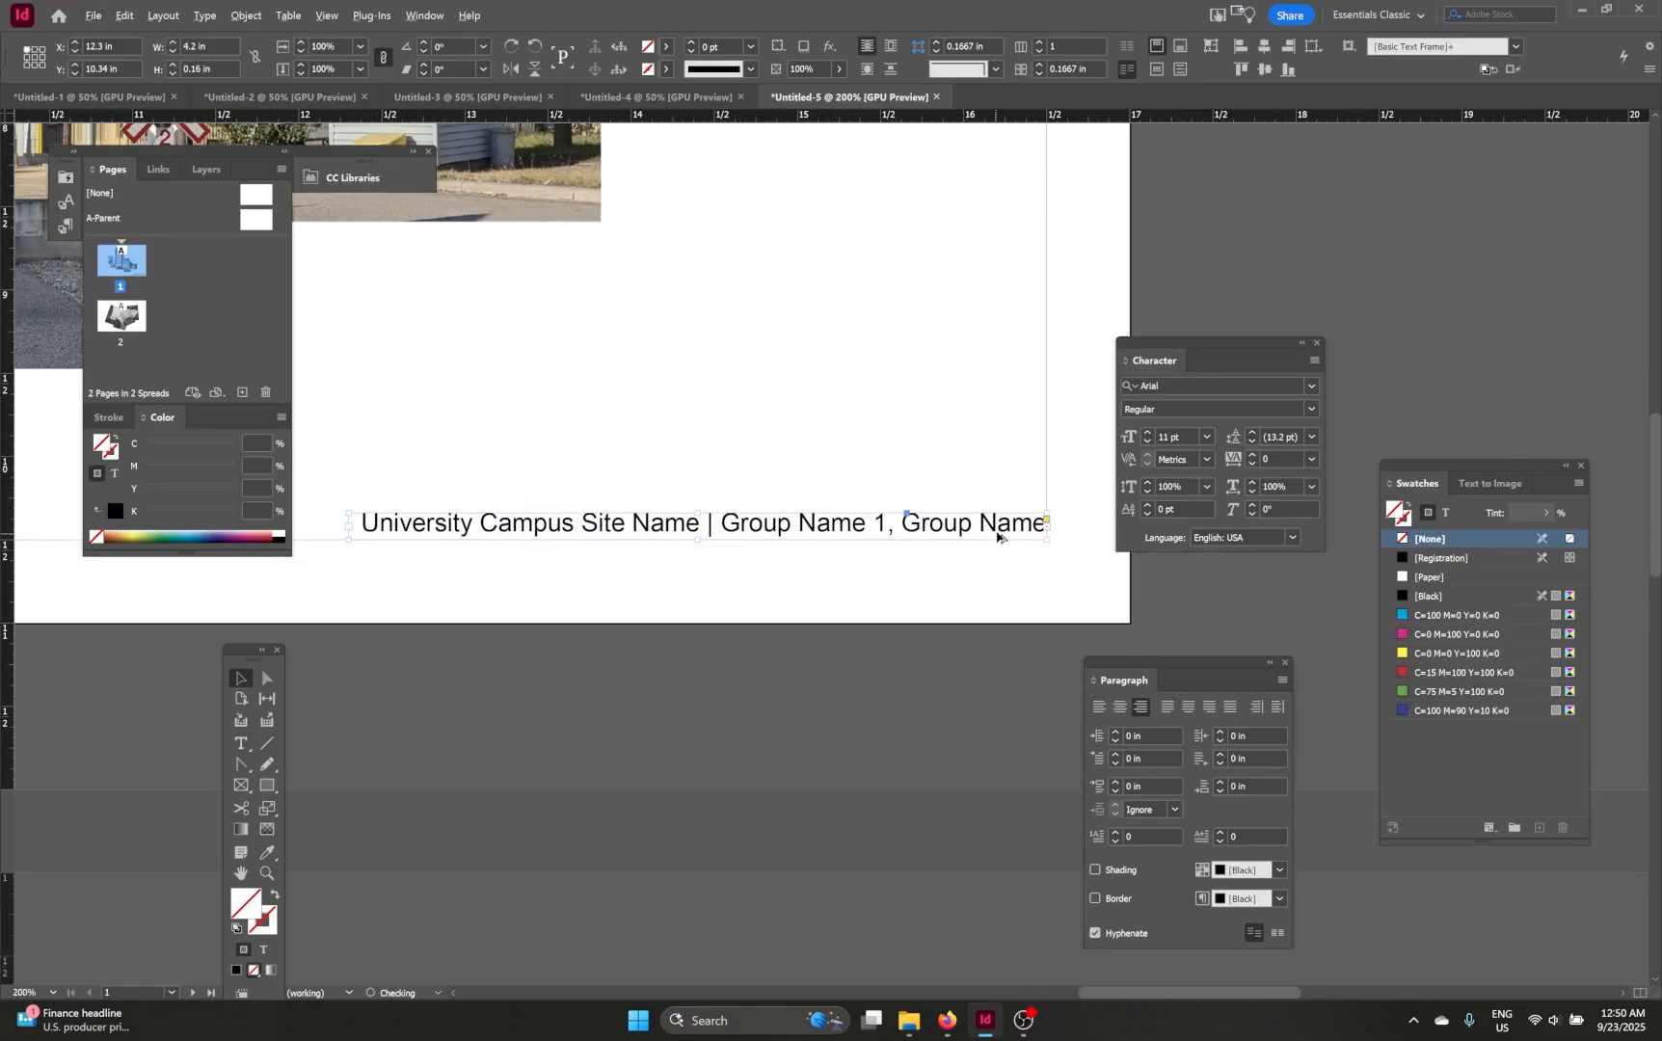
scroll(1050, 539, "up", 4)
scroll(920, 500, "down", 6)
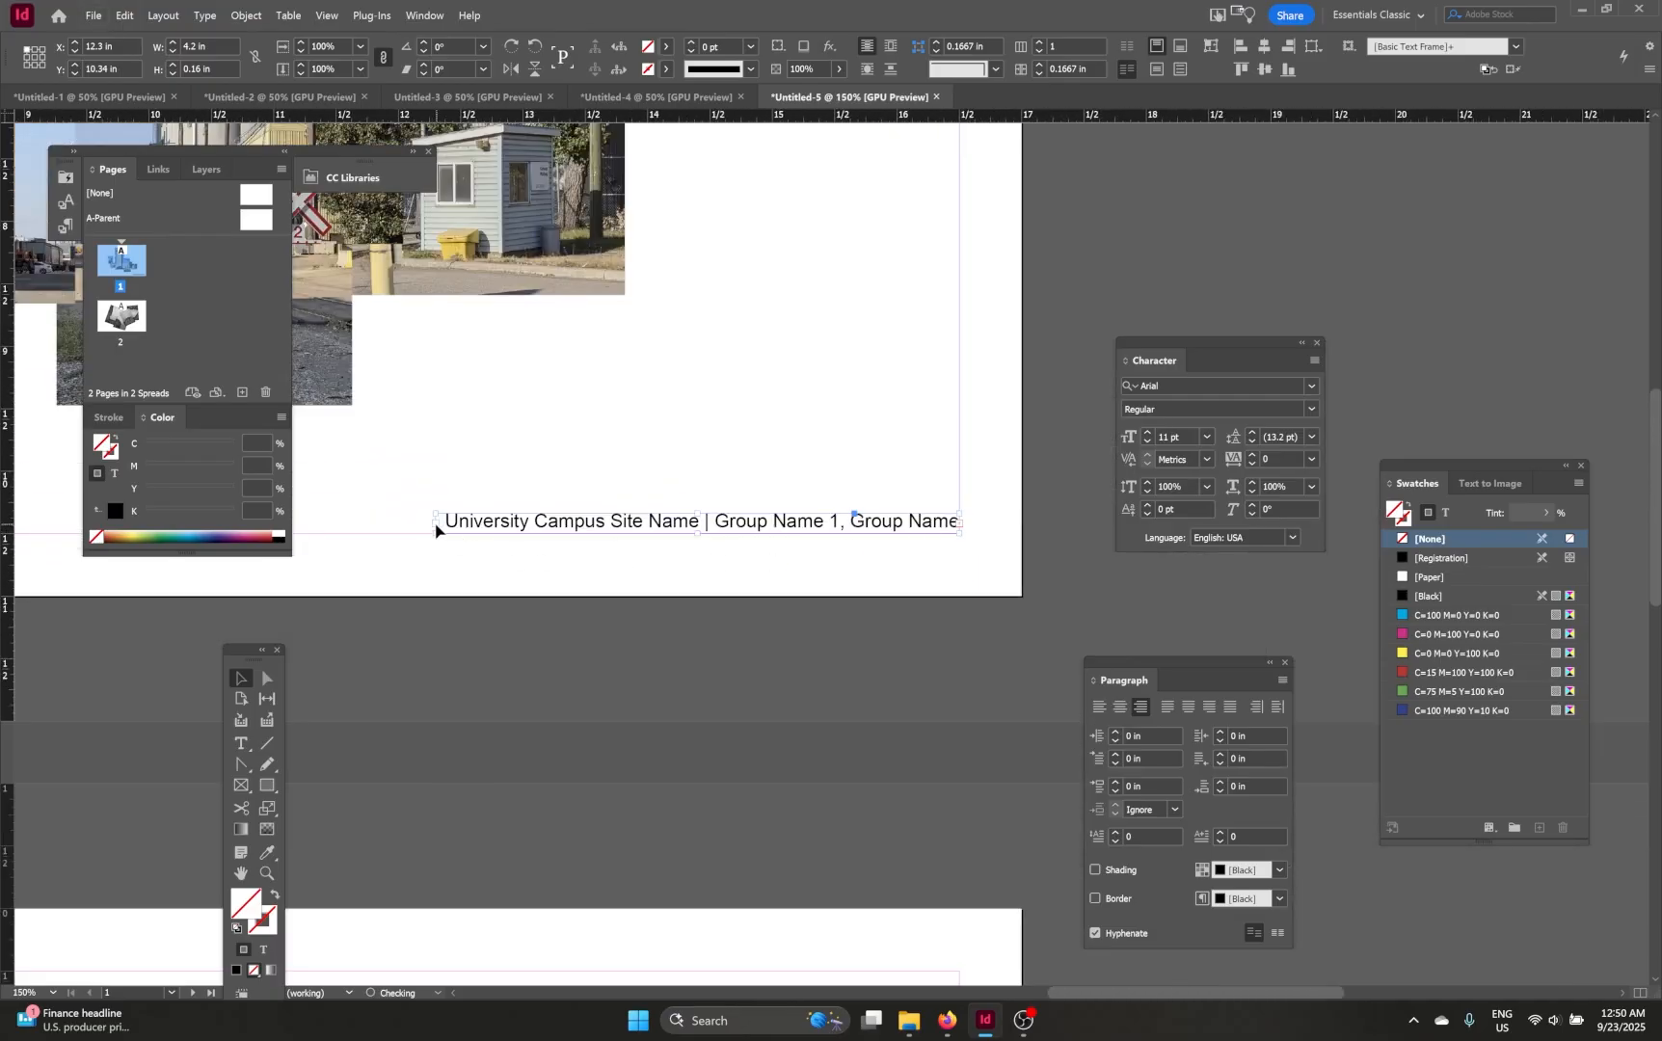
left_click_drag(436, 528, 417, 528)
left_click(641, 557)
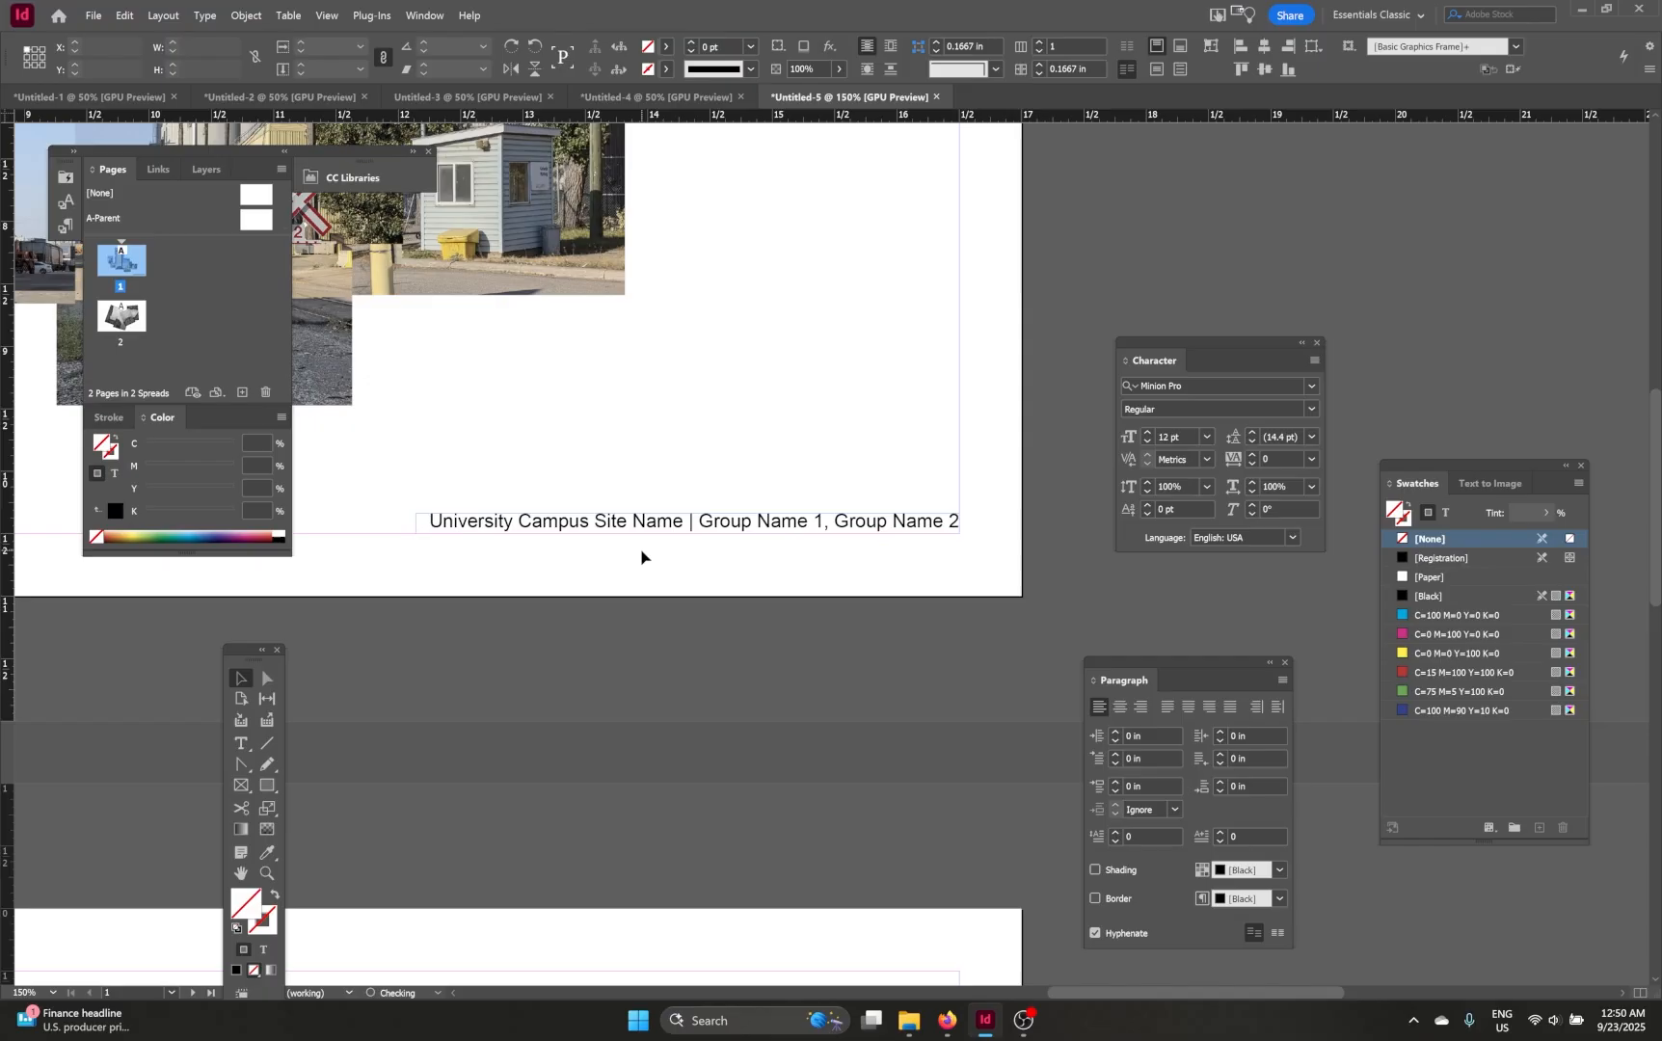
Step: Copy the caption text frame on page 1
scroll(675, 578, "up", 1)
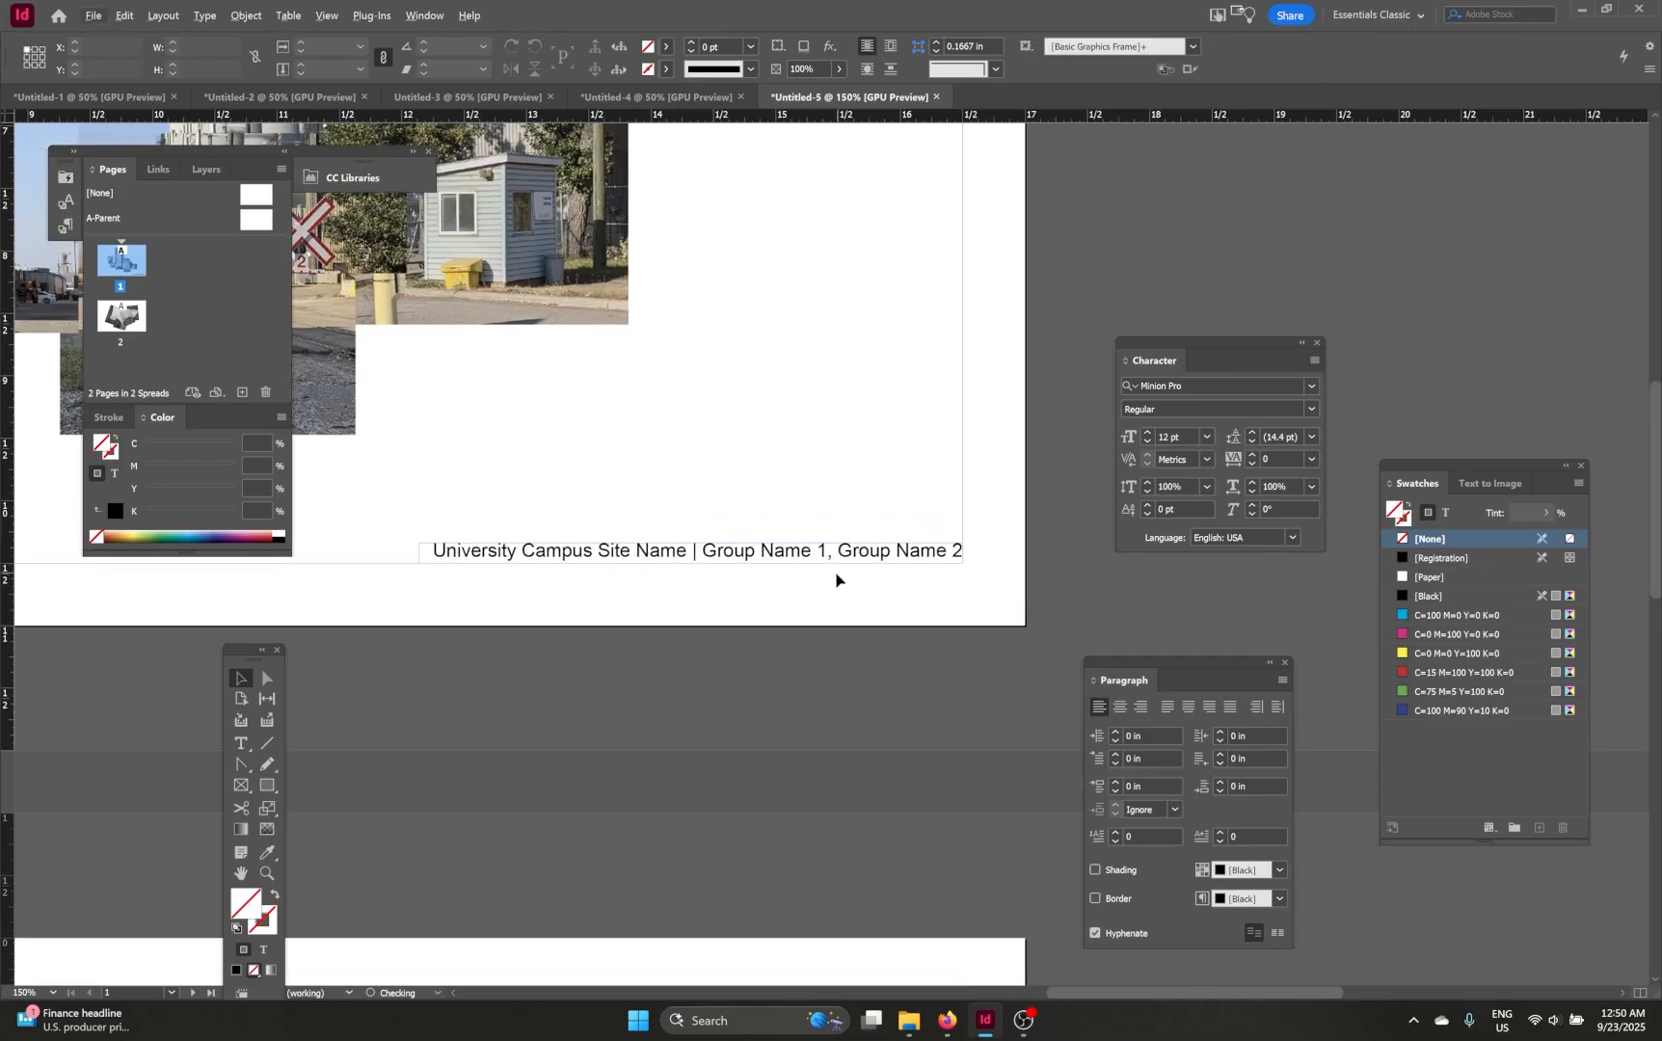
scroll(776, 609, "up", 1)
scroll(776, 609, "left", 1)
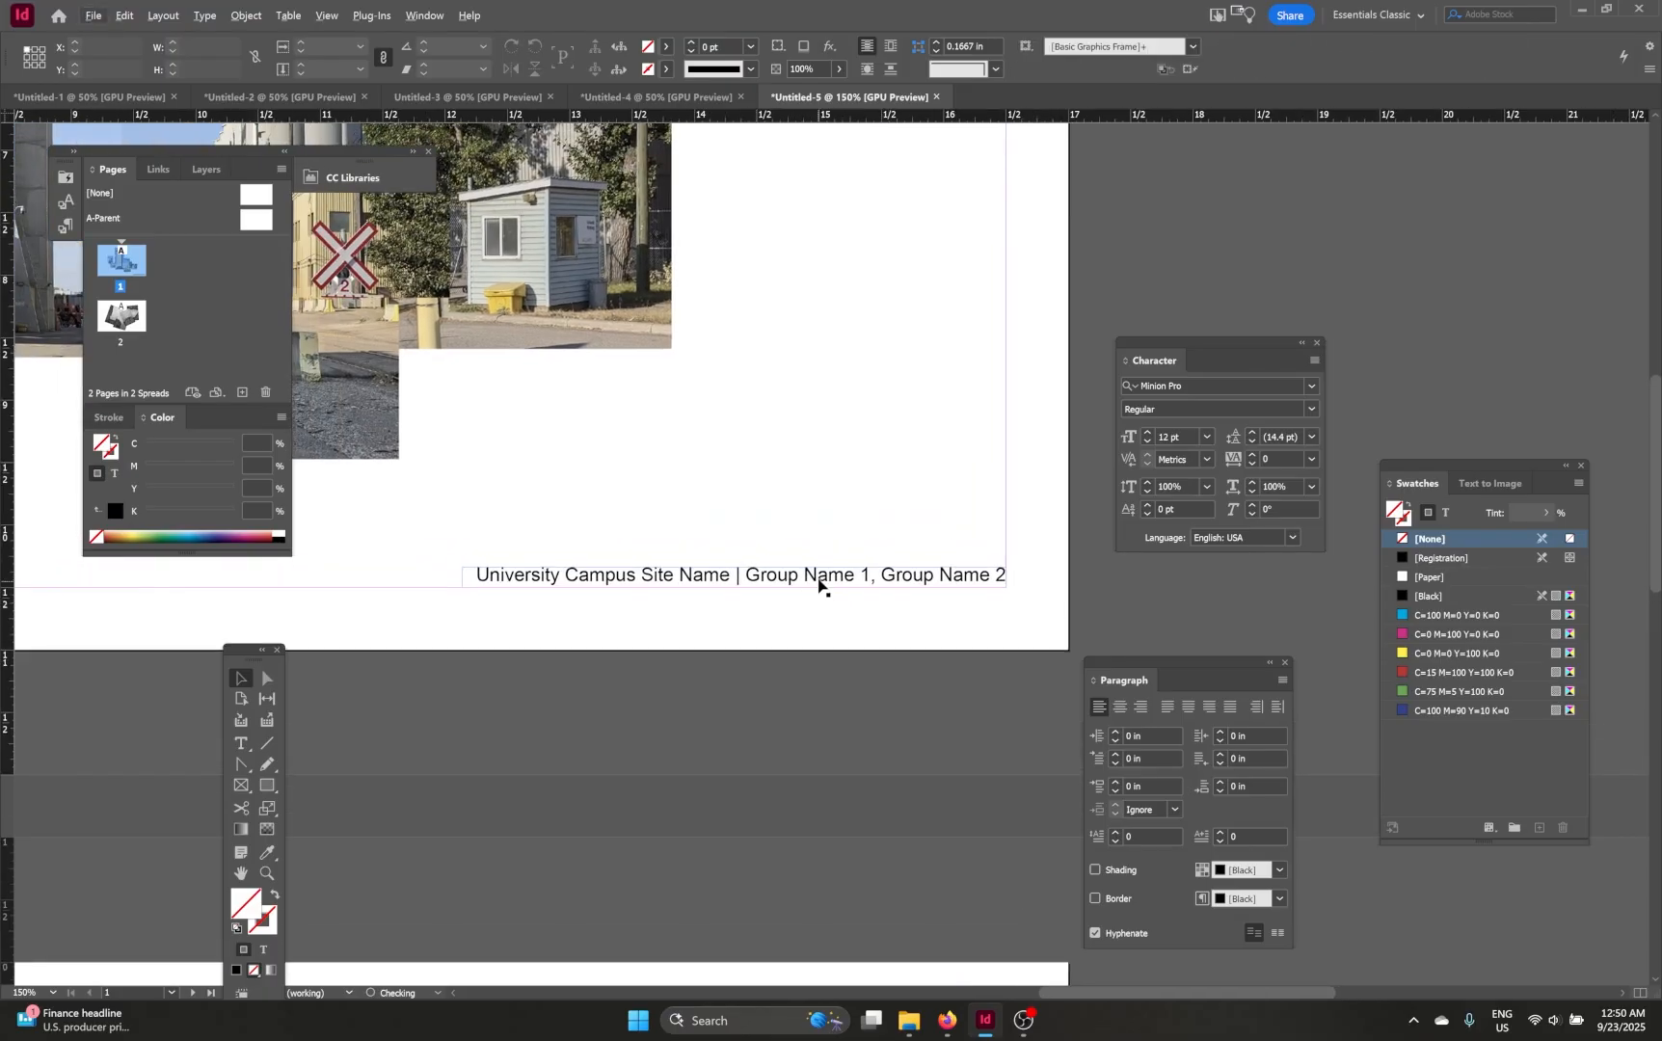
left_click(818, 582)
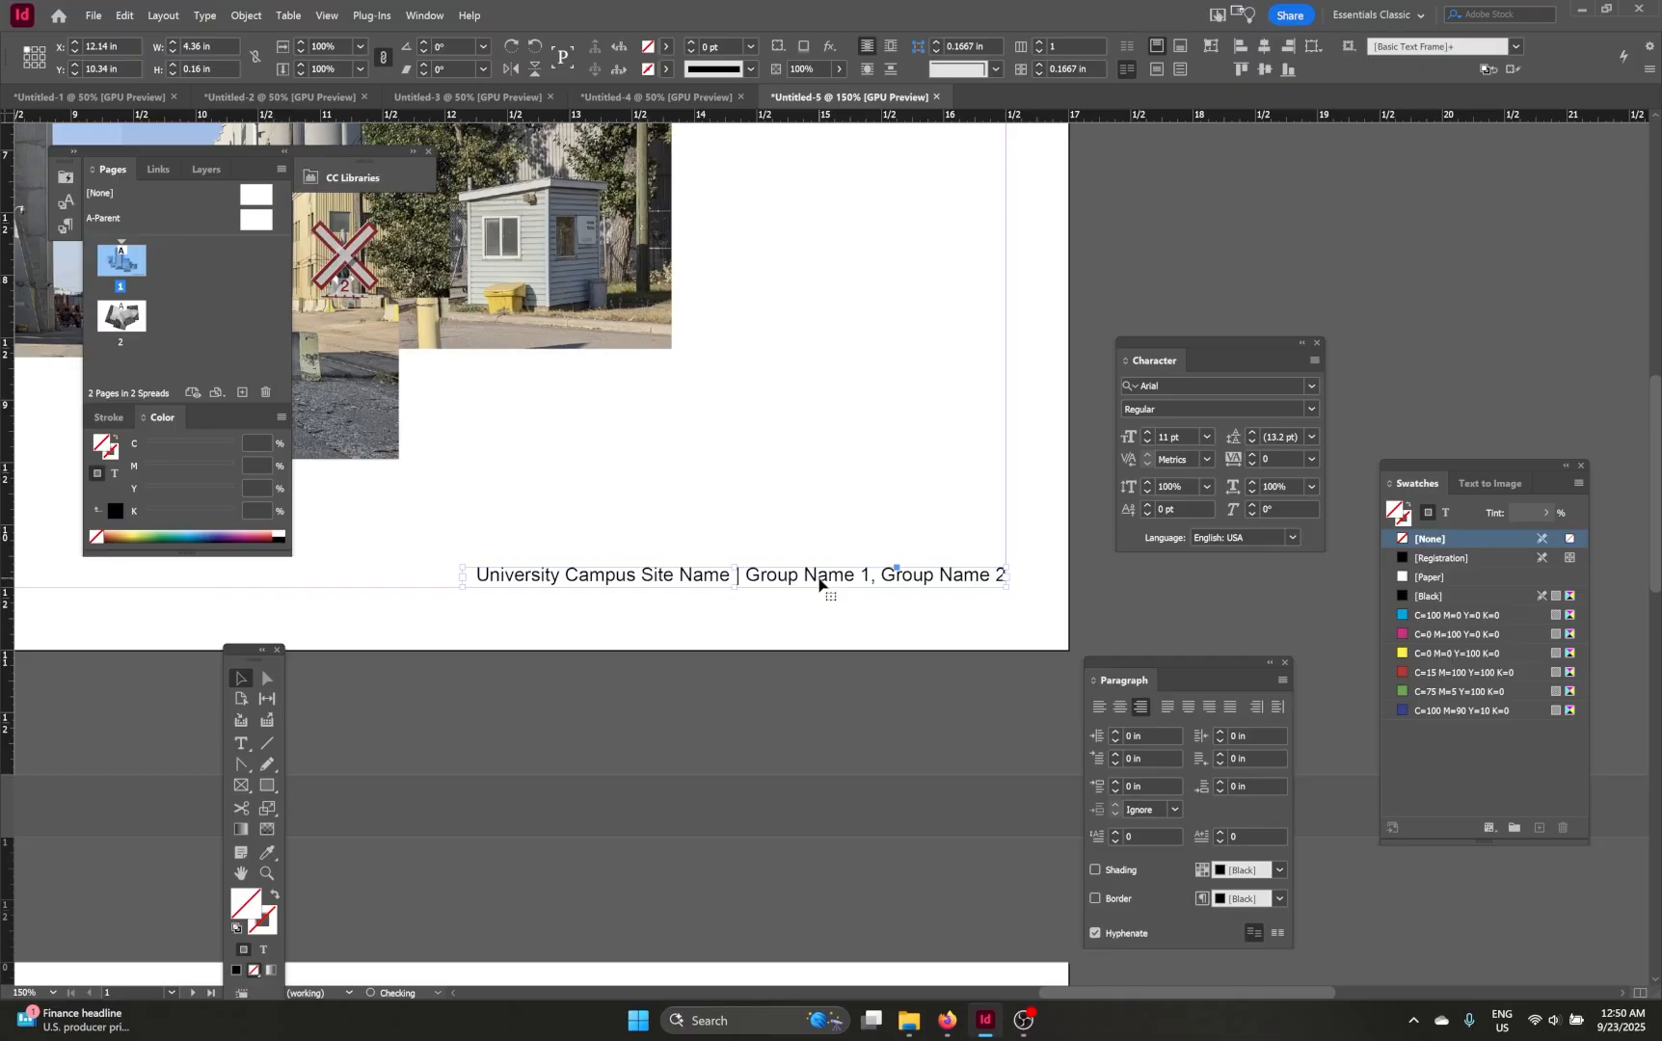
left_click(122, 17)
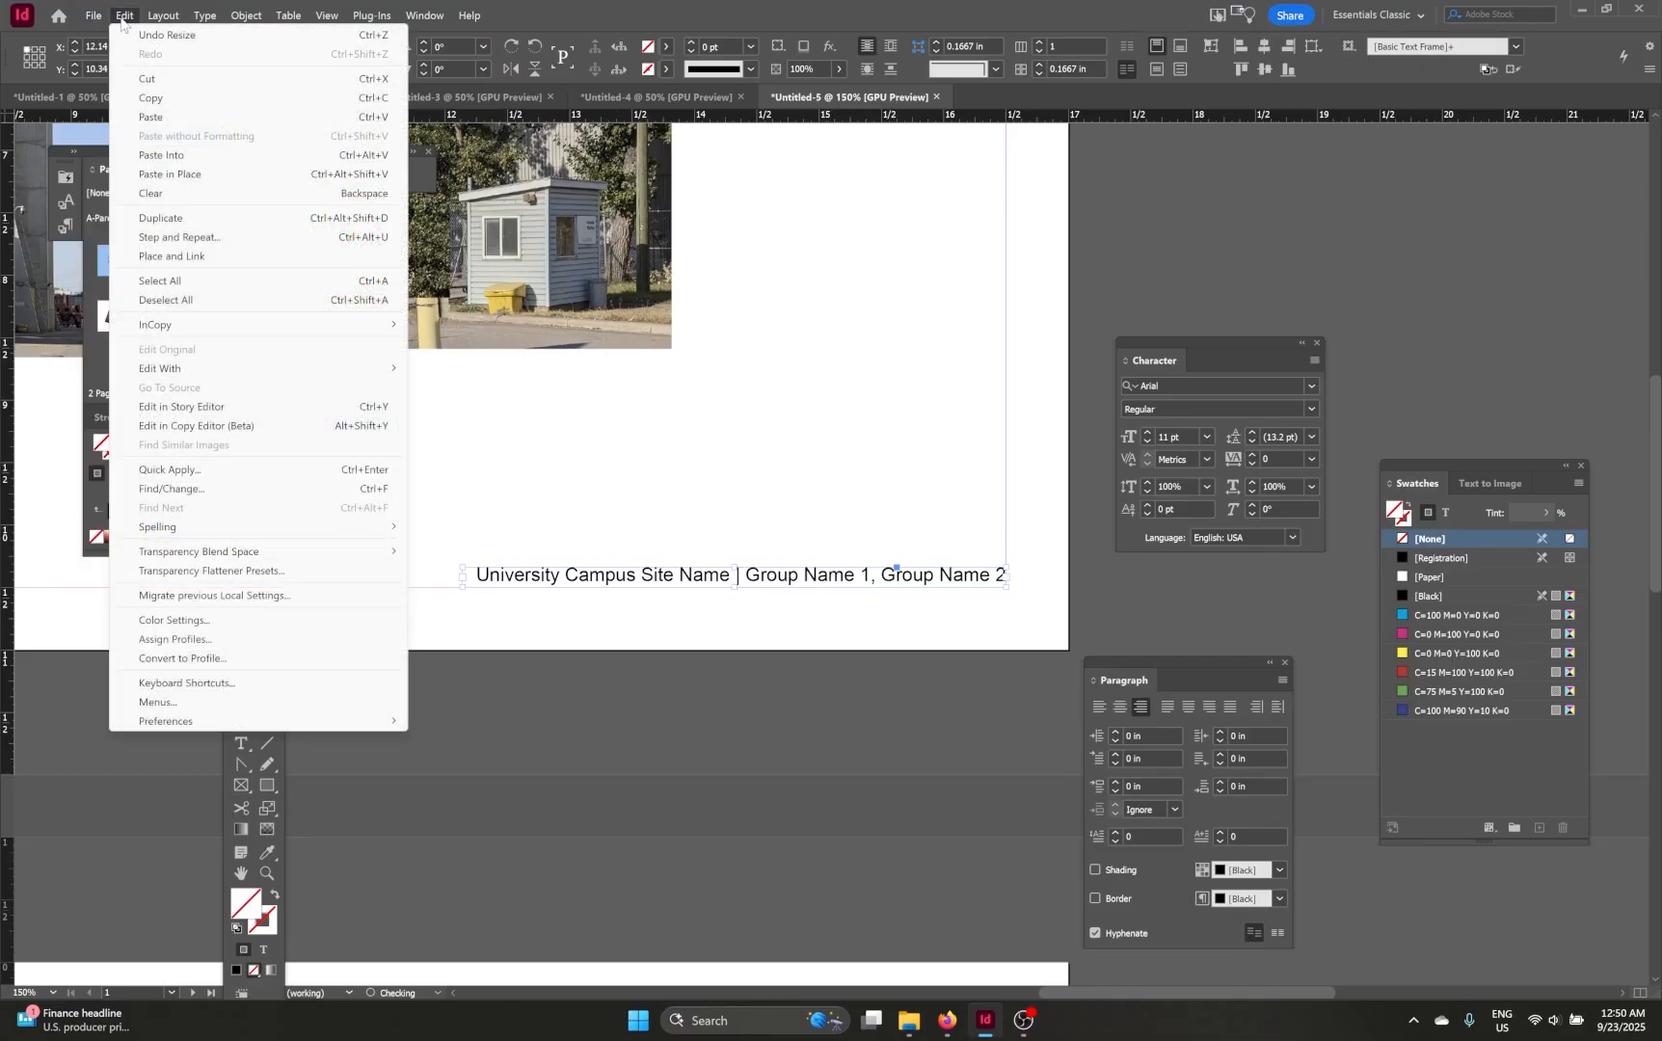
left_click(166, 101)
Step: Paste the caption in place on page 2
scroll(874, 360, "down", 3)
left_click_drag(796, 503, 929, 200)
left_click_drag(783, 486, 778, 268)
left_click_drag(892, 609, 812, 596)
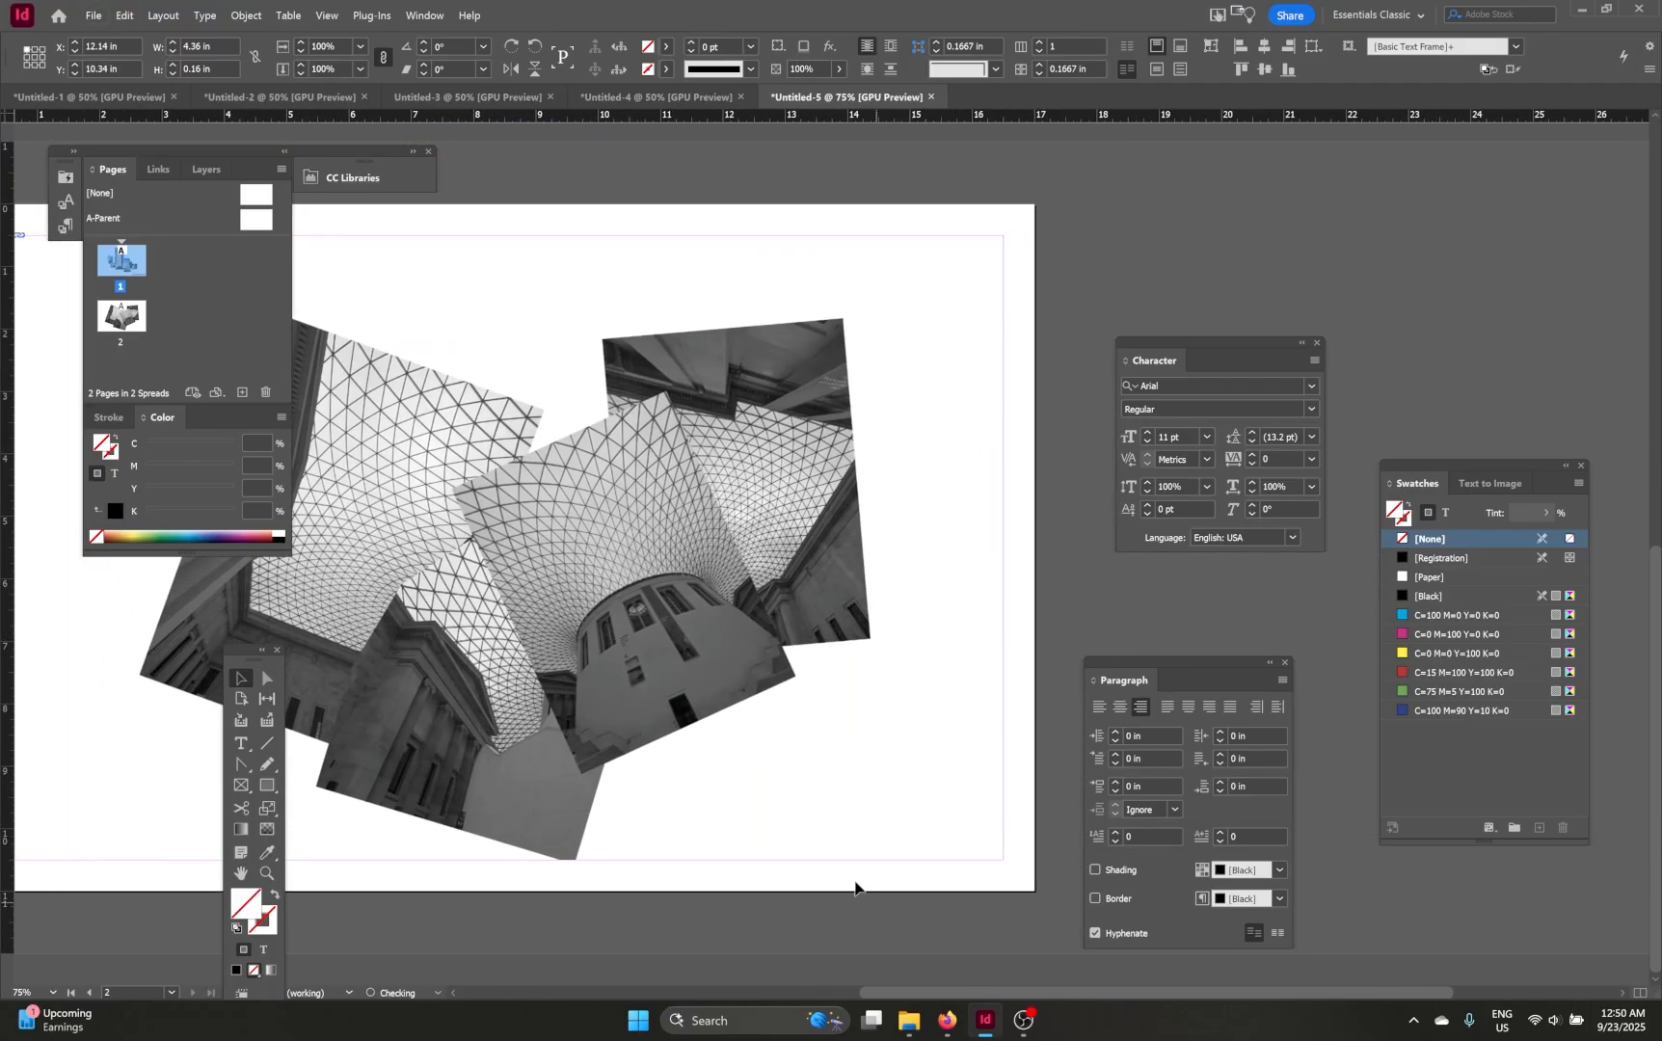
left_click(661, 792)
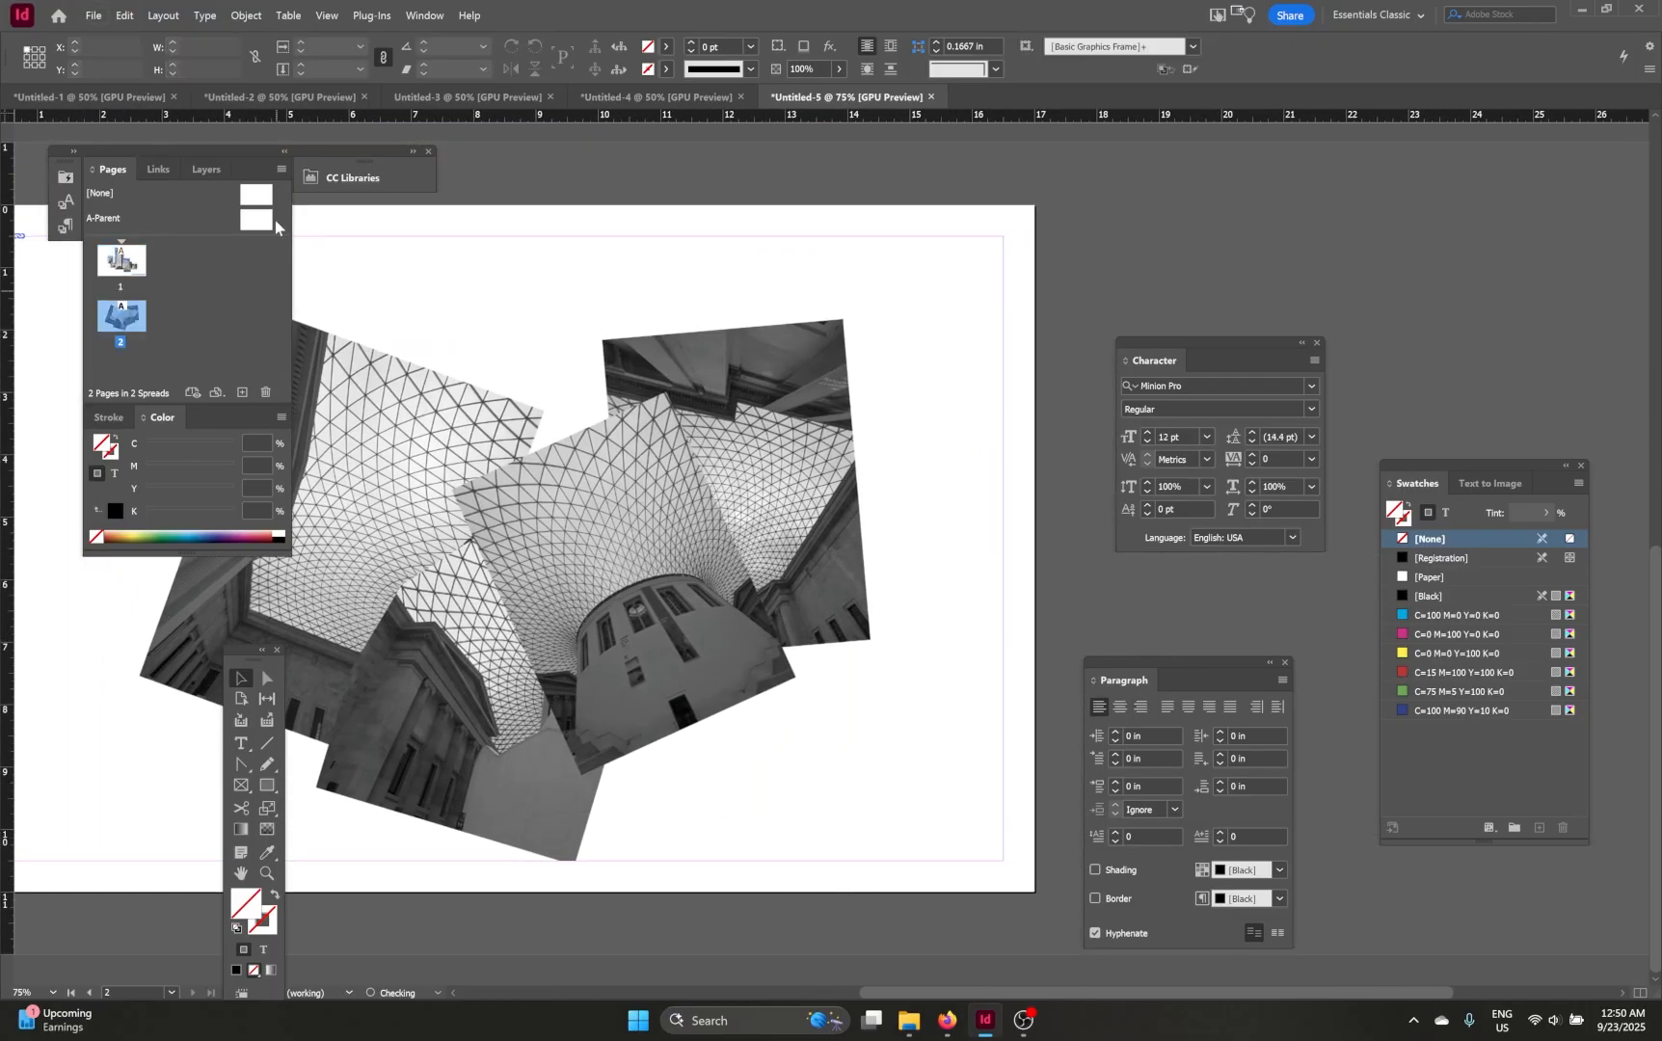
left_click(125, 15)
left_click(249, 177)
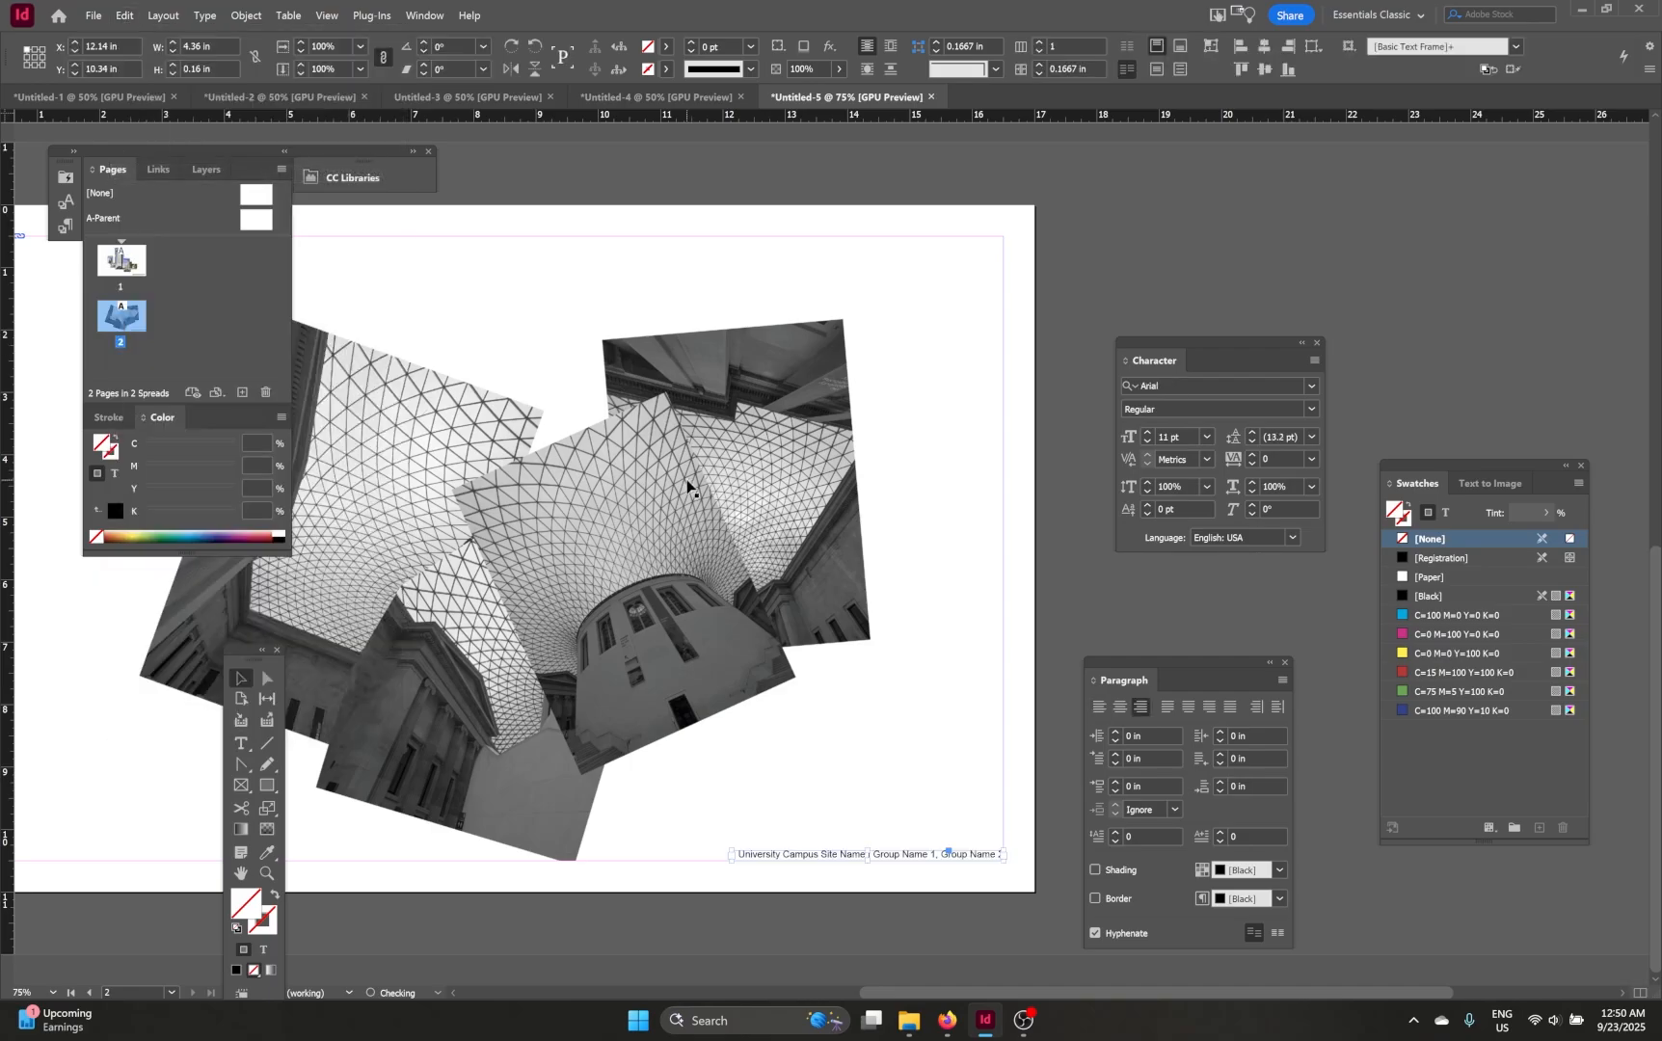
Step: Review both pages' layouts and their captions at different zoom levels
left_click_drag(906, 757, 1004, 703)
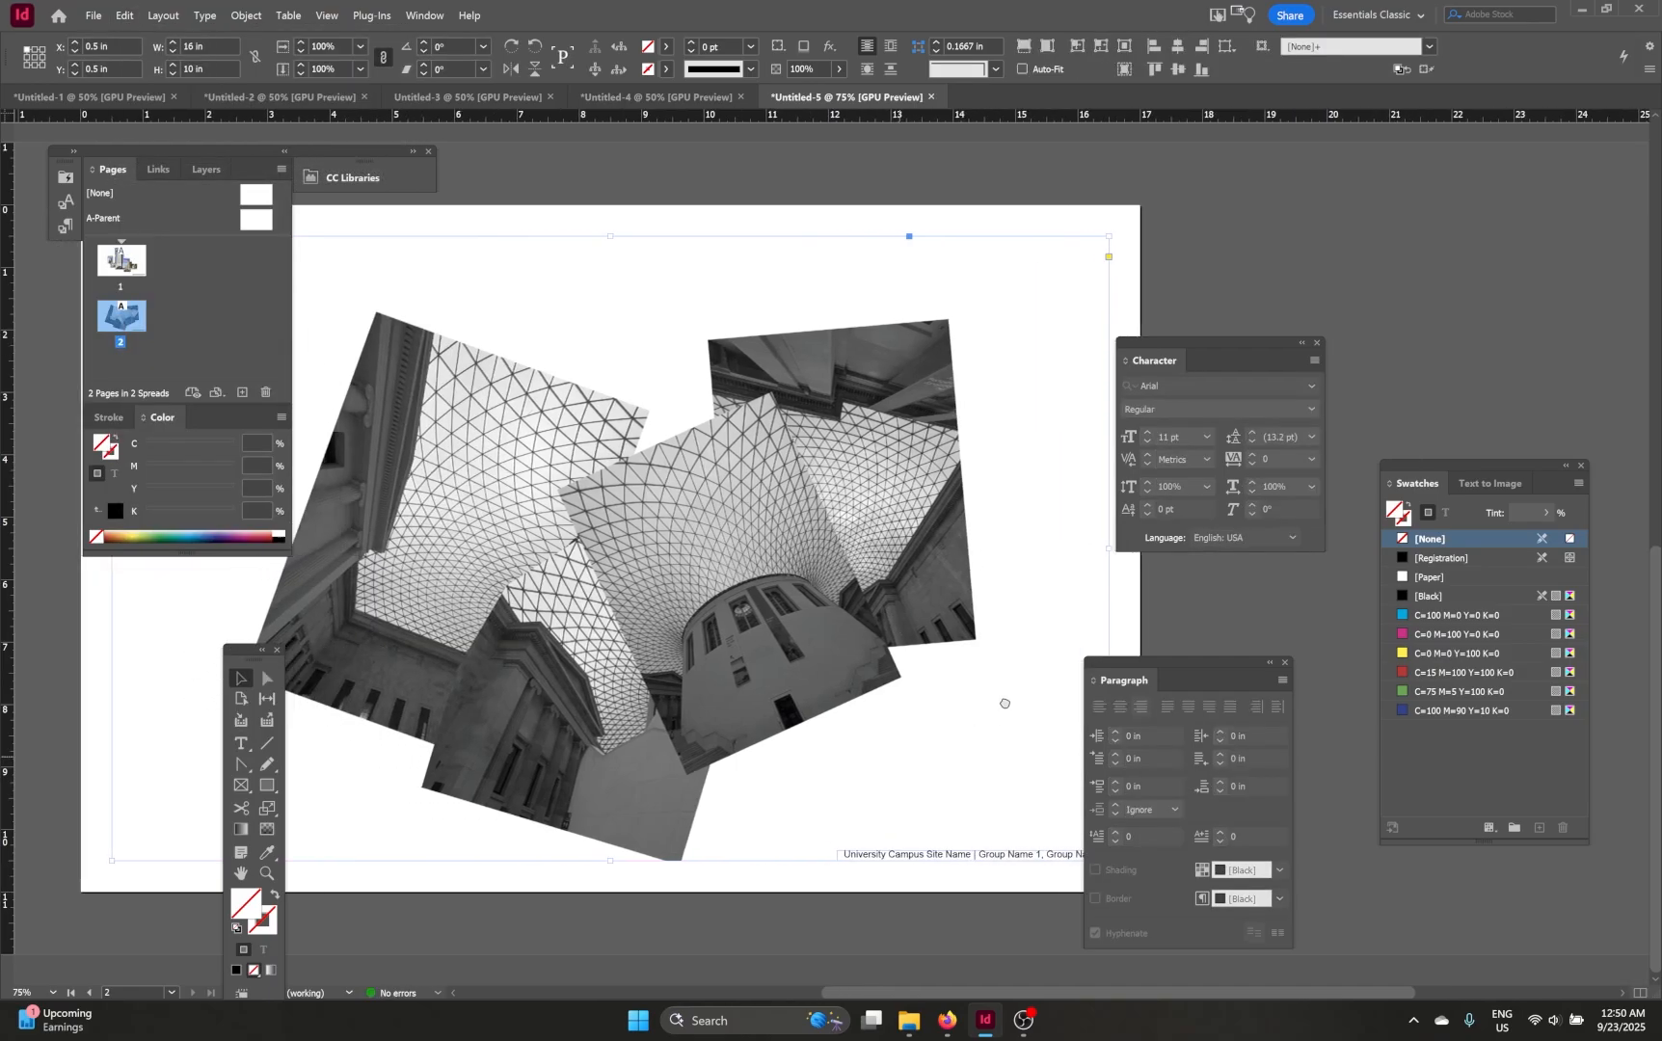
left_click_drag(897, 752, 797, 760)
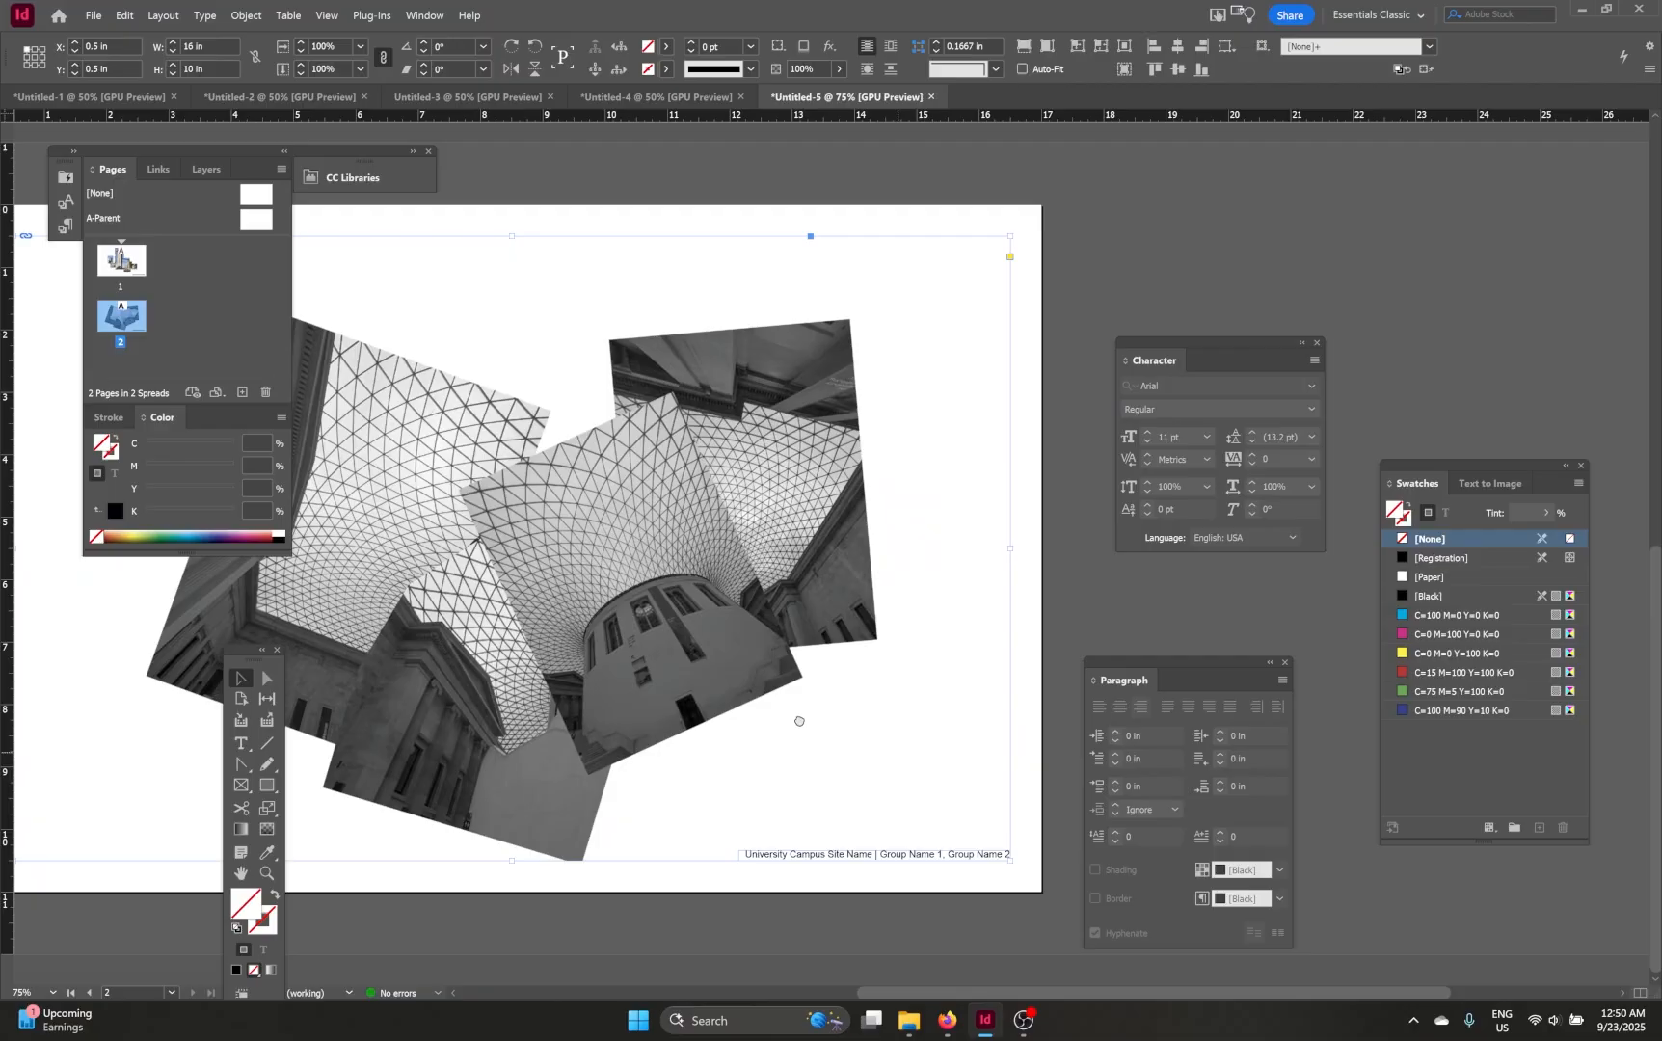
key("ctrl+=")
key("ctrl+-")
key("ctrl+-")
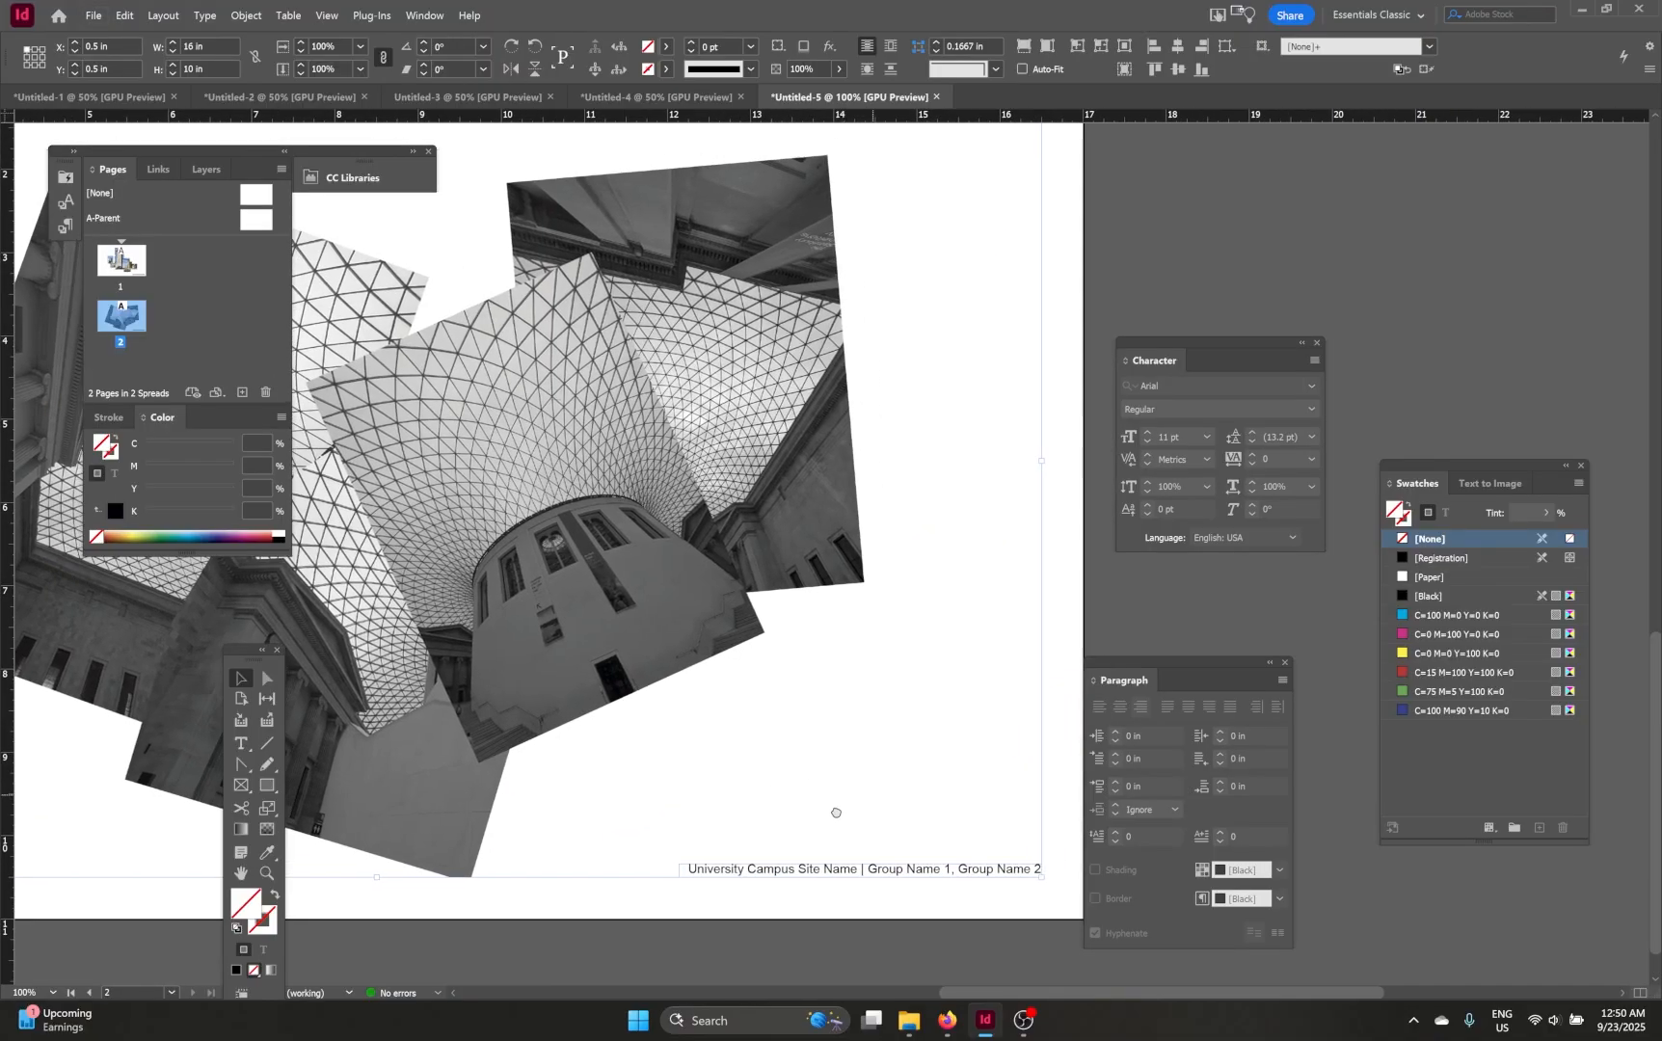
scroll(848, 820, "up", 5)
scroll(851, 816, "up", 3)
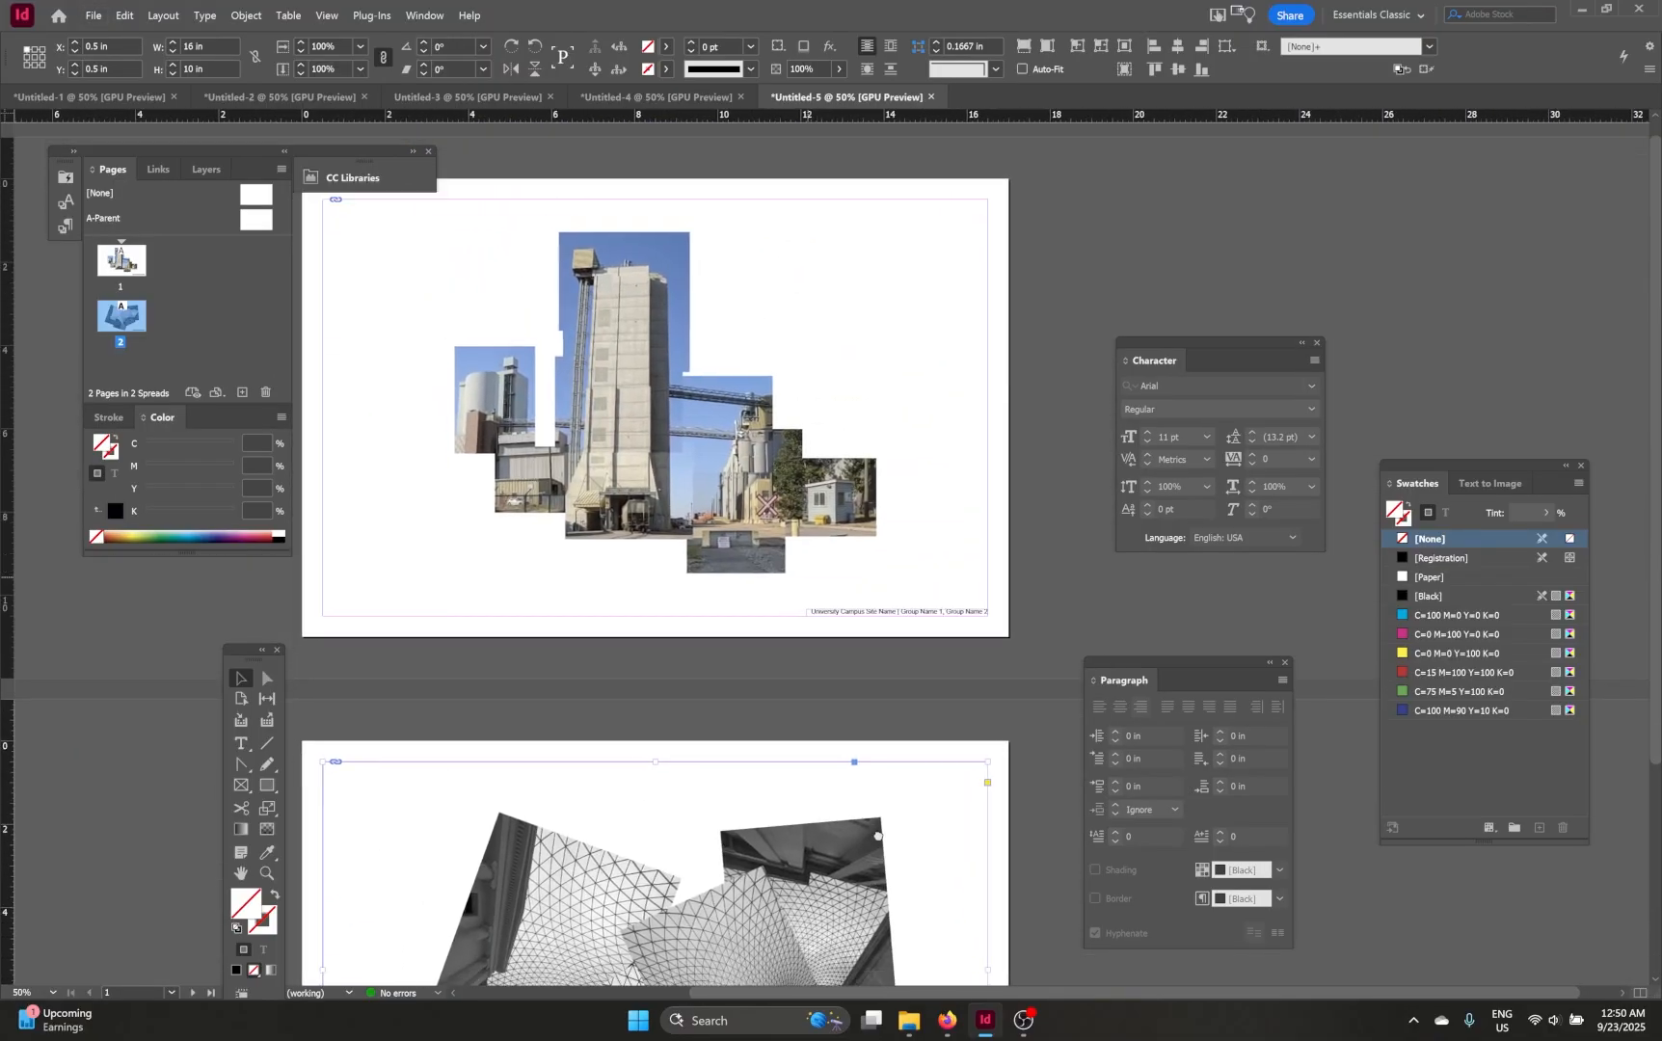
scroll(851, 815, "down", 3)
key("ctrl+minus")
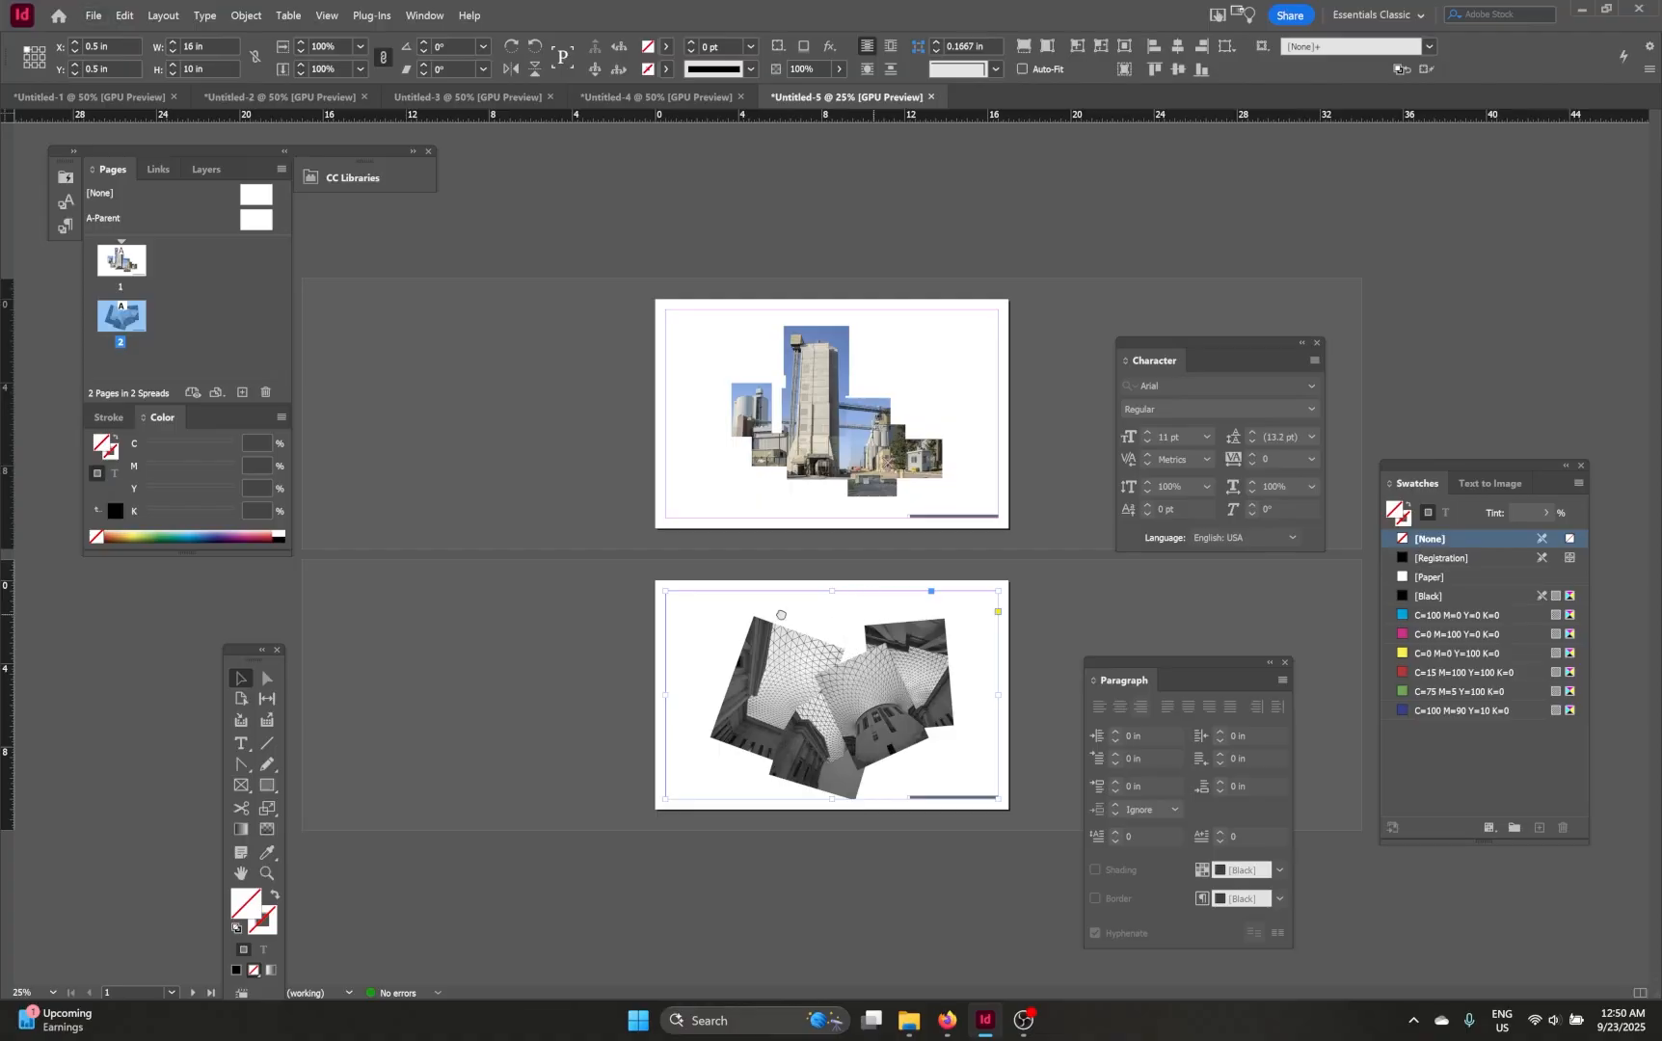
key("ctrl+=")
left_click_drag(823, 477, 550, 360)
key("ctrl+minus")
key("ctrl+=")
right_click(995, 537)
left_click(733, 446)
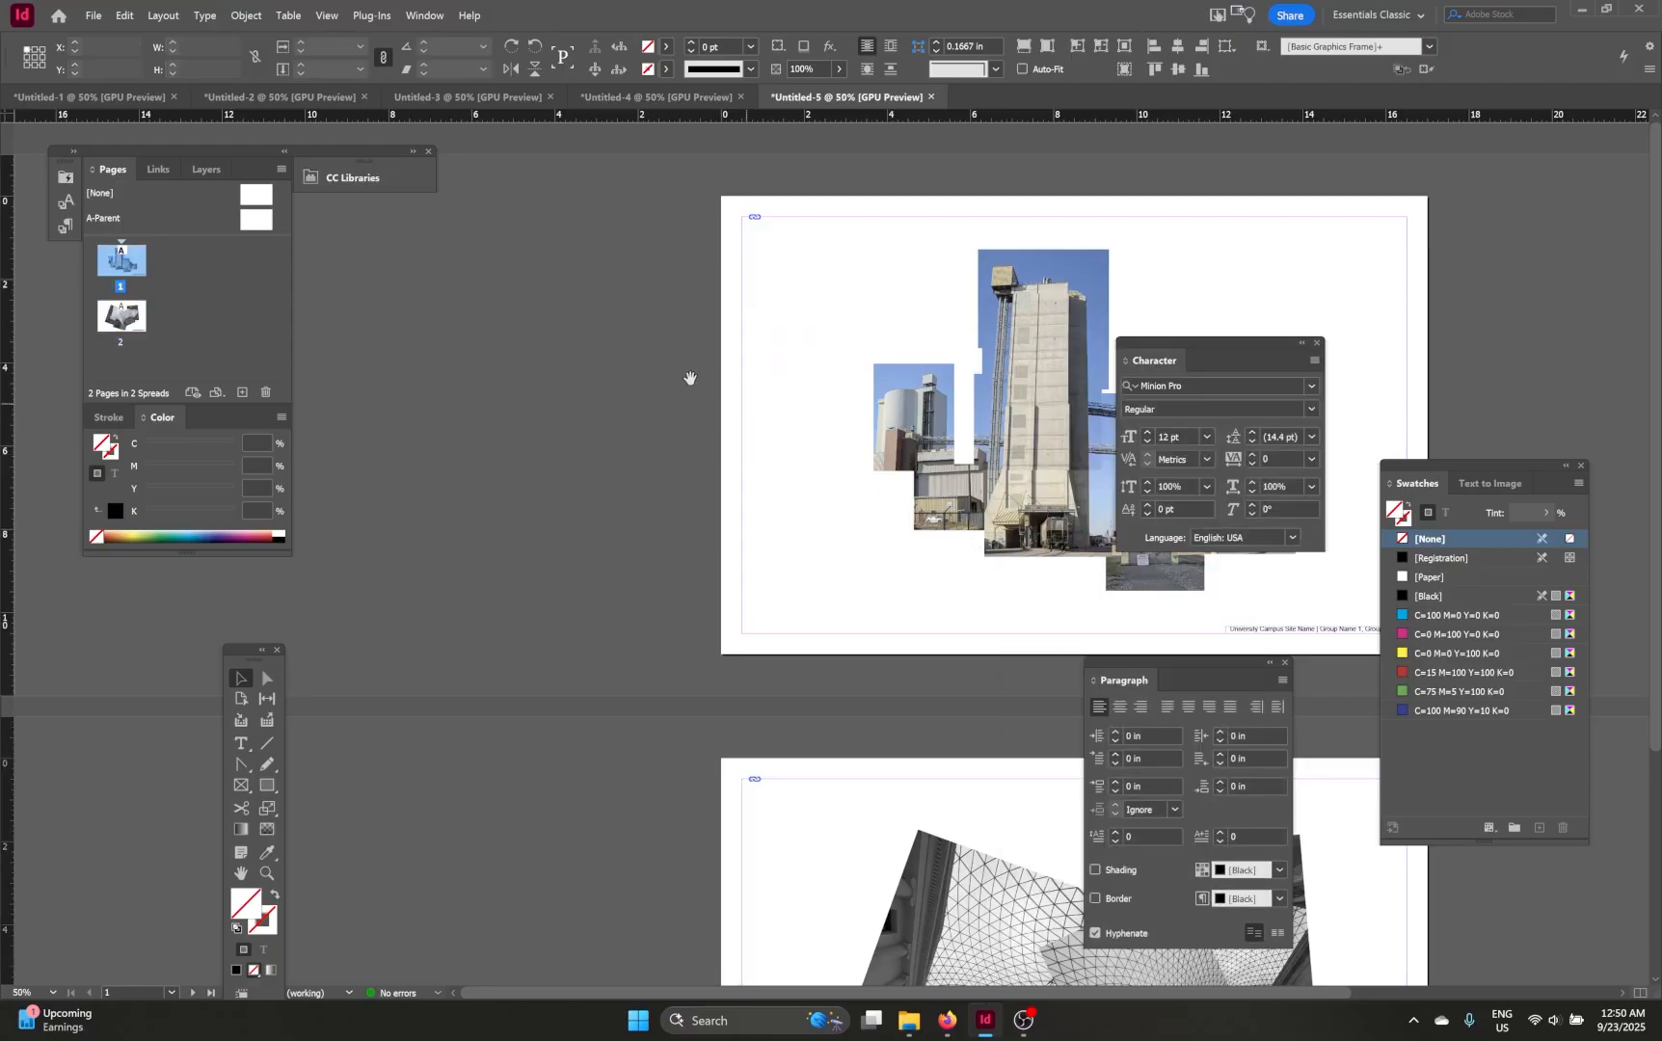
Step: Start exporting the document and set the export format to Adobe PDF (Print)
key("ctrl+=")
left_click(93, 16)
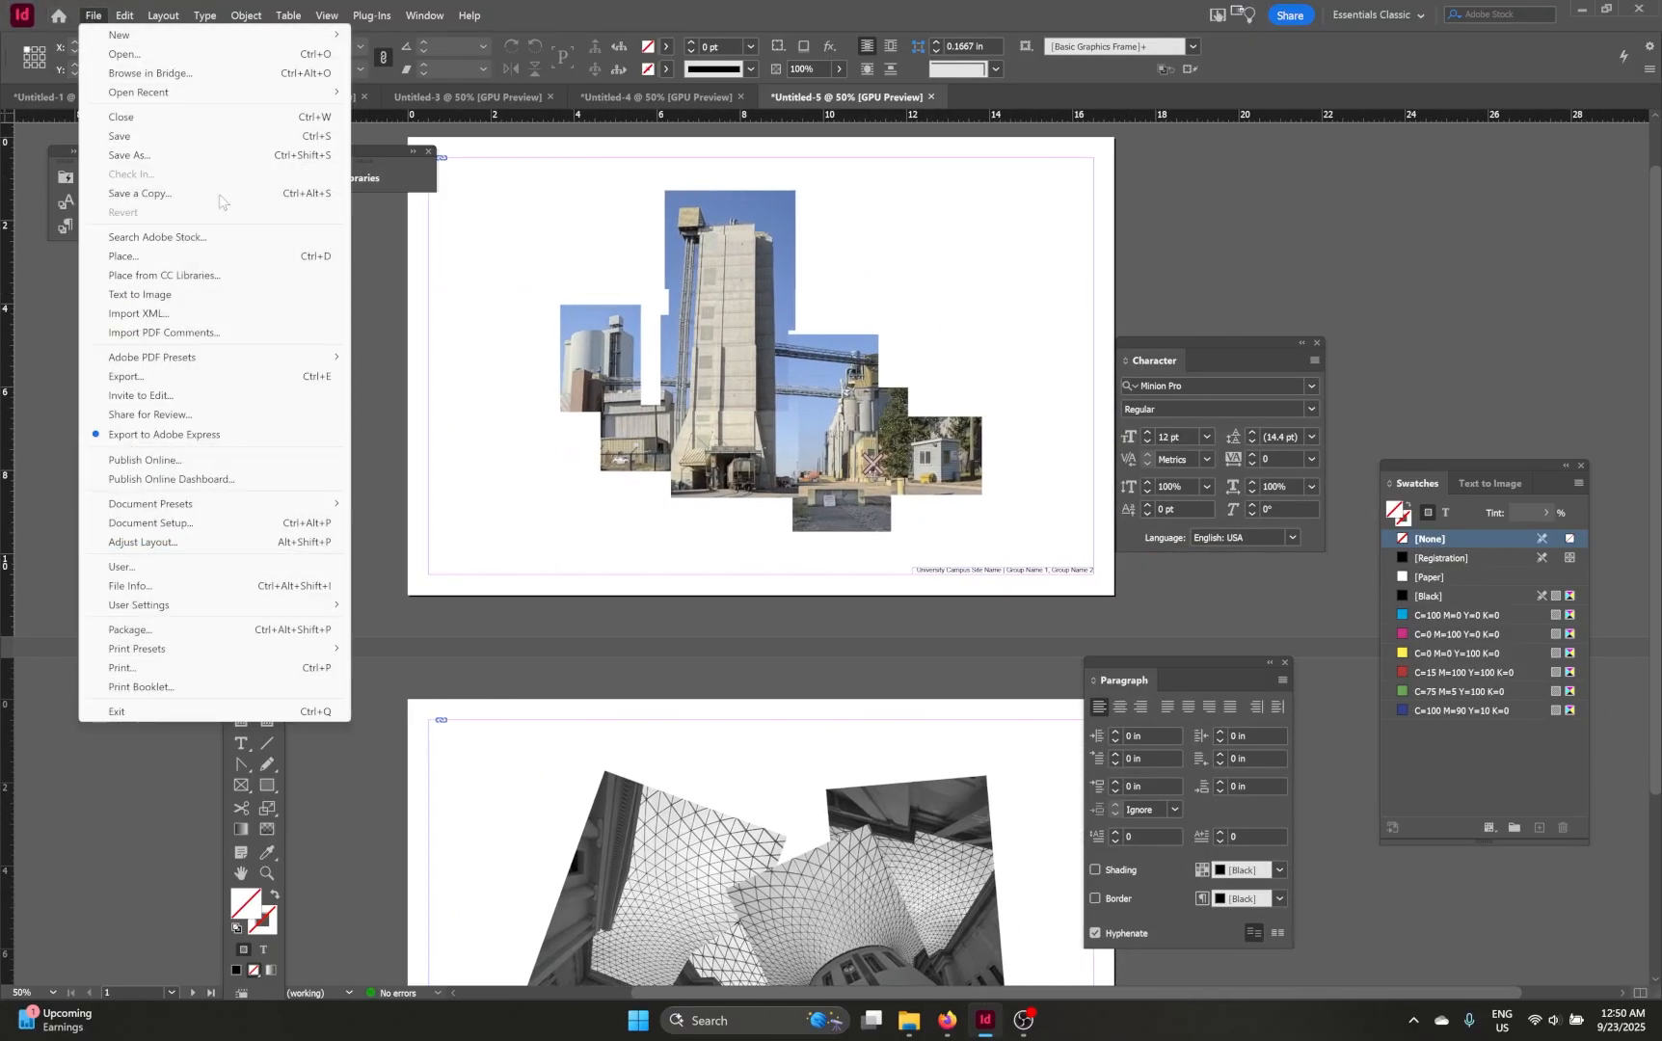
left_click(200, 378)
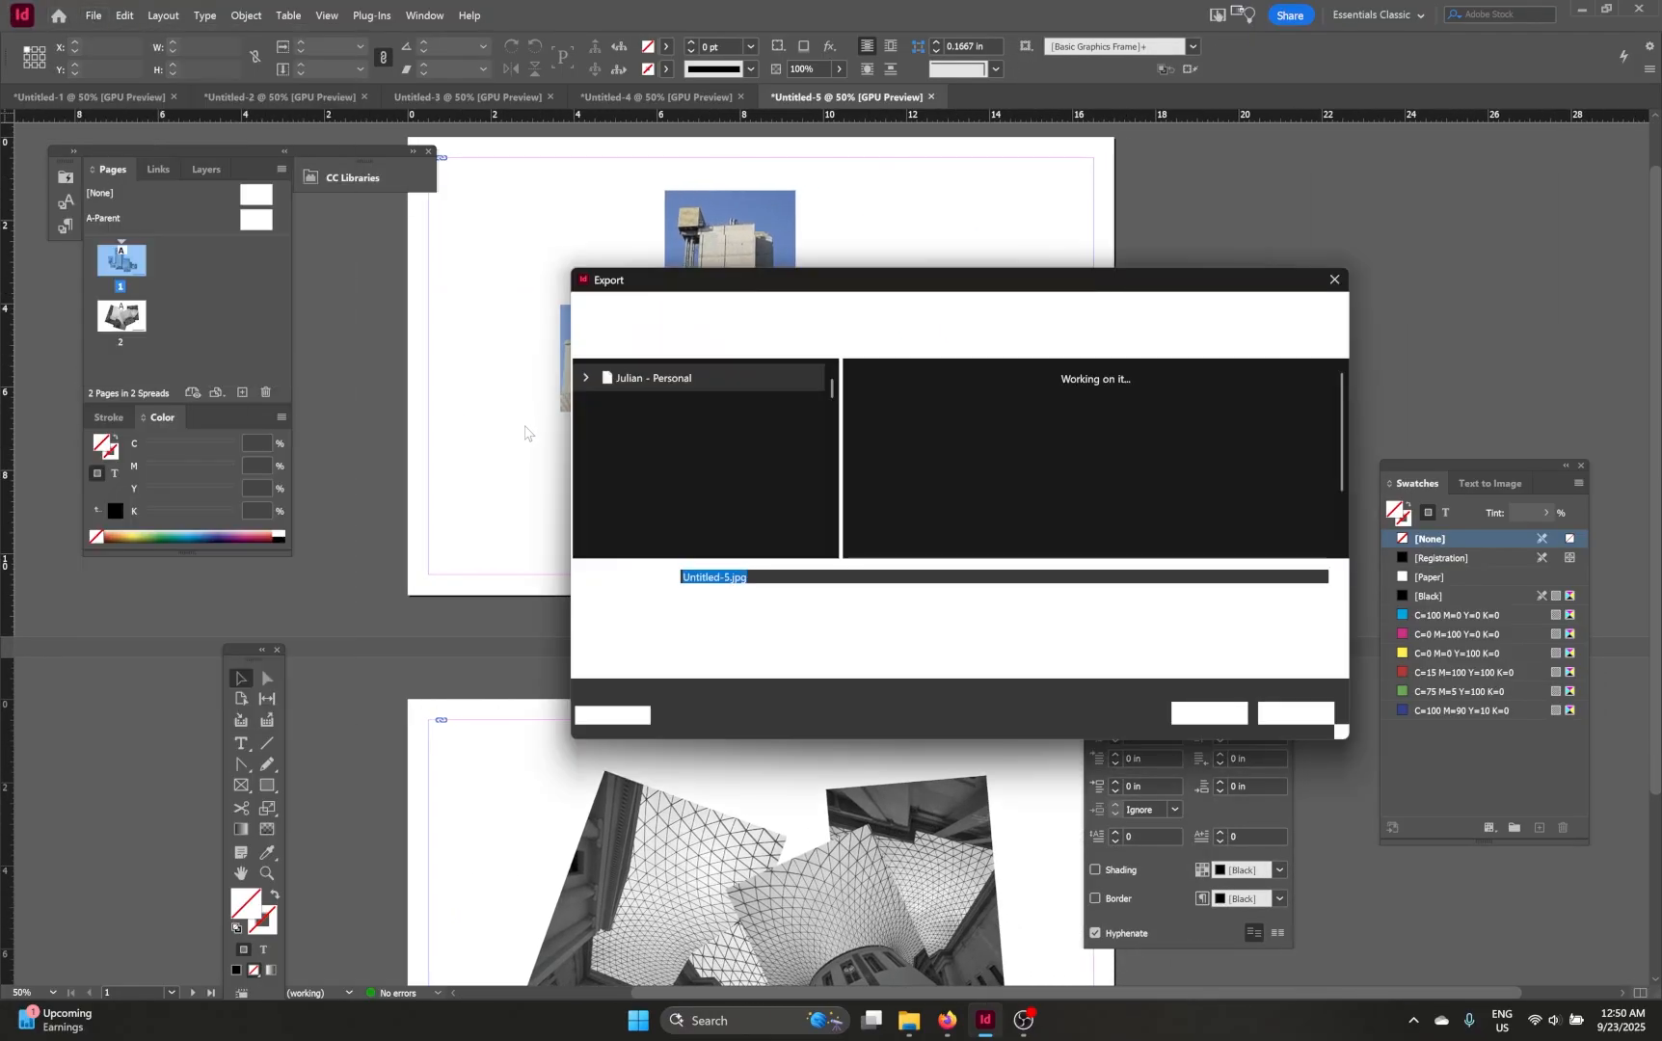
left_click(776, 595)
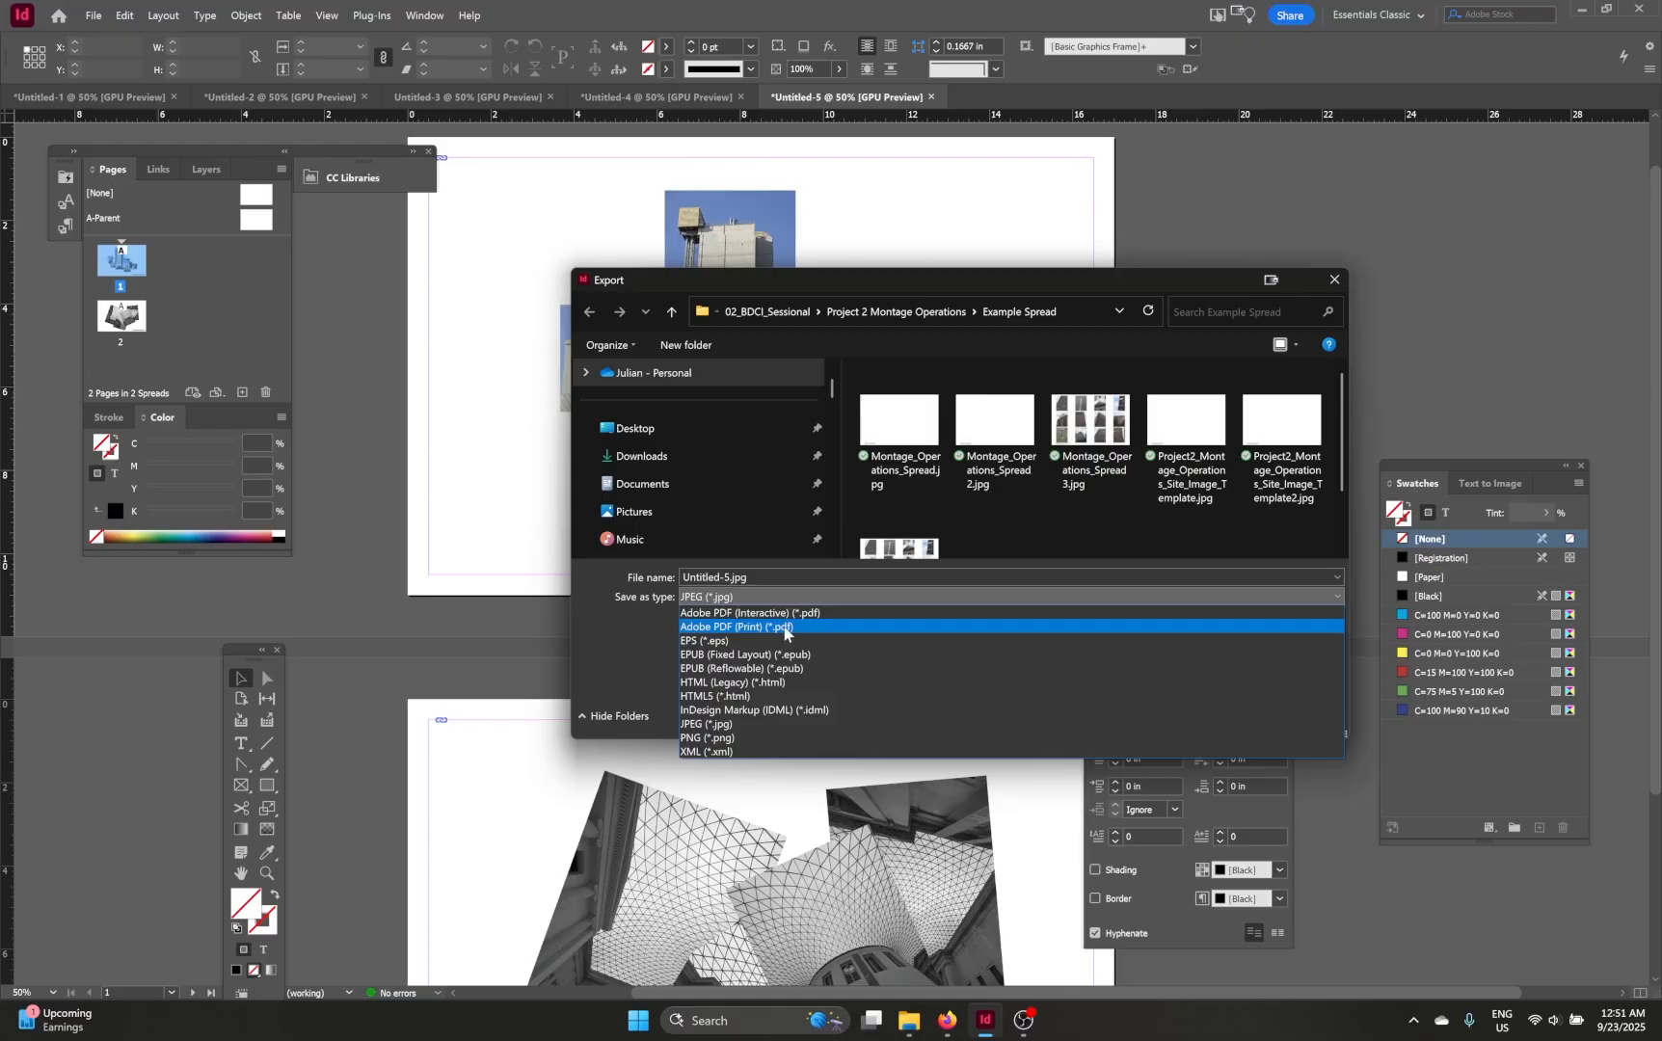
left_click(785, 628)
left_click(716, 579)
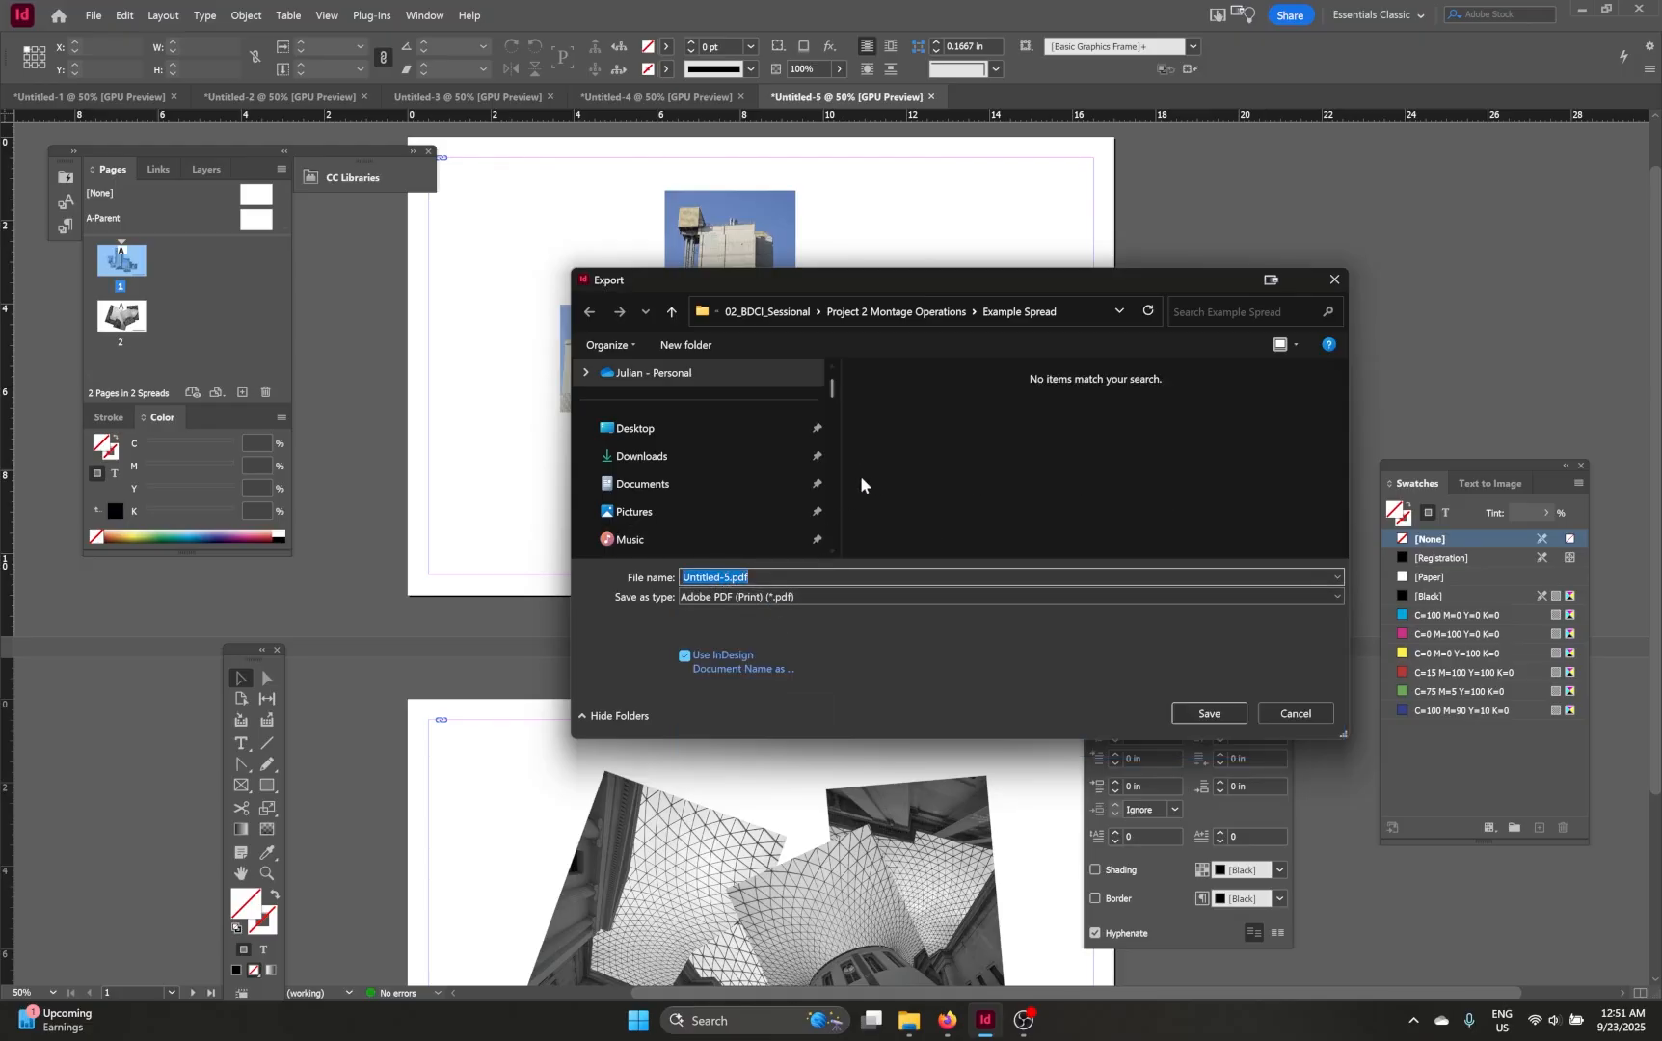
Step: Save into the PDF folder of Project 2 Montage Operations, naming the file DSGN211_F25_ plus the student's name and _Montage_Operations
left_click(873, 312)
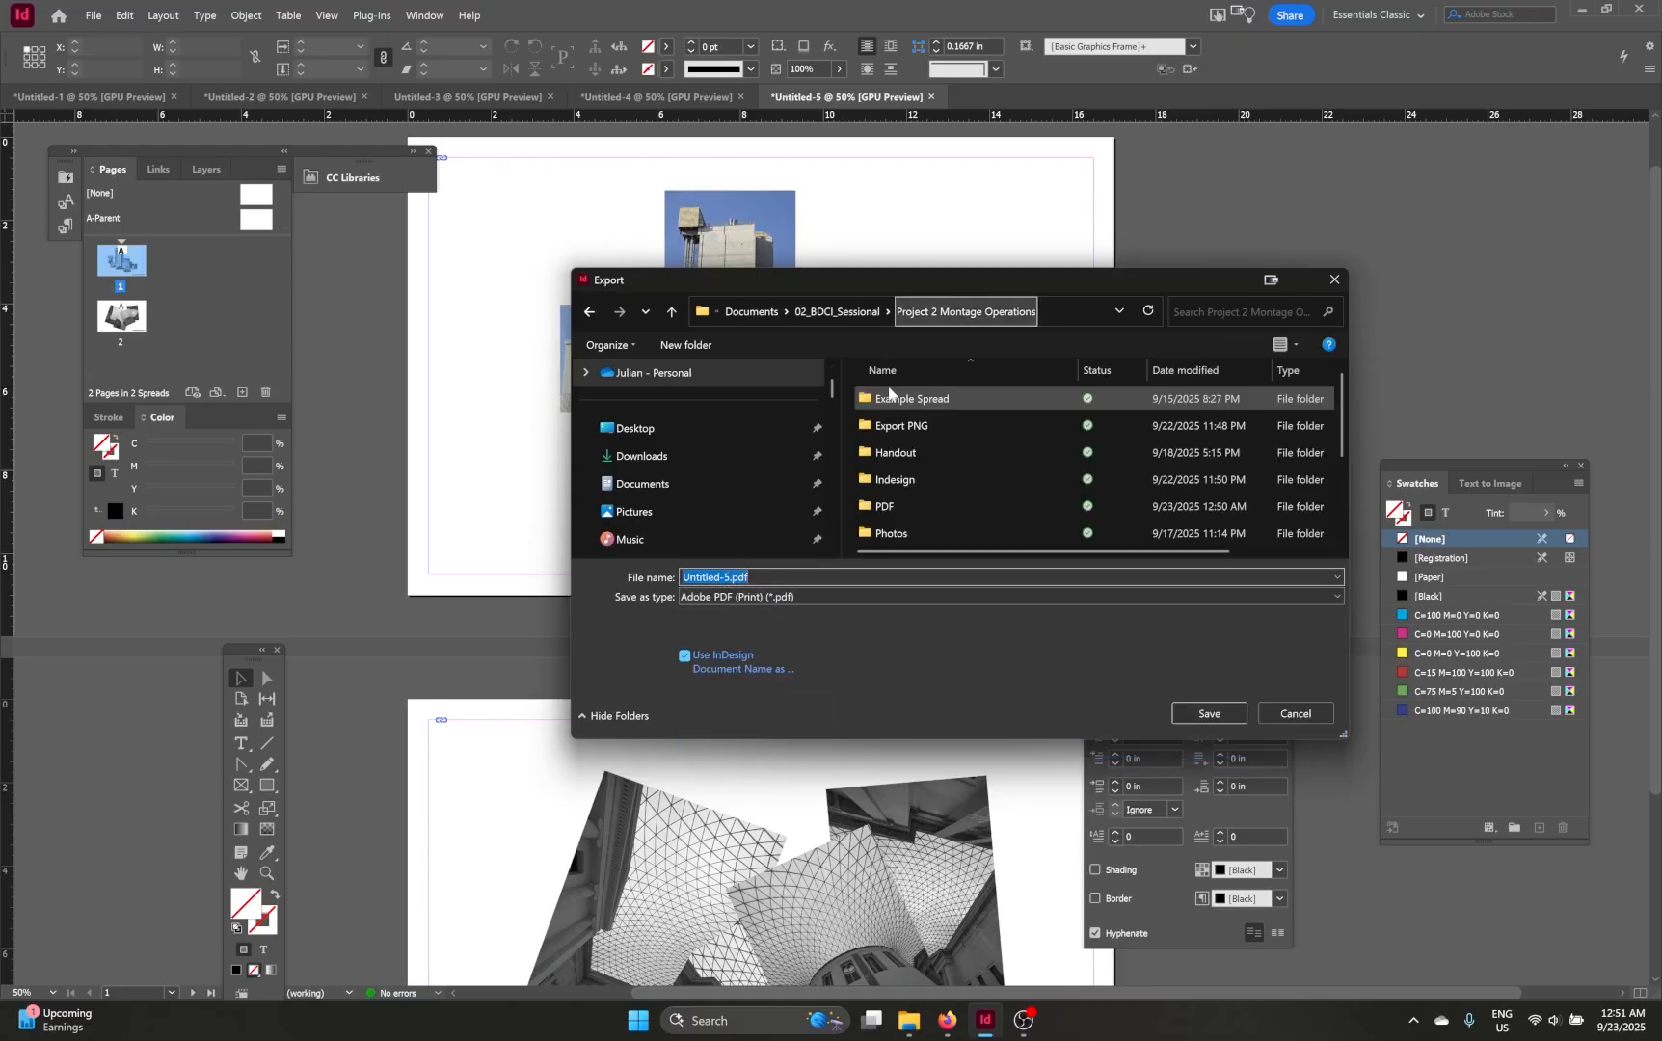
double_click(914, 506)
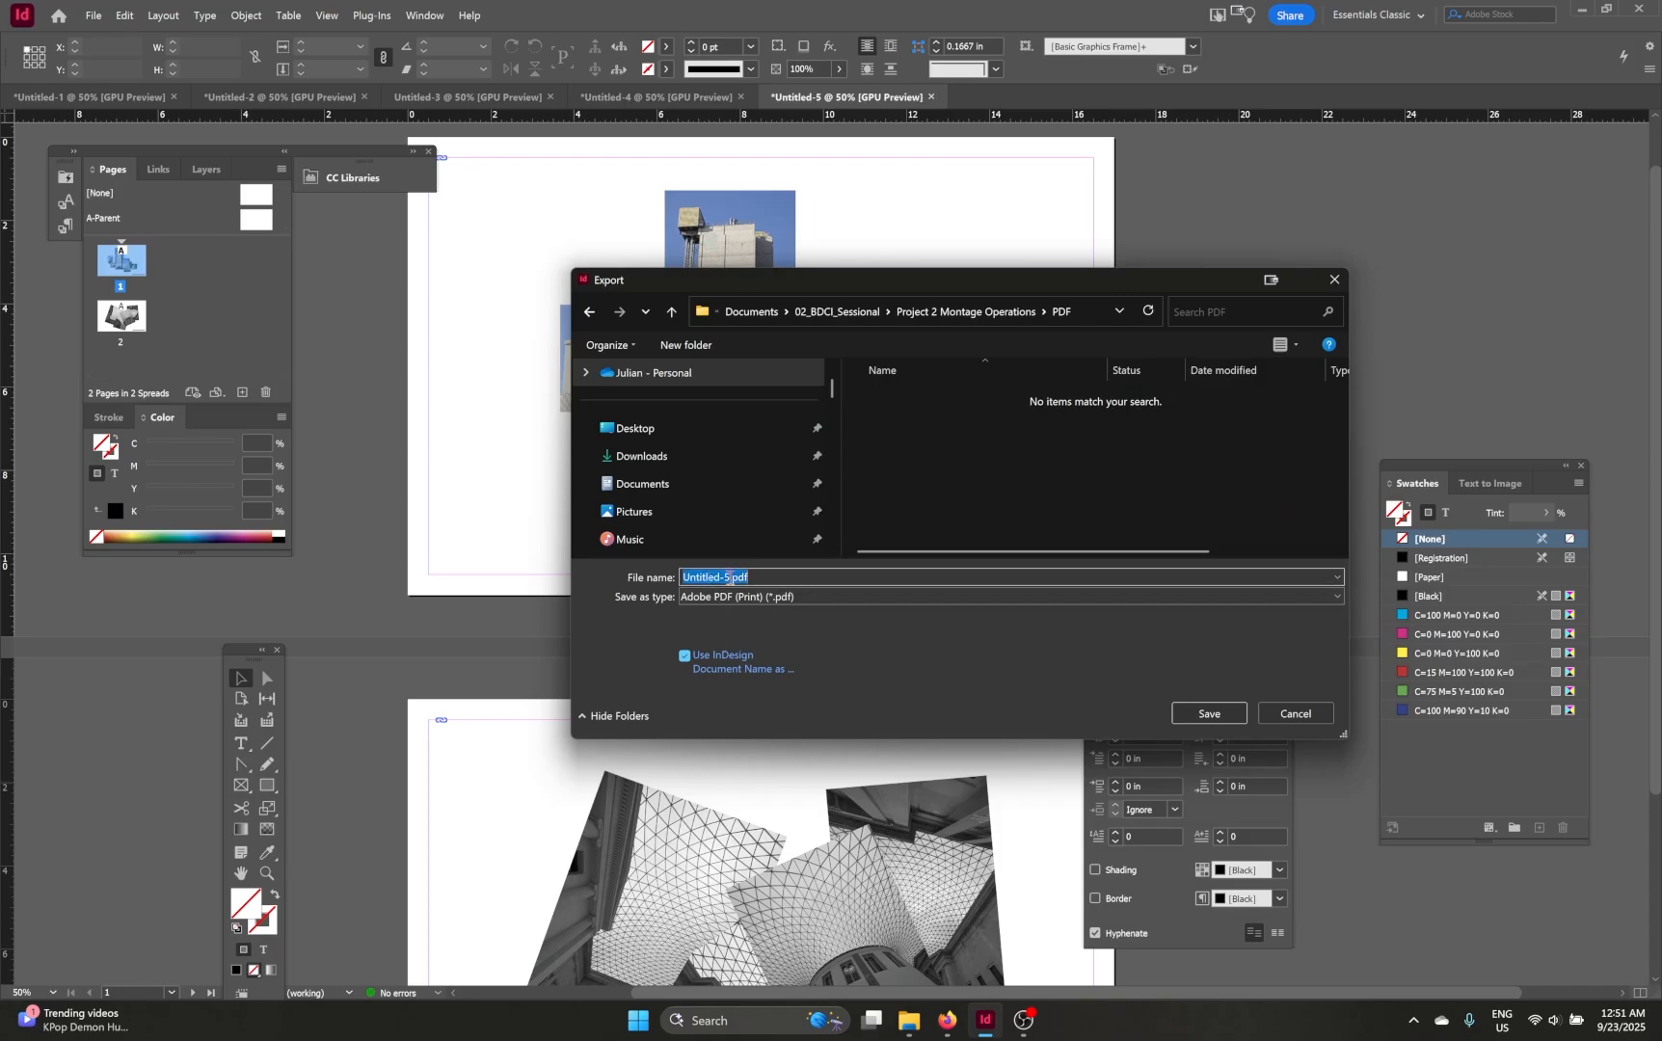
left_click_drag(729, 577, 672, 576)
key("alt+Tab")
key("Caps_Lock")
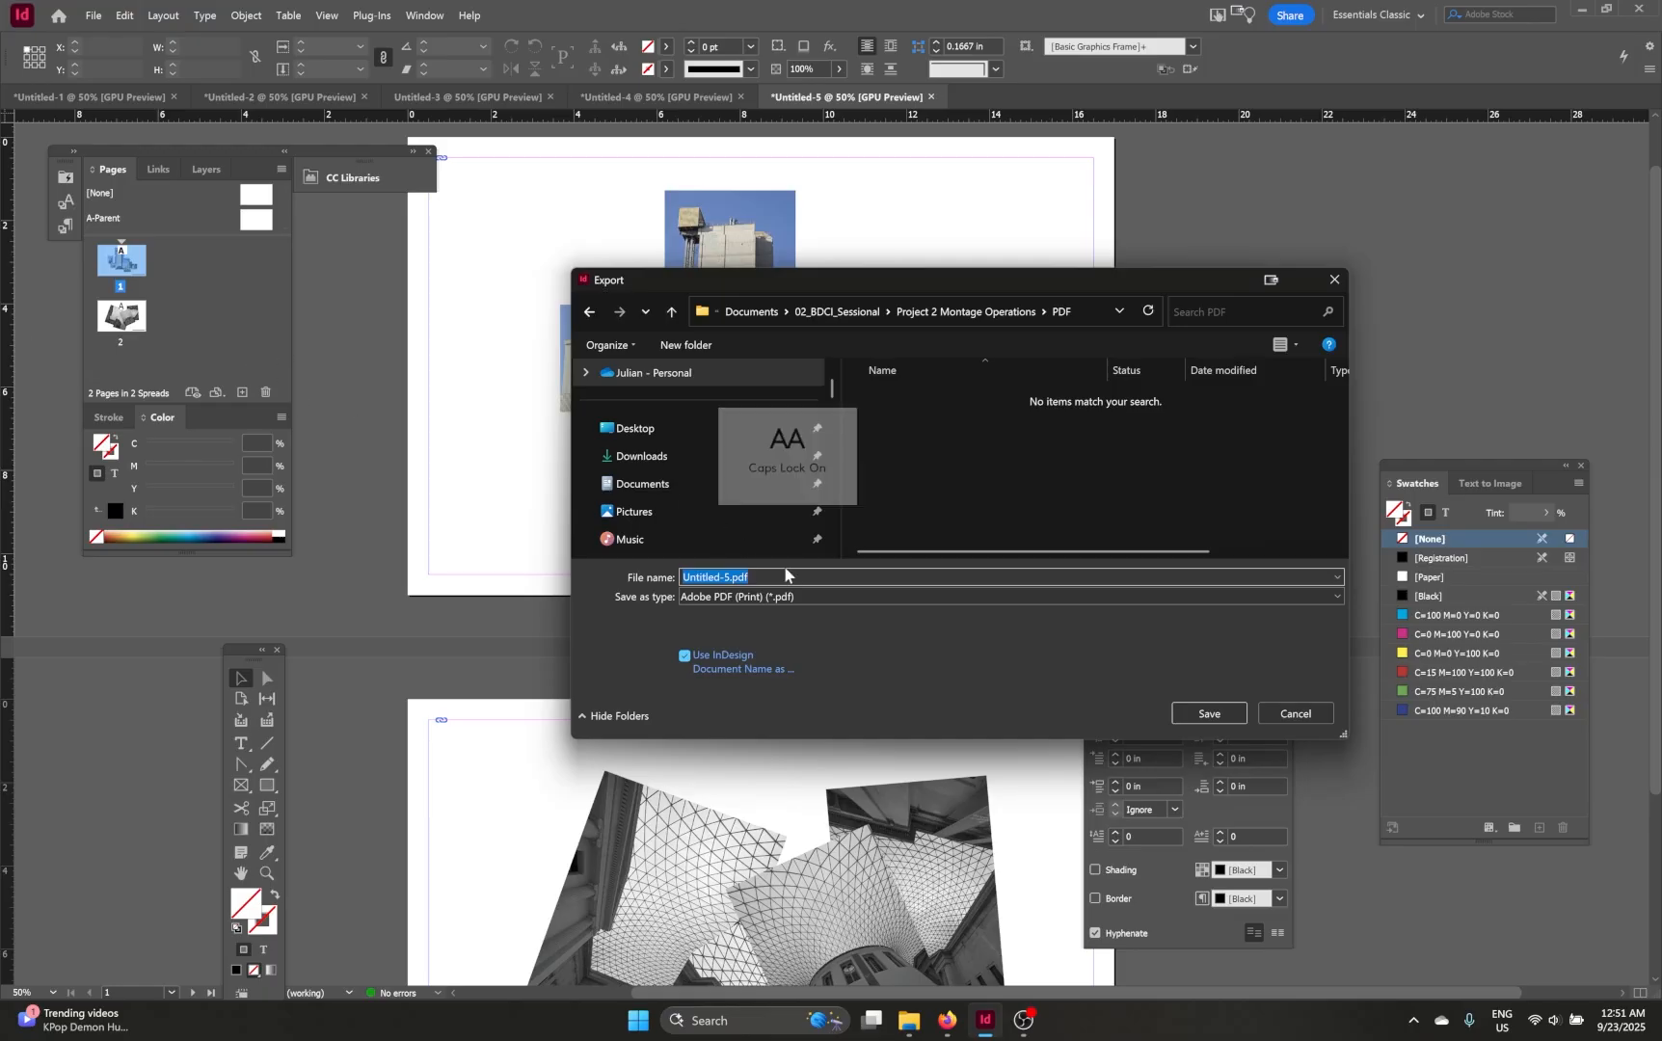
type("DSGN211_F25_")
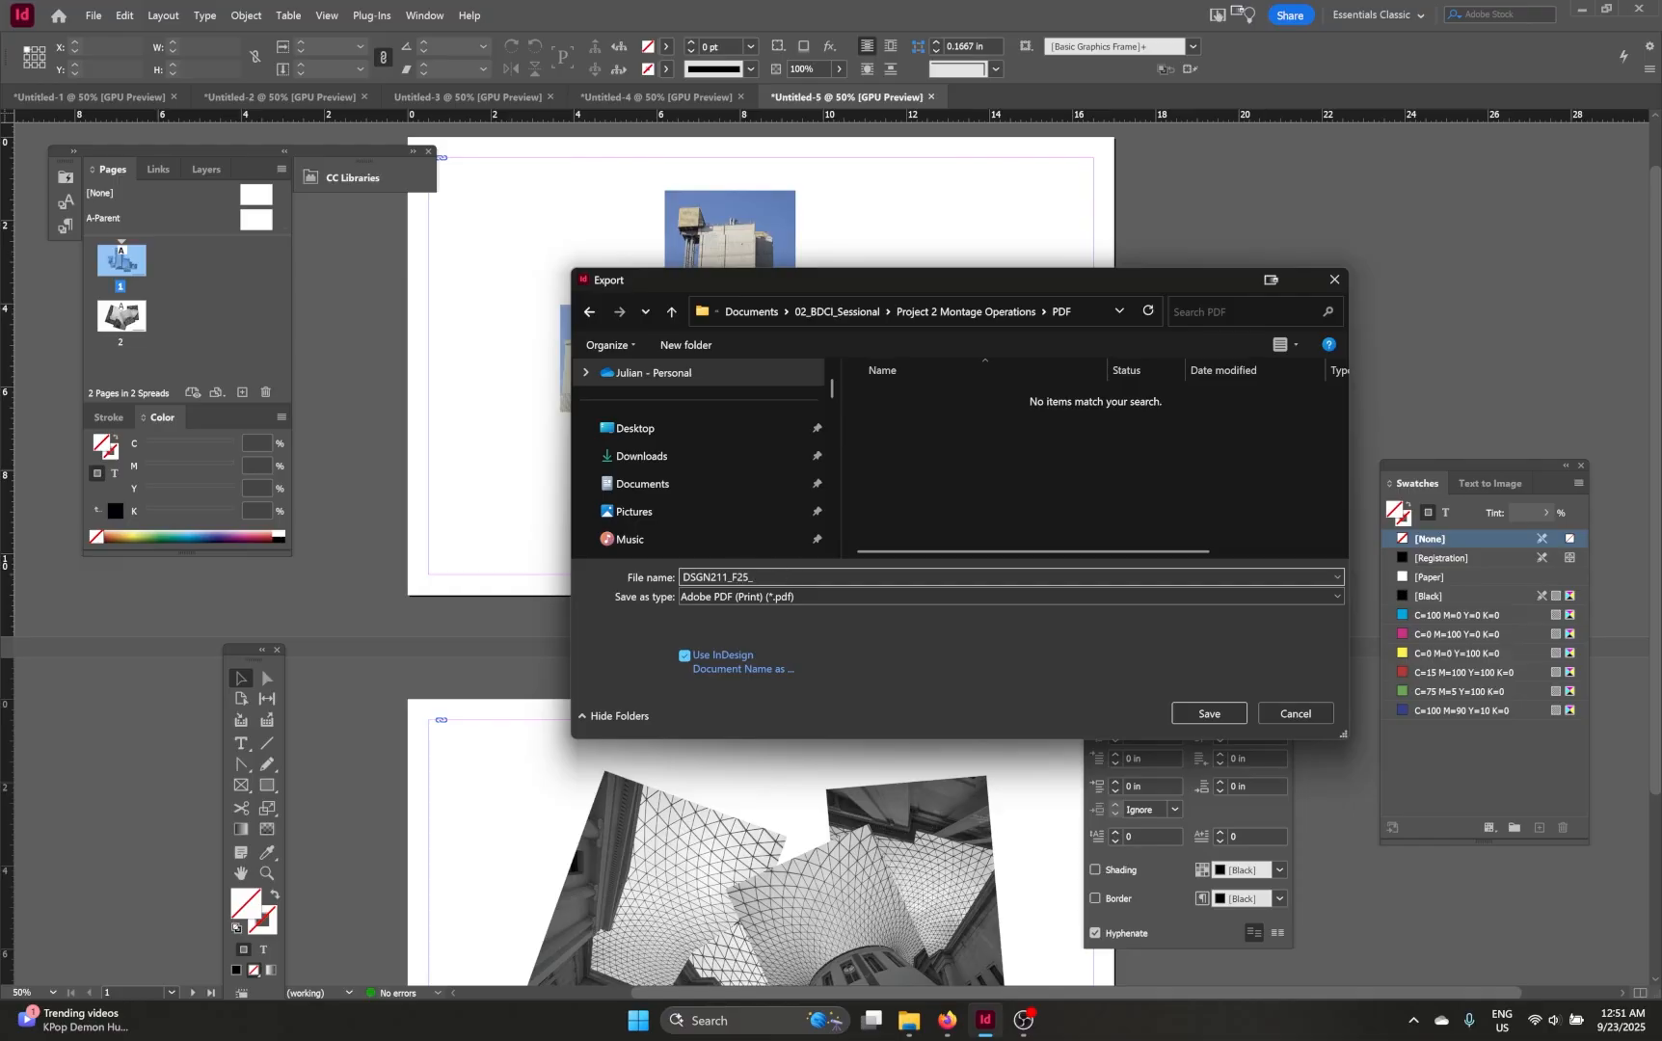
key("Caps_Lock")
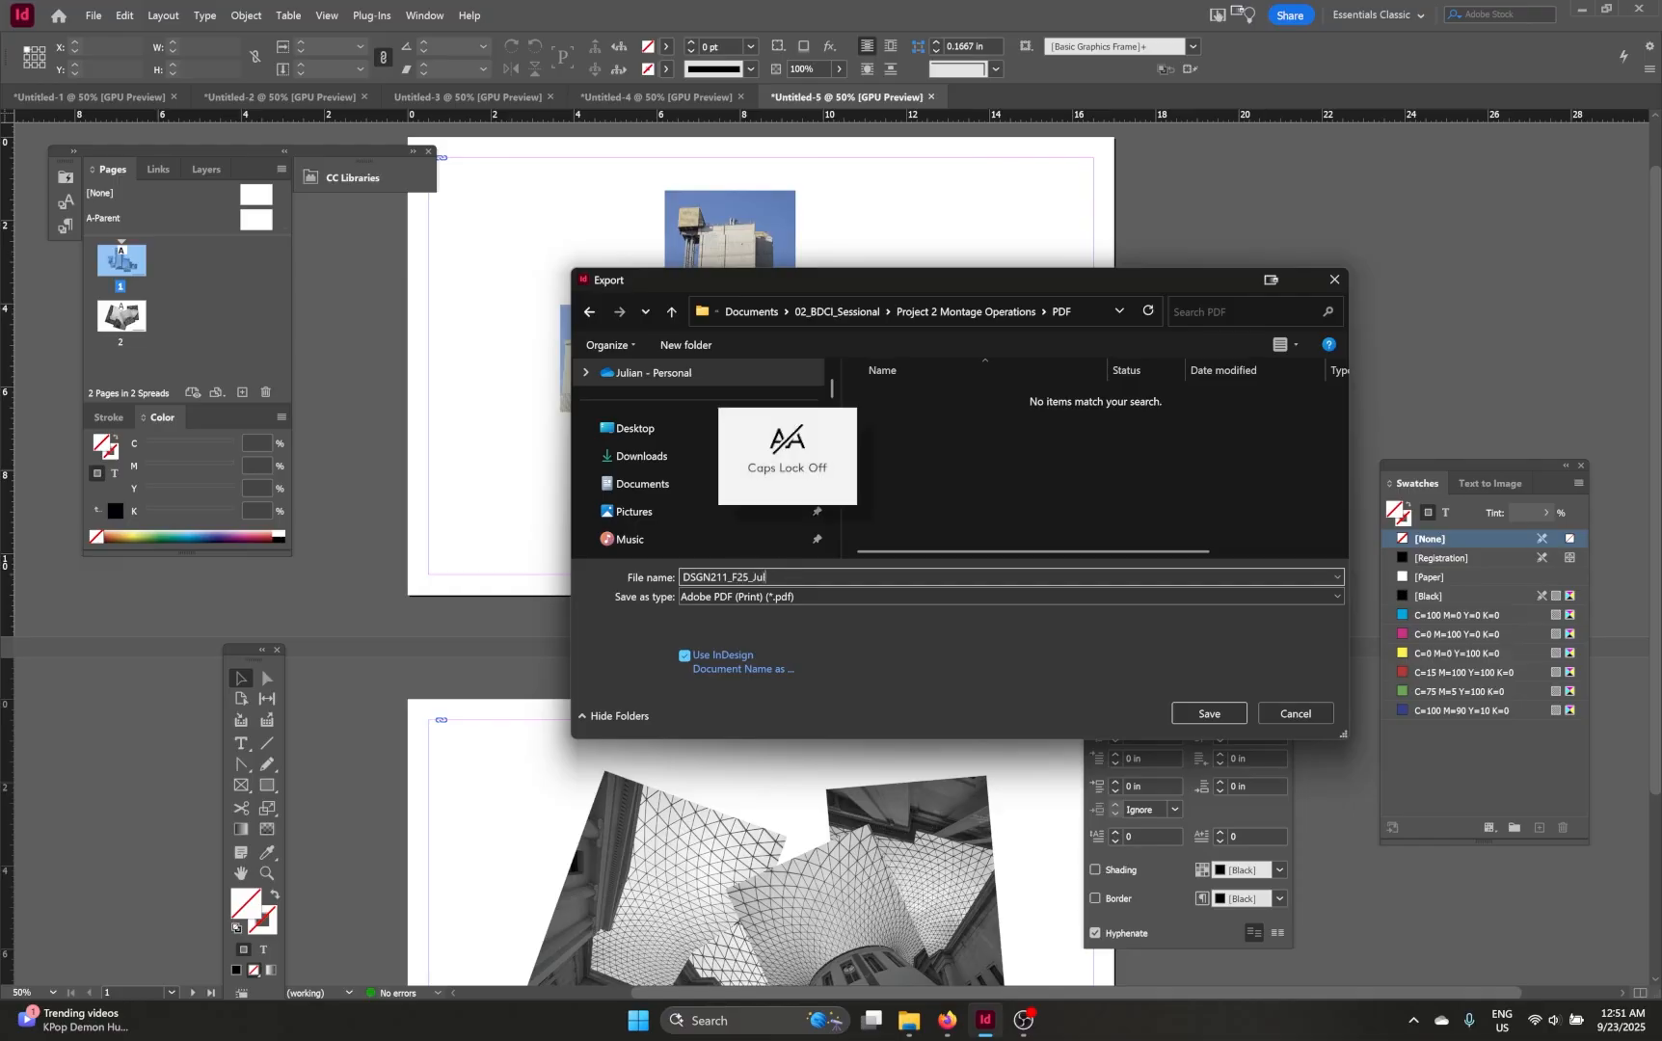
type("Eva")
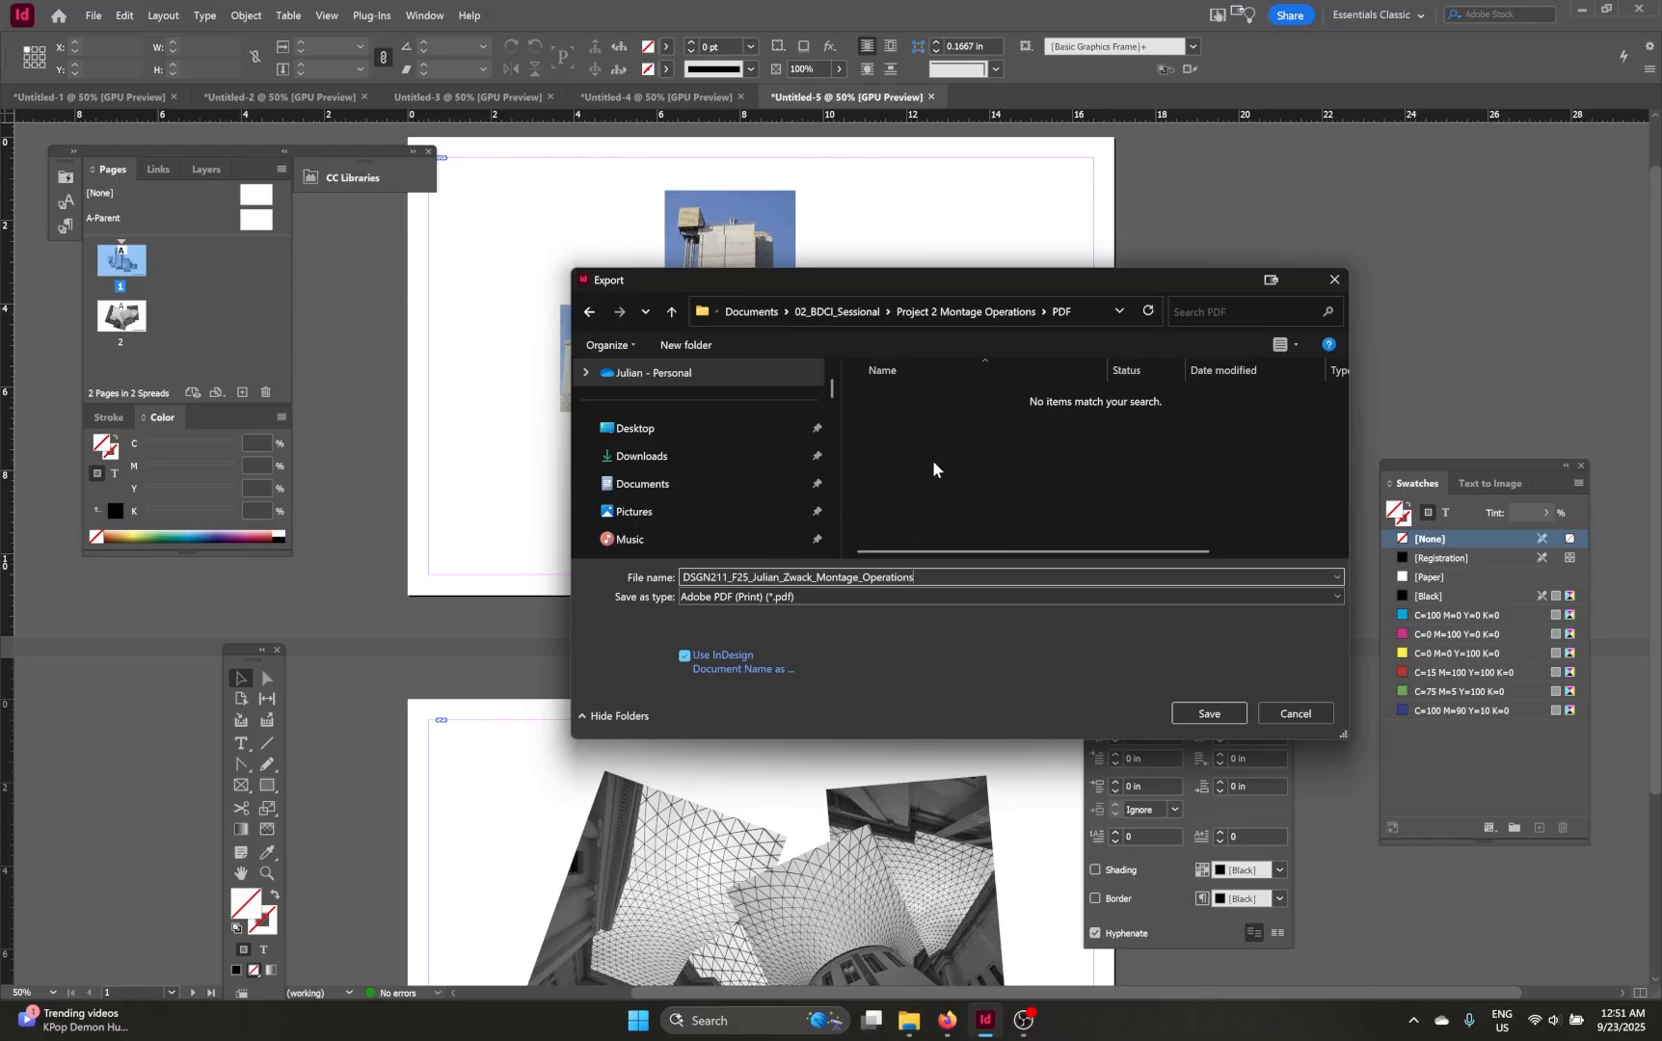
Step: Export the PDF with the High Quality Print preset covering all pages
left_click(1205, 713)
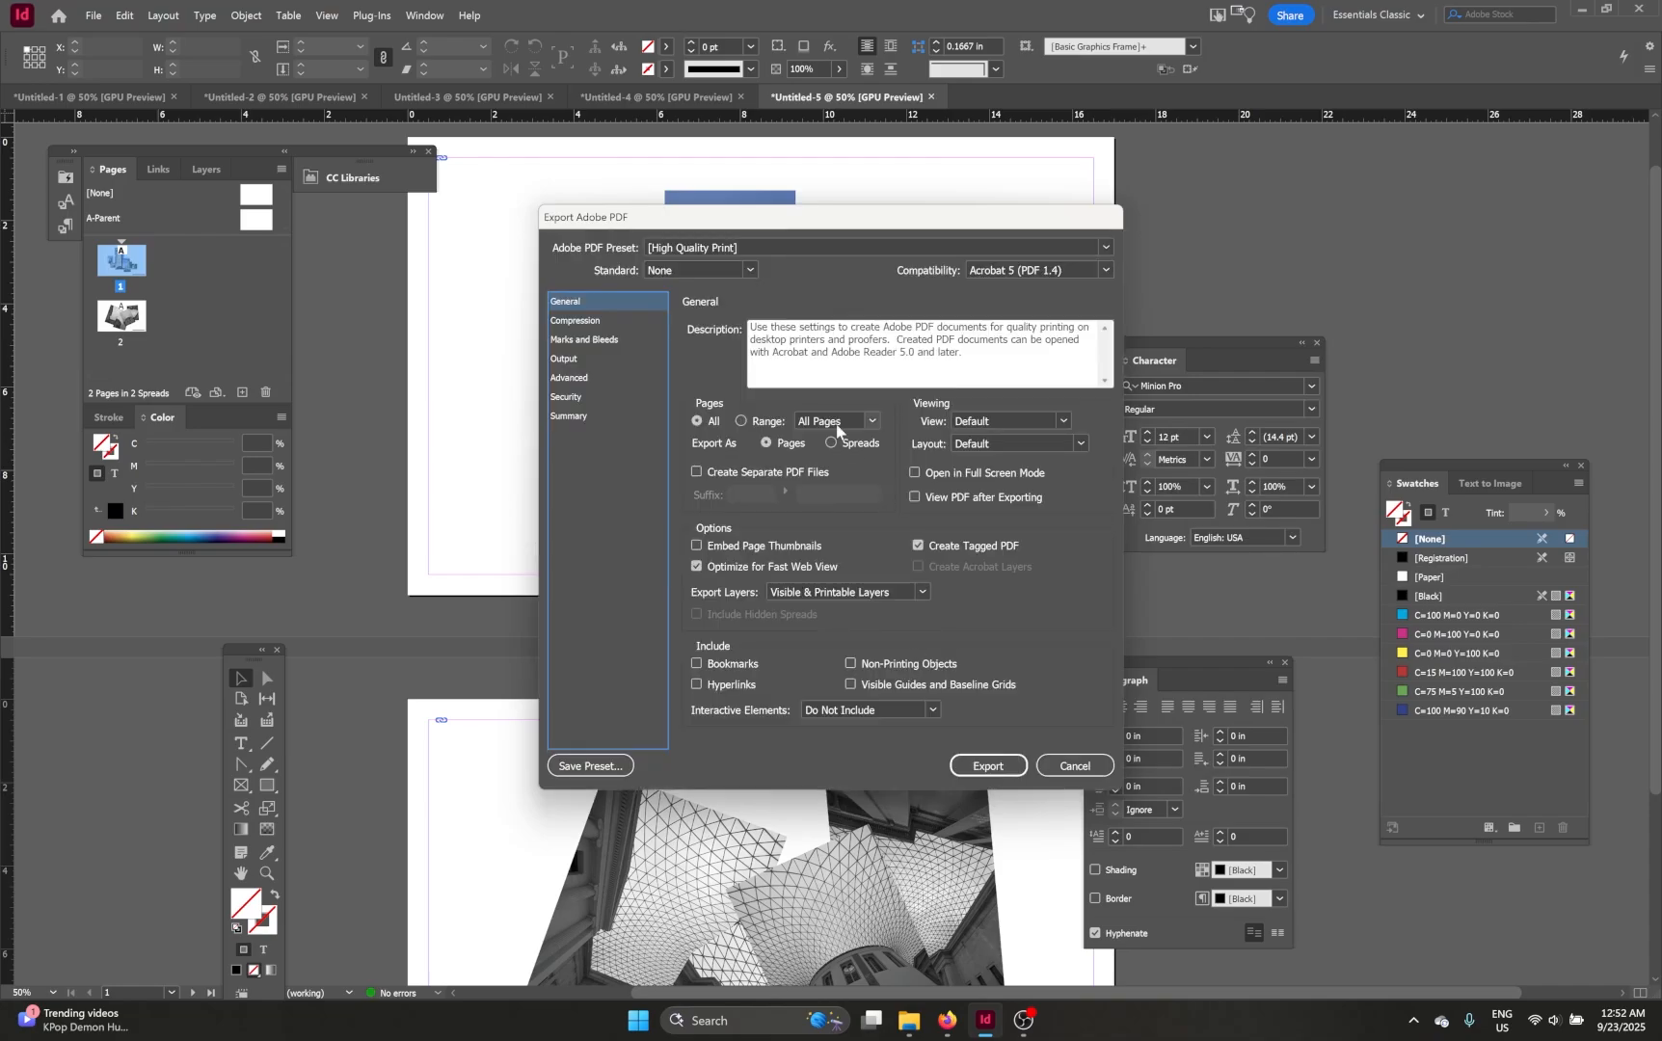
left_click(988, 770)
key("ctrl+minus")
key("ctrl+minus")
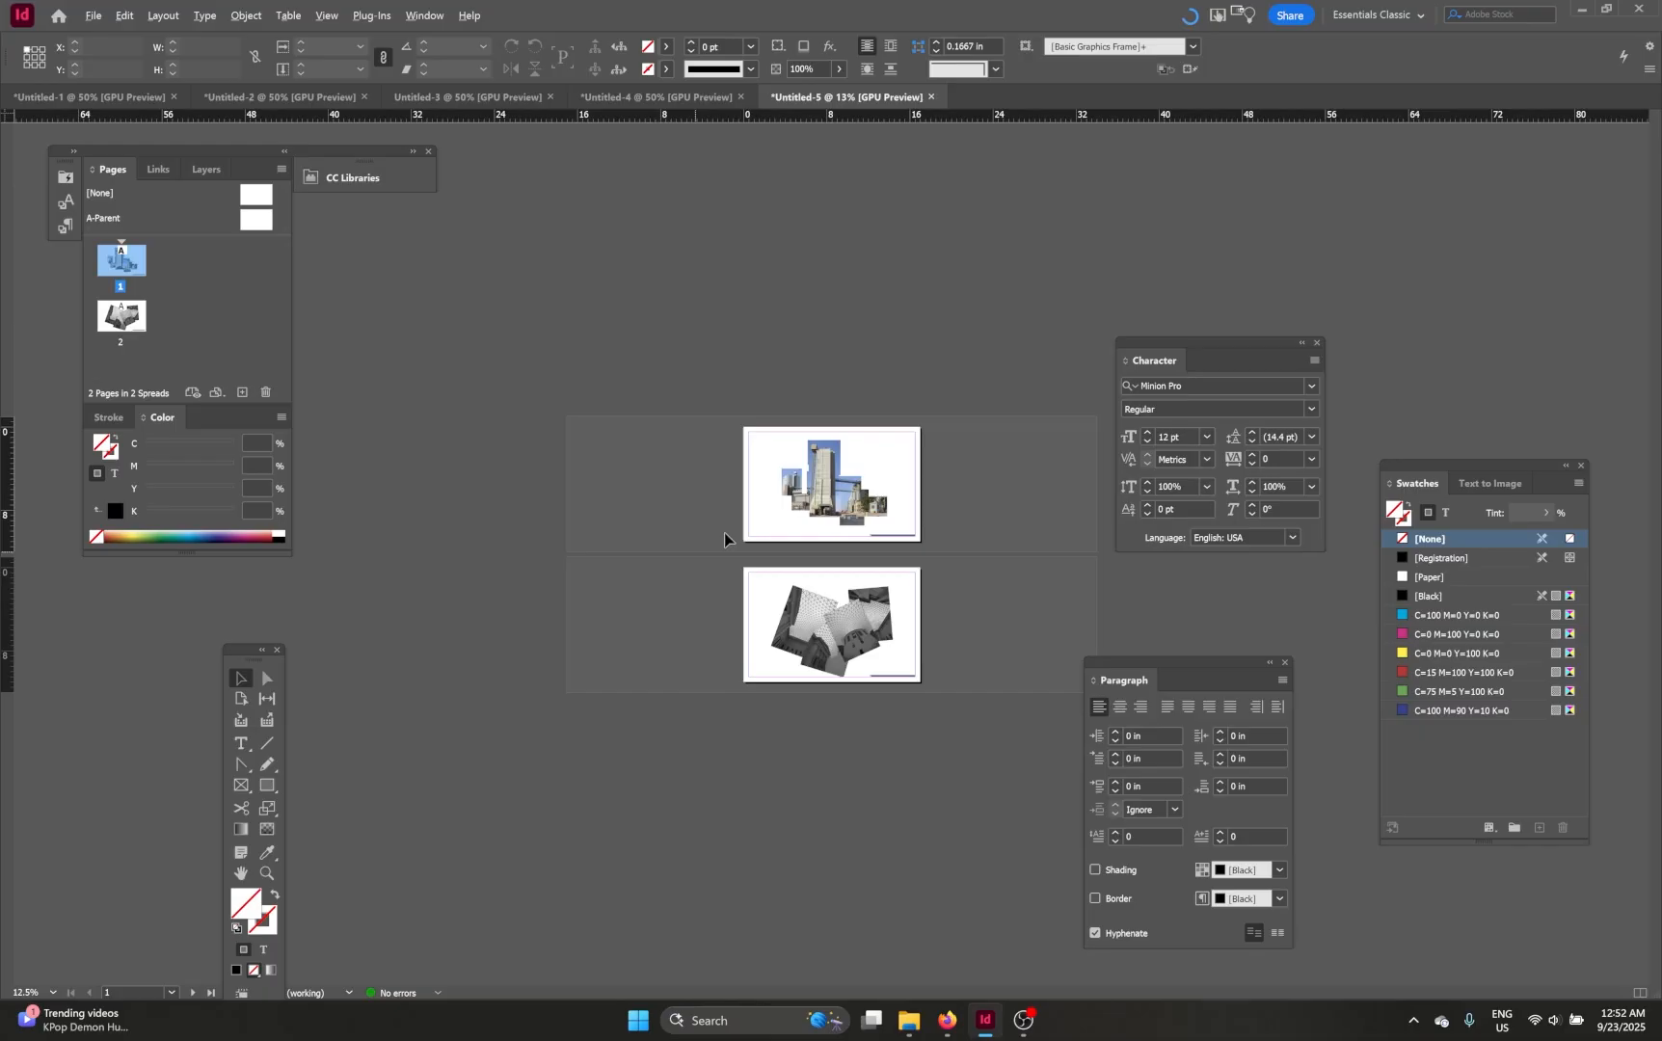
key("ctrl+equal")
key("ctrl+equal")
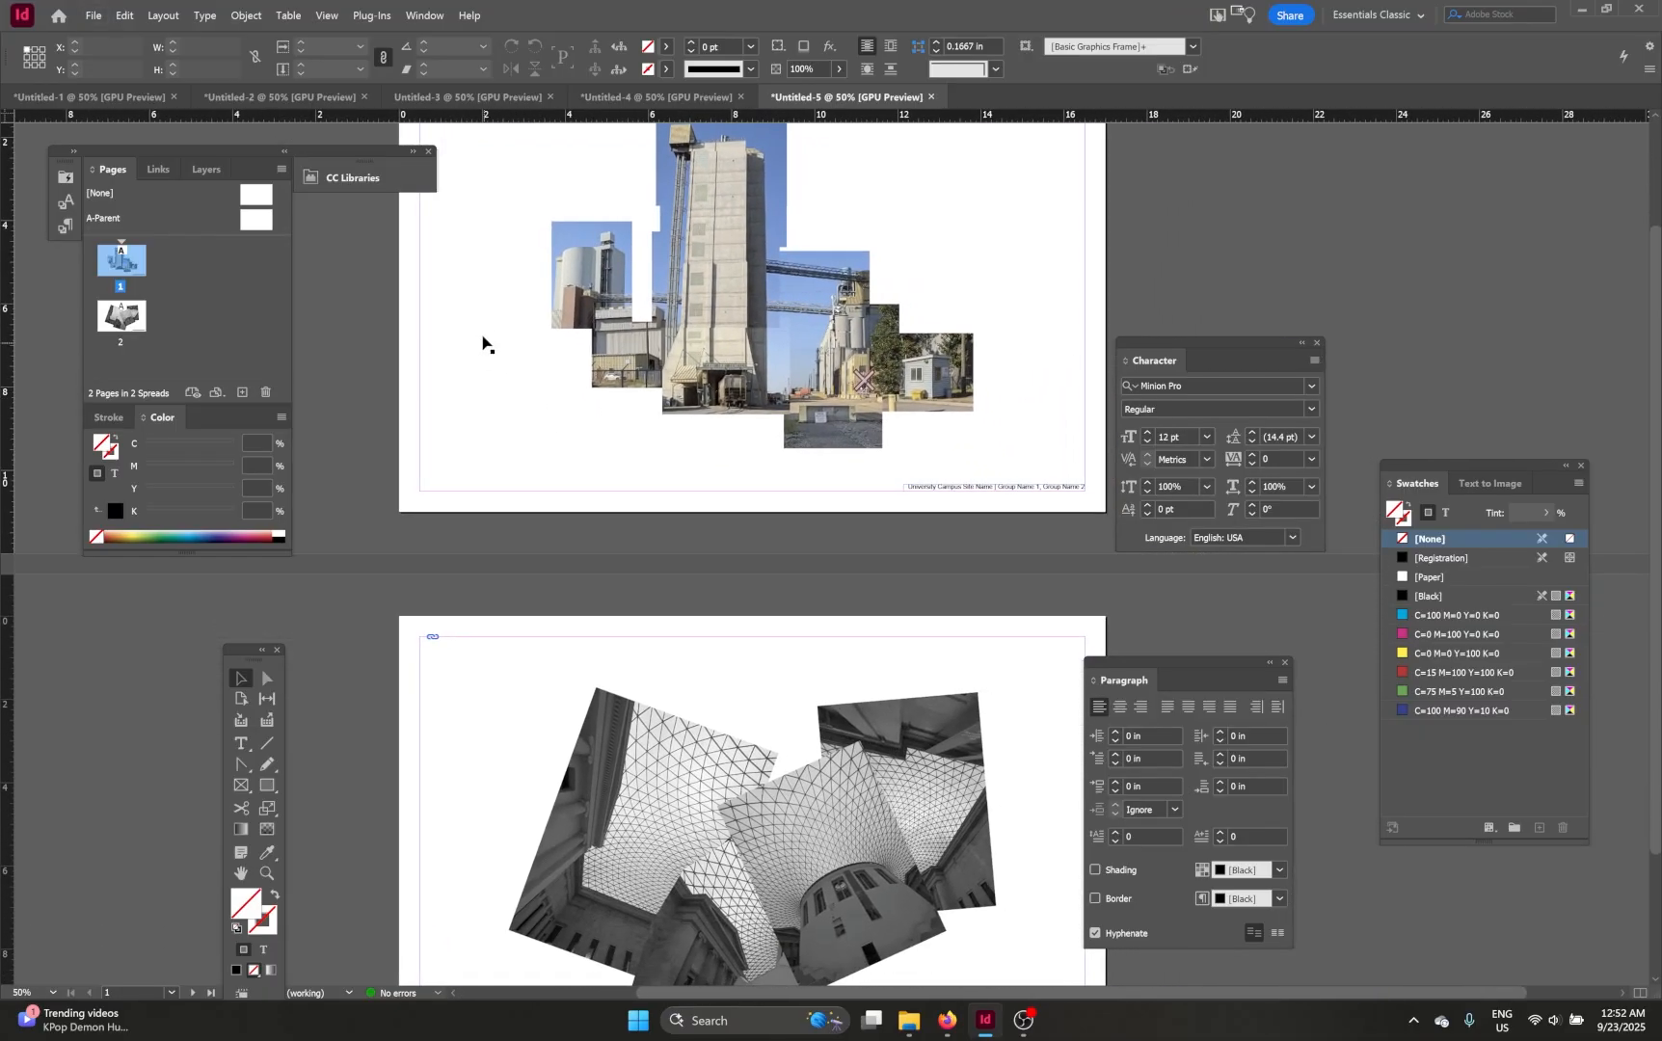
Step: Create a new two-page document in inches, 11 x 17 in portrait with 0.5 in margins
left_click(94, 15)
mouse_move(102, 36)
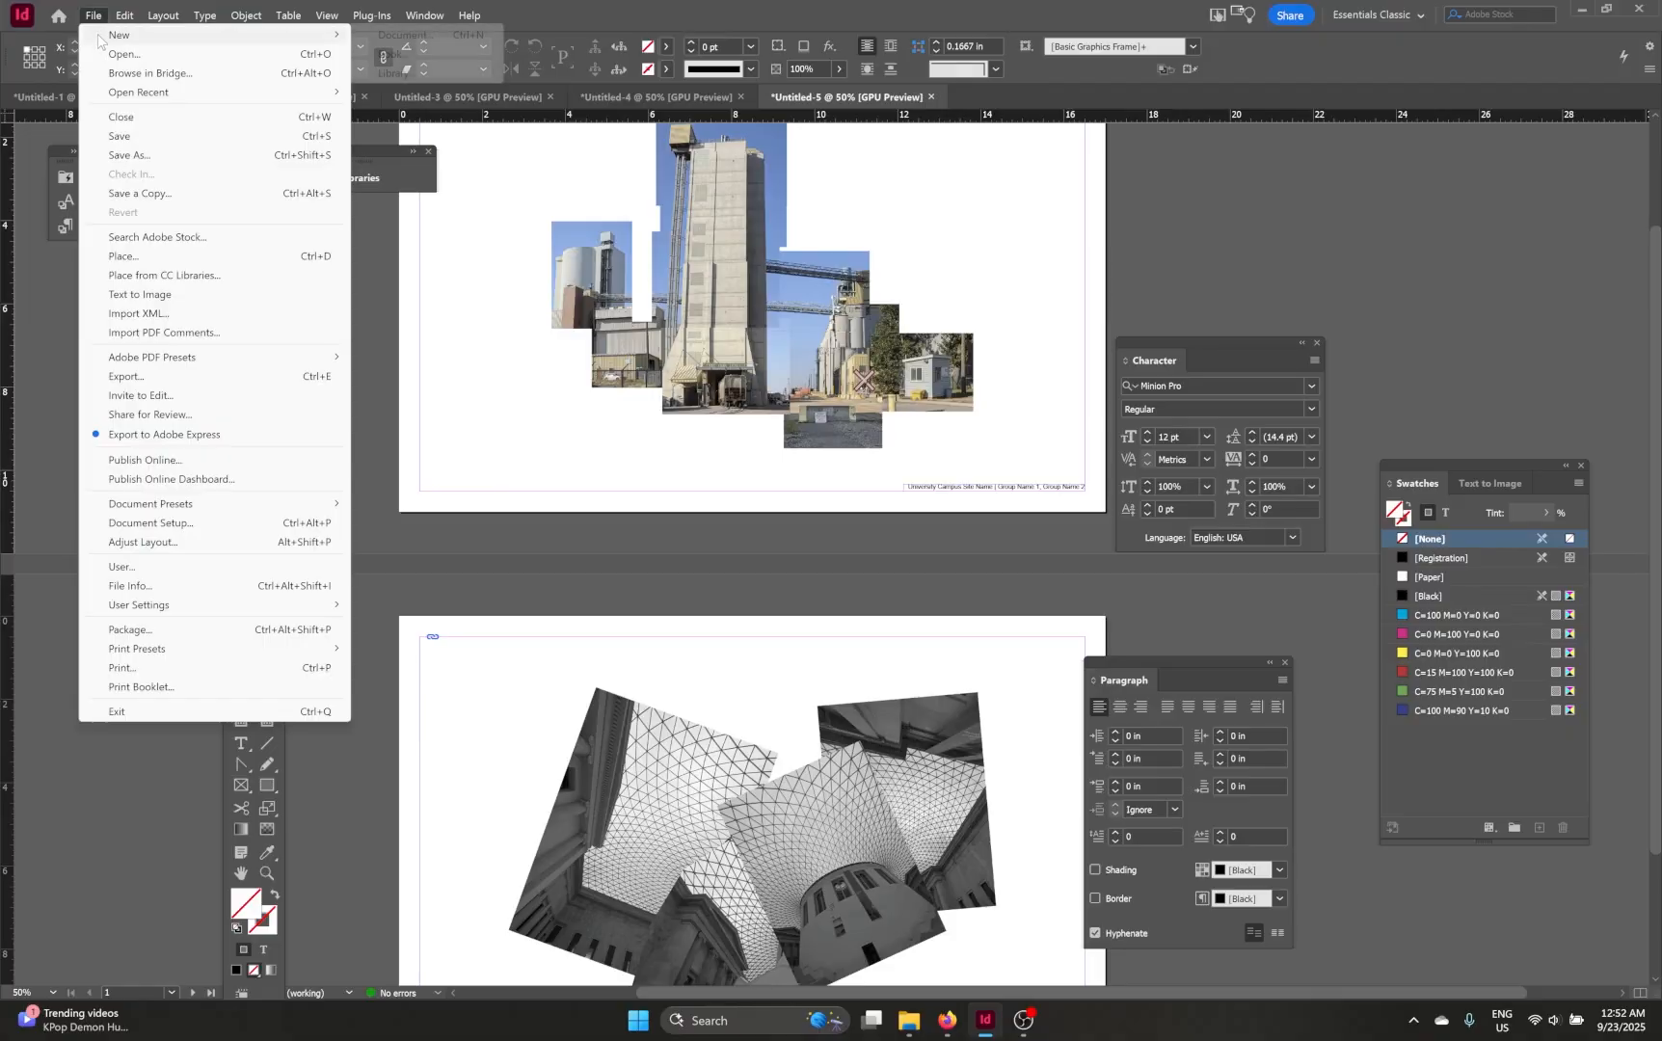
left_click(390, 36)
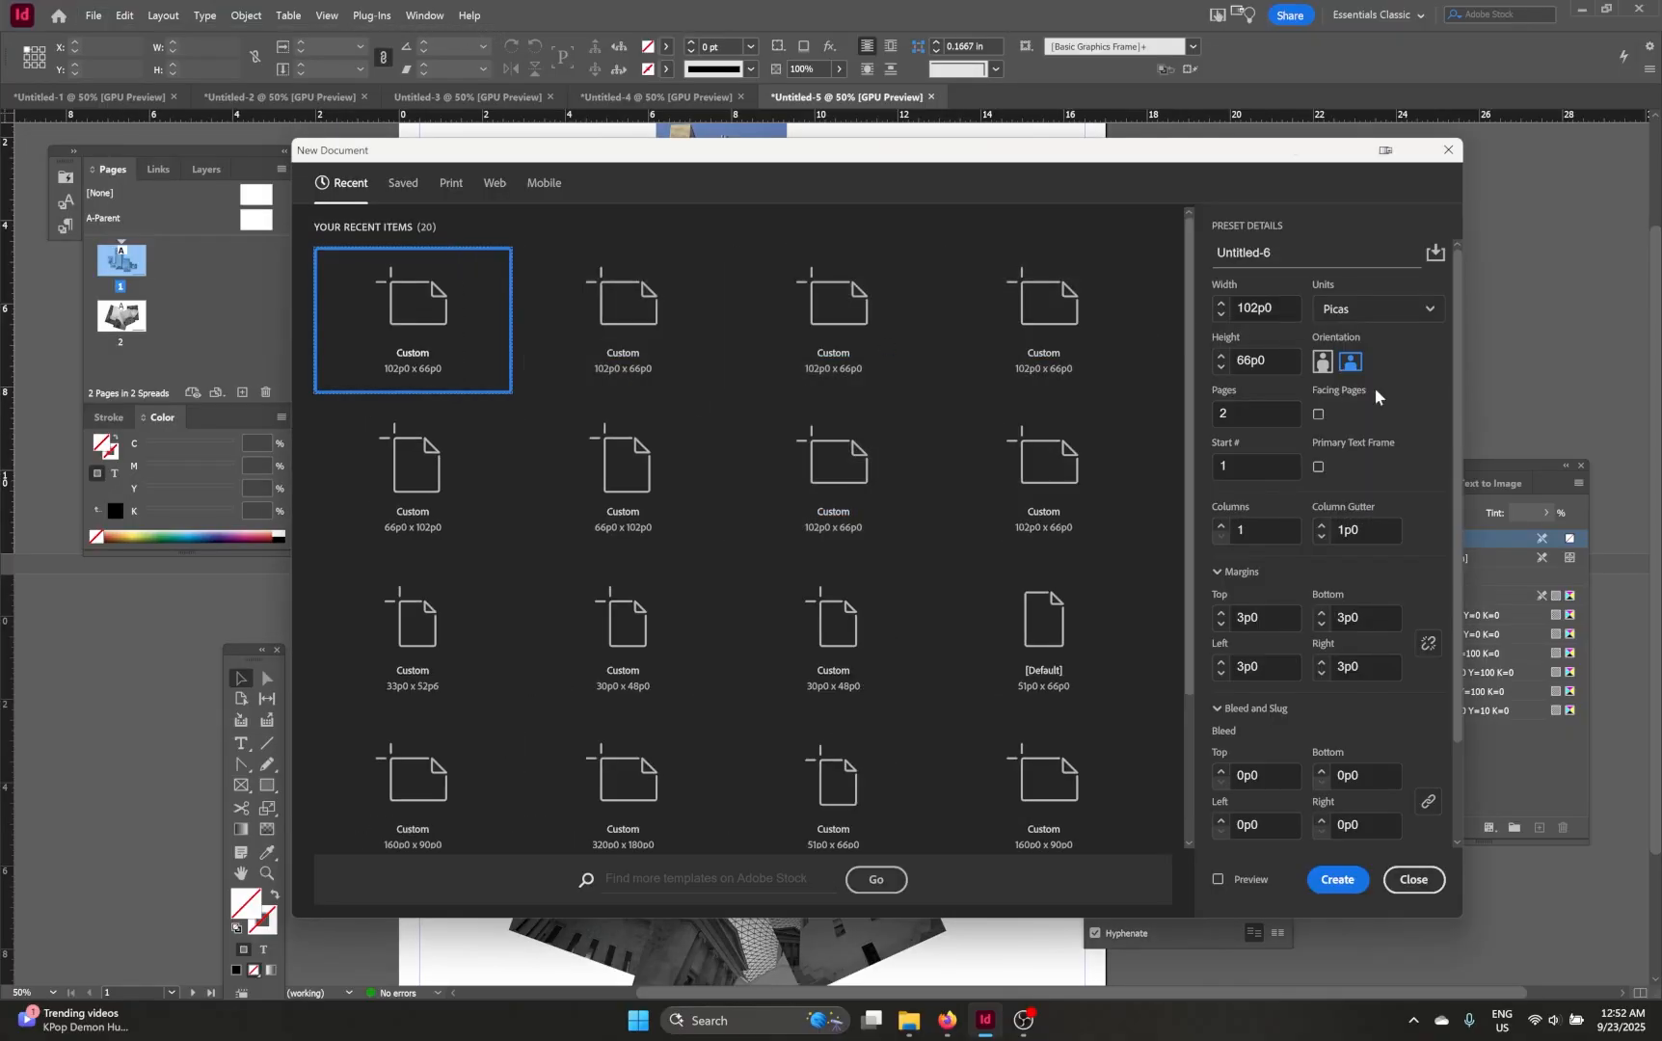
left_click(1359, 310)
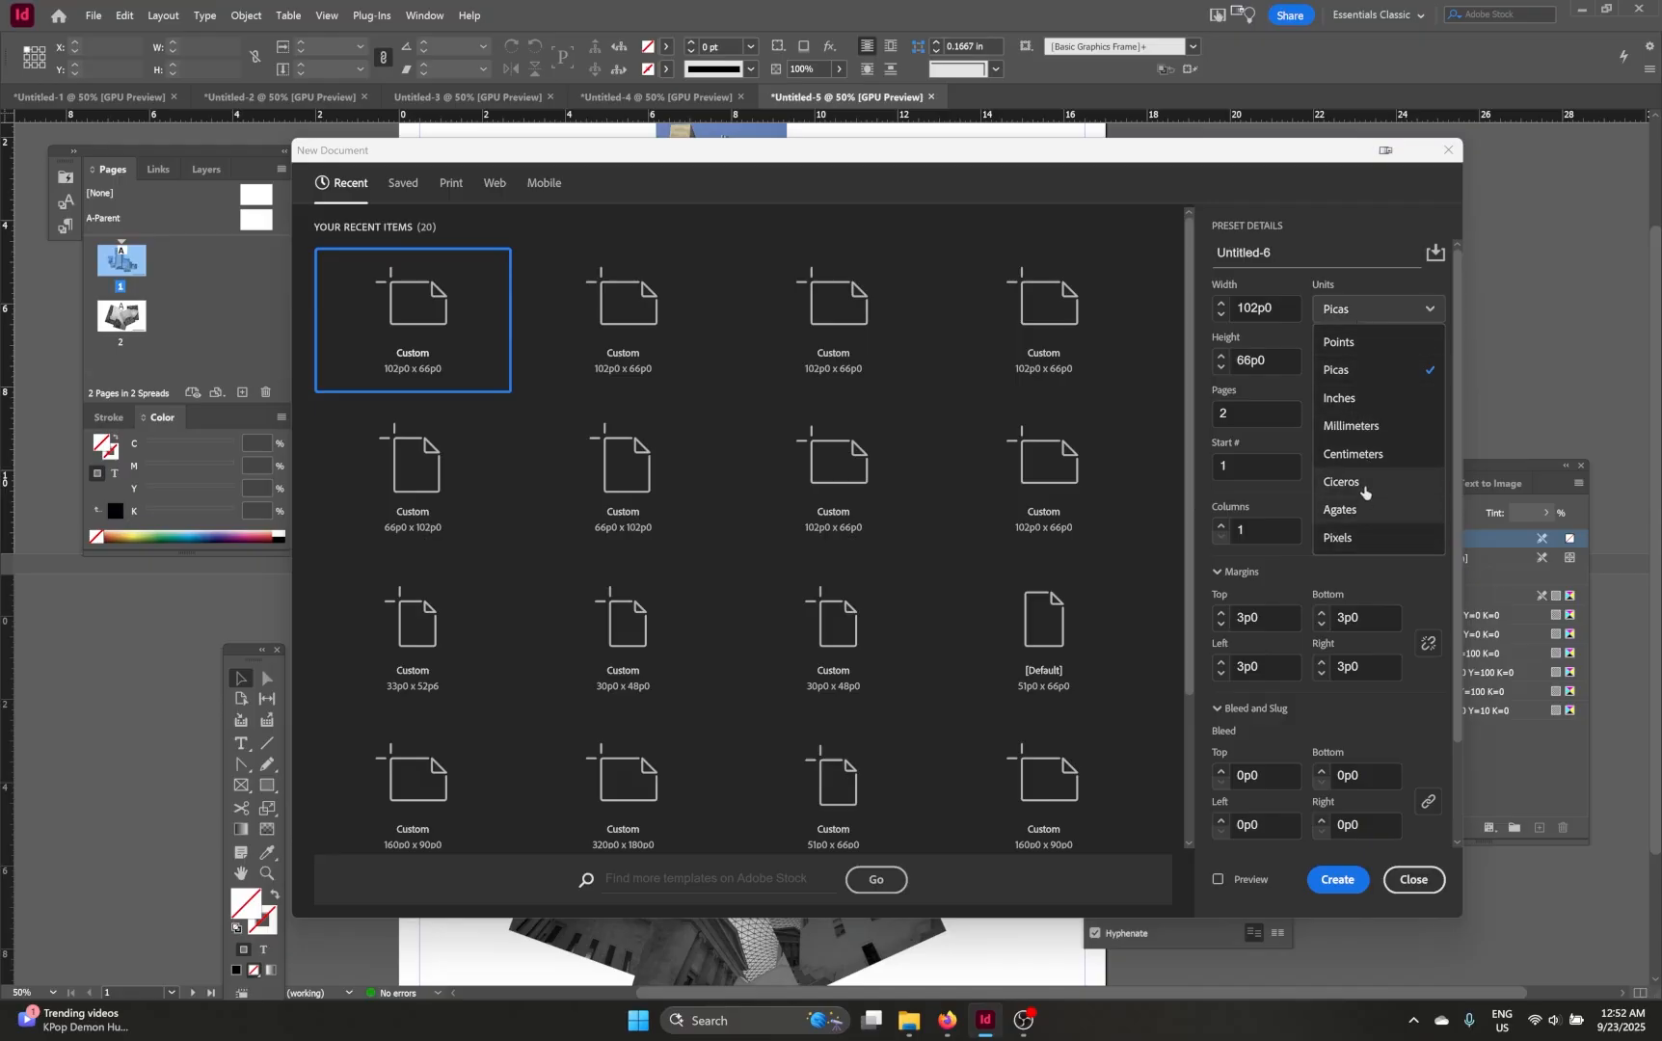
left_click(1350, 398)
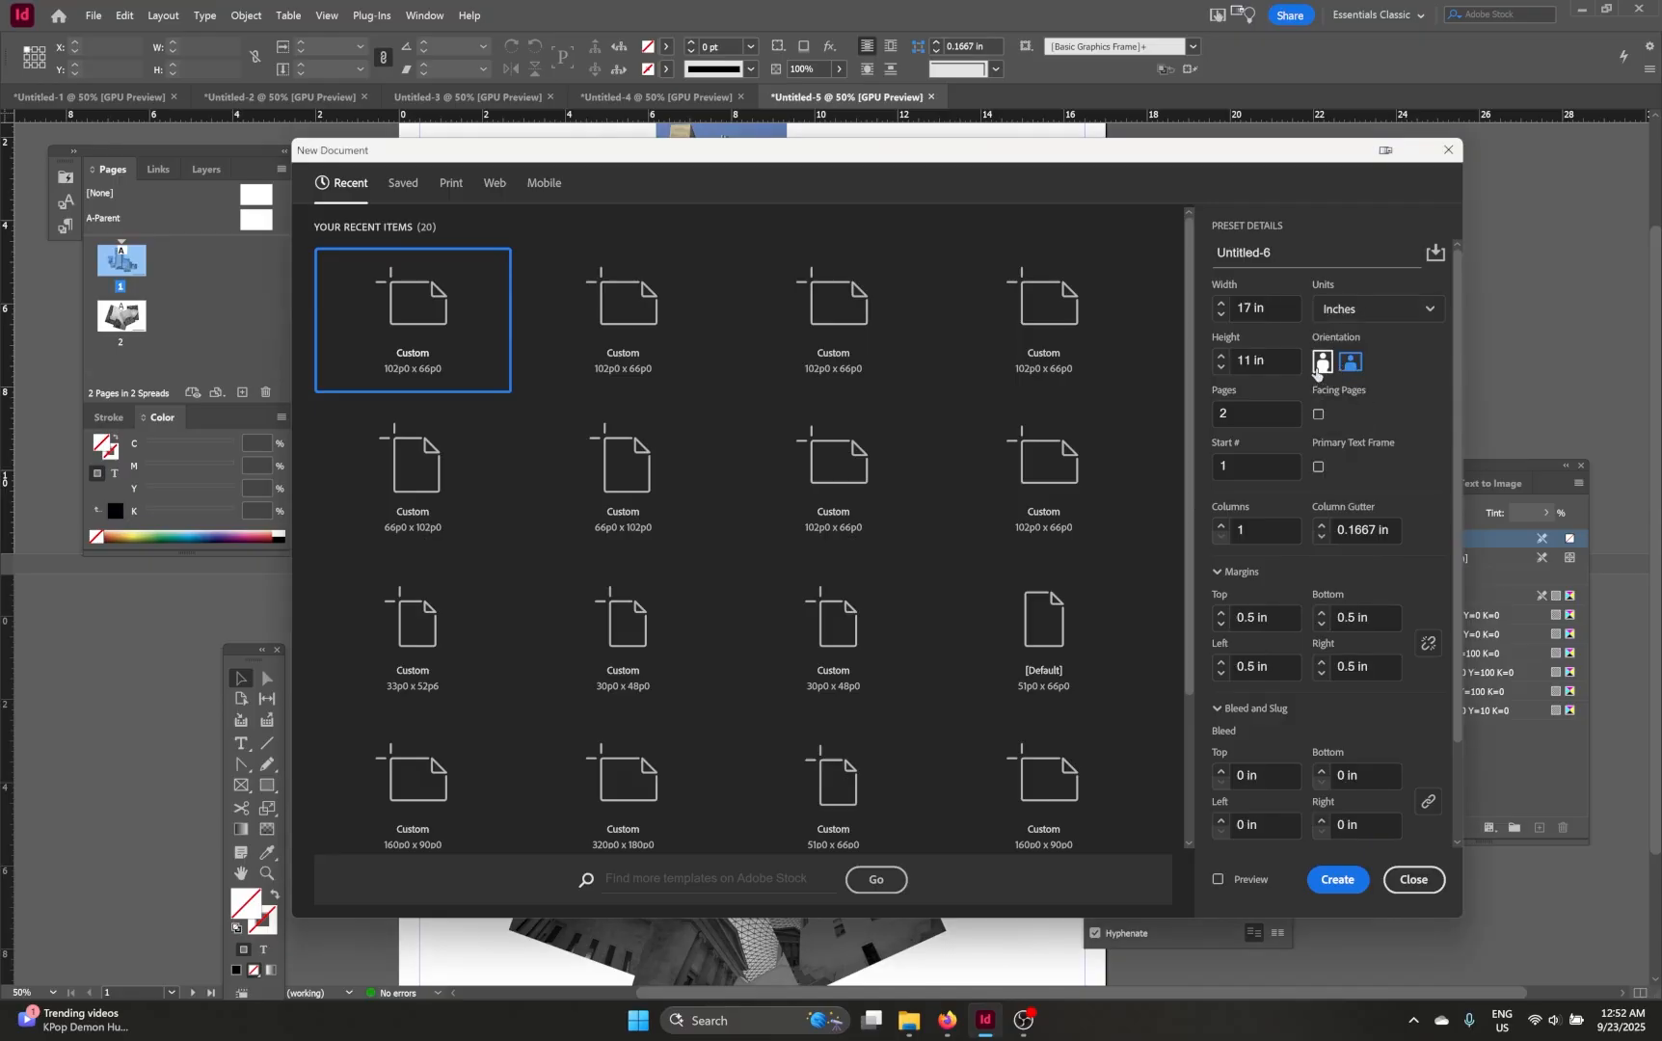
left_click(1320, 364)
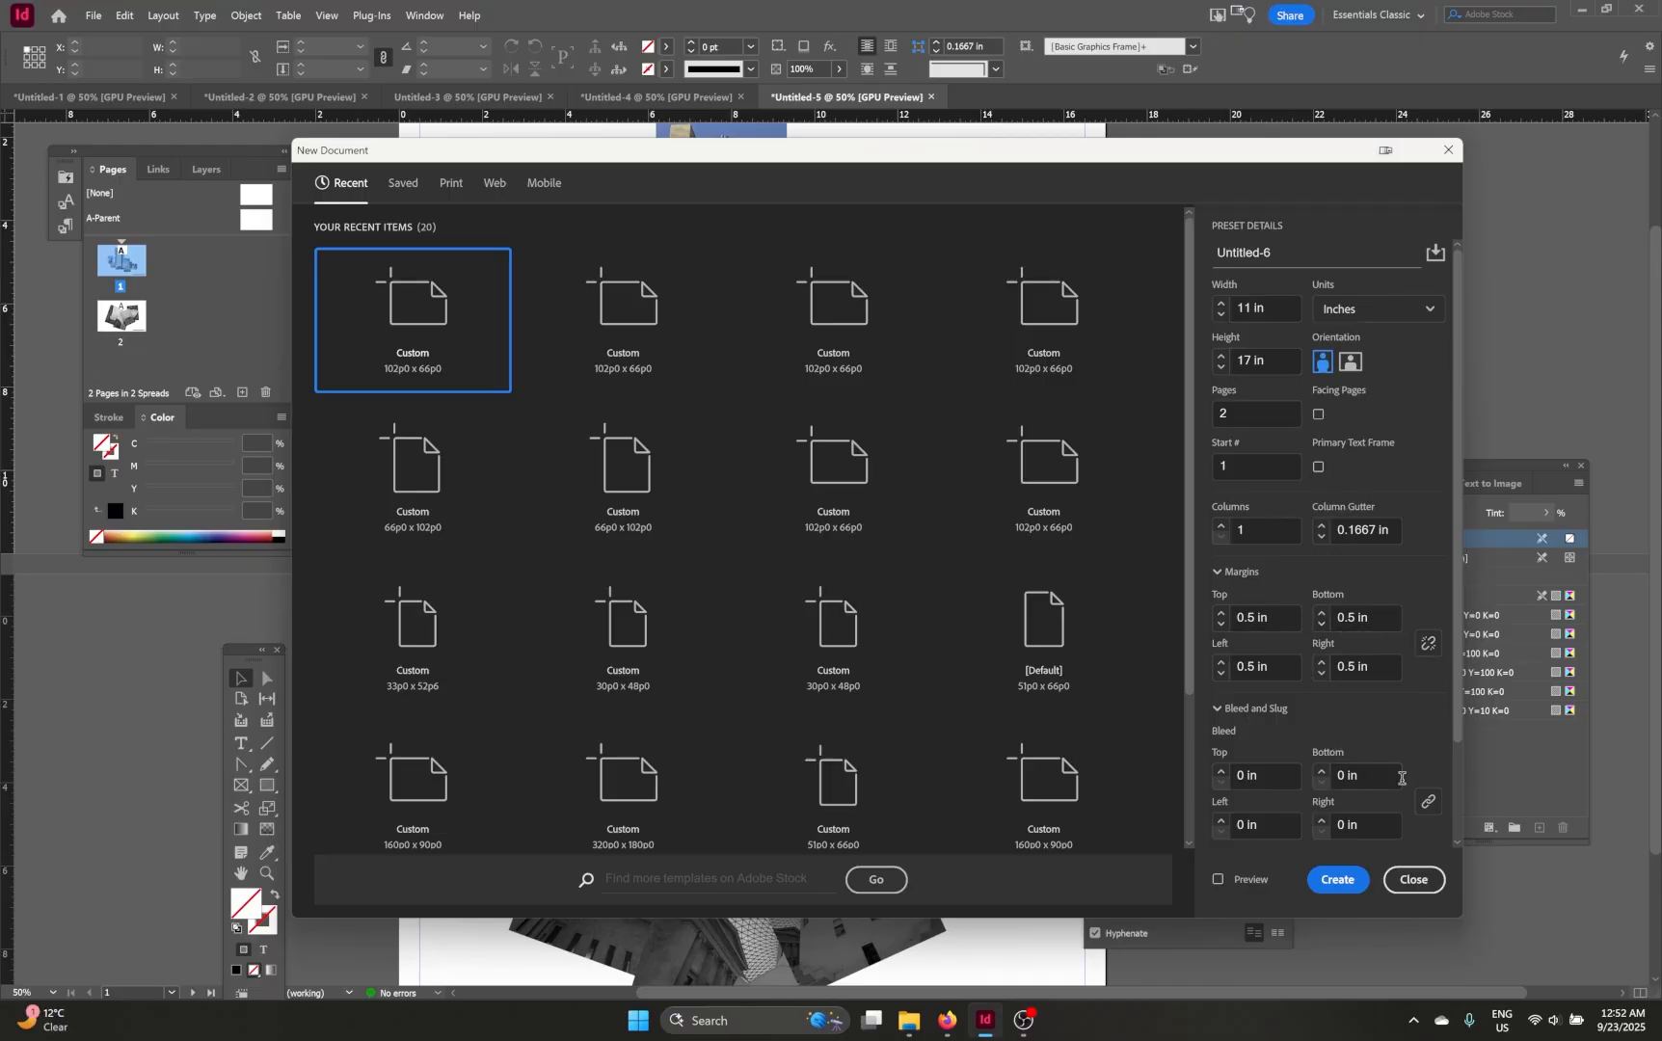
left_click(1336, 880)
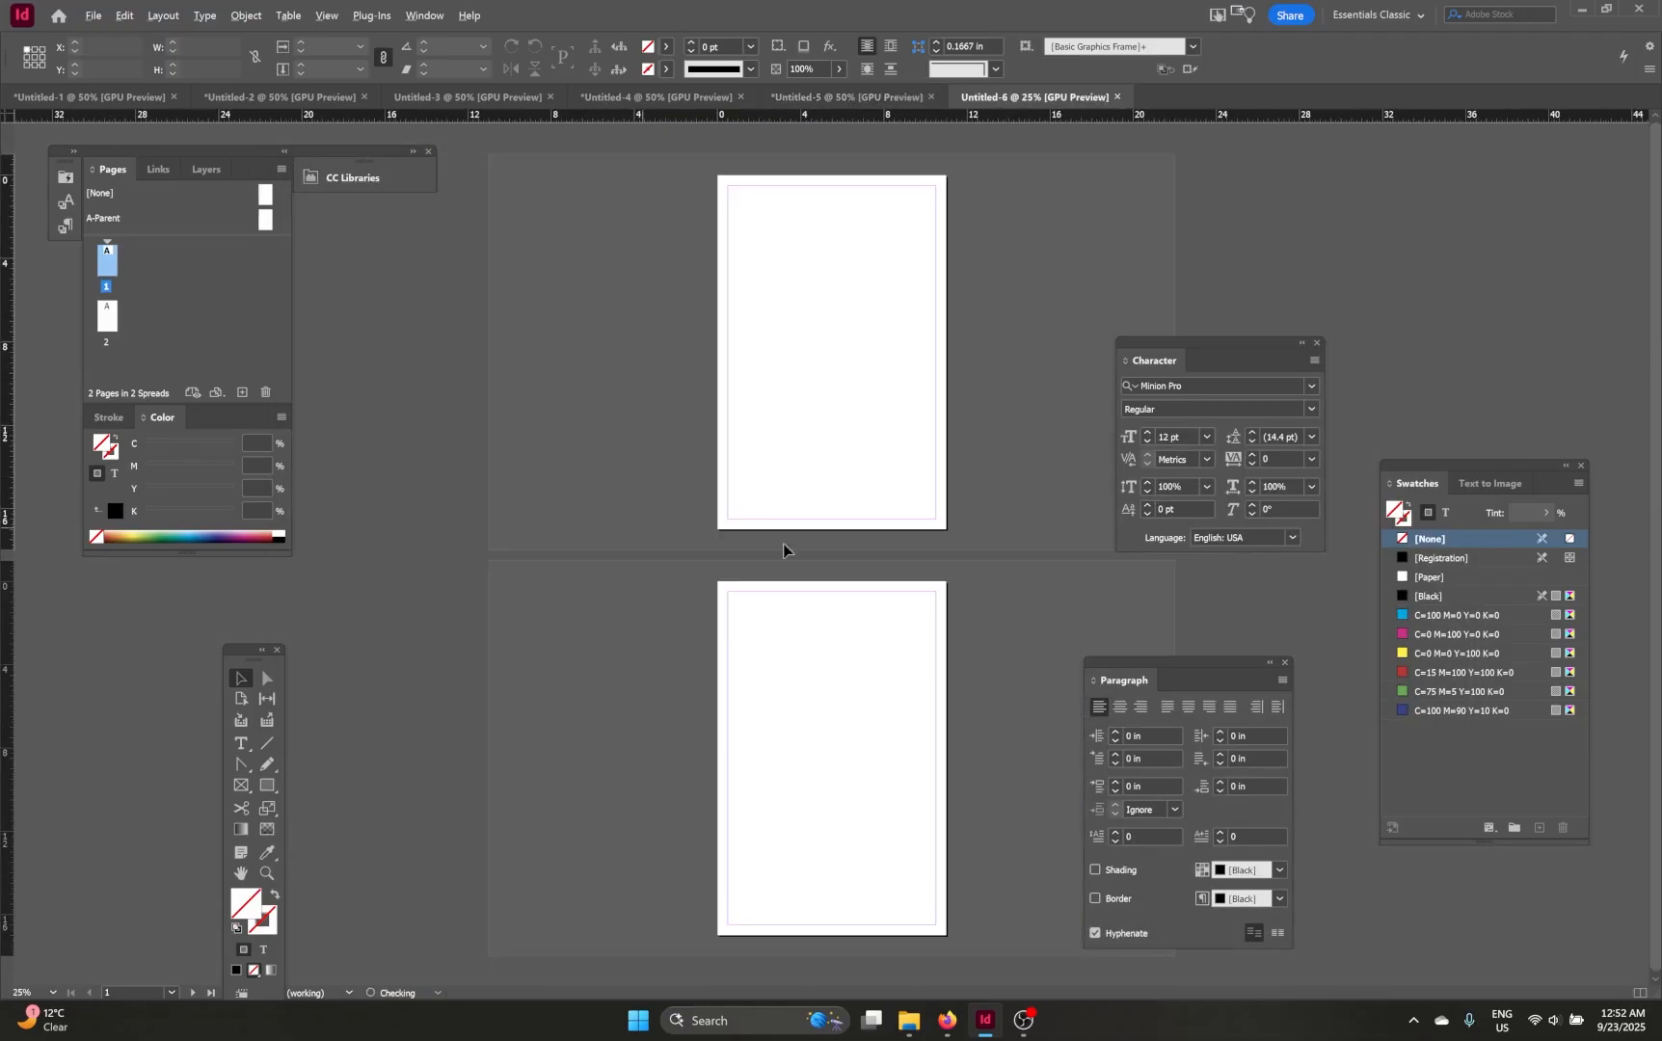
Step: Draw a rectangle frame filling page 1's margins, about 10 x 16 in
key("ctrl+=")
scroll(824, 385, "up", 5)
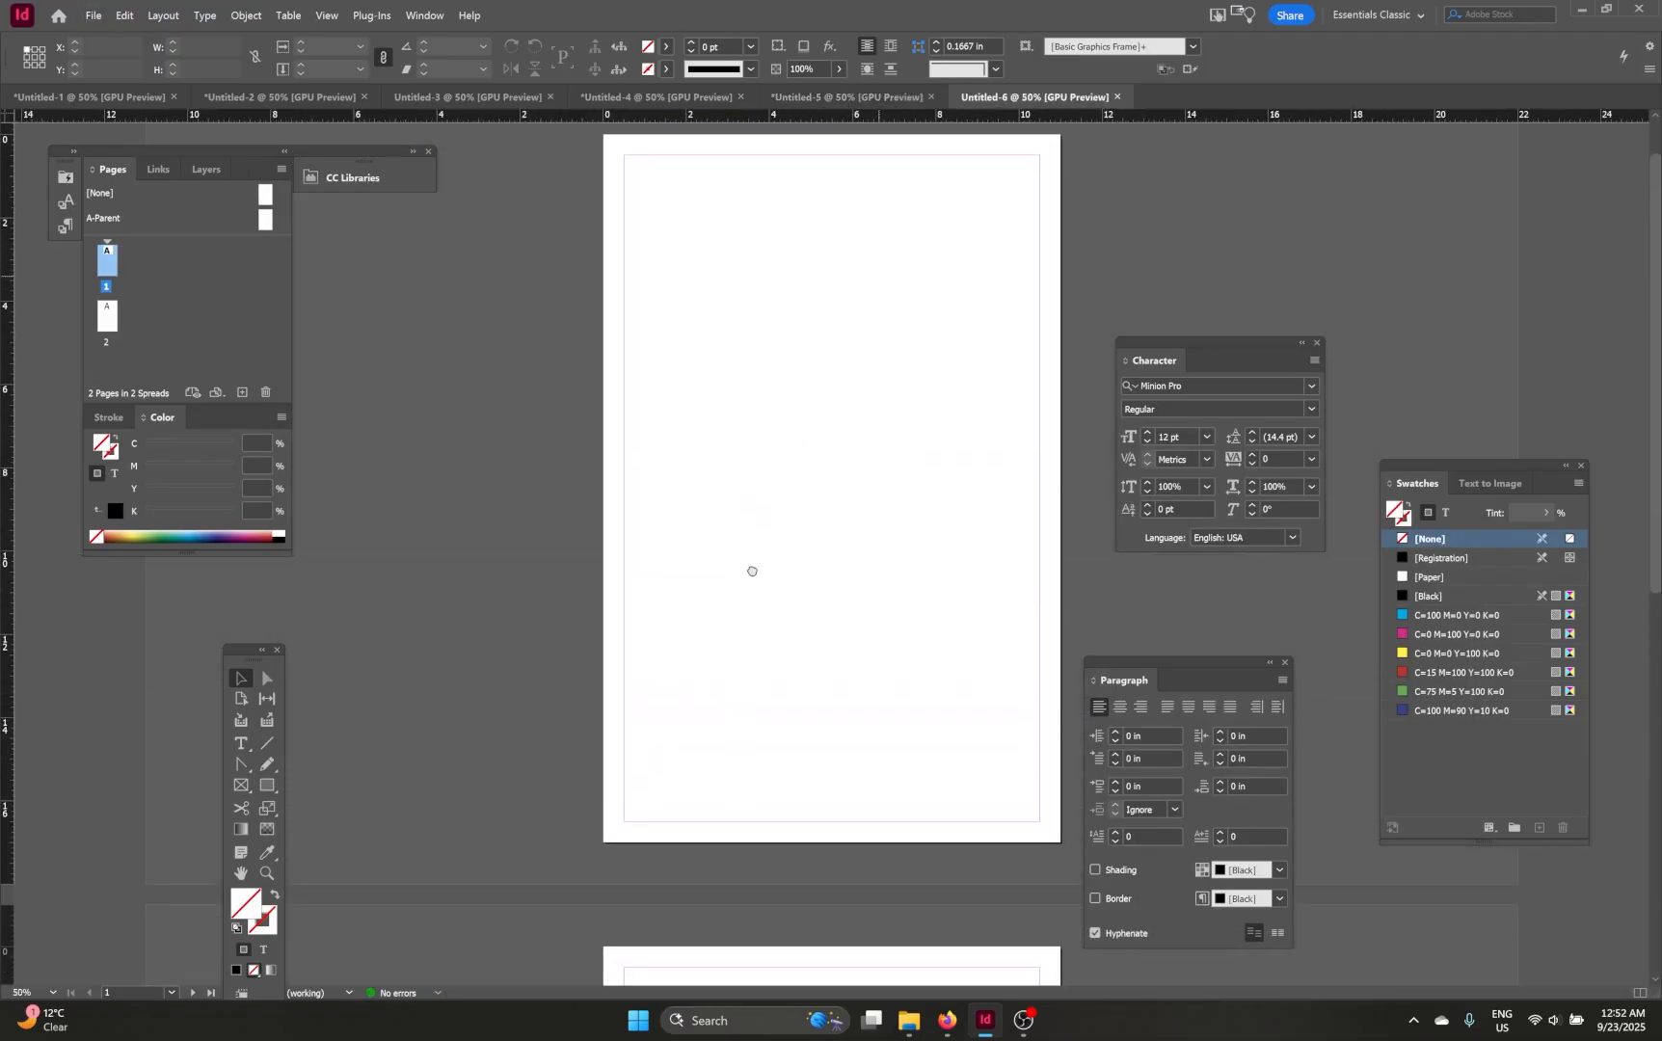
scroll(757, 549, "down", 5)
scroll(783, 462, "up", 5)
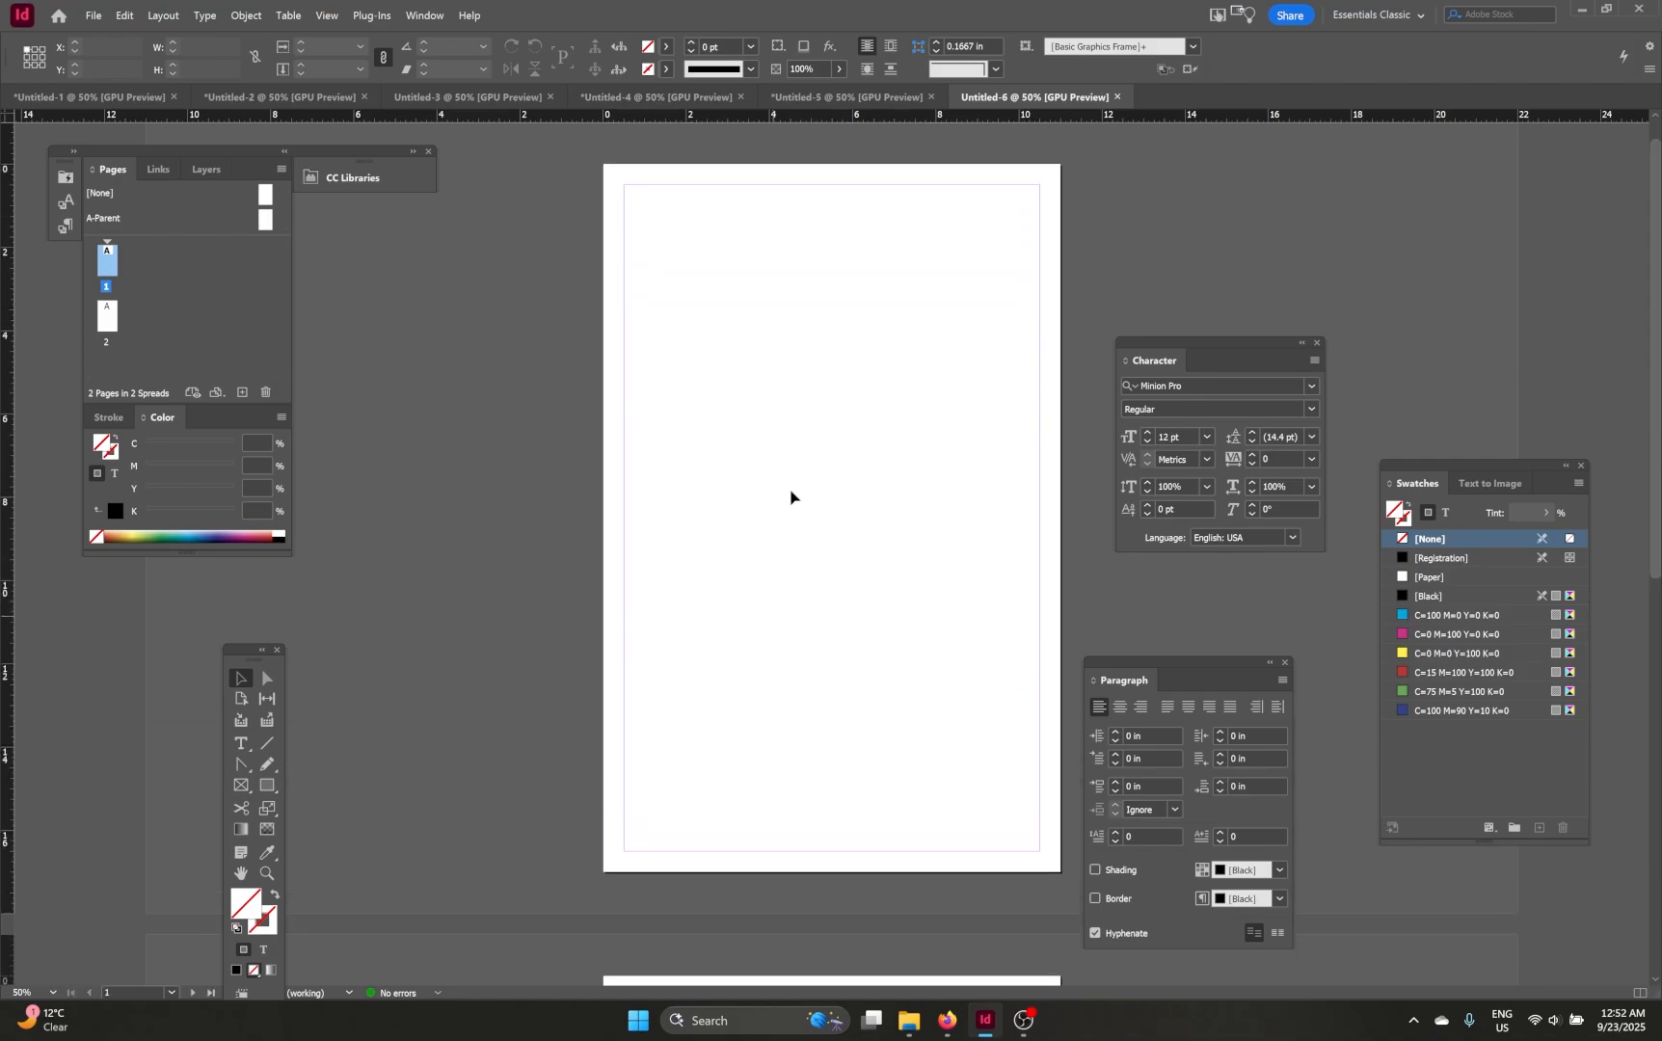
scroll(771, 434, "up", 1)
scroll(747, 383, "down", 1)
left_click(241, 786)
left_click_drag(625, 185, 1039, 851)
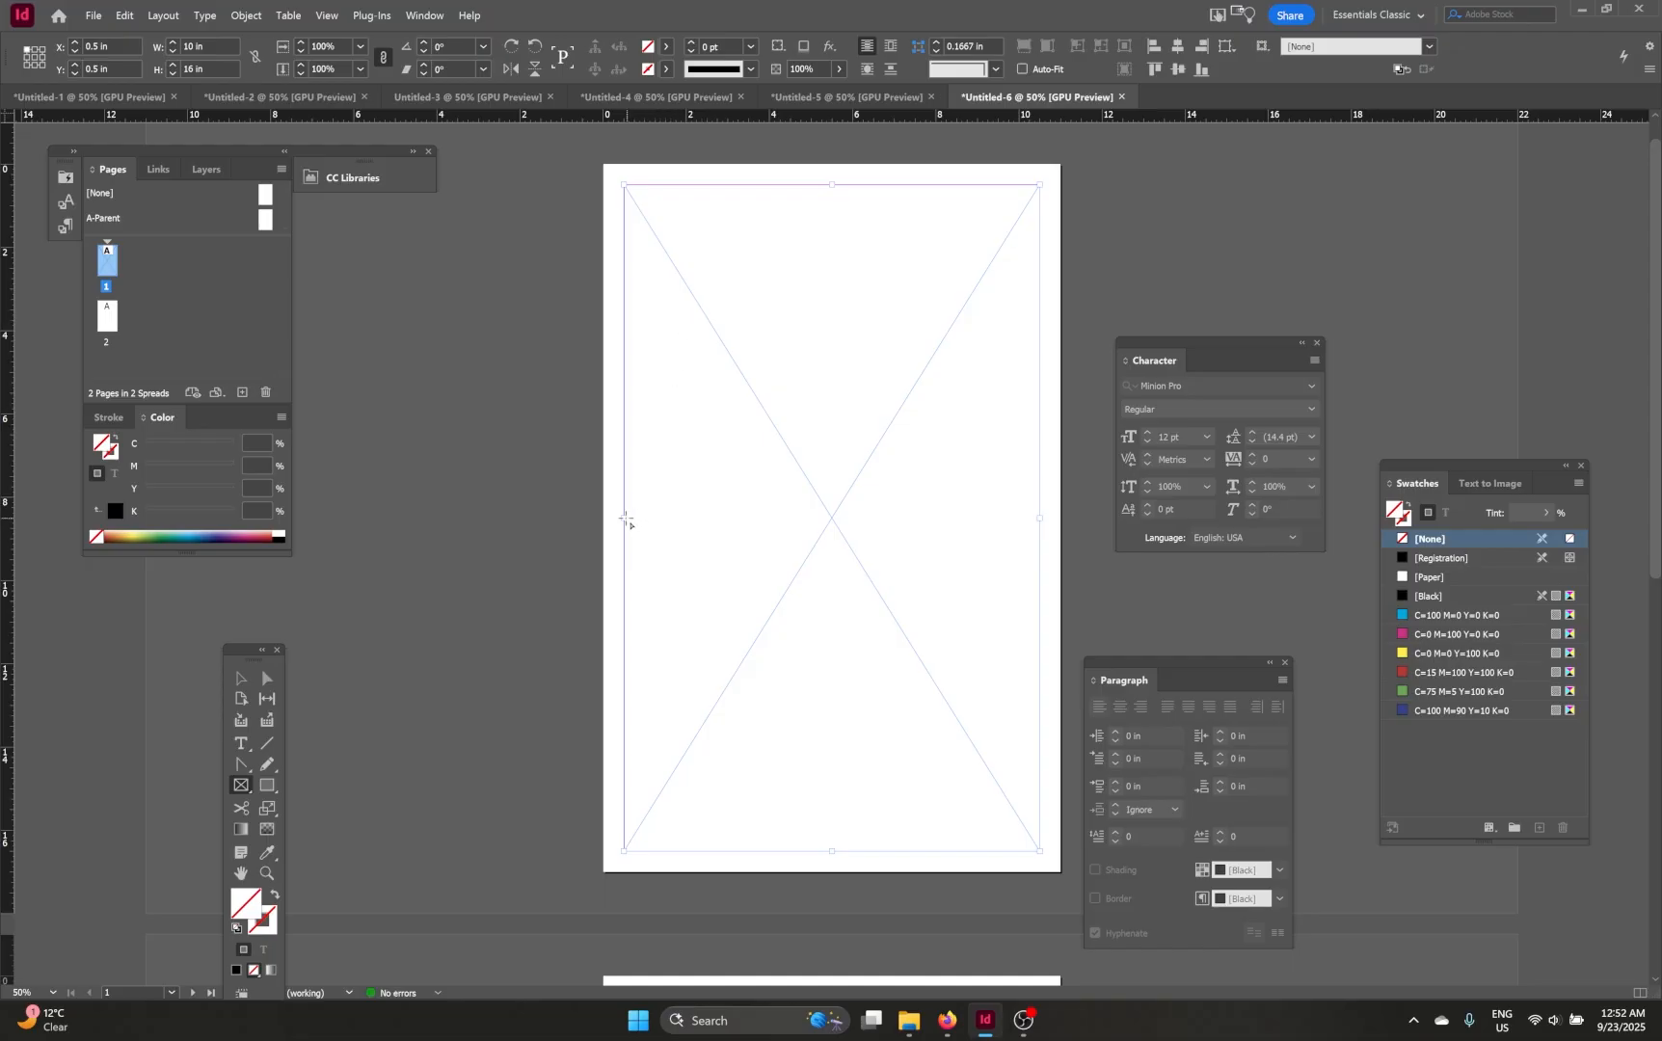
Step: Draw a matching rectangle frame within page 2's margins
scroll(622, 521, "down", 8)
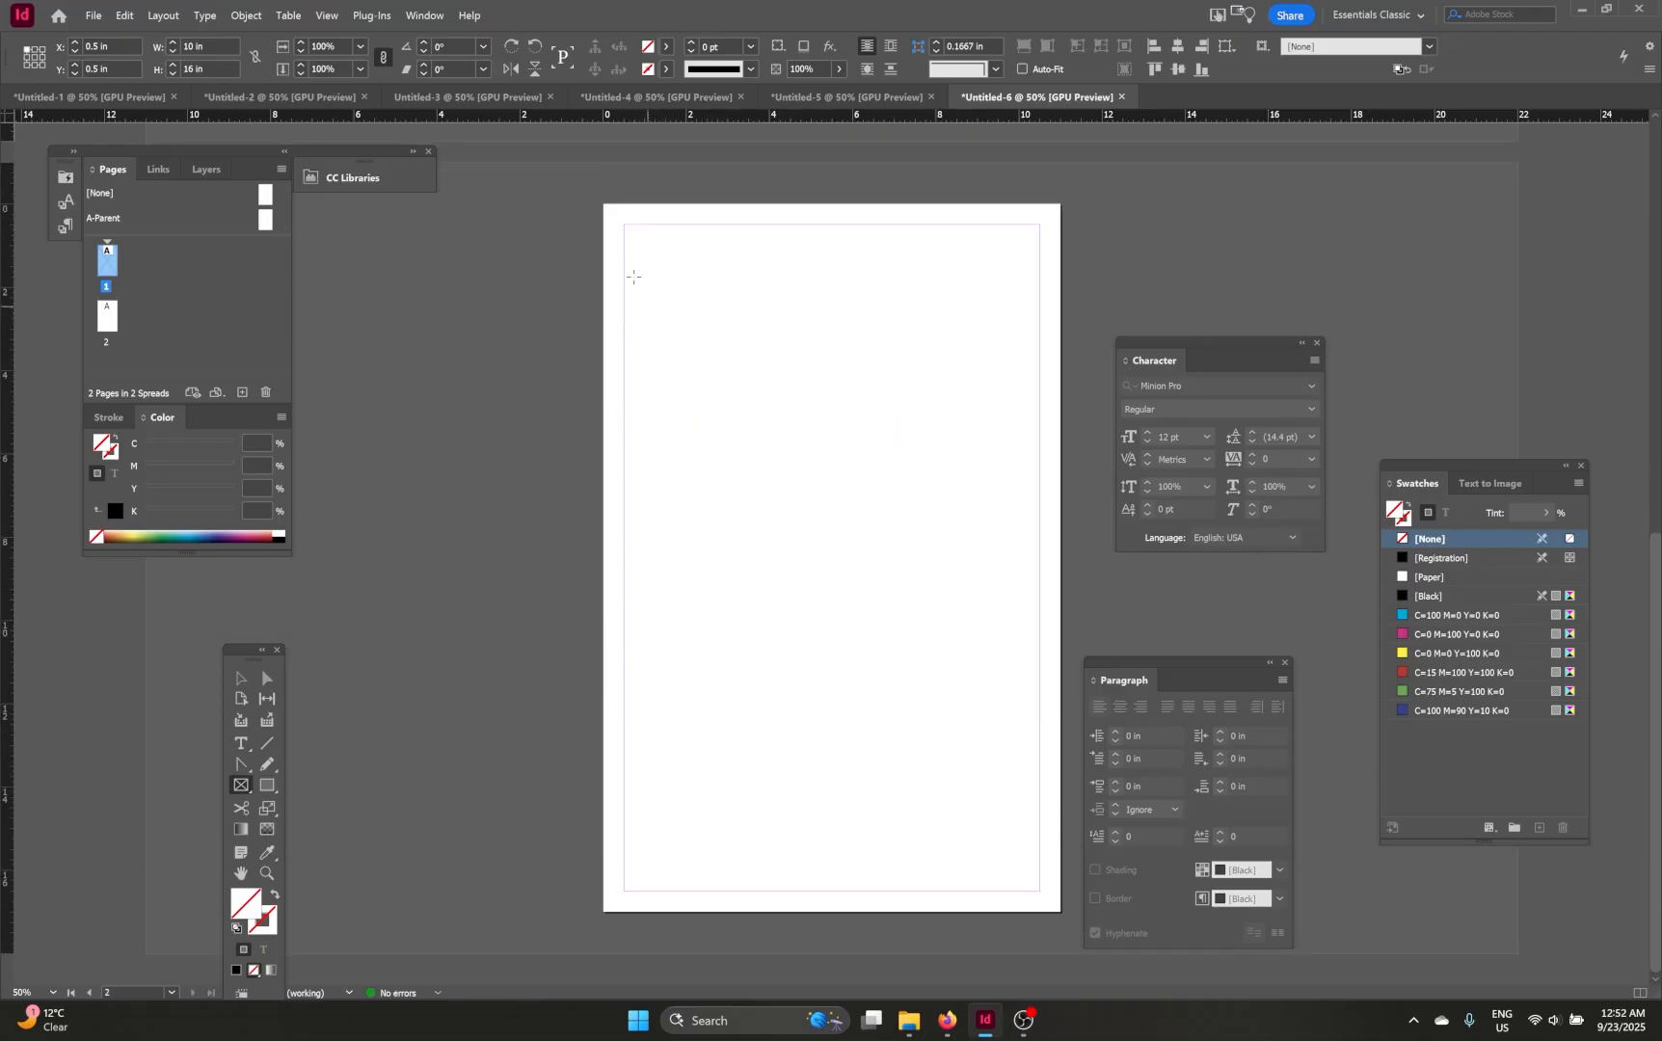
left_click_drag(625, 226, 1043, 899)
scroll(816, 914, "up", 8)
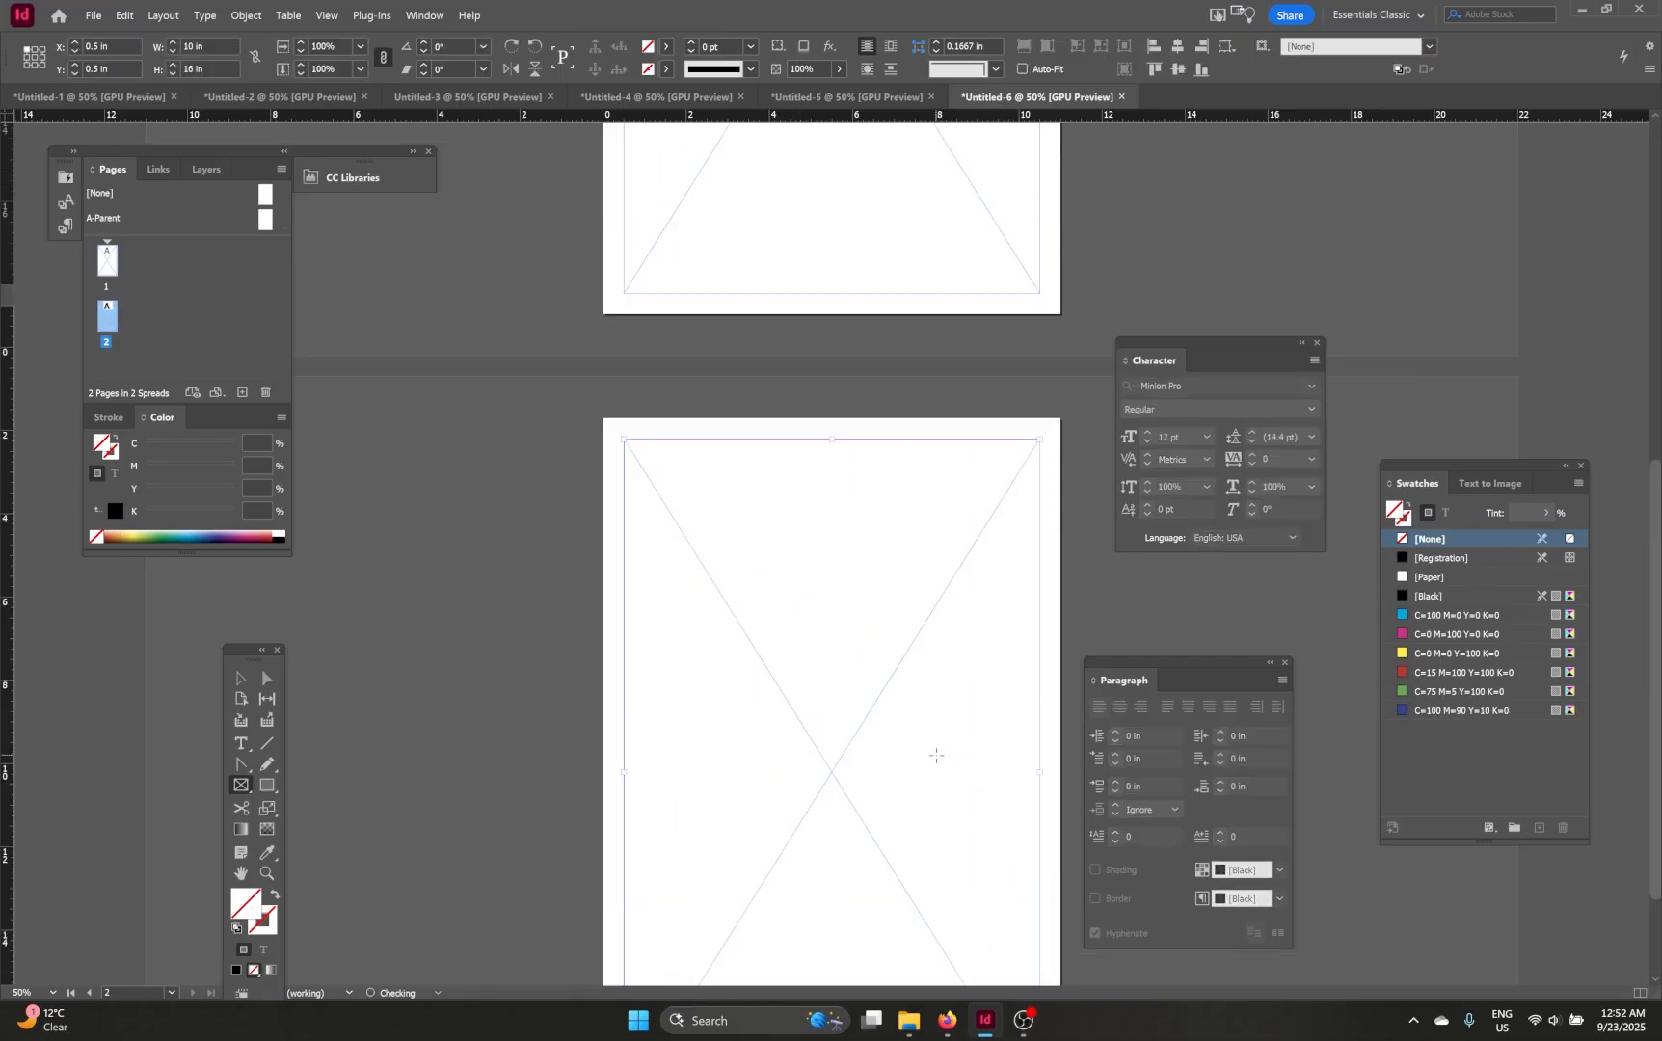
Step: Drag the colour montage image from File Explorer into page 1's frame
left_click(925, 1021)
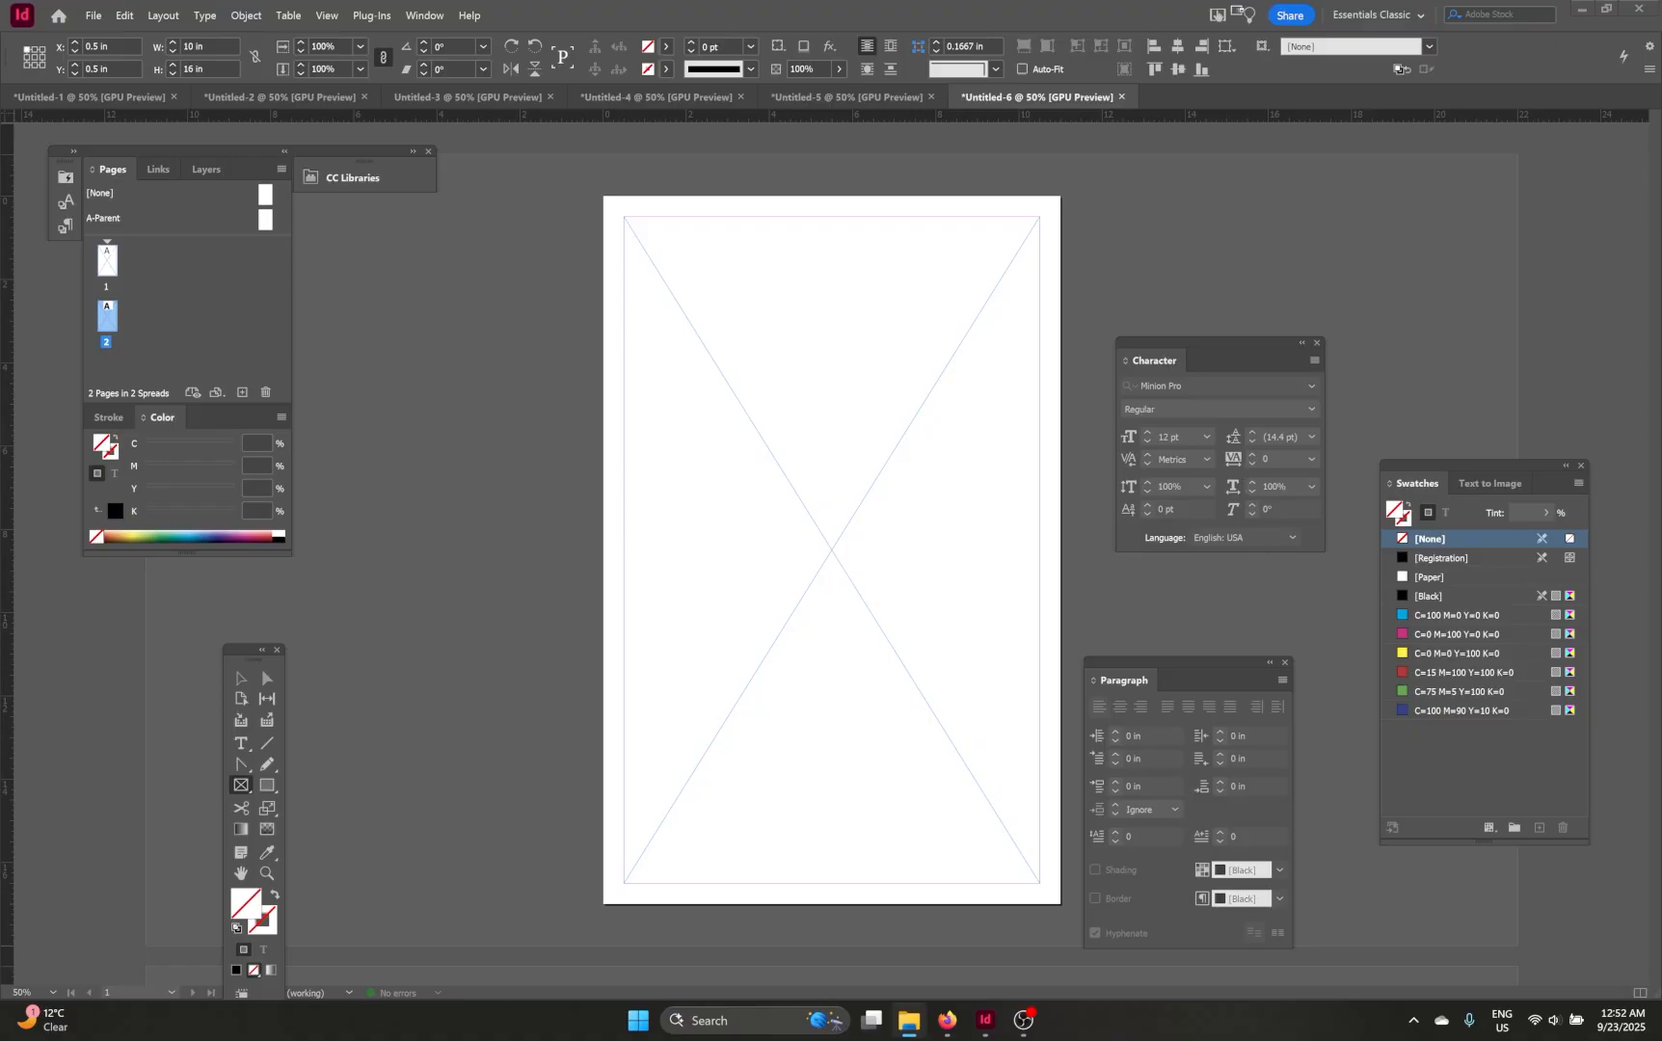
left_click_drag(465, 459, 798, 487)
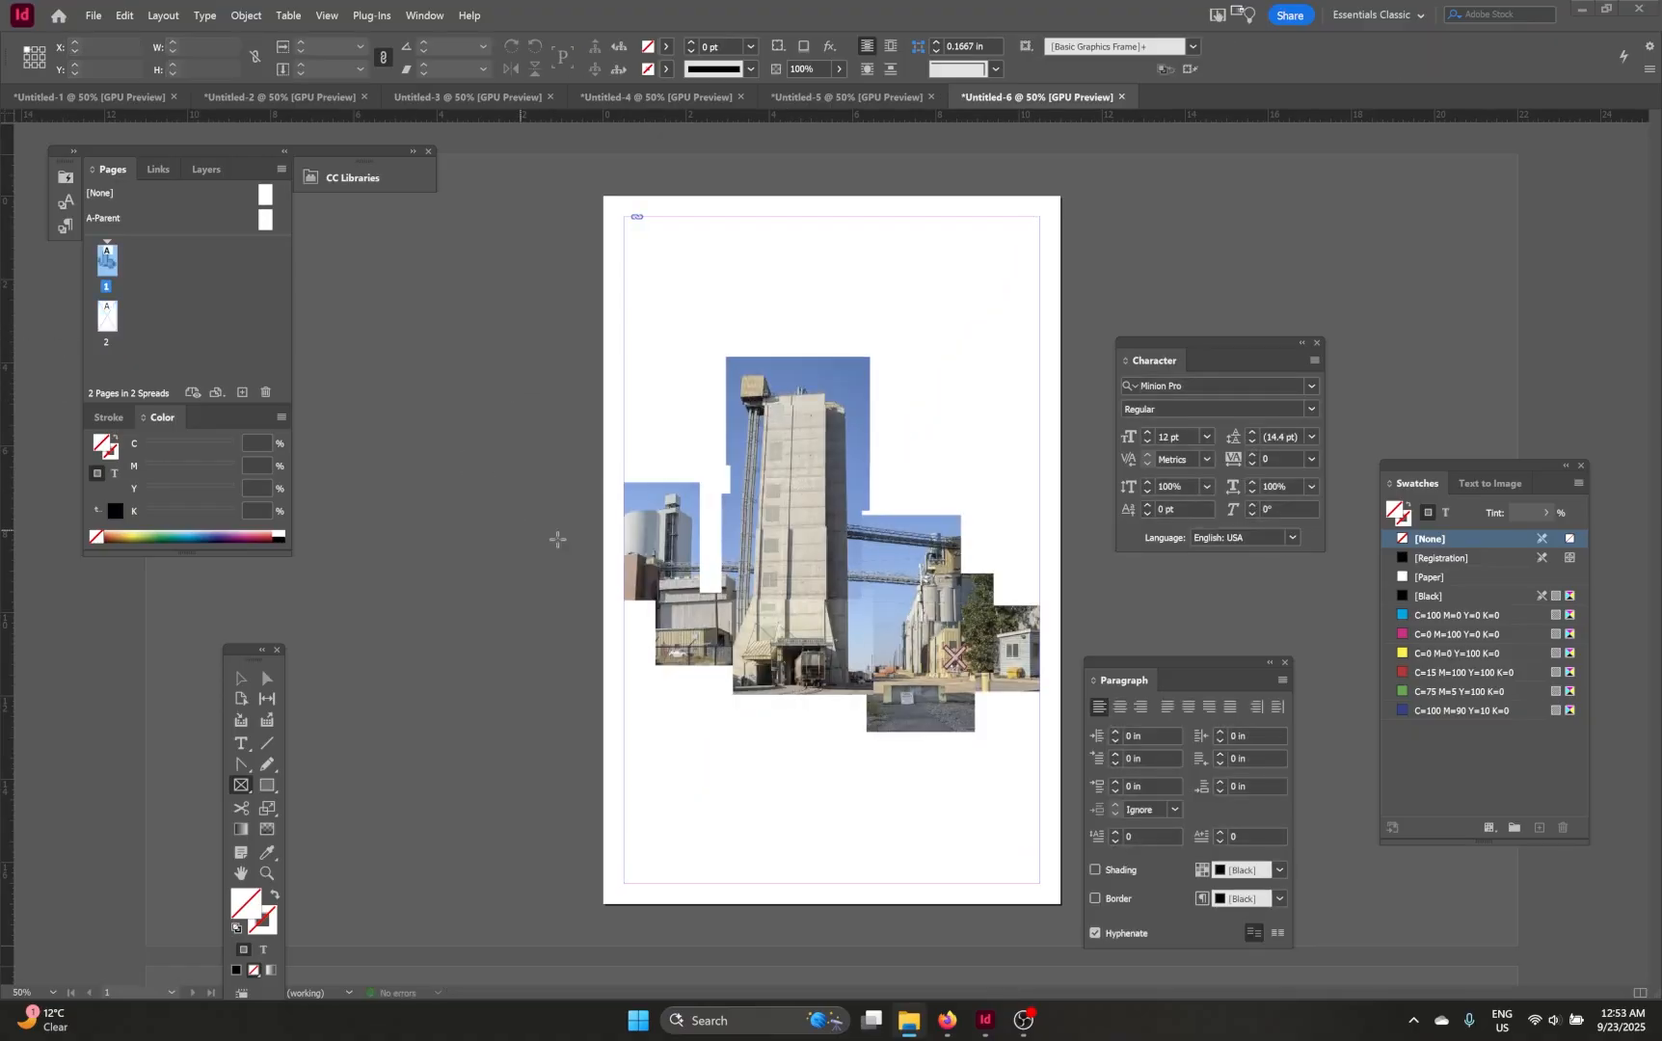
Step: Drag the black-and-white montage image into page 2's frame
scroll(391, 508, "down", 8)
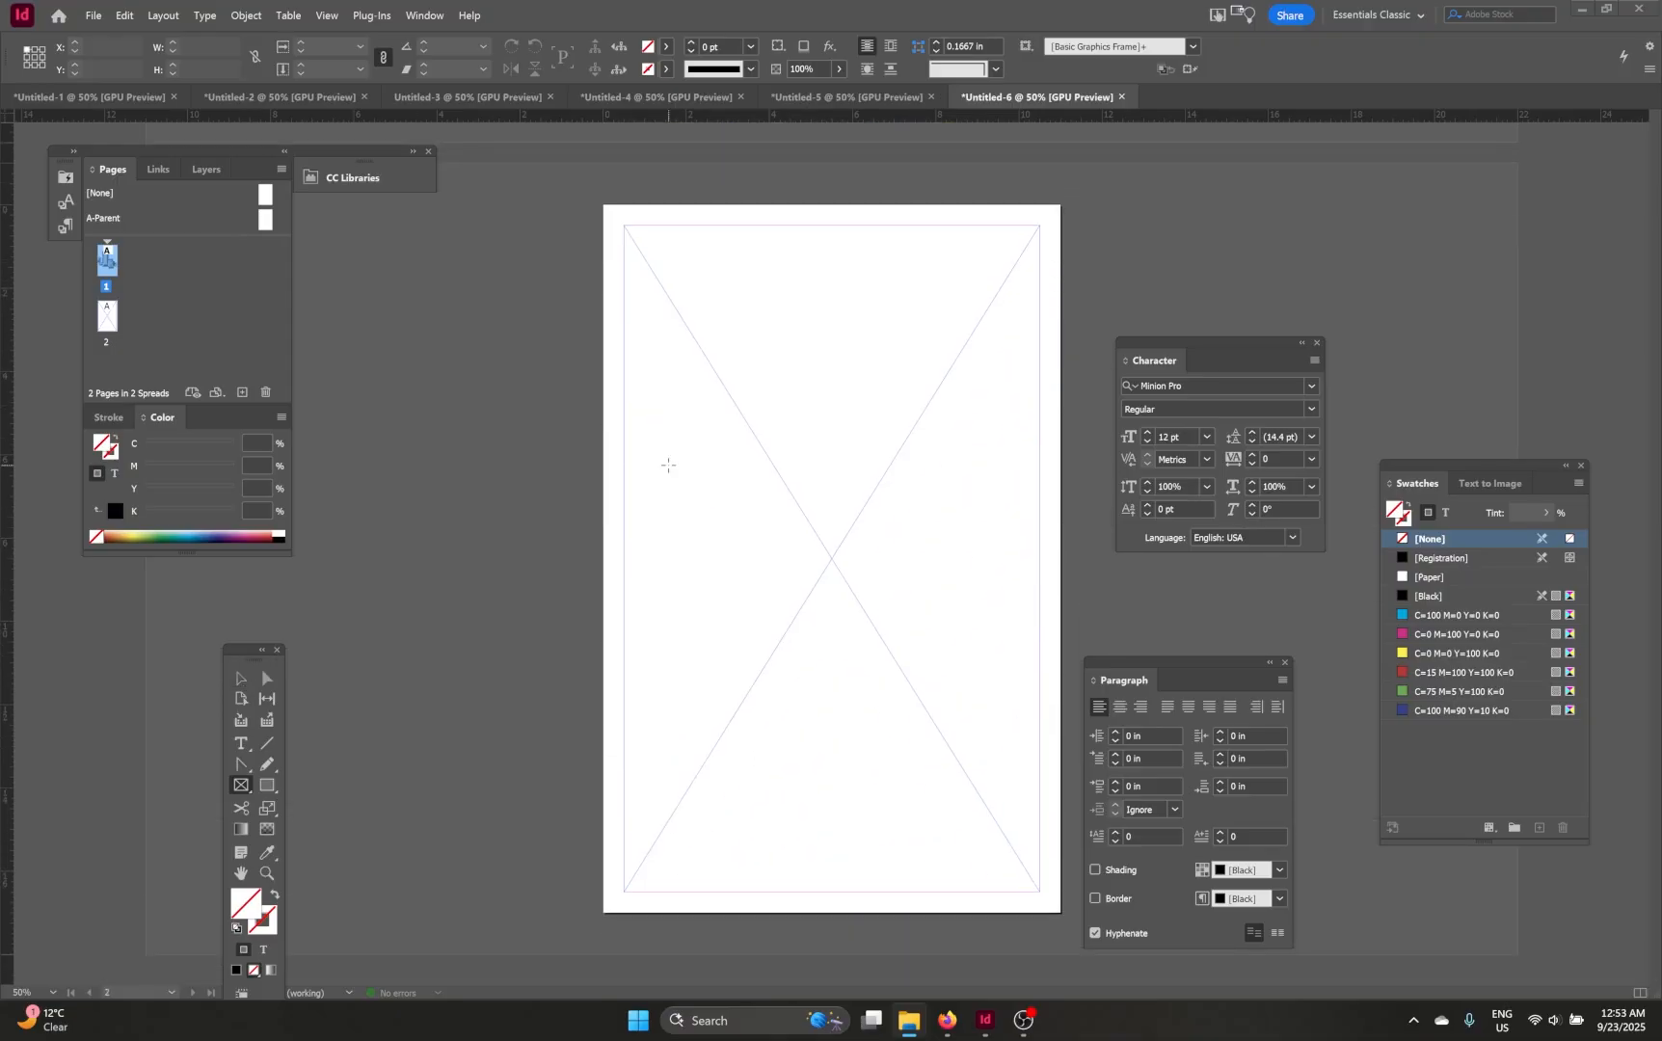
left_click_drag(312, 434, 782, 544)
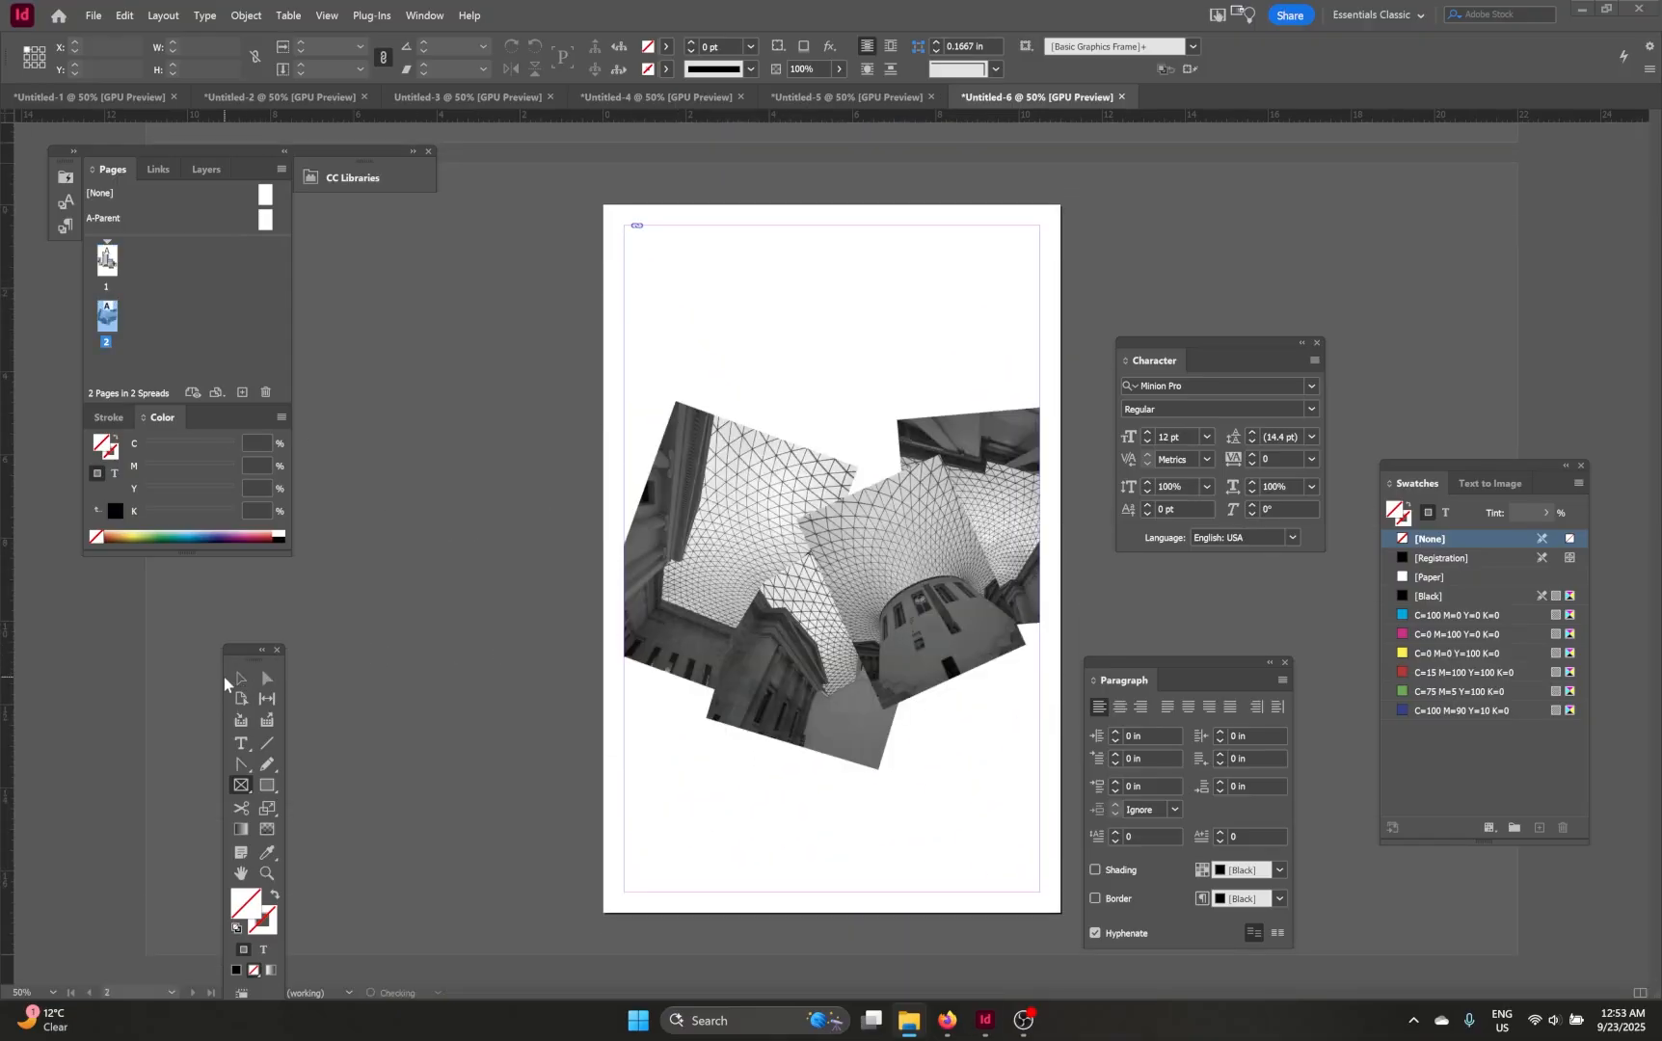
Step: Scale the page 2 montage to fill its frame proportionally
left_click(242, 681)
right_click(832, 536)
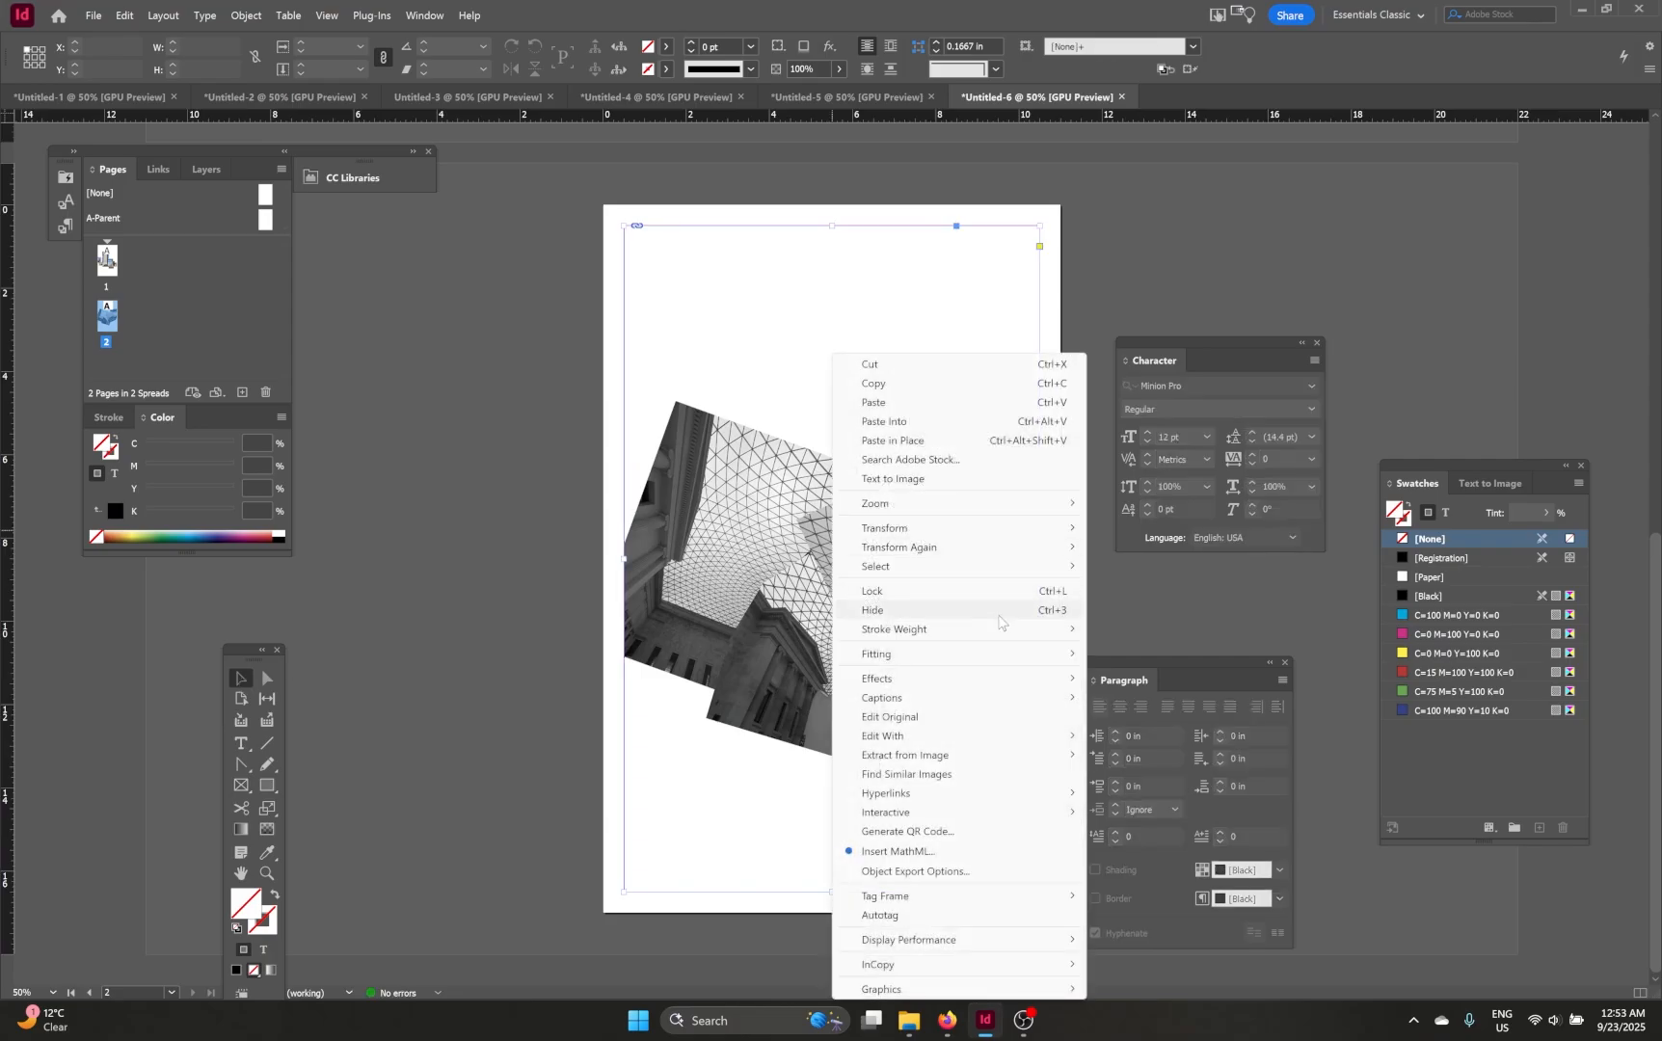
mouse_move(948, 656)
left_click(1107, 659)
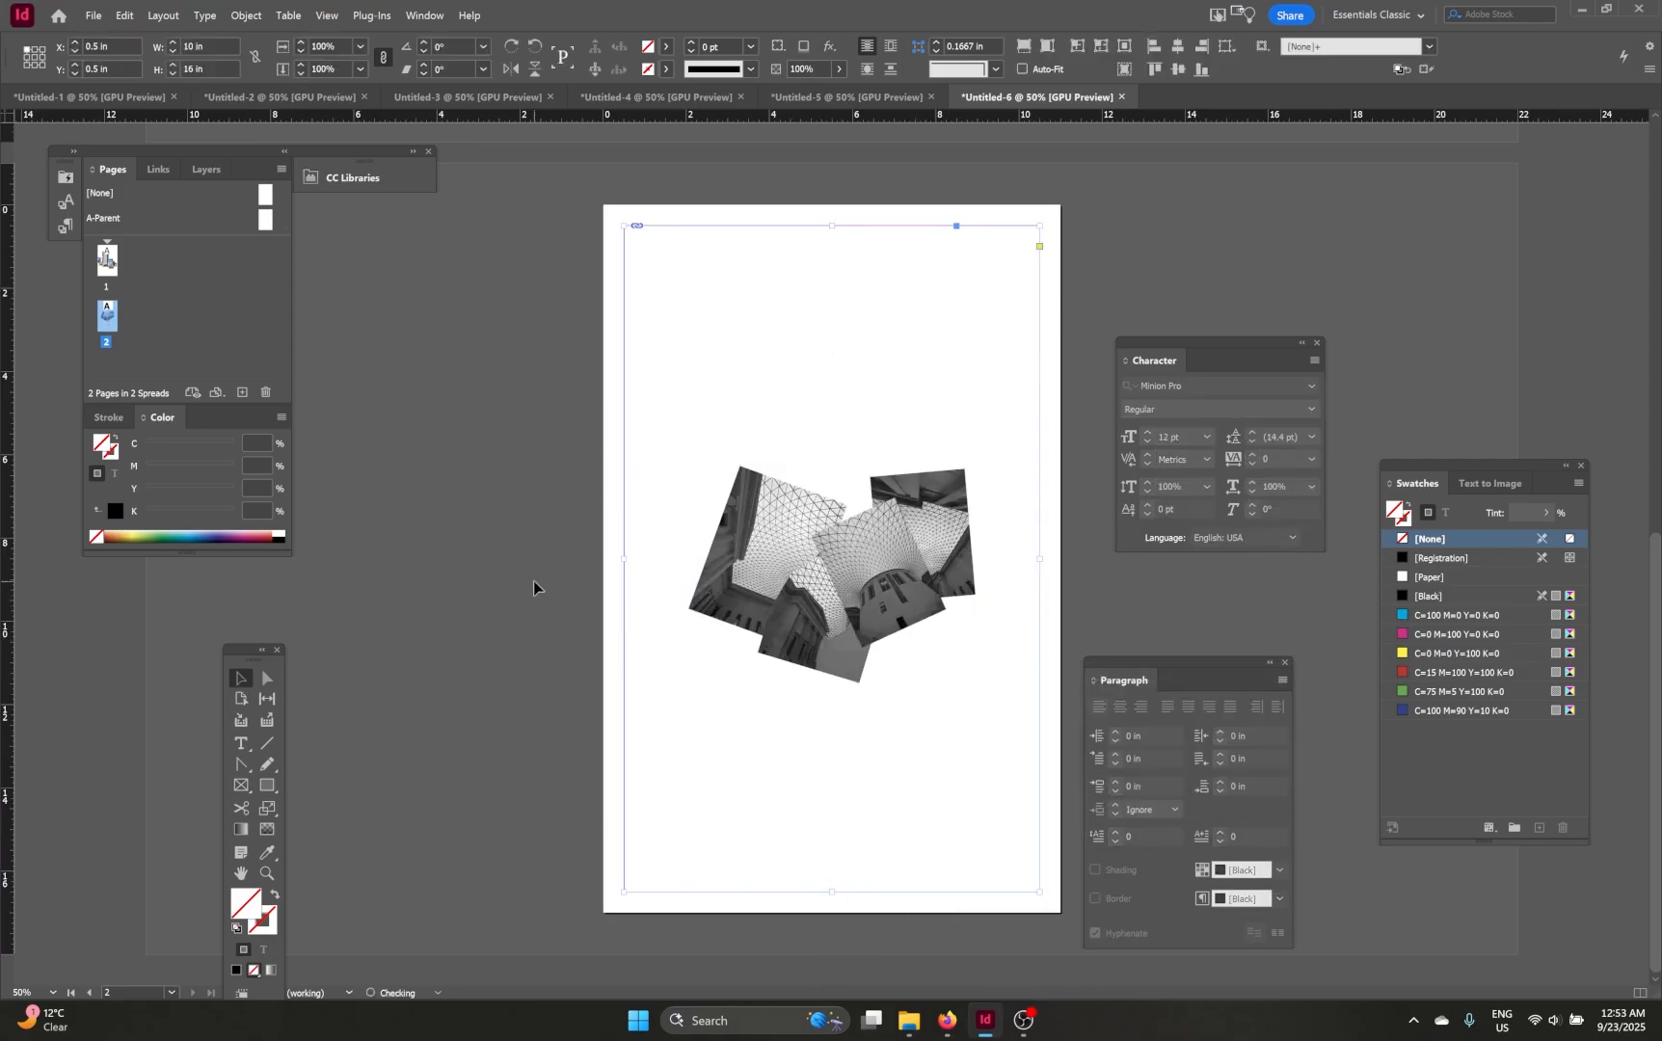
right_click(900, 583)
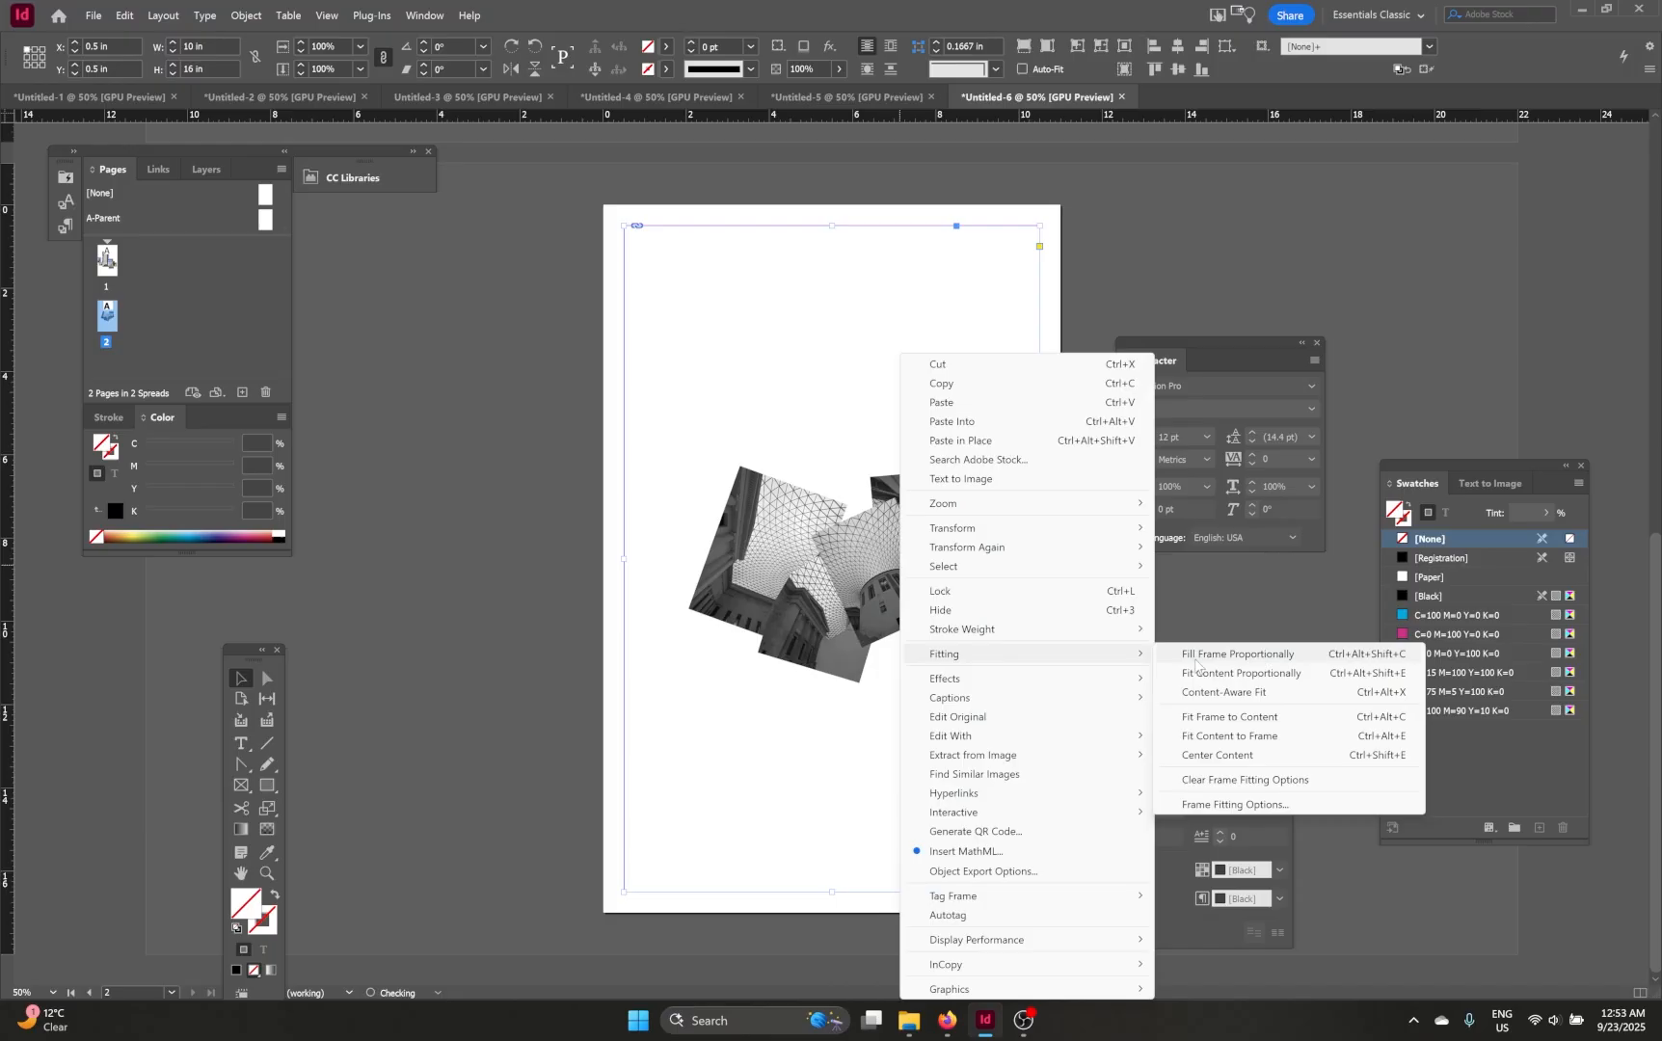
left_click(1197, 659)
Step: Scale the page 1 montage to fill its frame proportionally
scroll(535, 542, "up", 6)
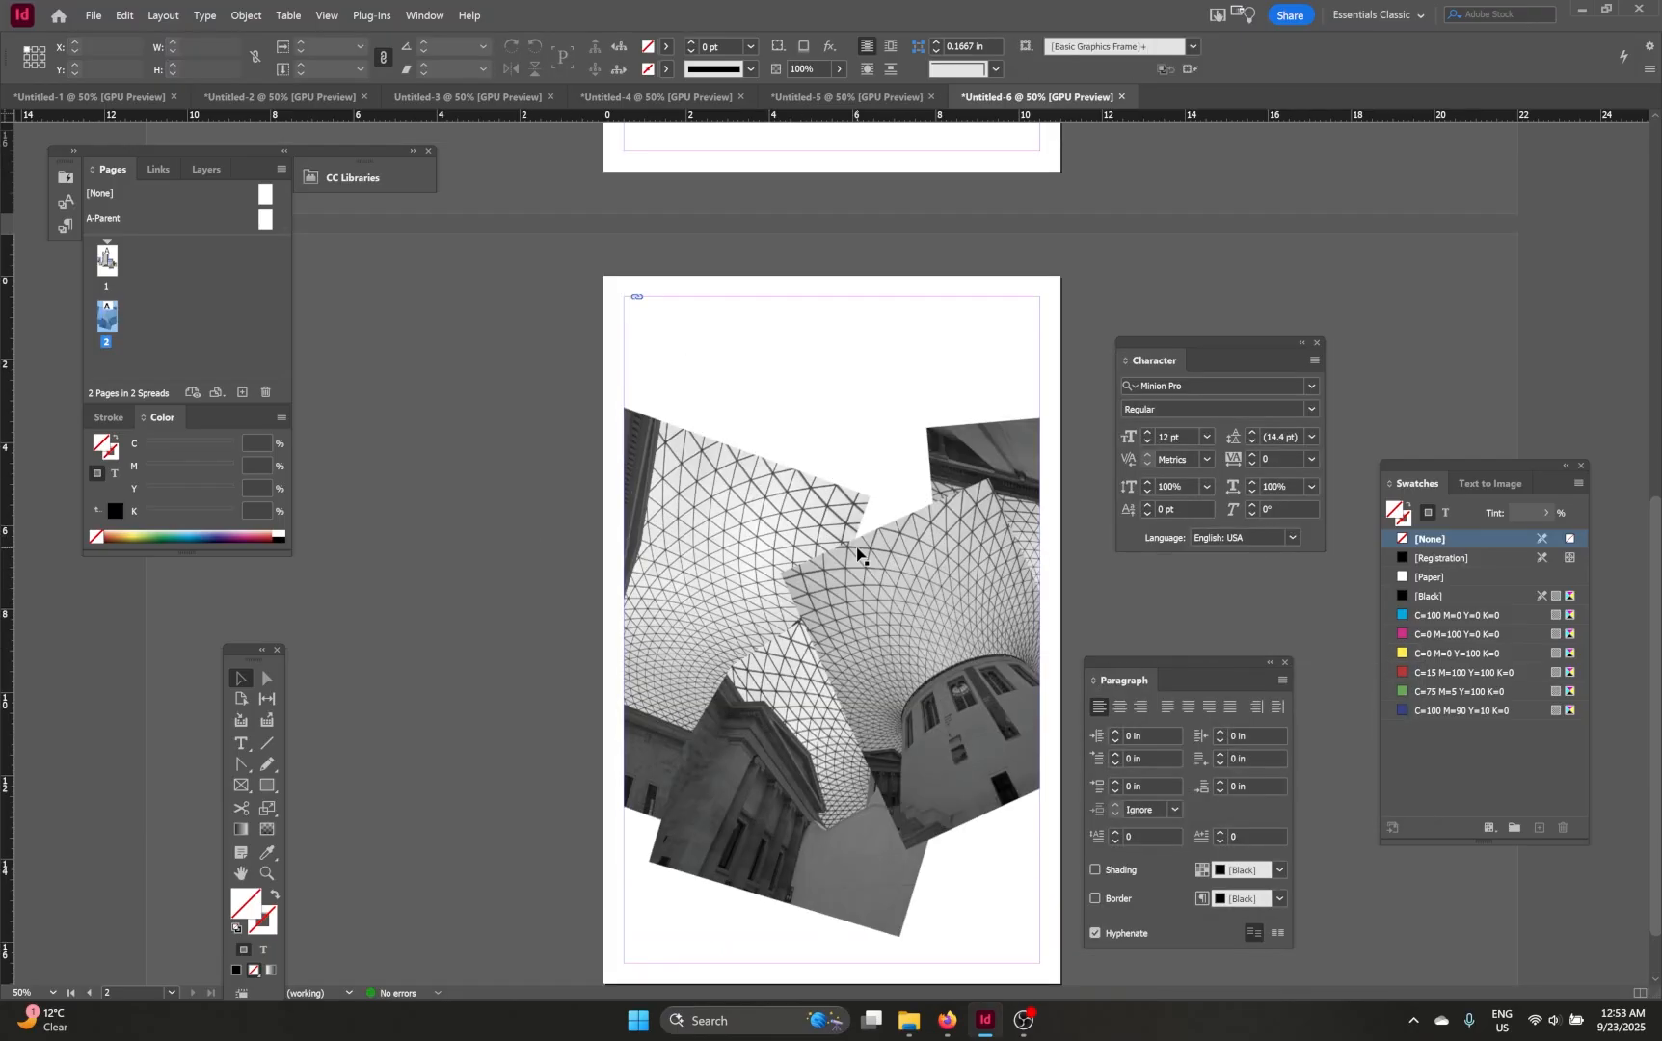
right_click(851, 577)
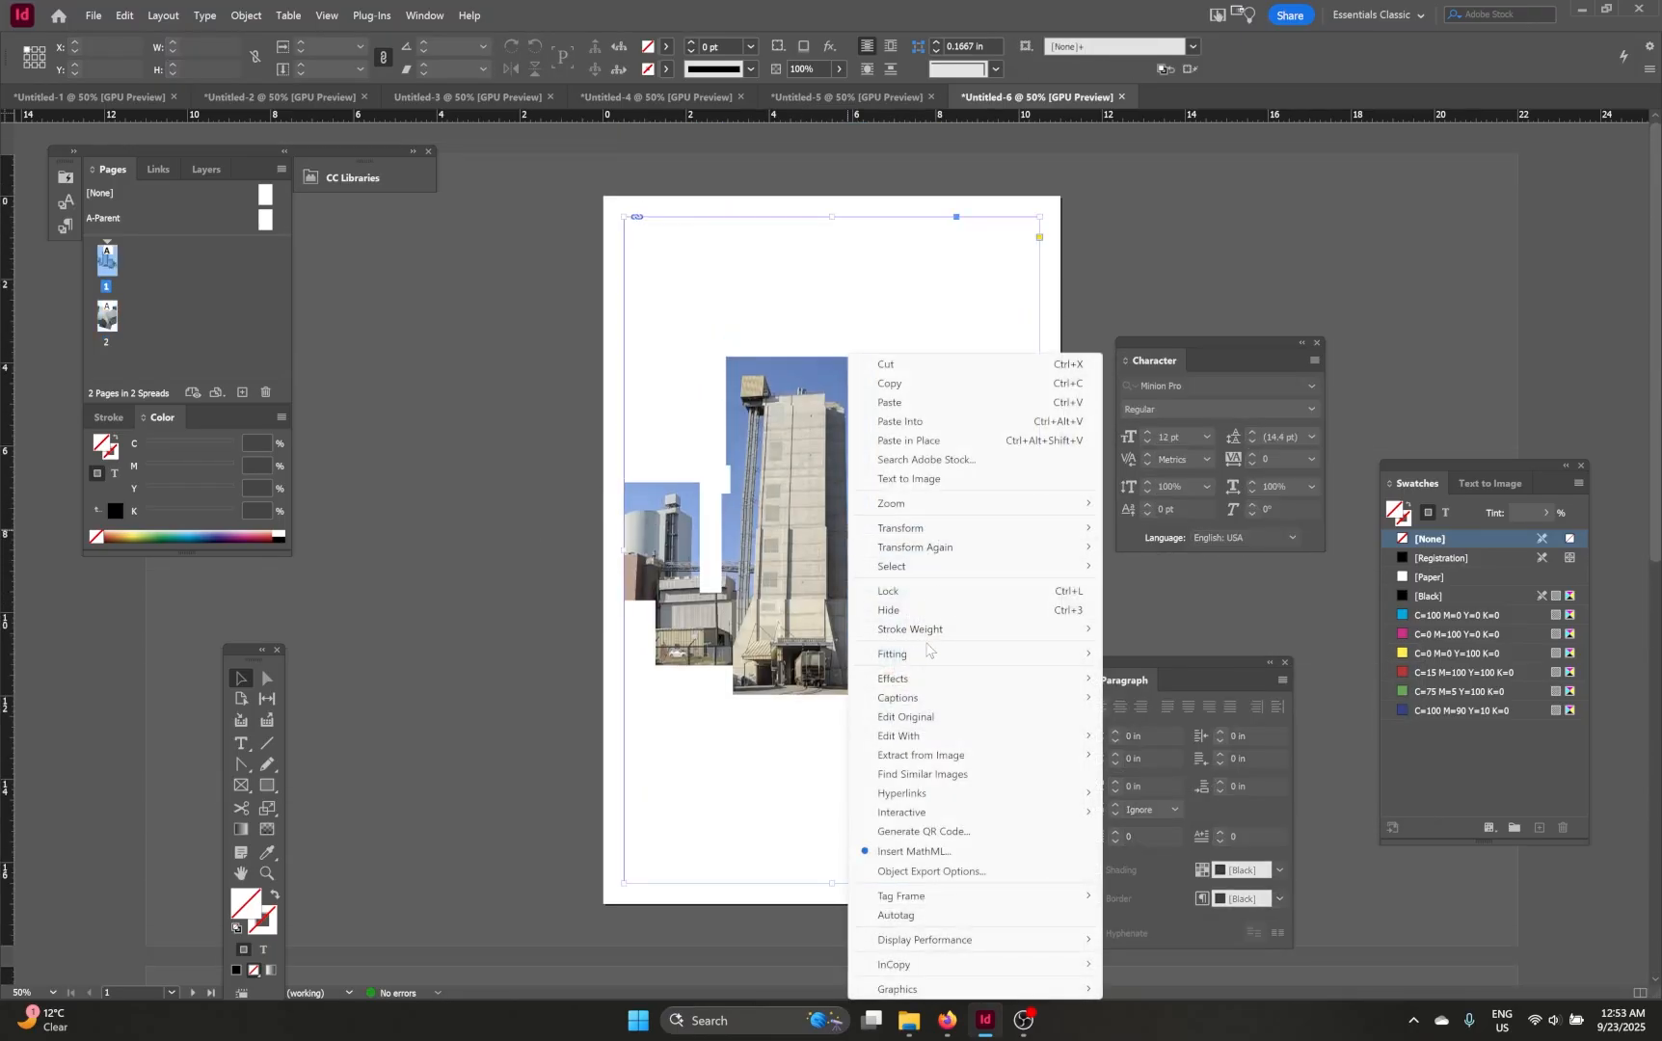
mouse_move(930, 654)
left_click(1134, 655)
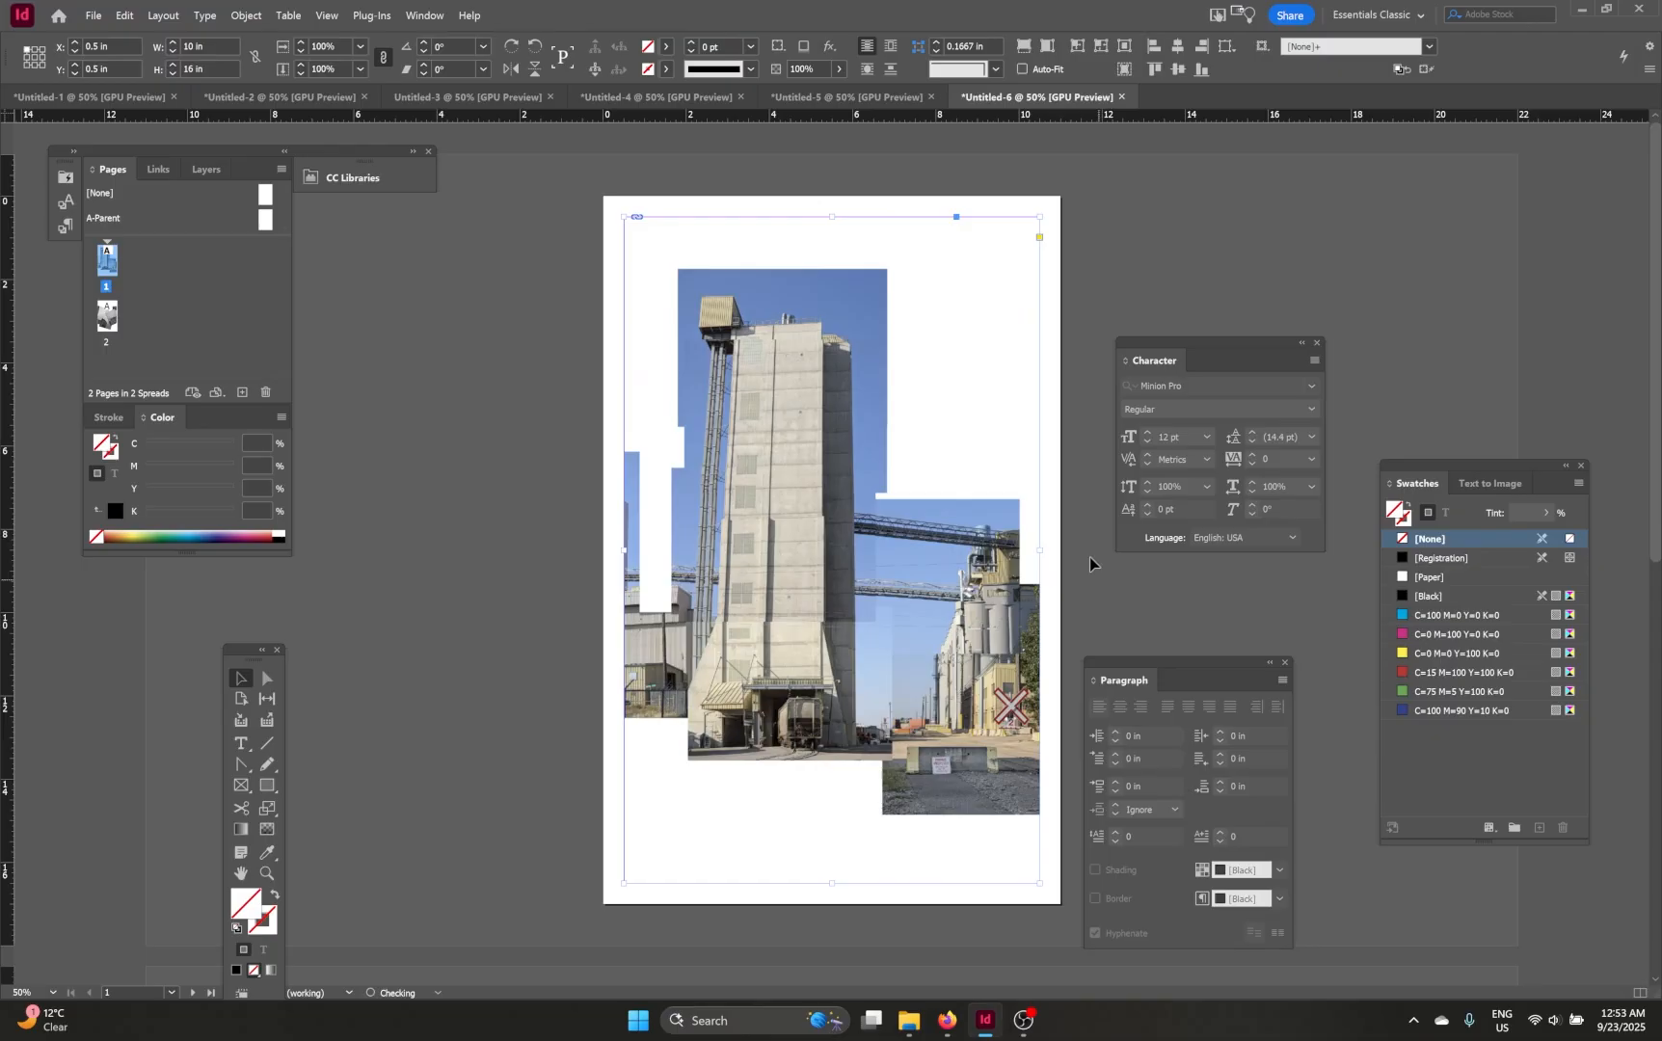
left_click(1092, 321)
scroll(924, 367, "down", 1)
left_click(767, 521)
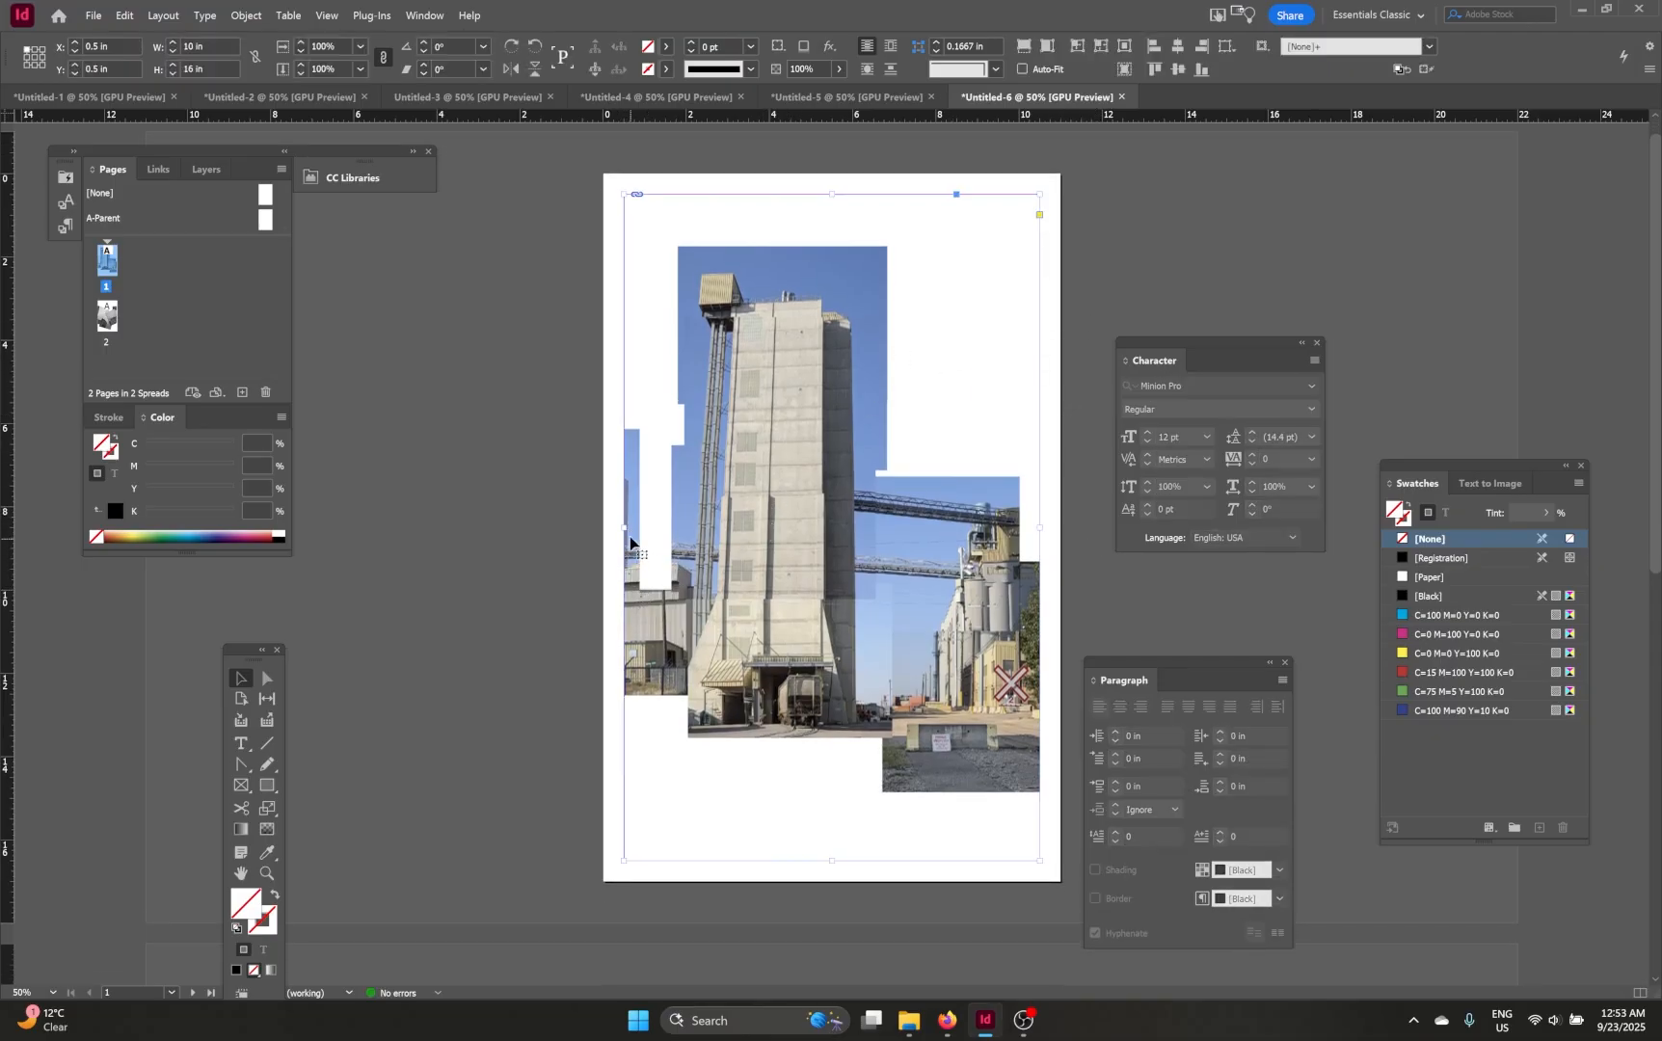
Step: Stretch the page 1 montage frame out to the page's left, right and top edges
left_click_drag(626, 527, 603, 527)
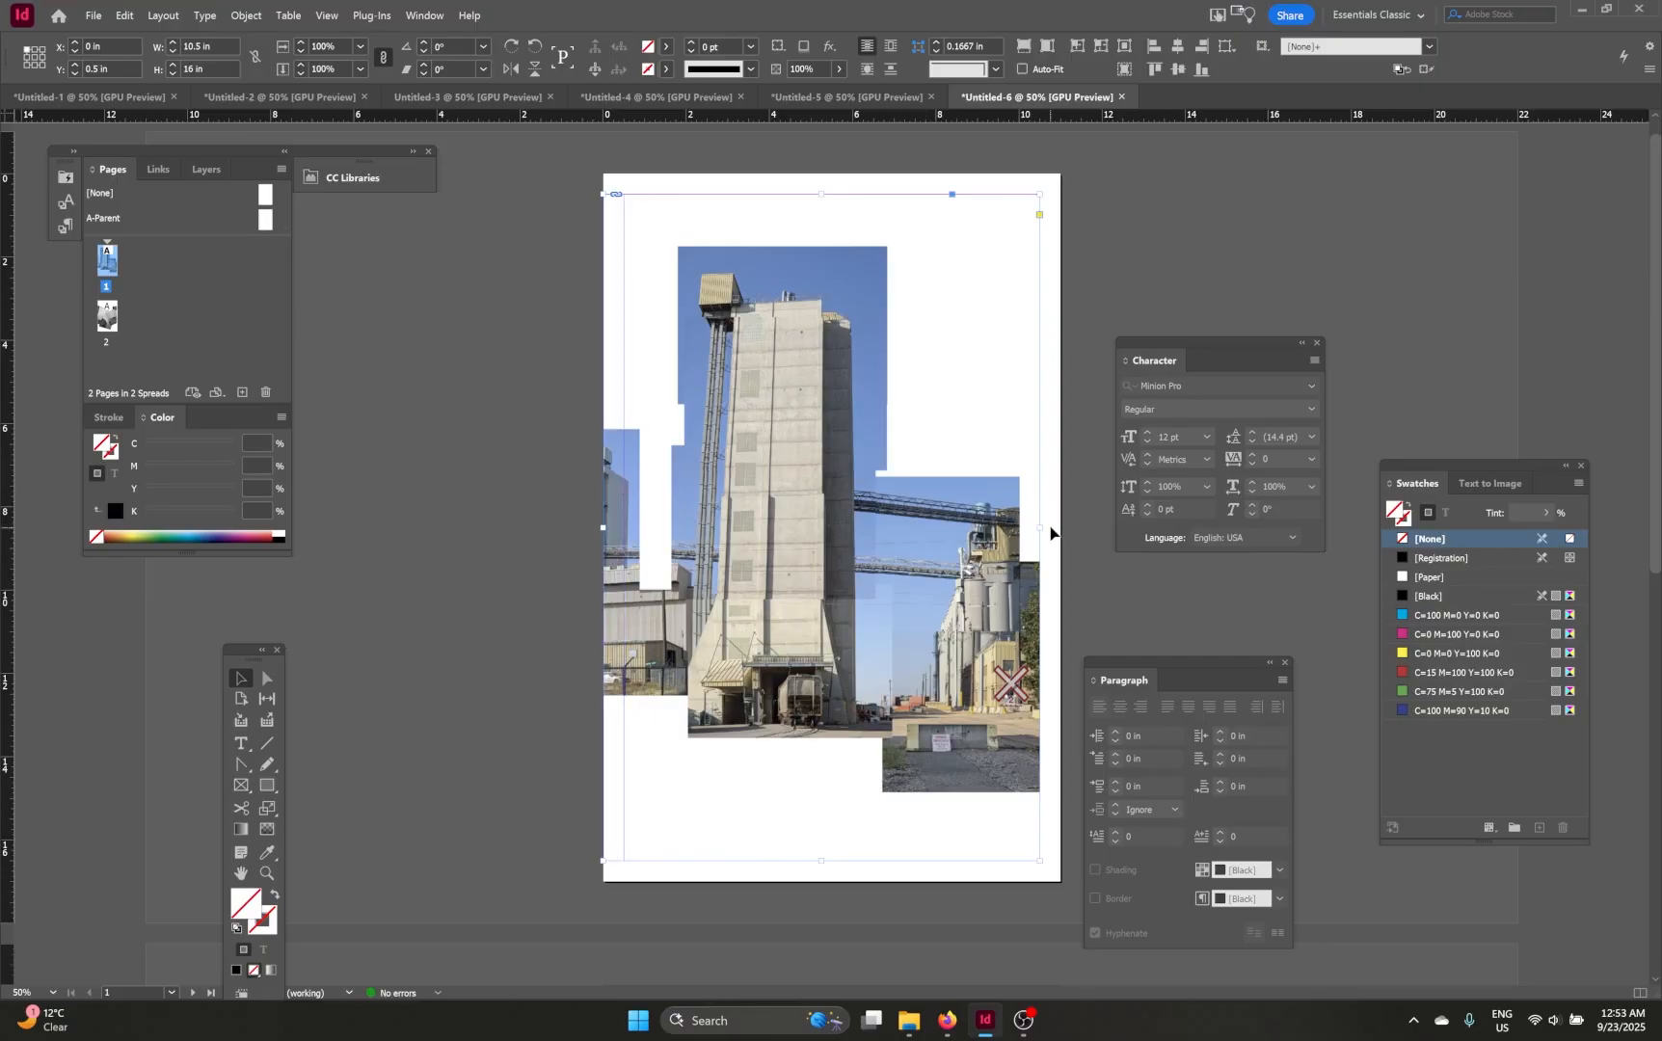
left_click_drag(1040, 525, 1061, 527)
left_click_drag(831, 194, 831, 173)
left_click(1118, 260)
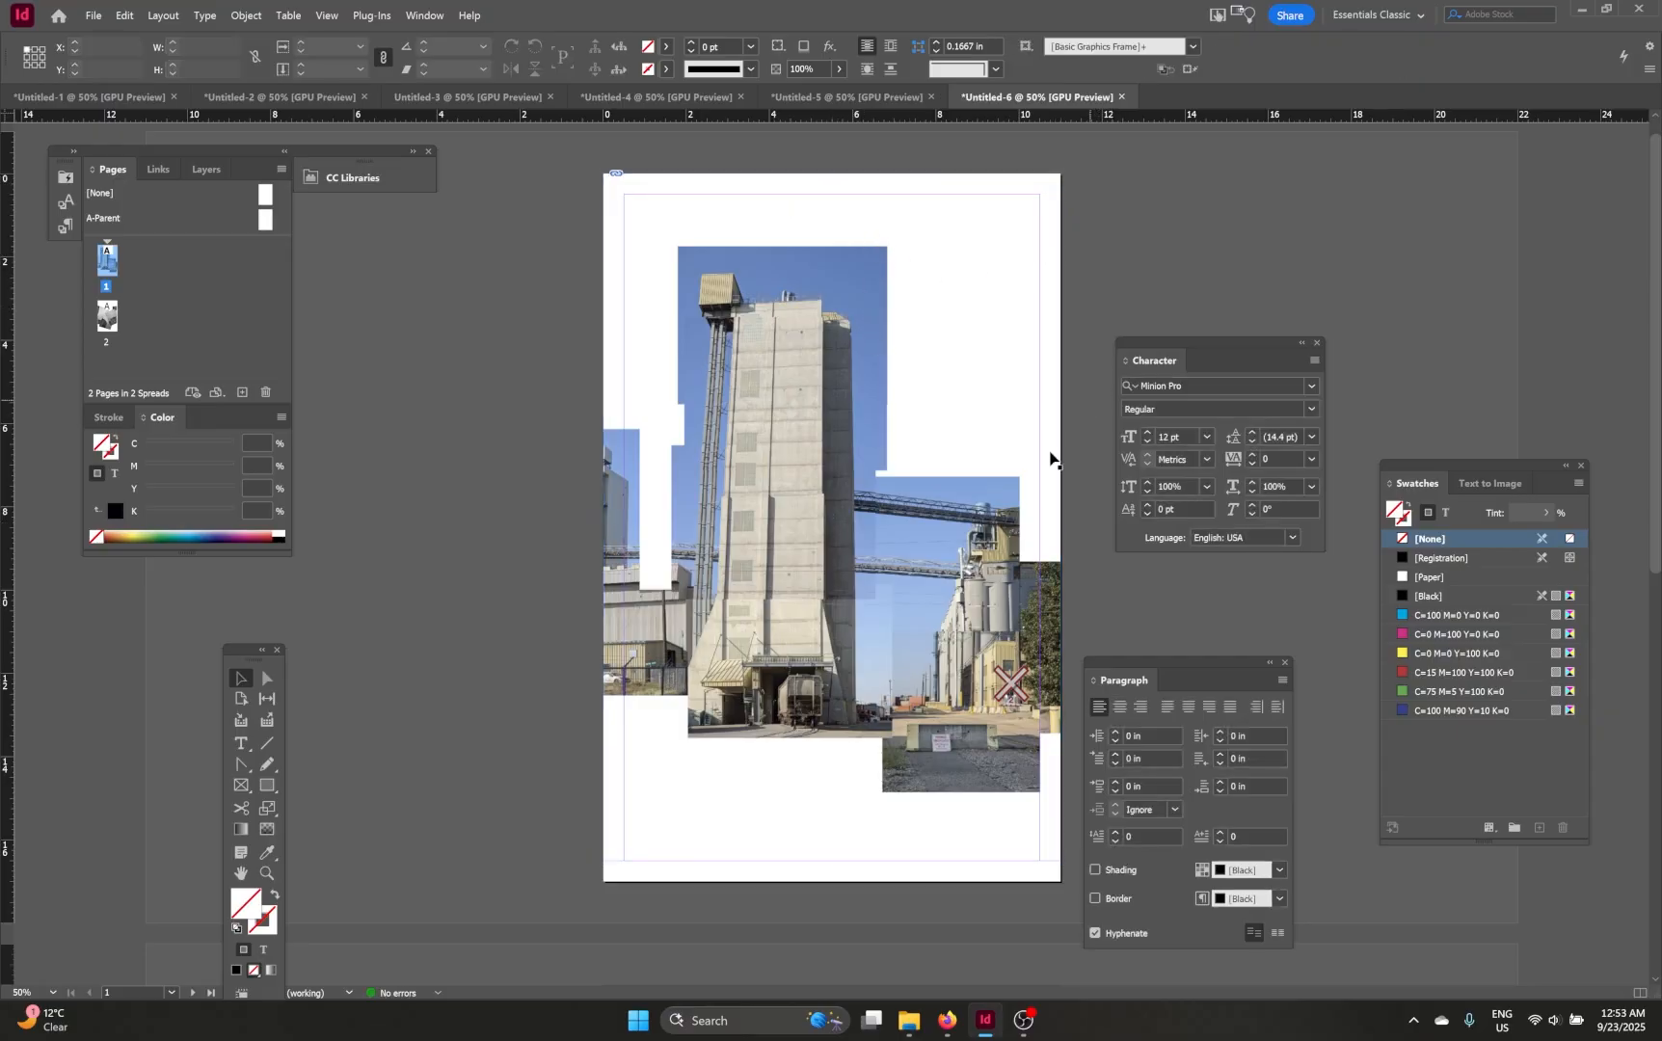
Step: Stretch the page 2 montage frame out to the page's left and right edges
scroll(919, 413, "down", 10)
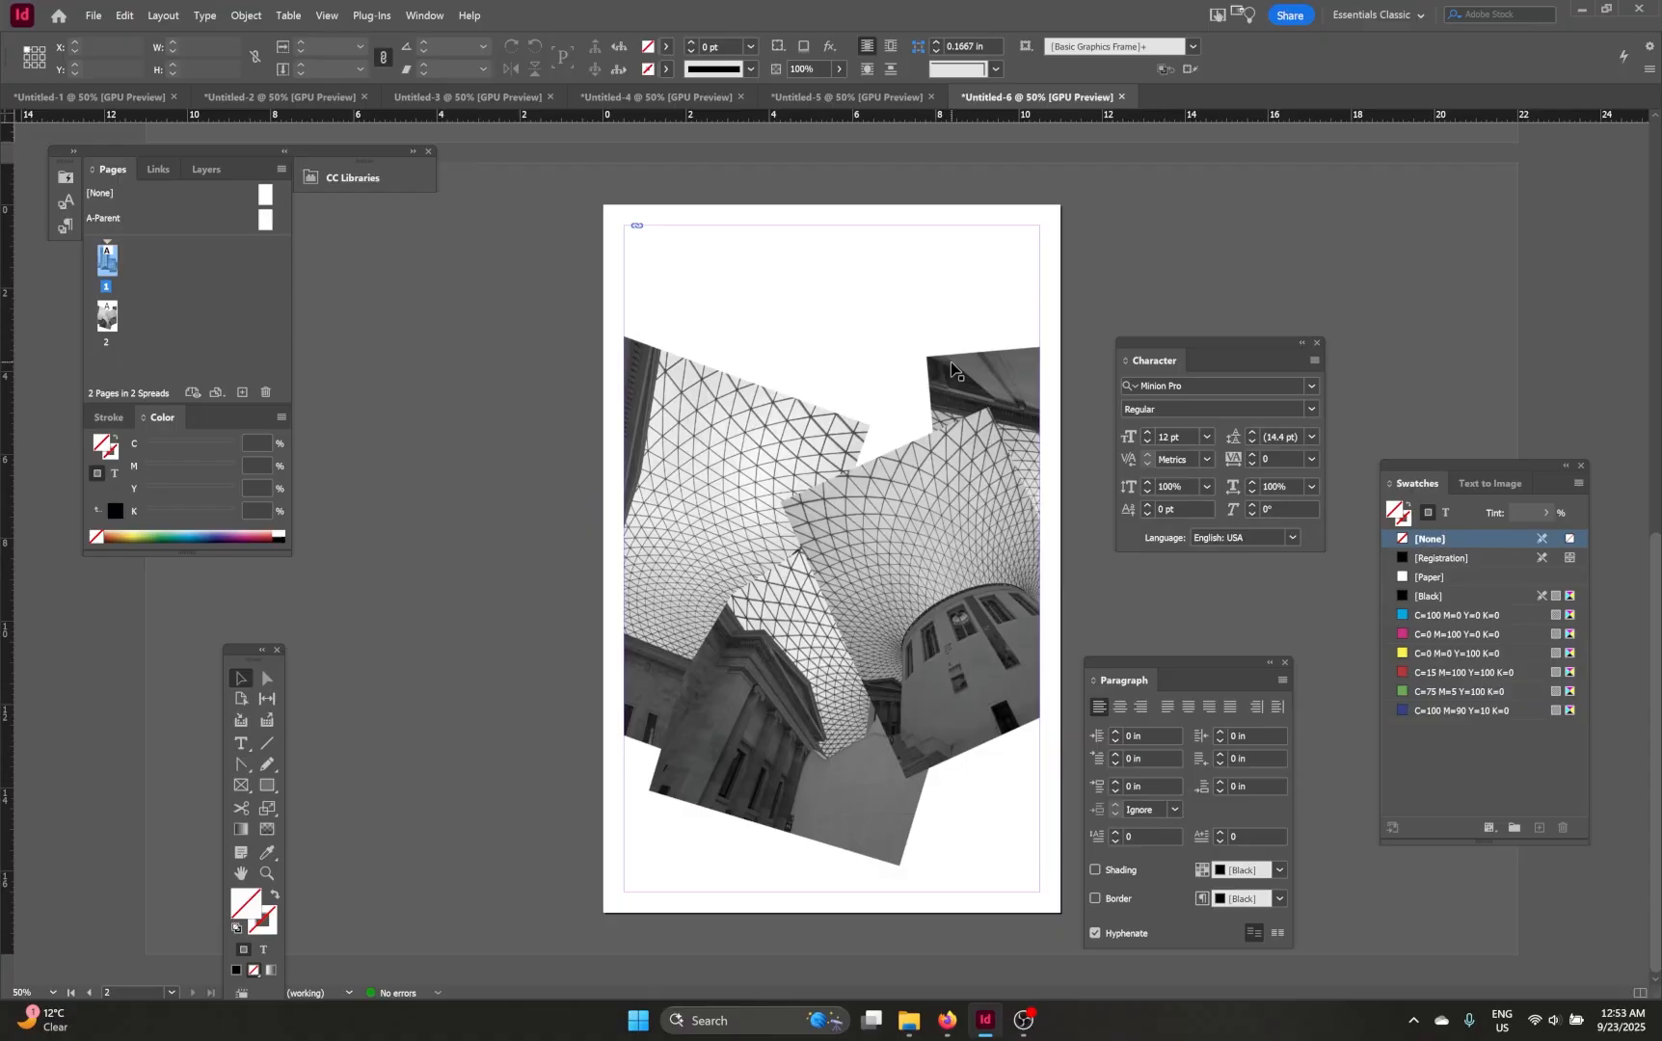
left_click(638, 627)
mouse_move(624, 559)
left_mouse_down()
mouse_move(576, 564)
mouse_move(604, 559)
left_mouse_up()
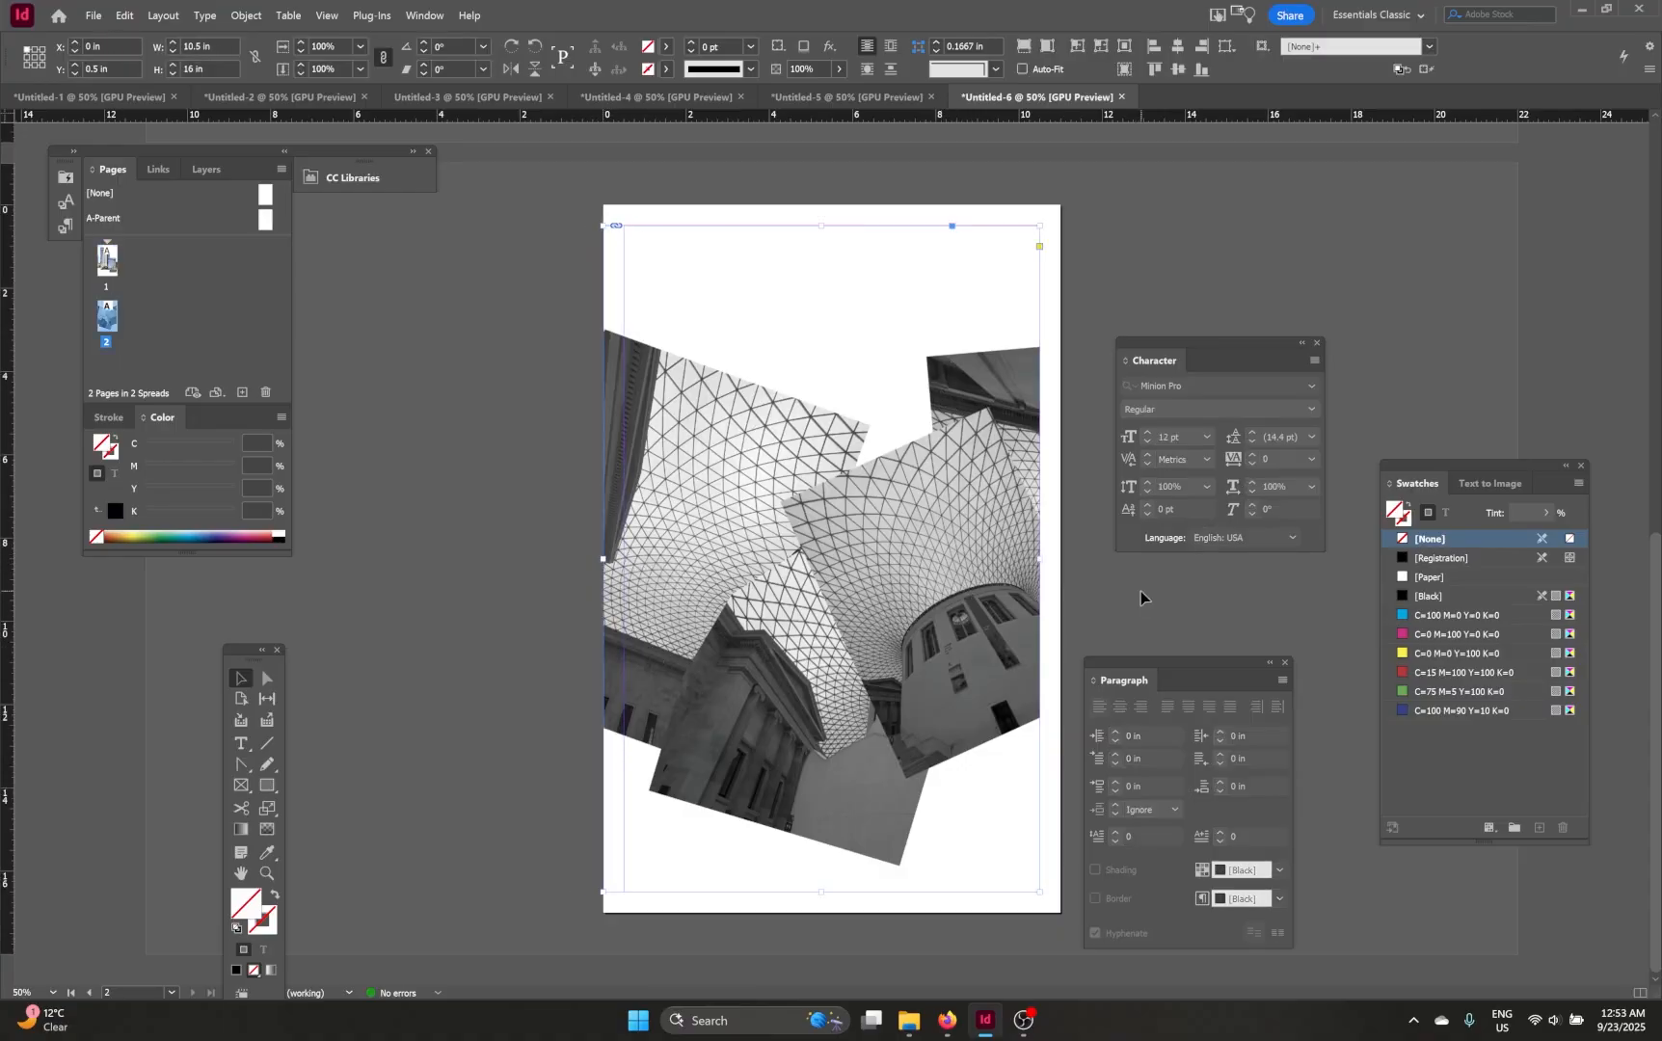
left_click_drag(1042, 560, 1072, 569)
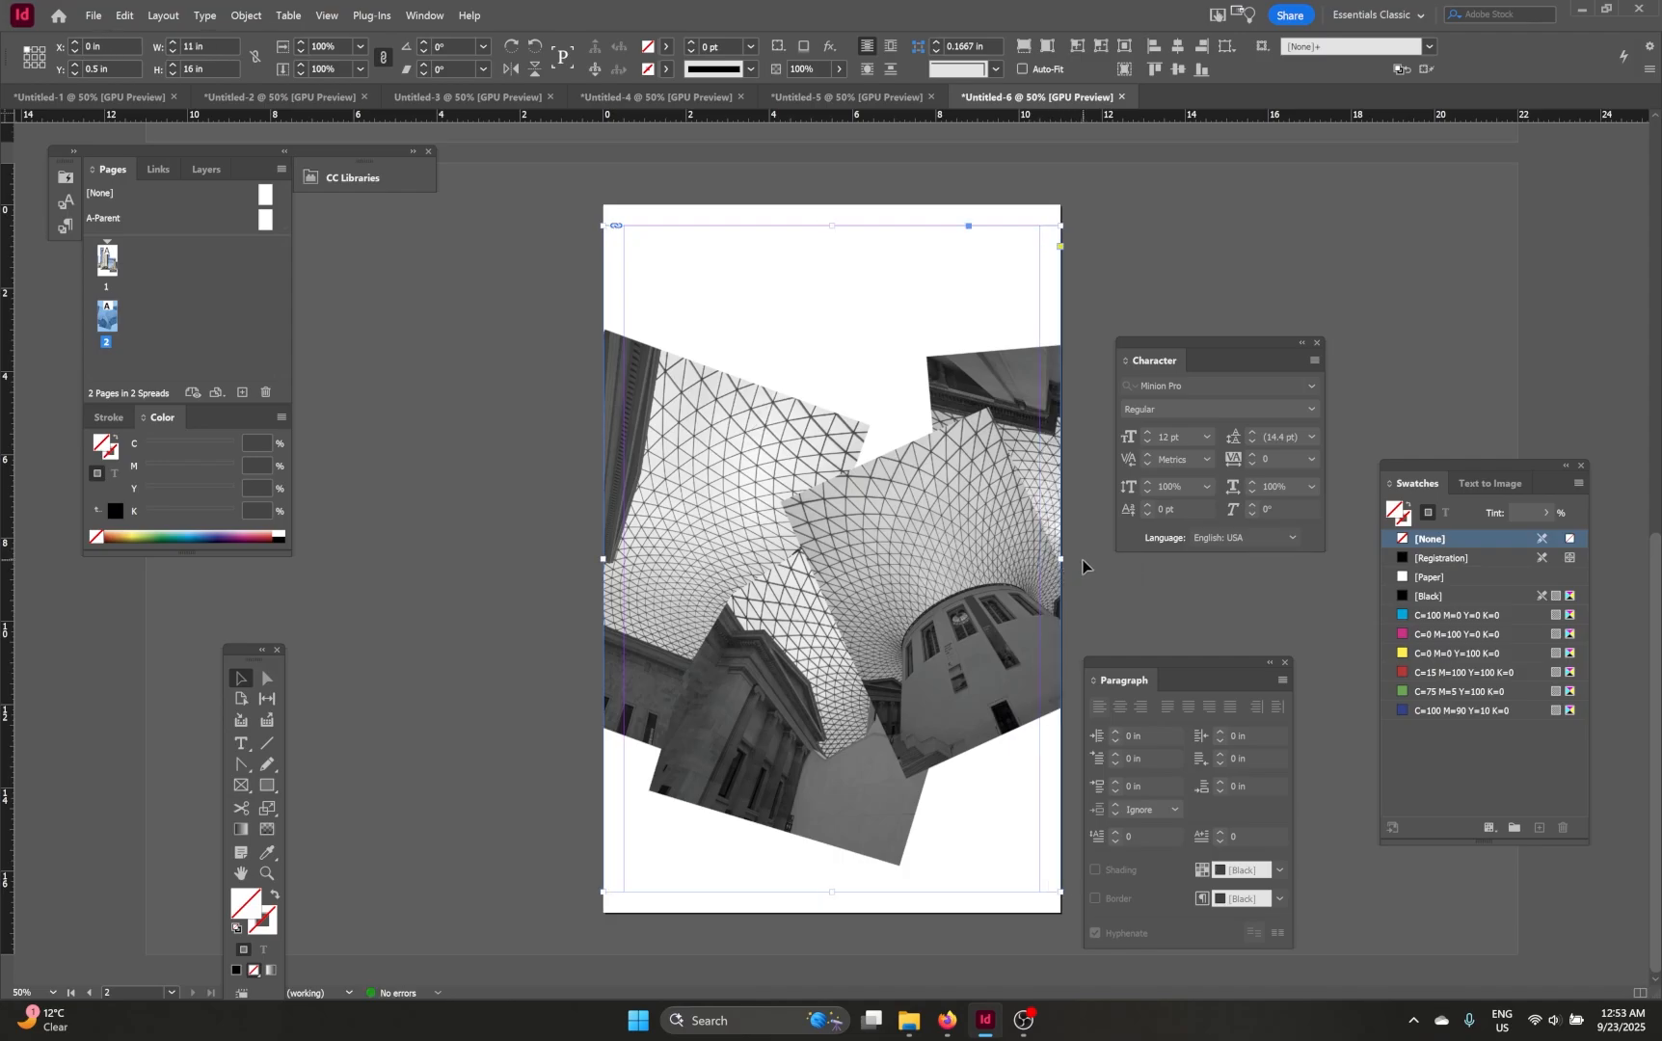
left_click(1081, 566)
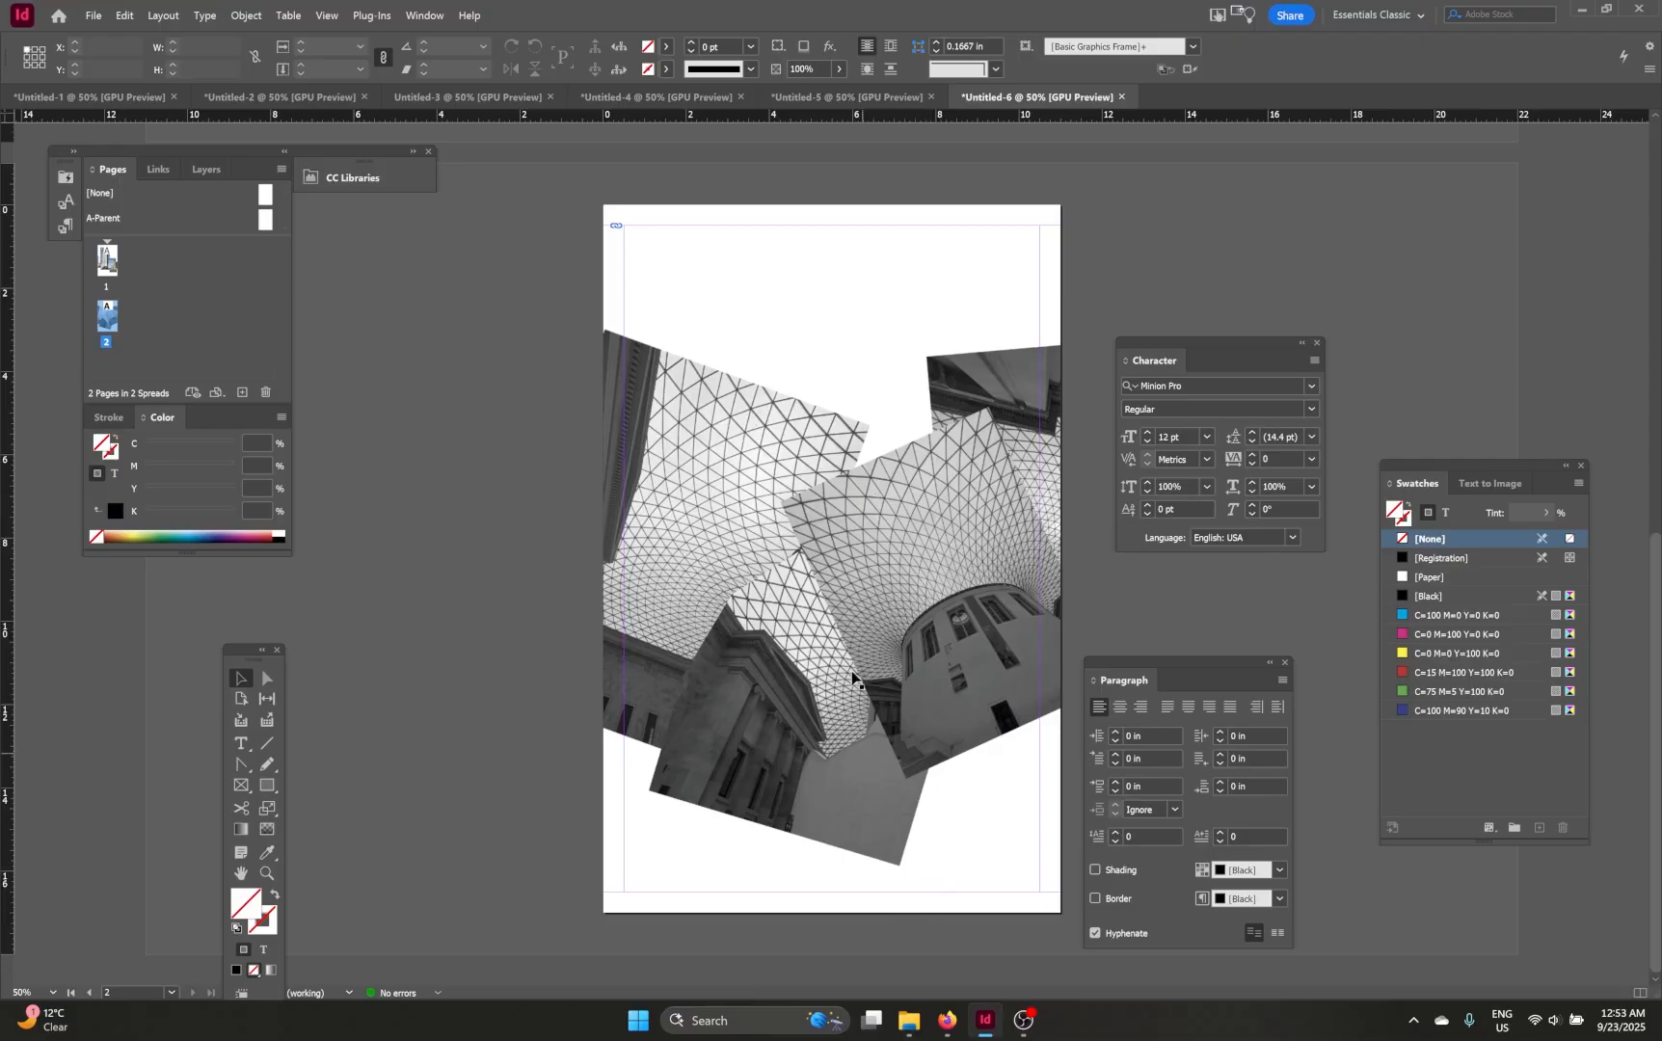
Step: Copy the footer credit text from the landscape document and paste it in place on page 2
left_click(847, 96)
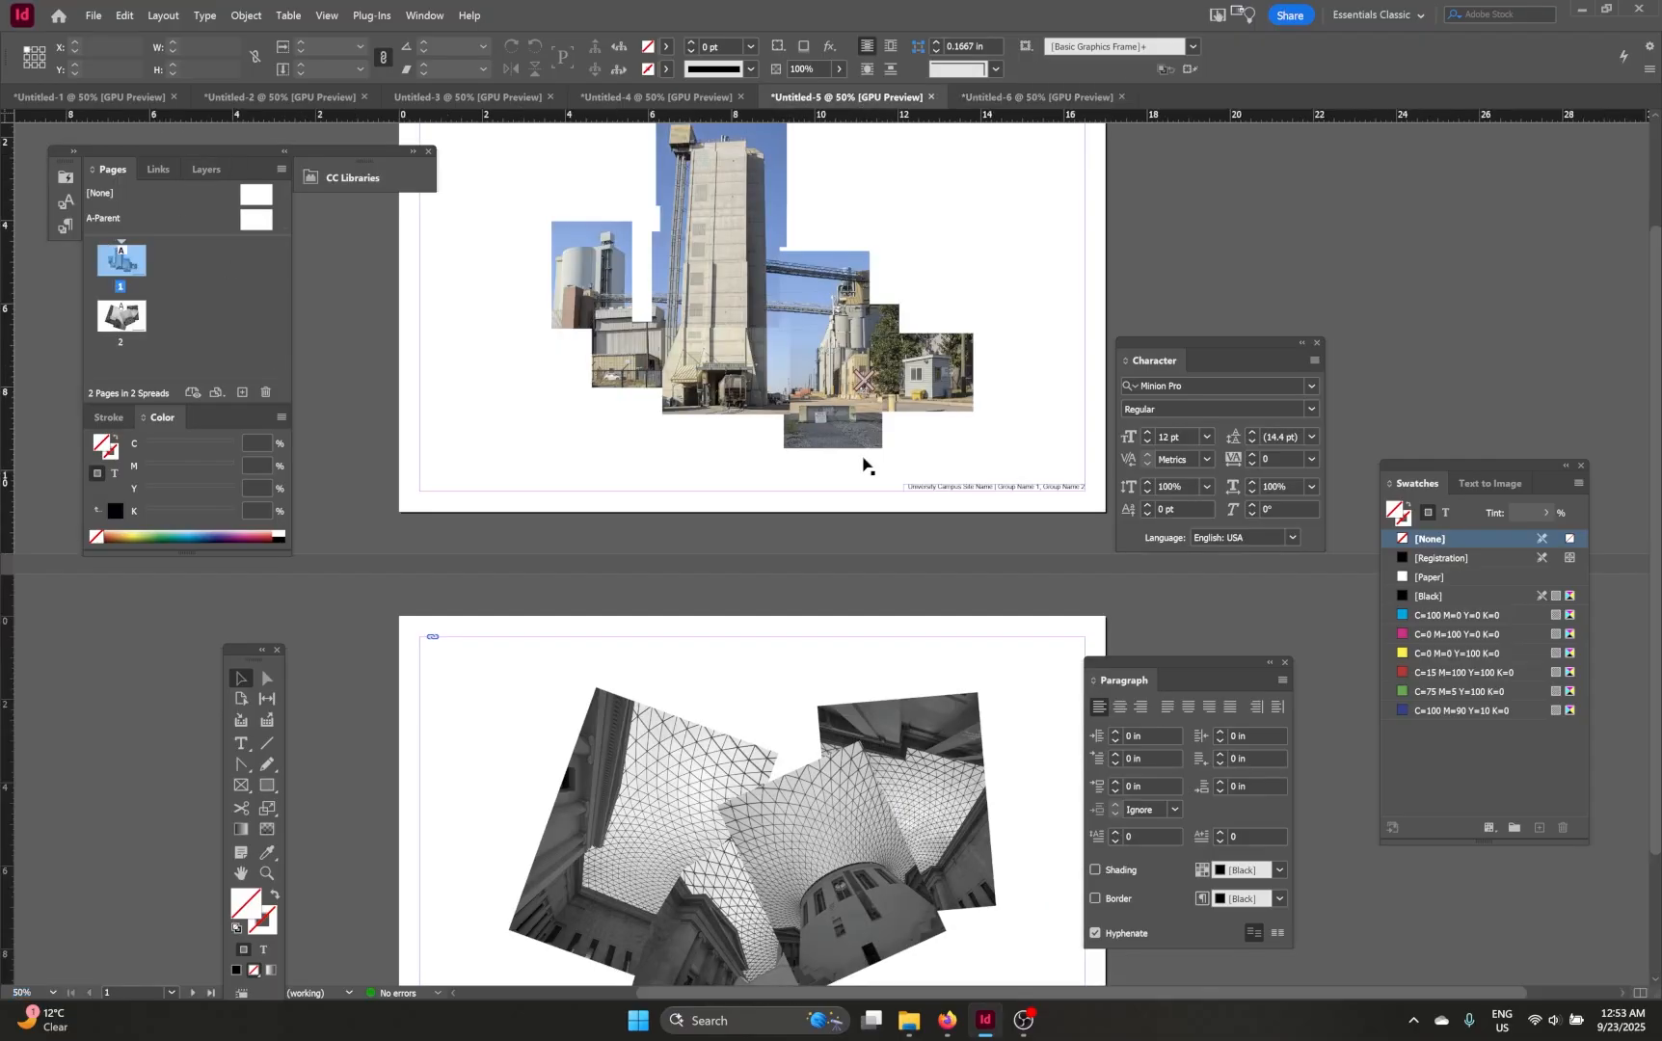
left_click(986, 495)
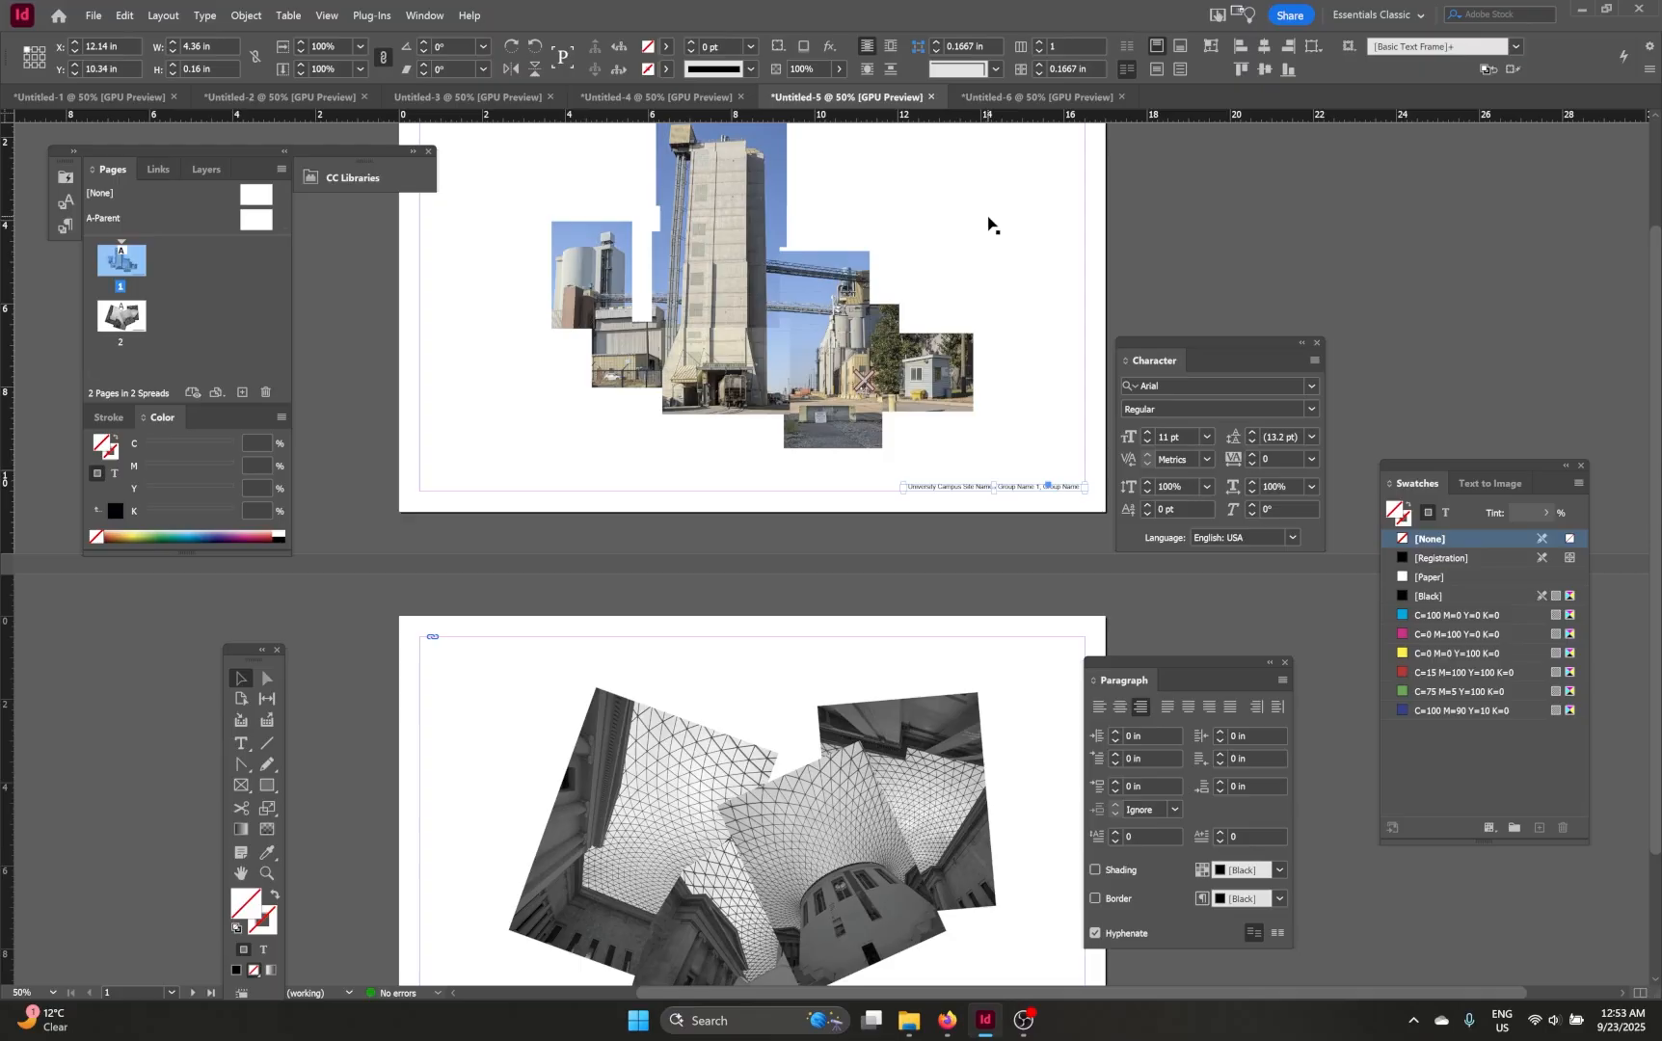
left_click(1023, 97)
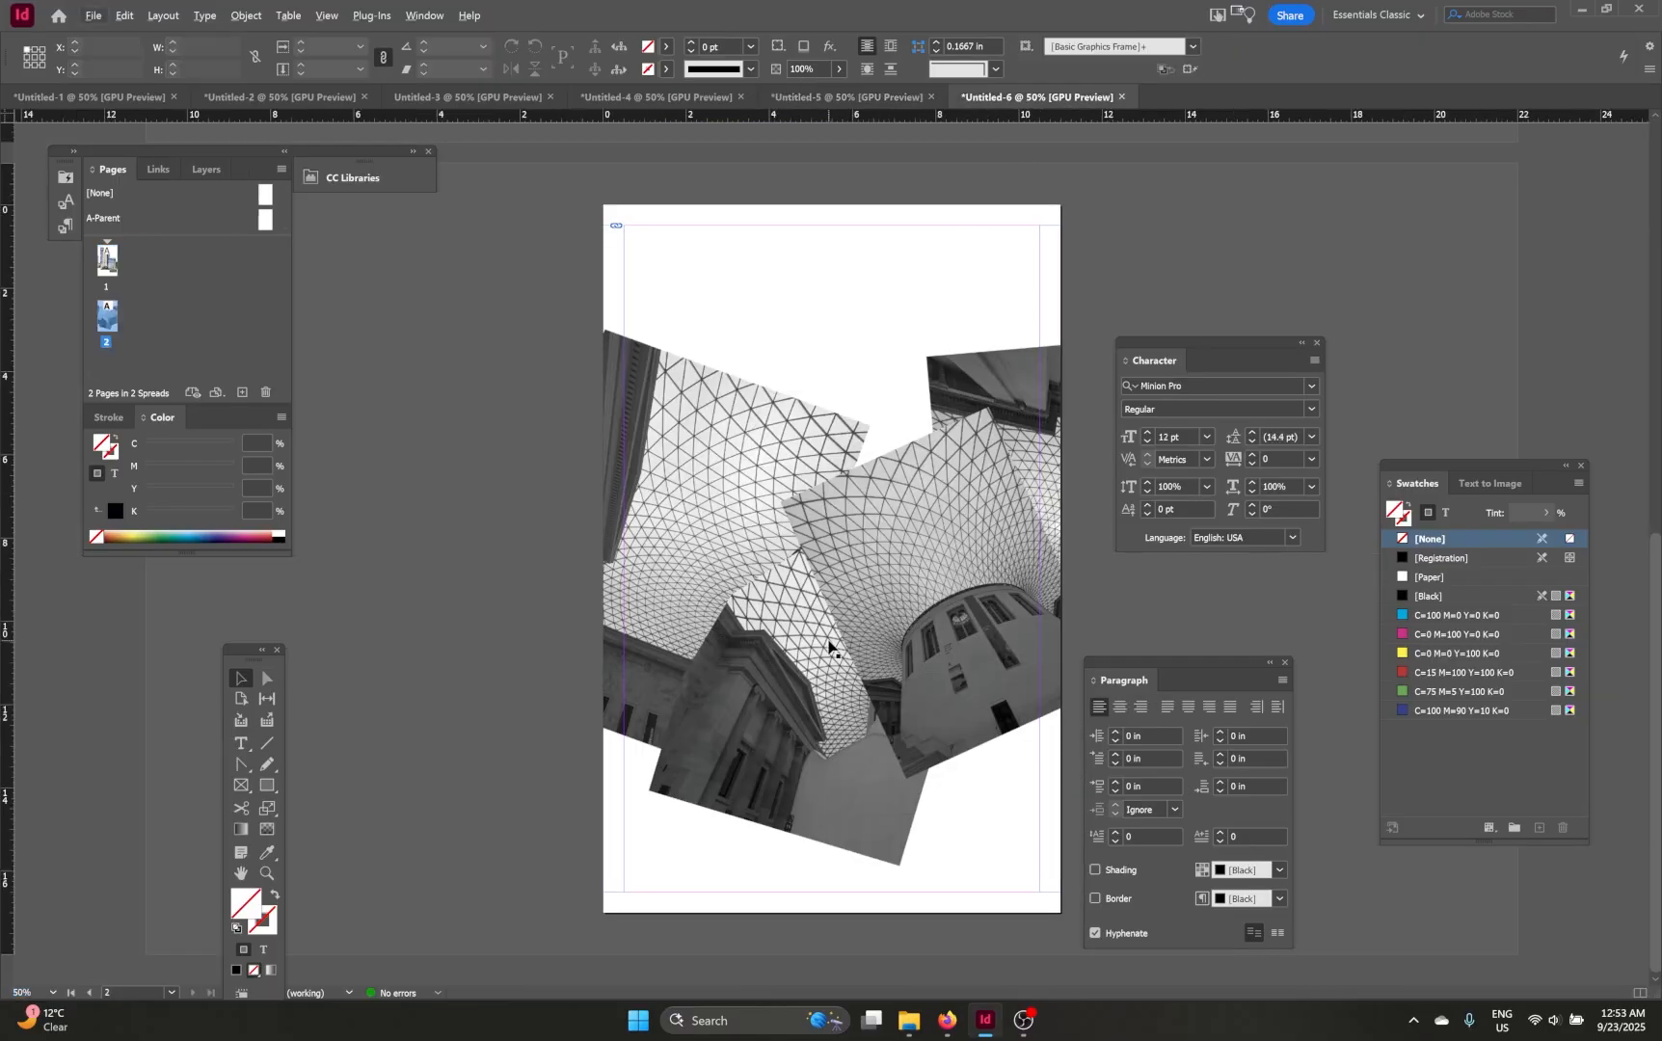
left_click(125, 15)
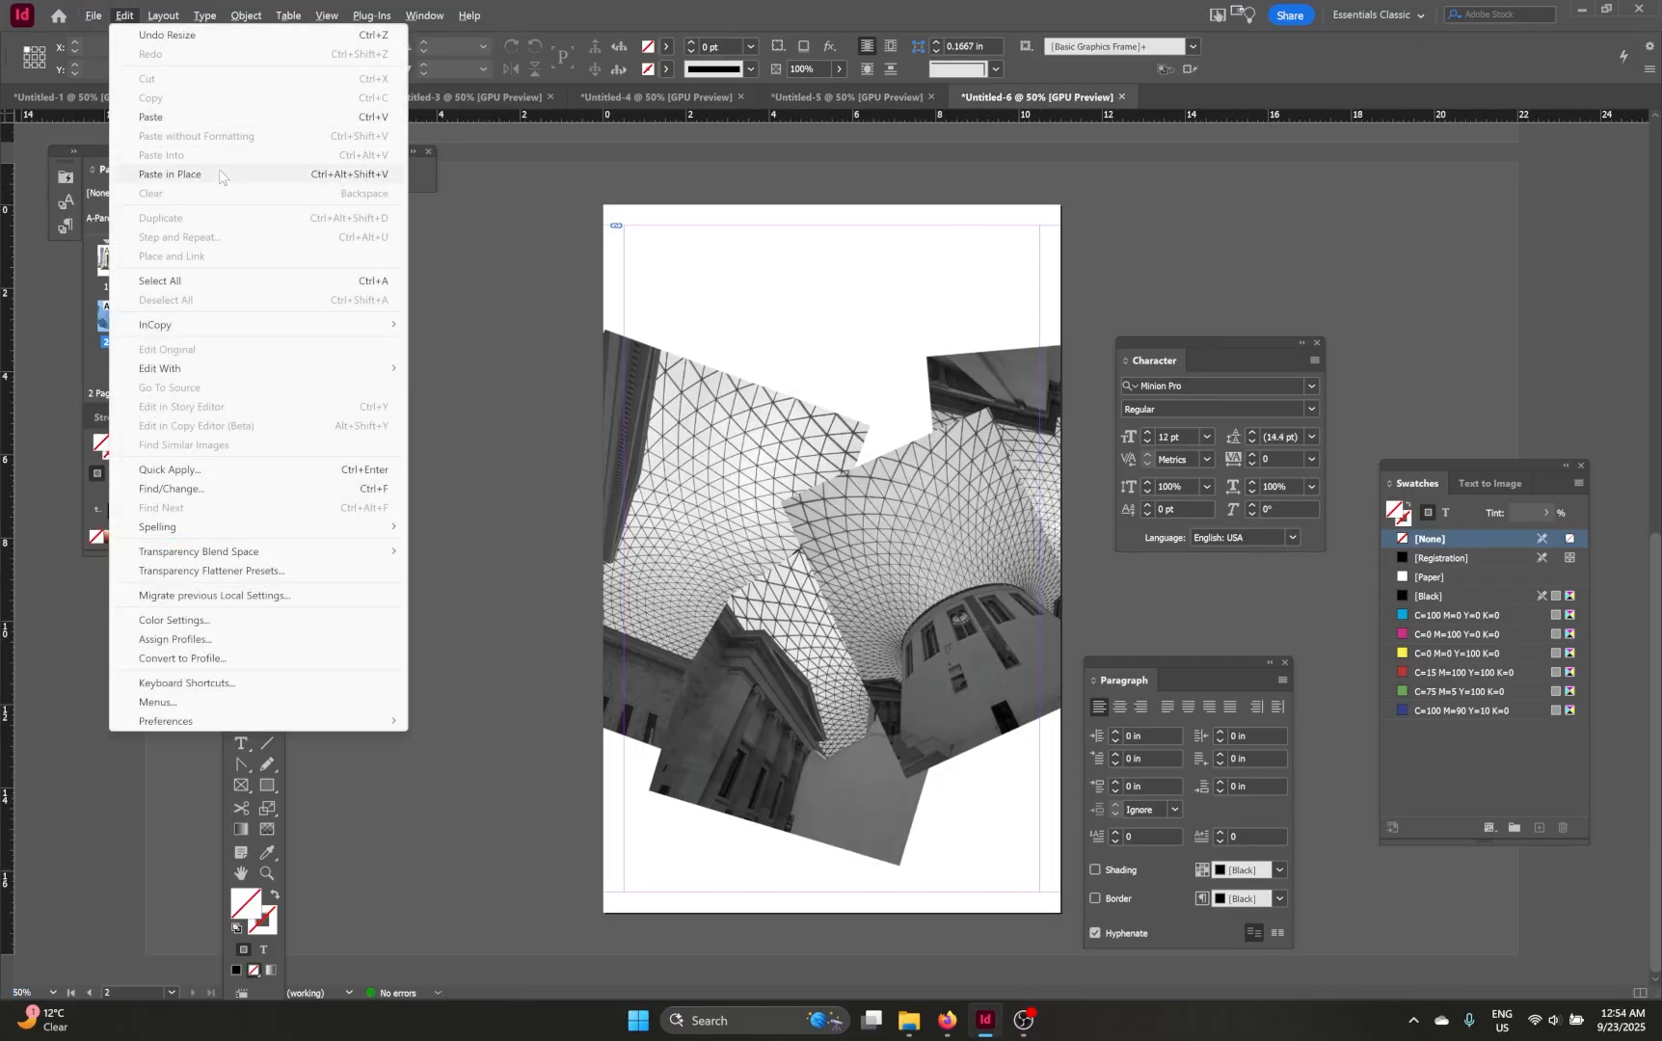
left_click(174, 174)
scroll(938, 850, "up", 2)
left_click_drag(971, 679, 540, 572)
left_click_drag(958, 559, 712, 826)
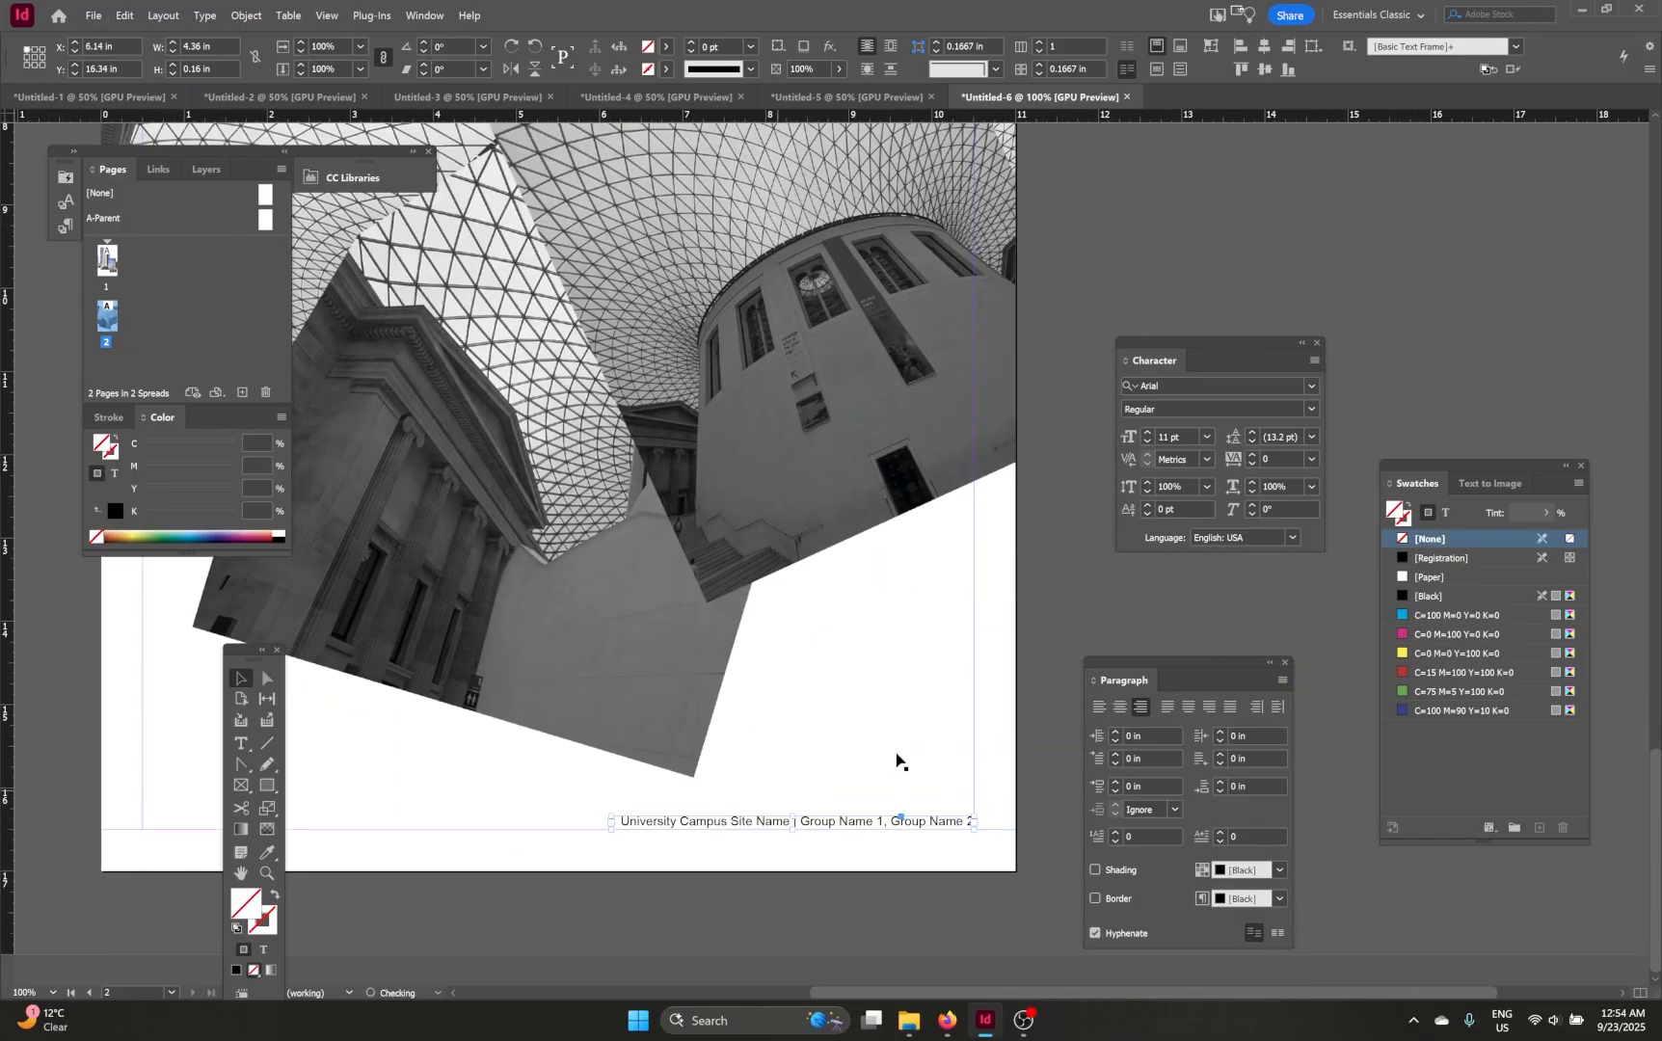
Step: Paste the same footer credit text in place on page 1
left_click(993, 770)
left_click(876, 827)
scroll(875, 827, "up", 10)
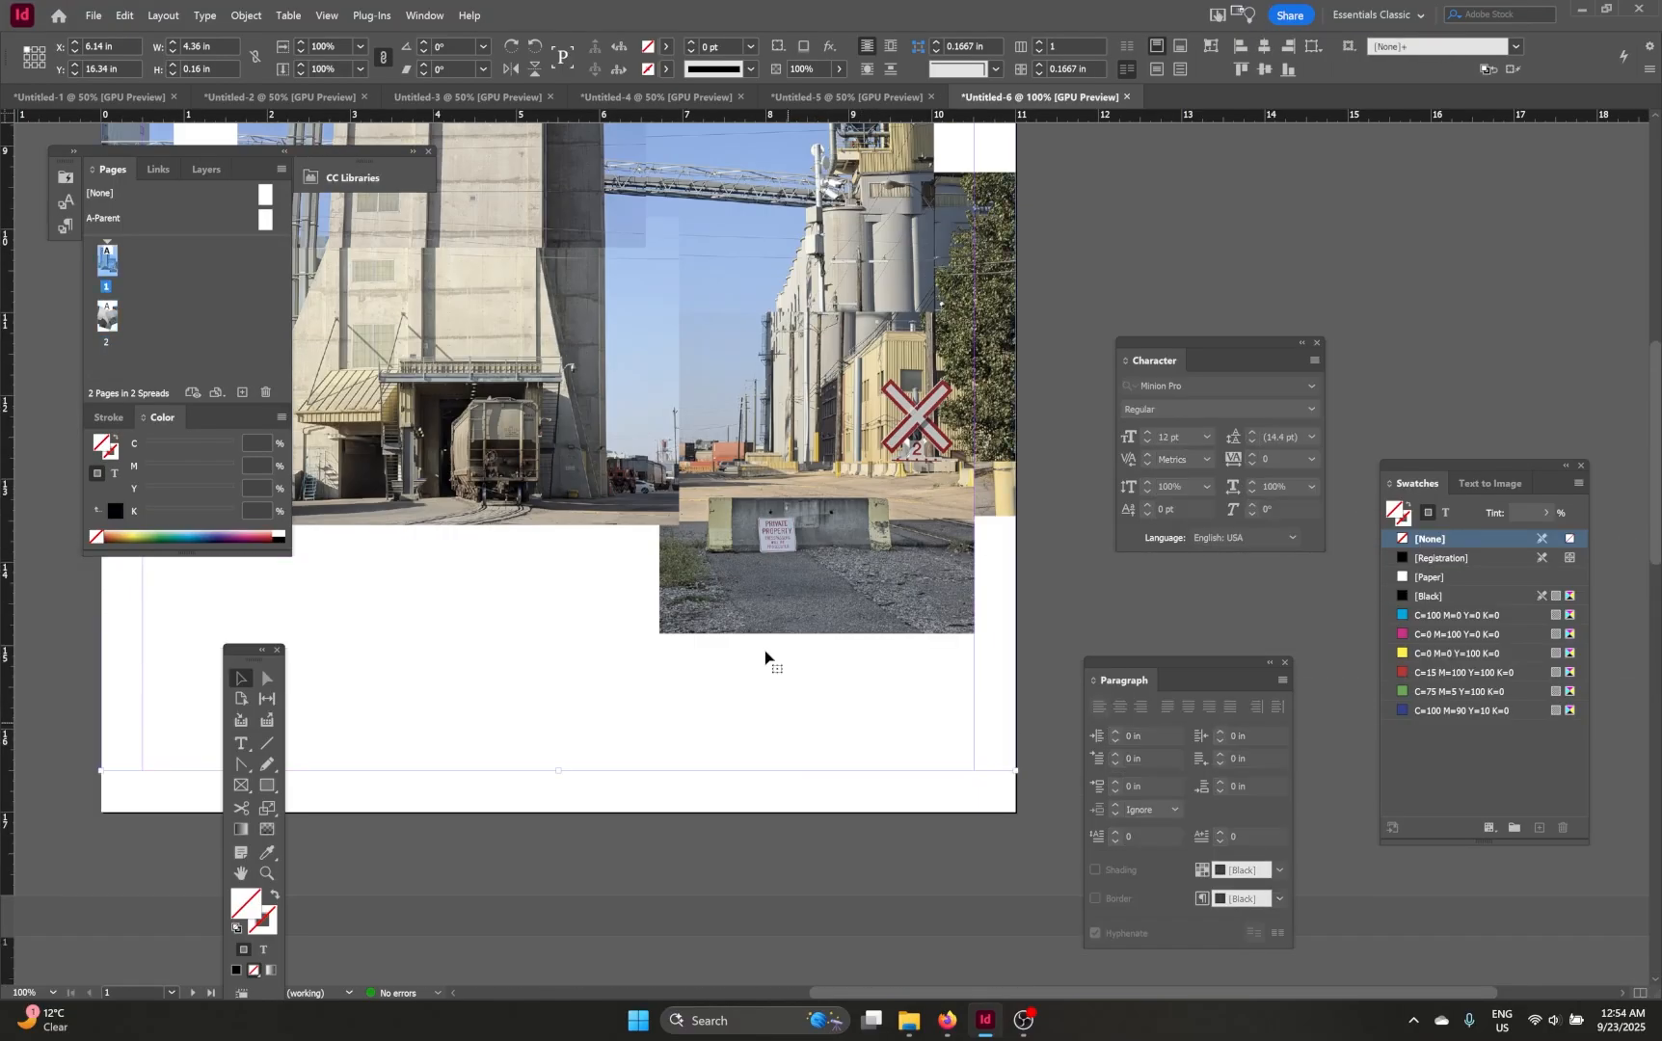
left_click(125, 15)
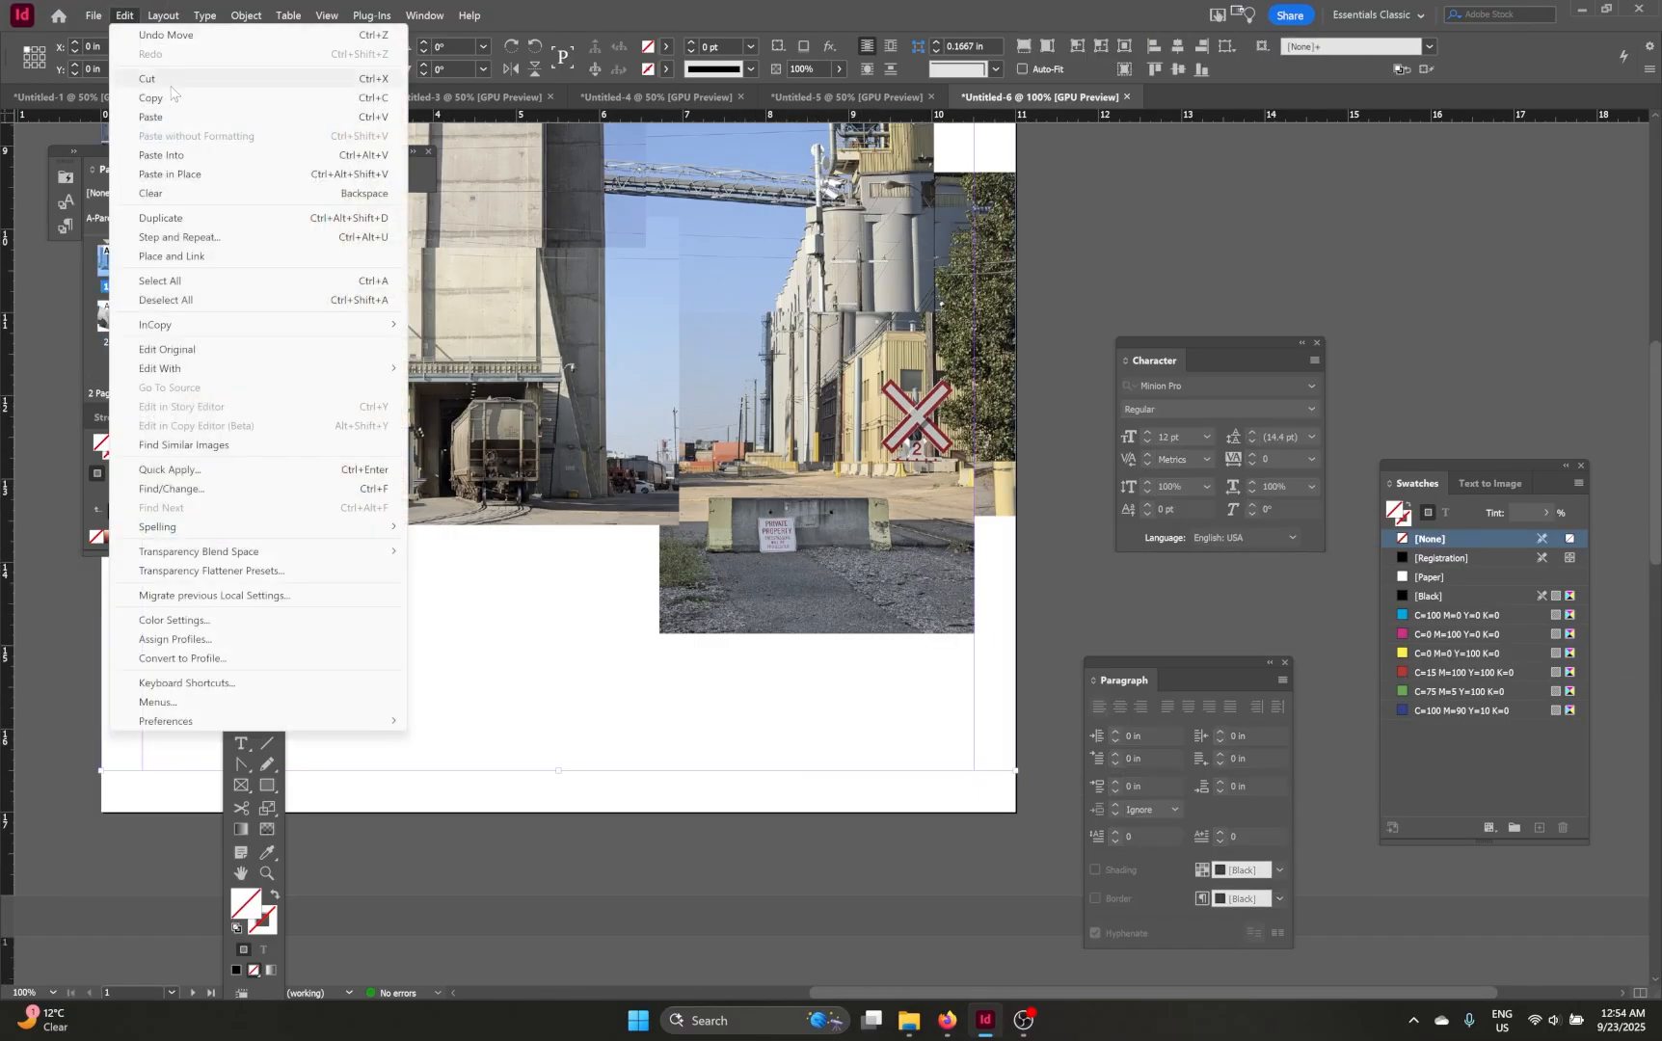
left_click(192, 173)
Step: Export the document as a High Quality Print PDF, reusing the existing montage PDF name with the suffix _Portrait
scroll(774, 629, "down", 1)
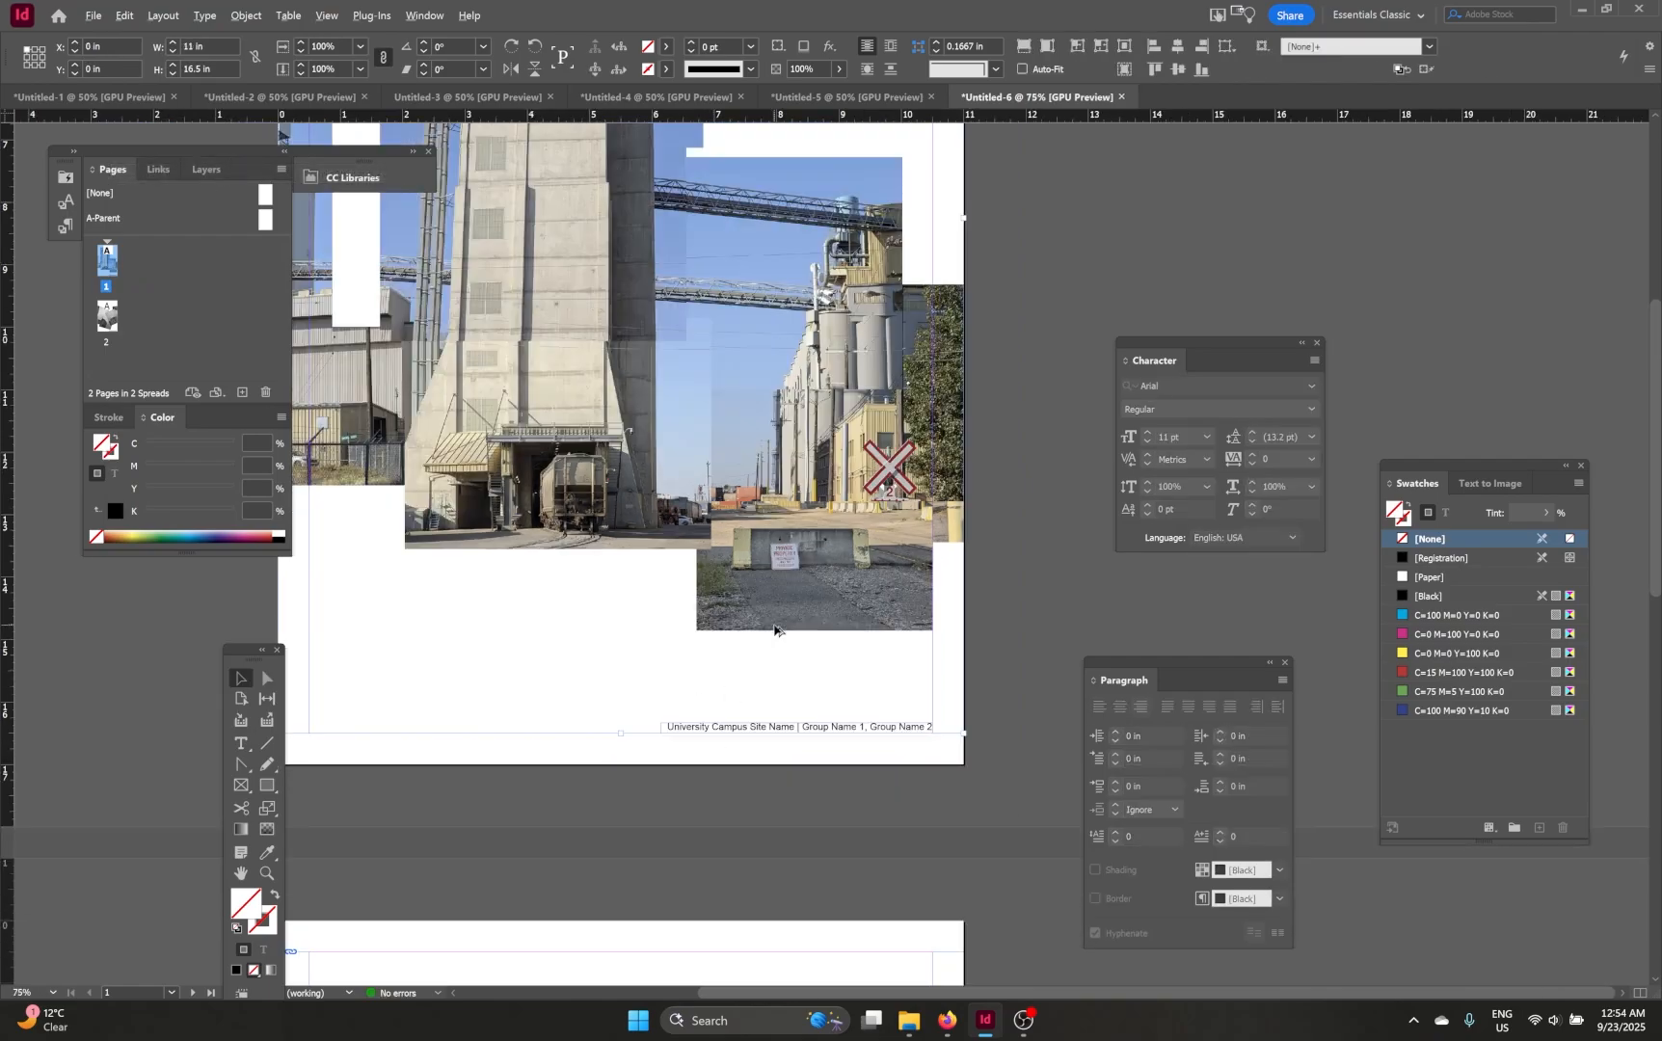
scroll(774, 628, "down", 4)
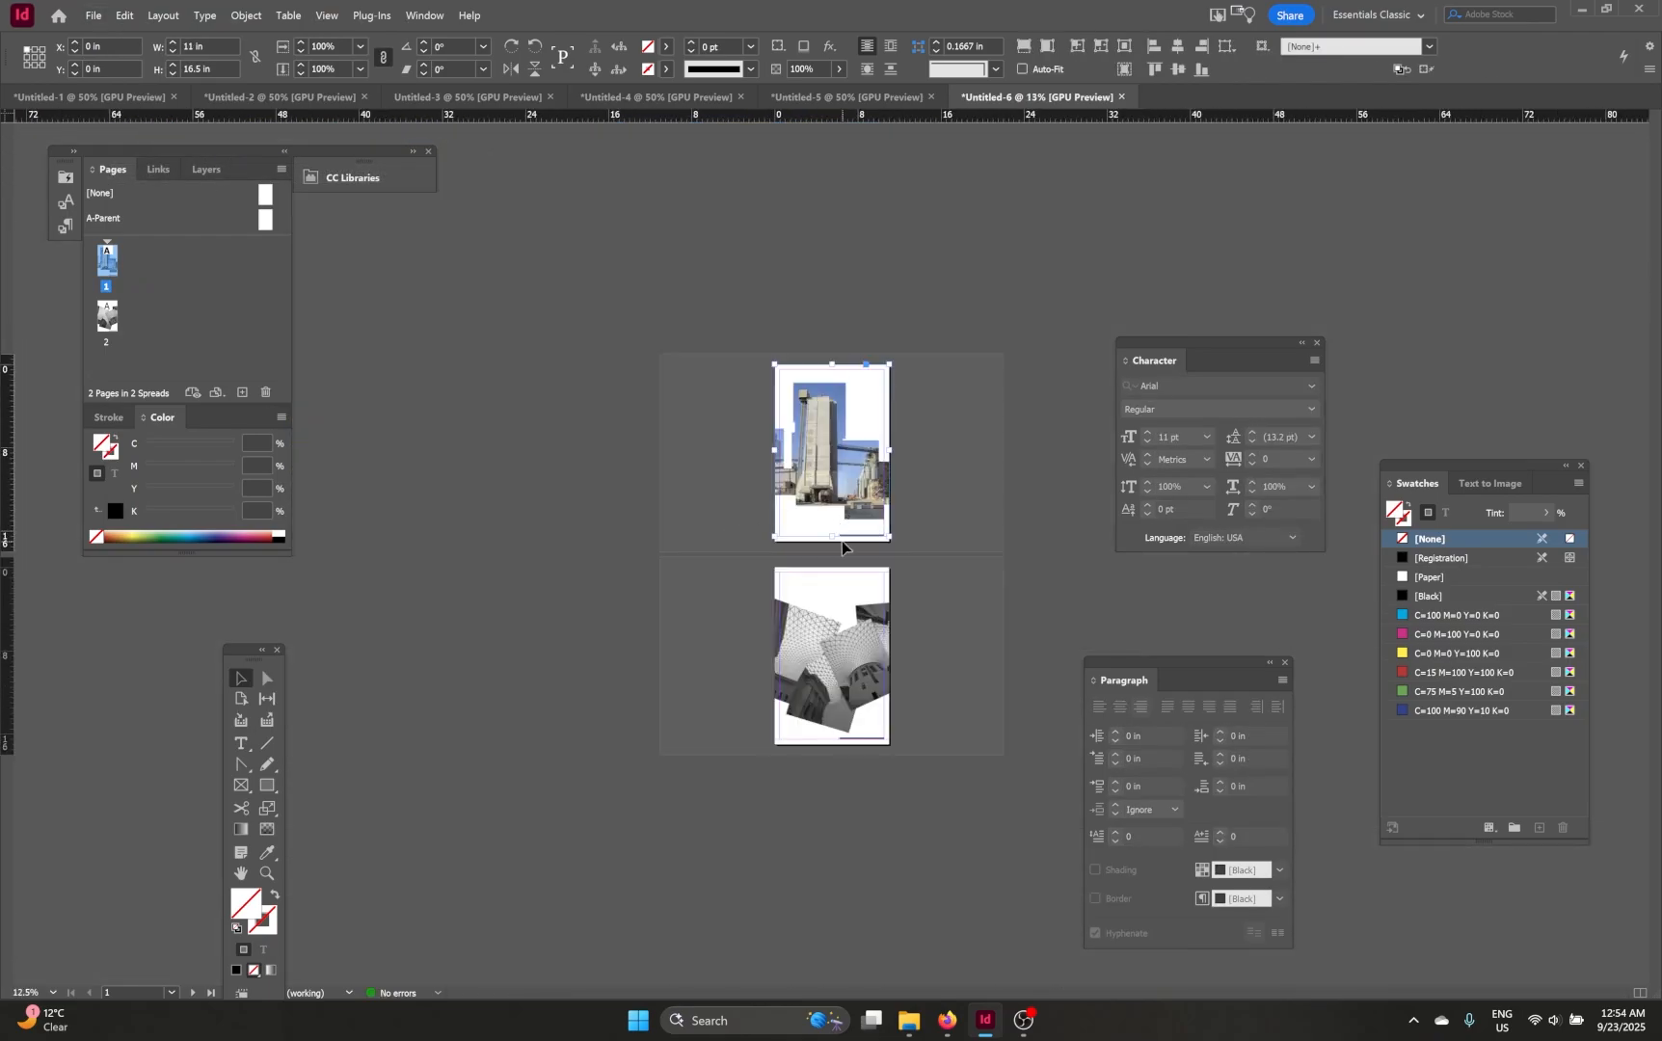
left_click(950, 590)
key("ctrl+=")
key("ctrl+=")
left_click_drag(920, 532, 738, 480)
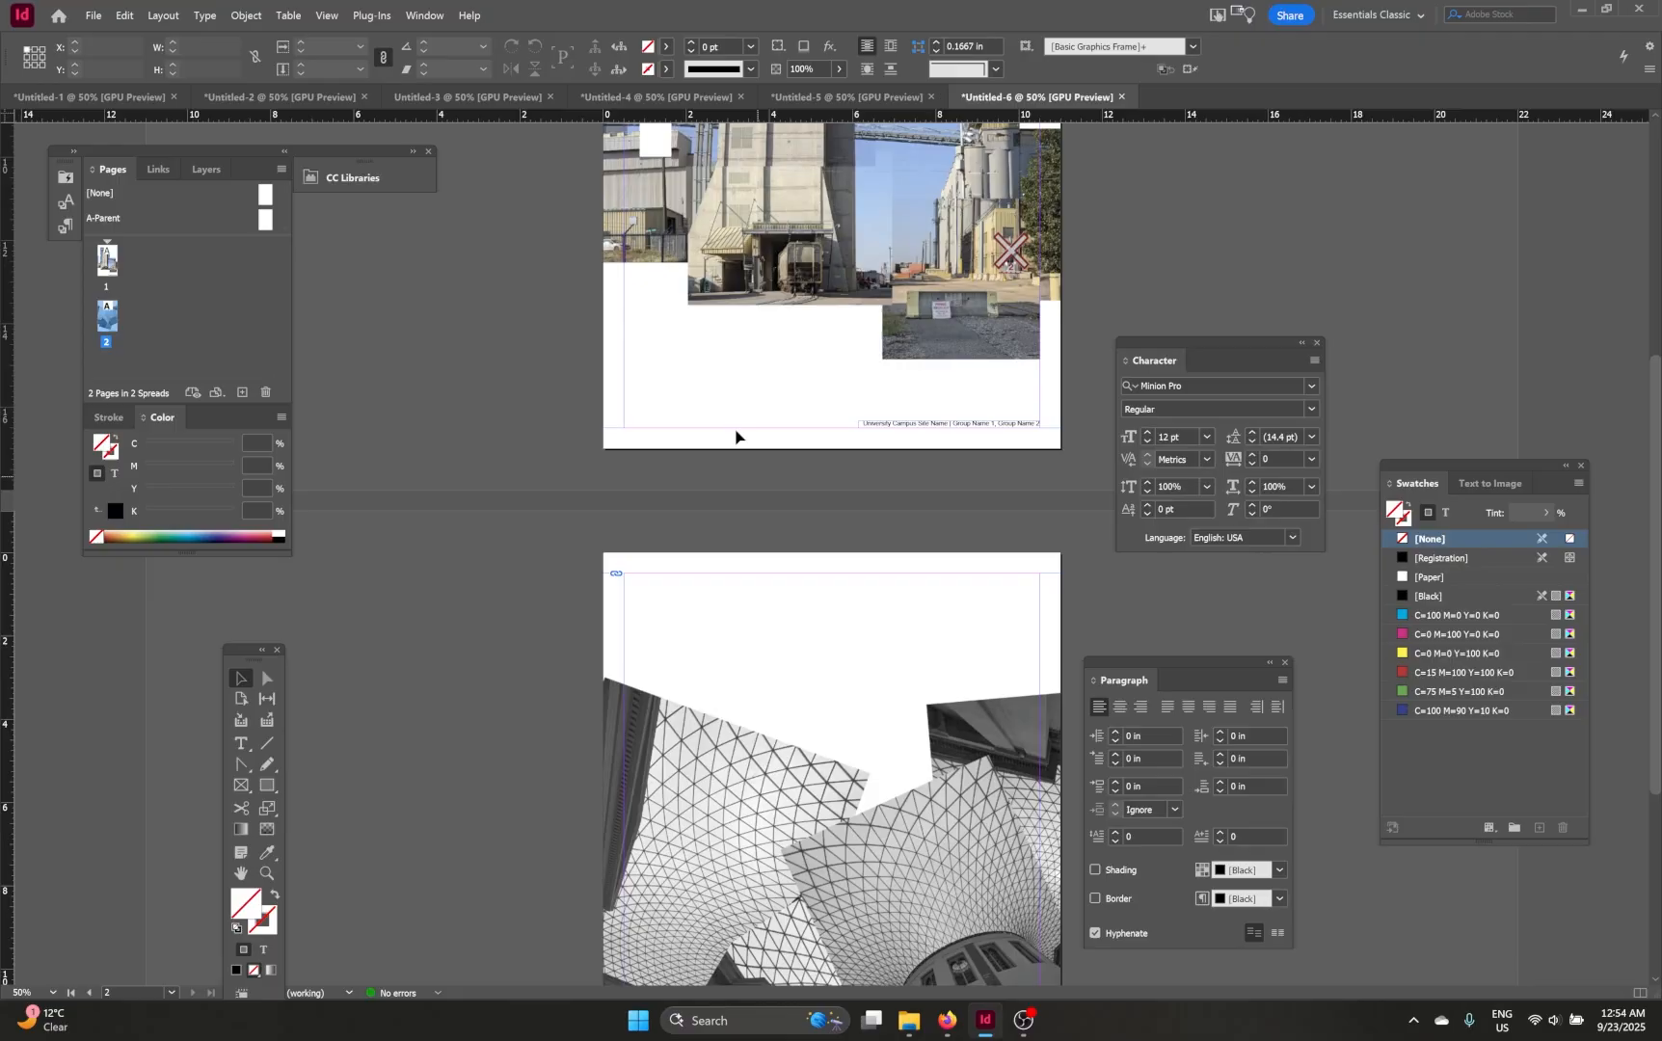
left_click(93, 15)
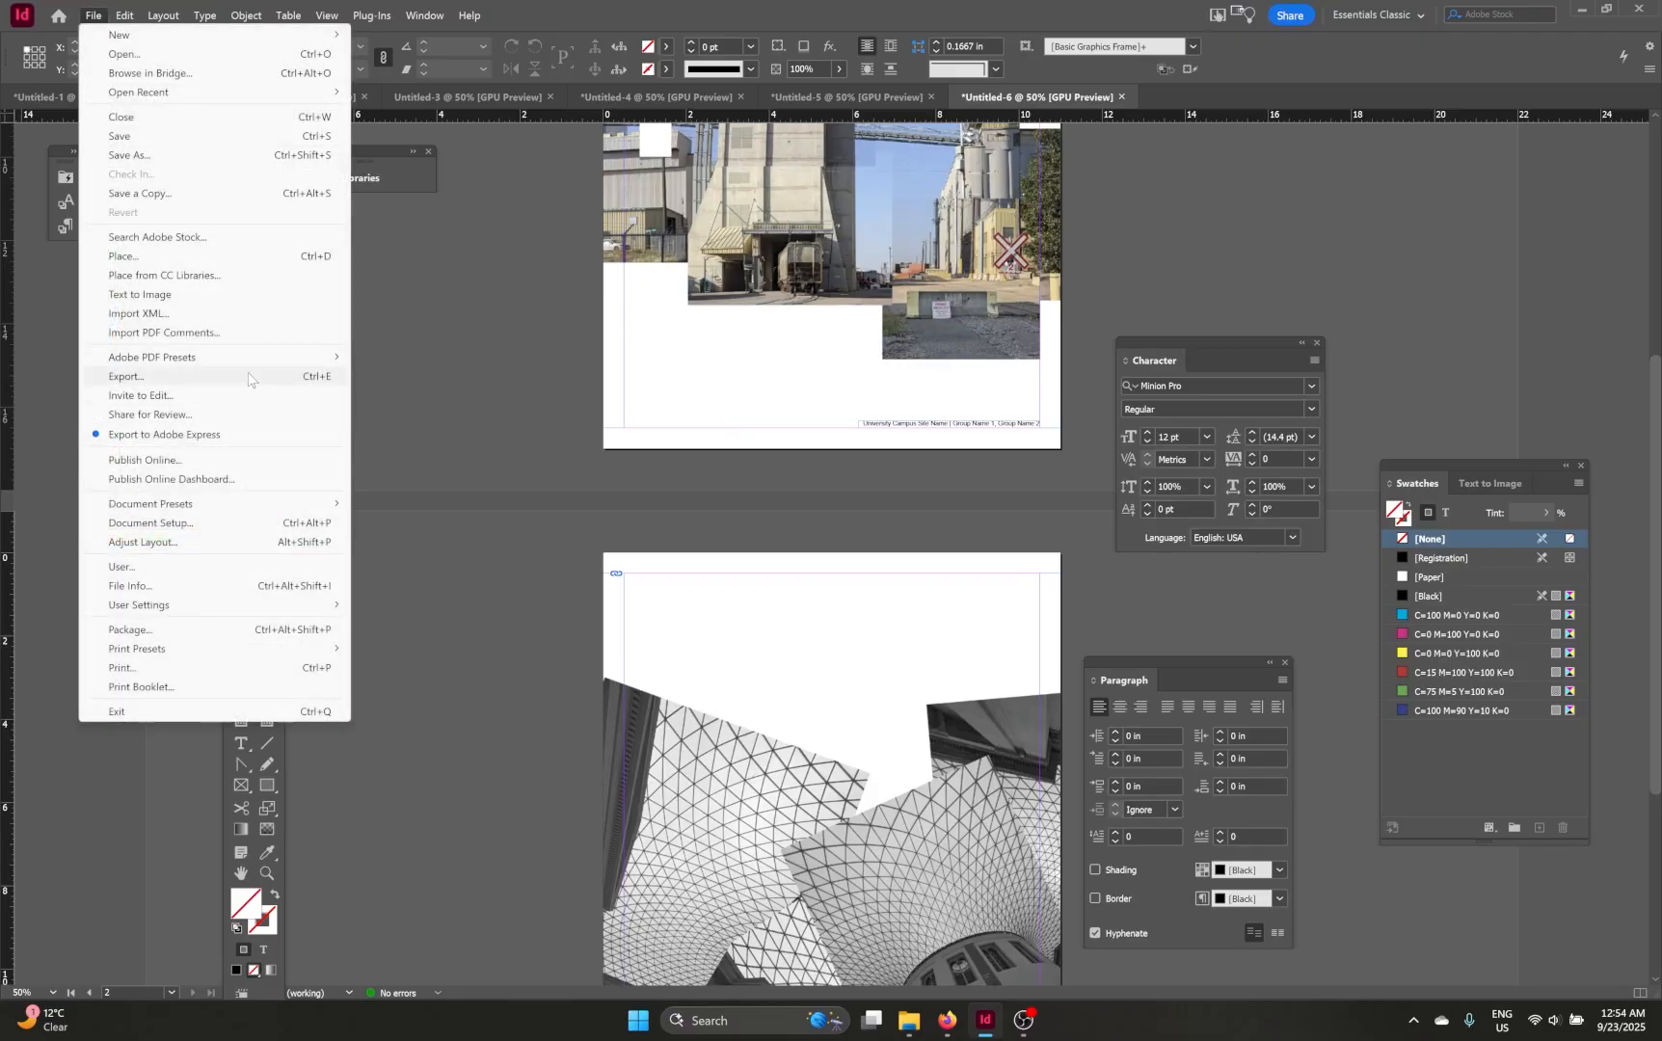
left_click(126, 376)
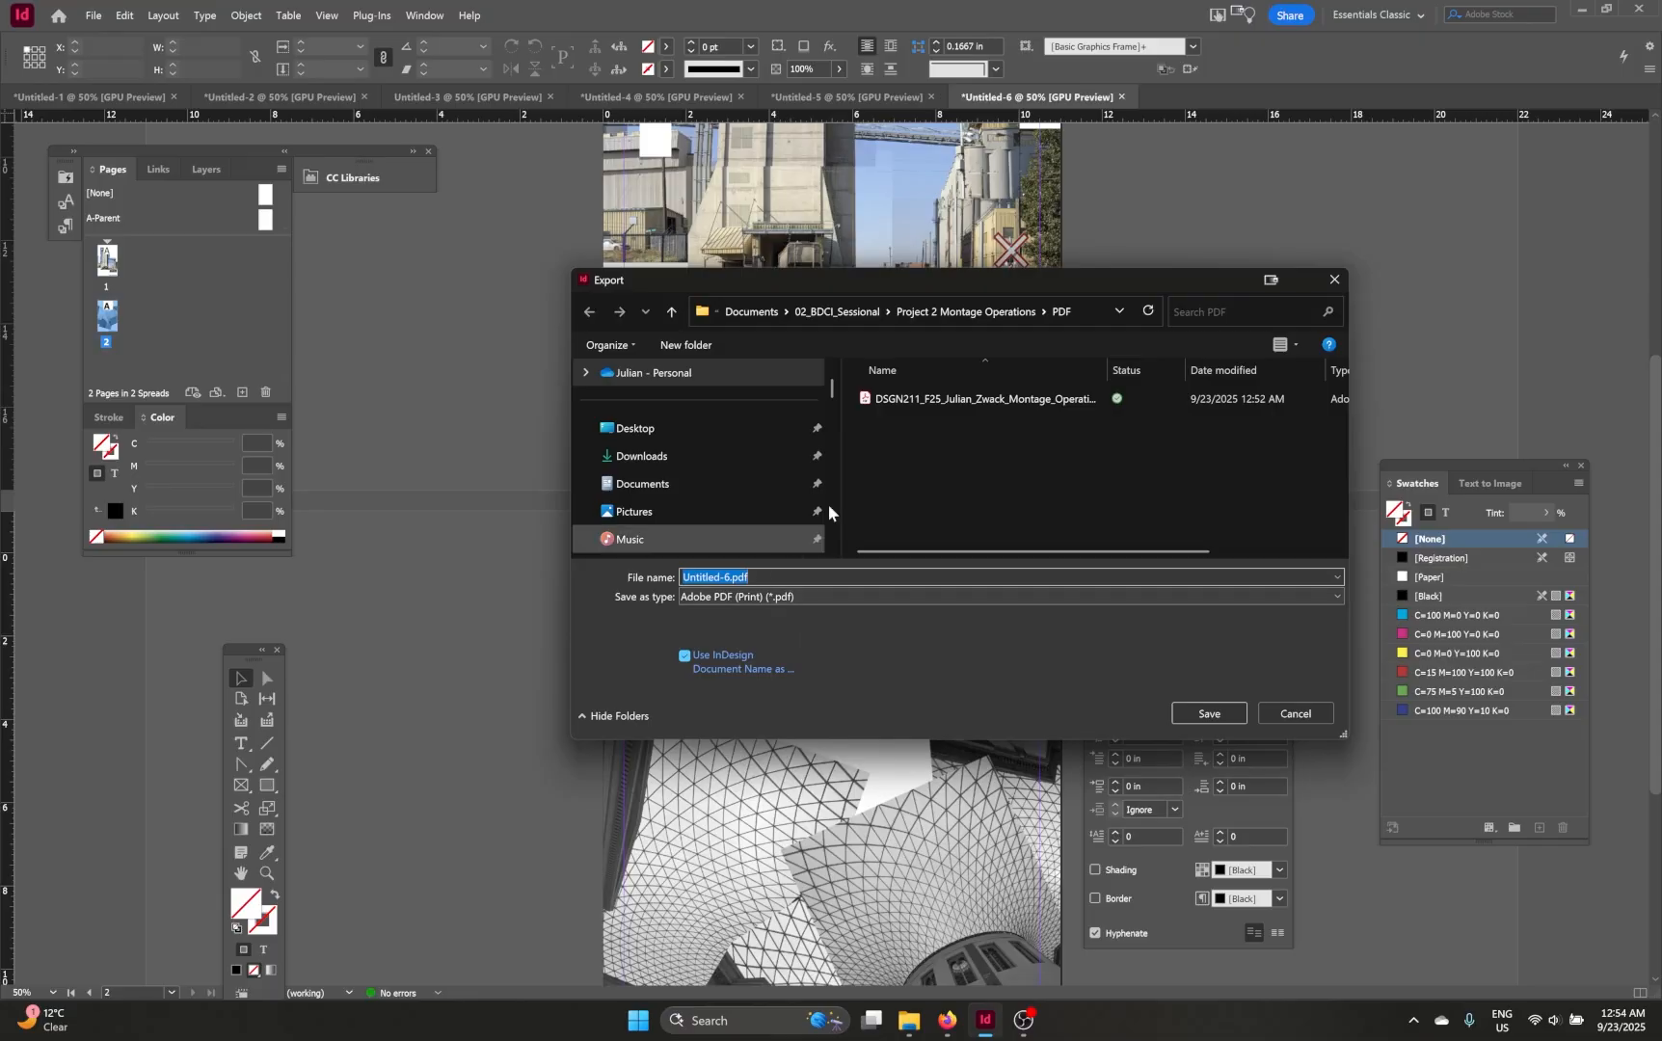
left_click(940, 400)
double_click(909, 576)
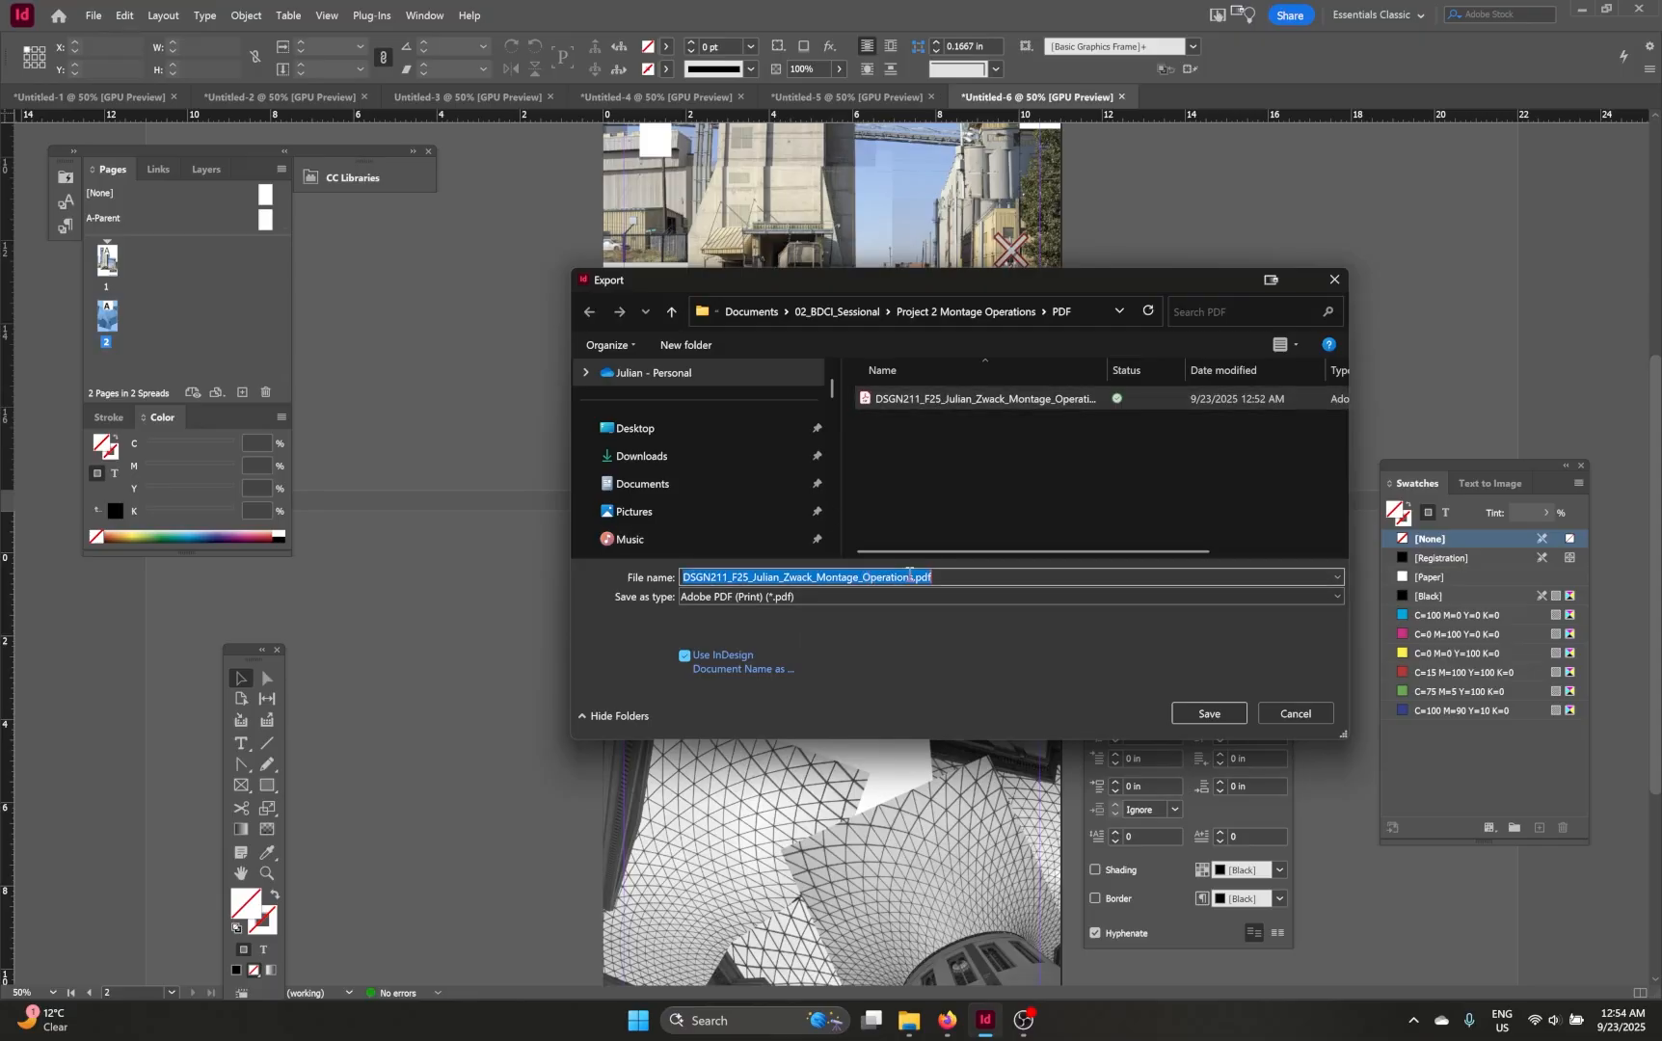
left_click(915, 577)
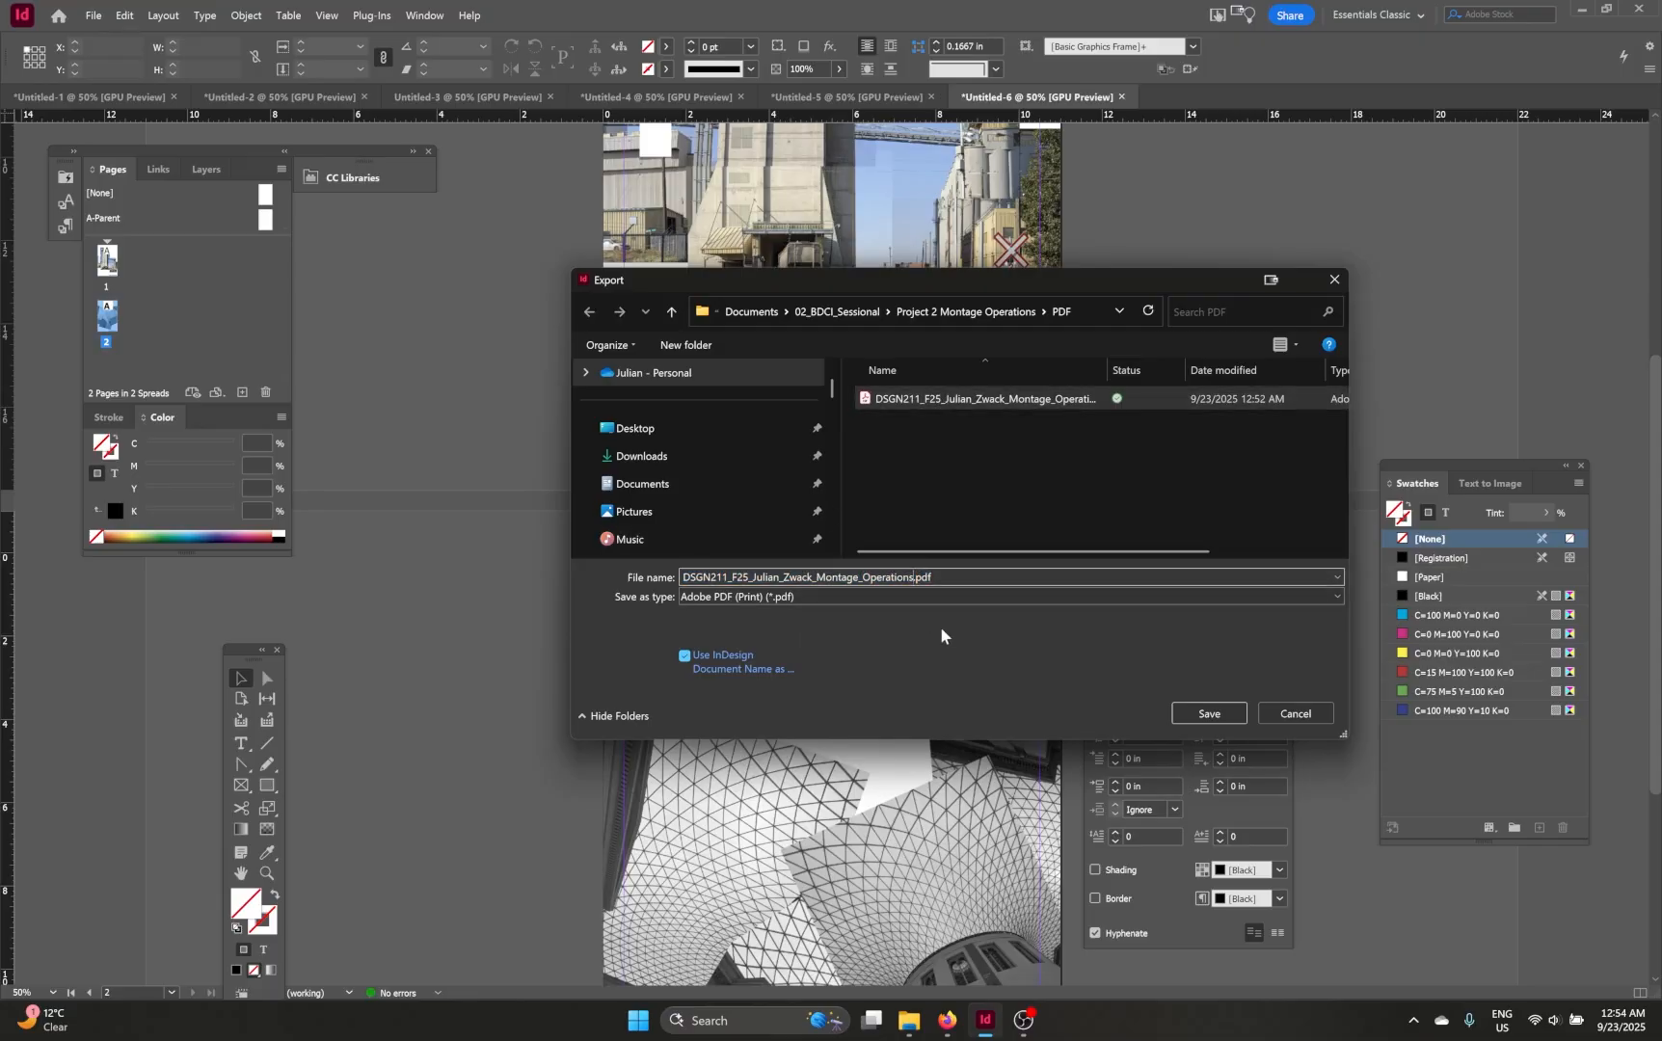
type("_")
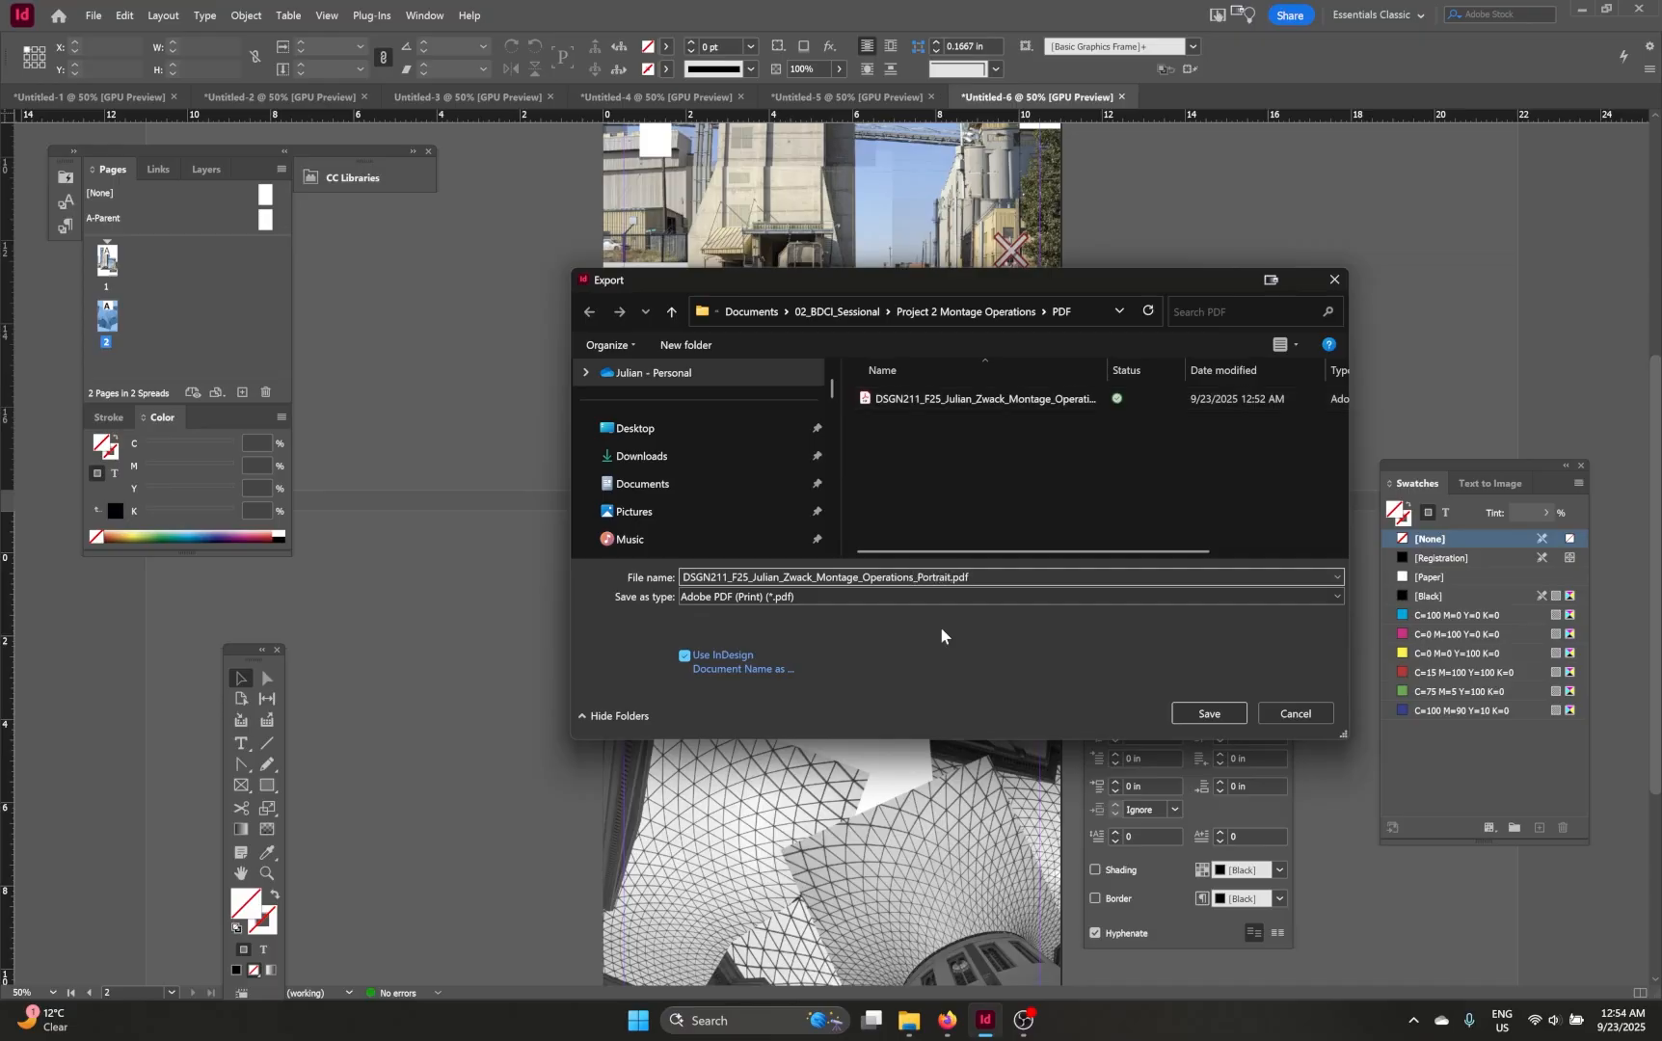
type("Portrait")
key("Return")
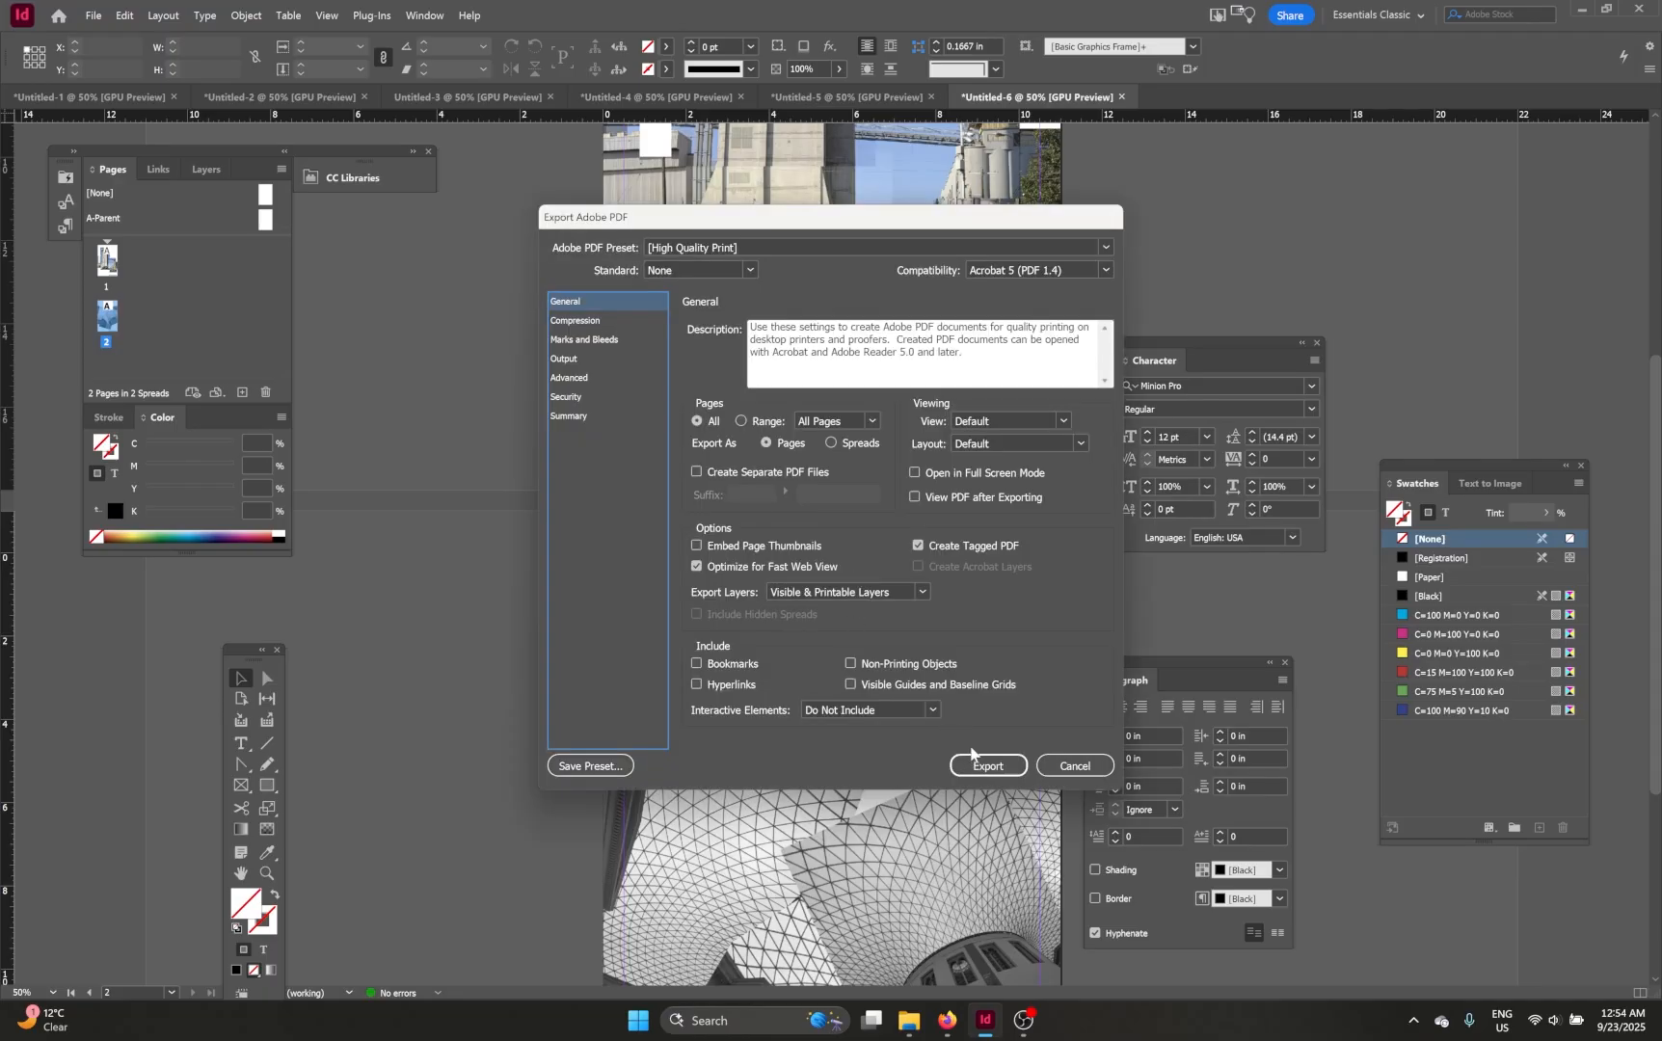
left_click(981, 763)
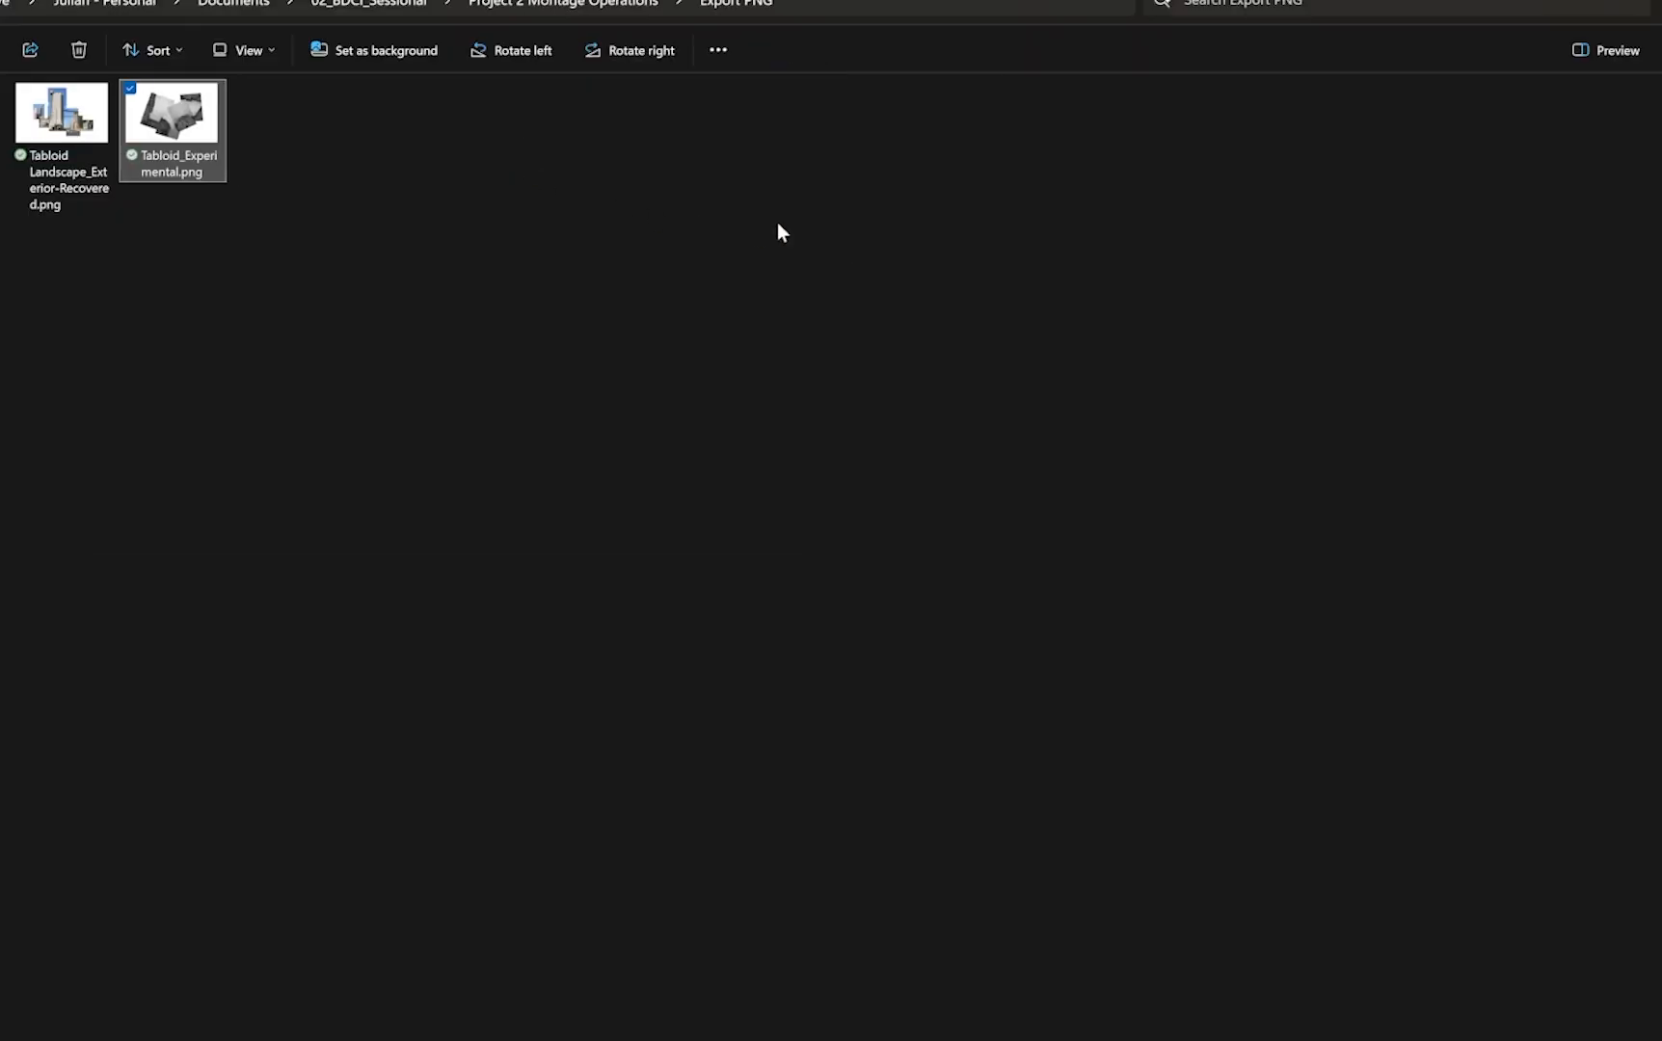
Step: Open both exported montage PDFs together from the PDF folder
left_click(563, 4)
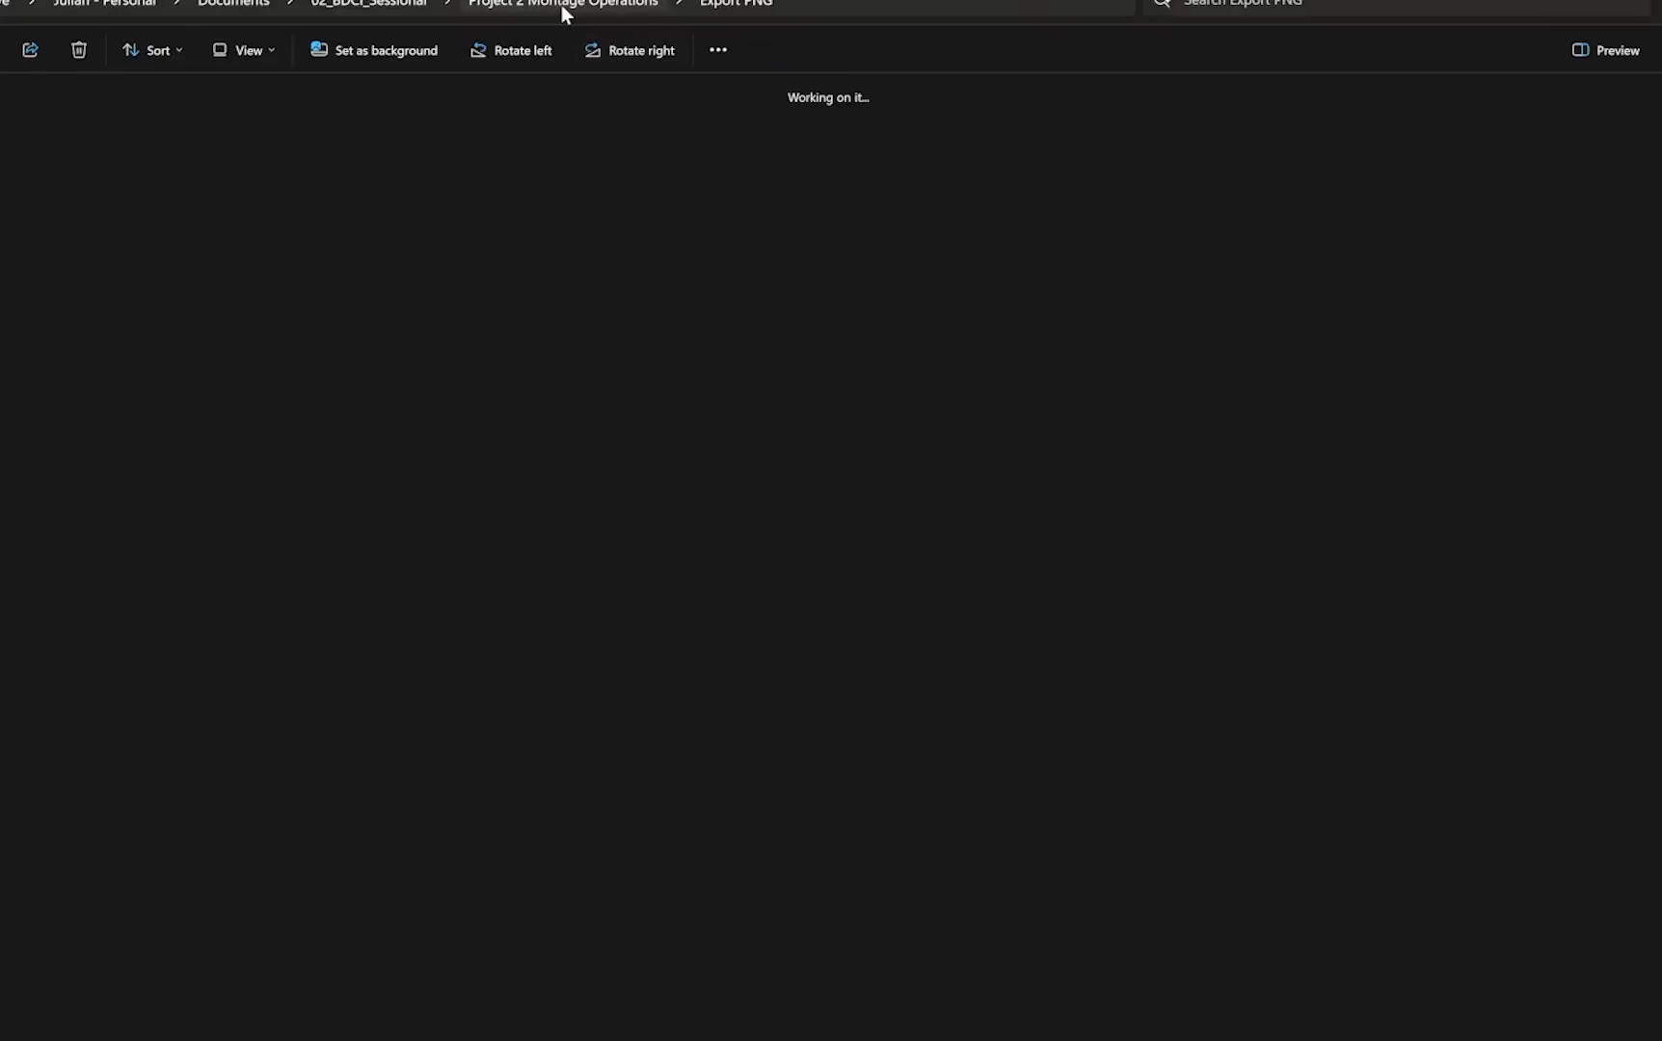
double_click(505, 160)
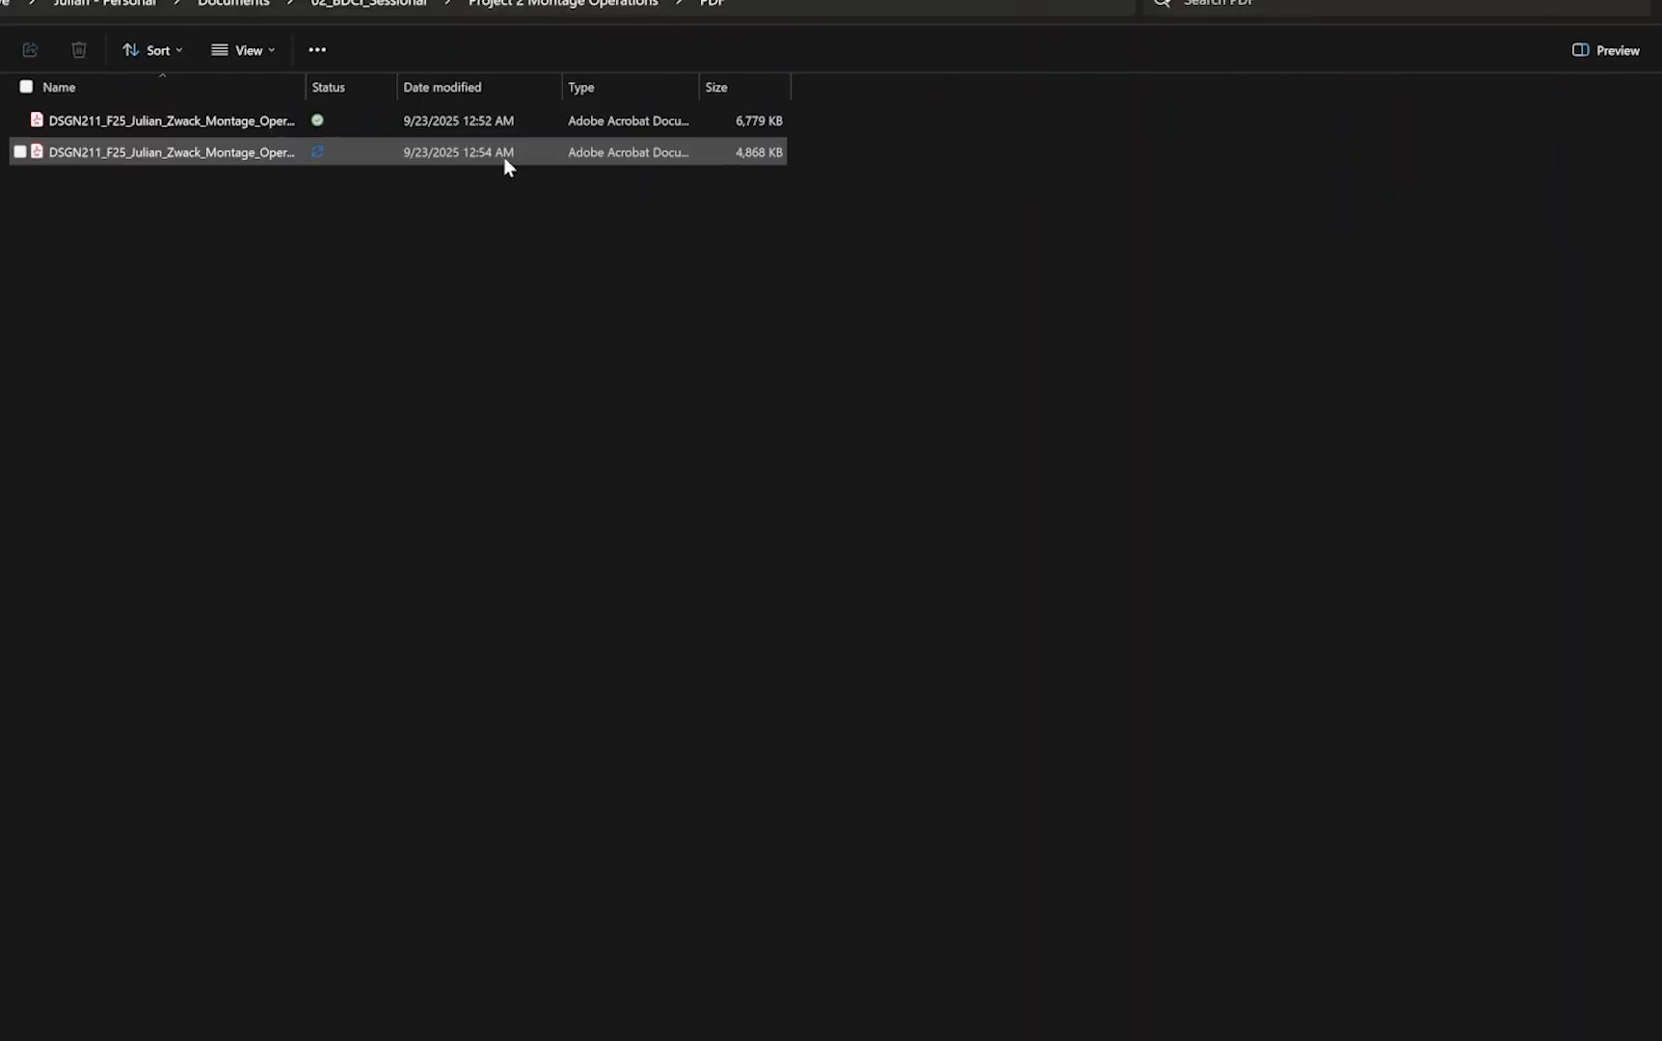
left_click(106, 125)
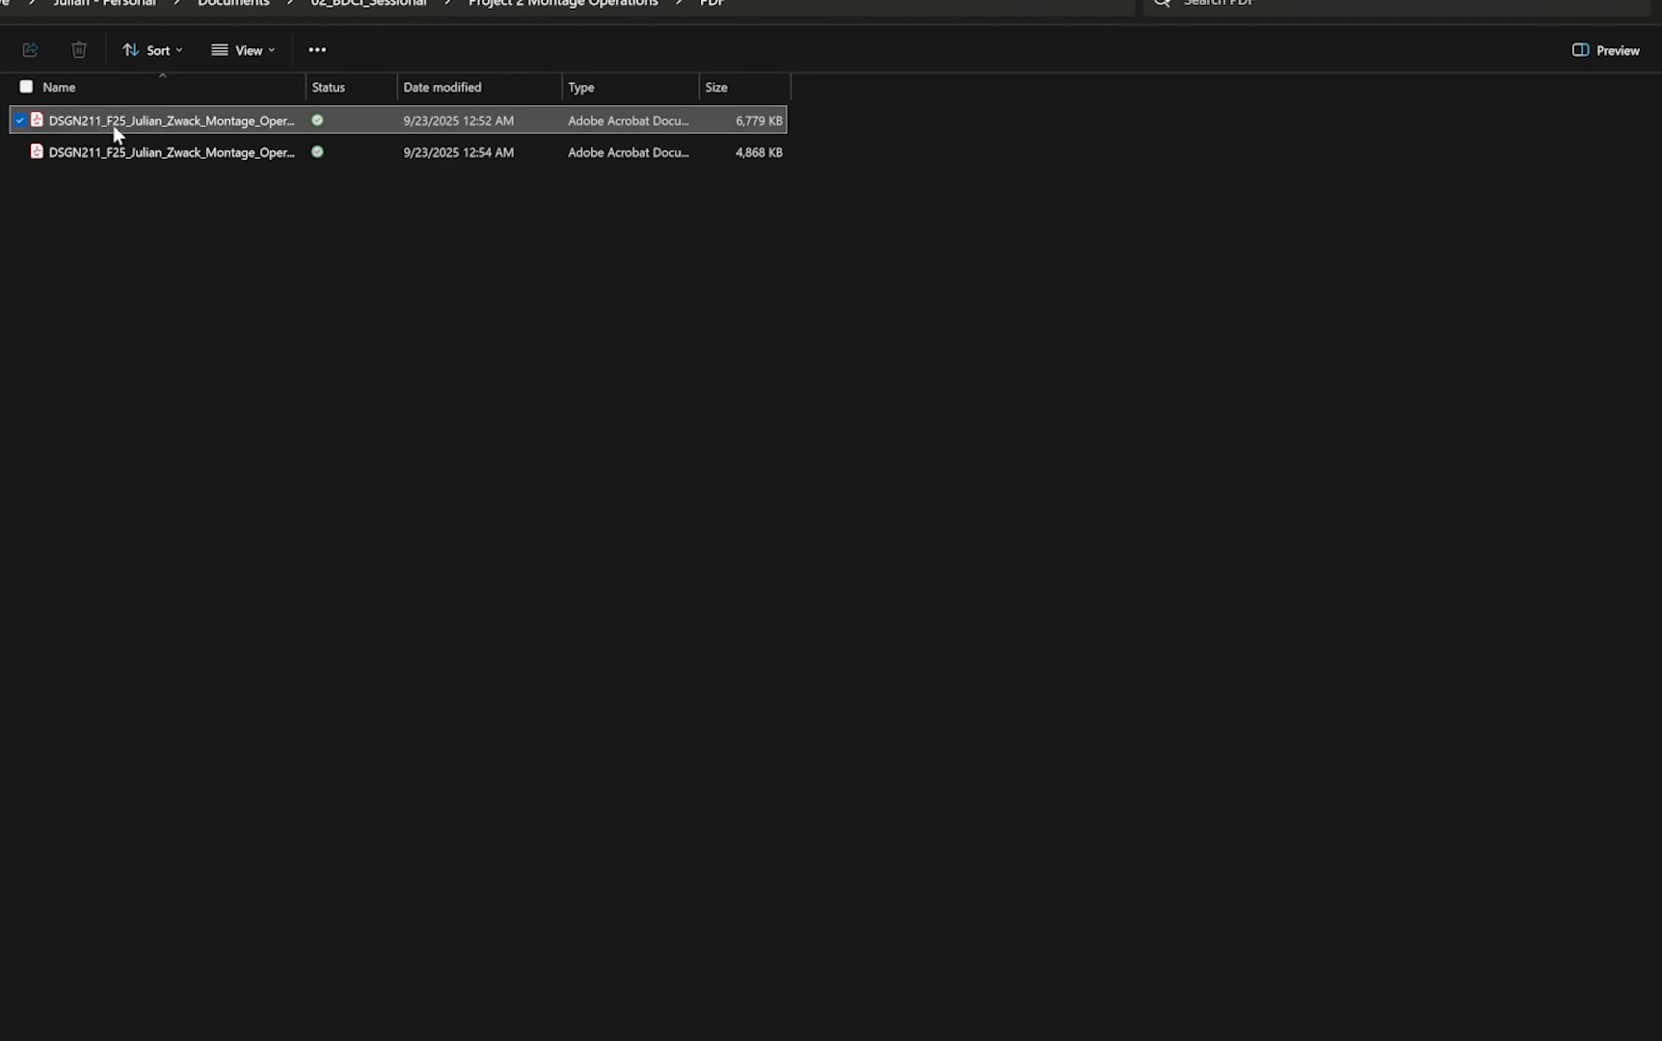
left_click(176, 154, "ctrl")
right_click(242, 161)
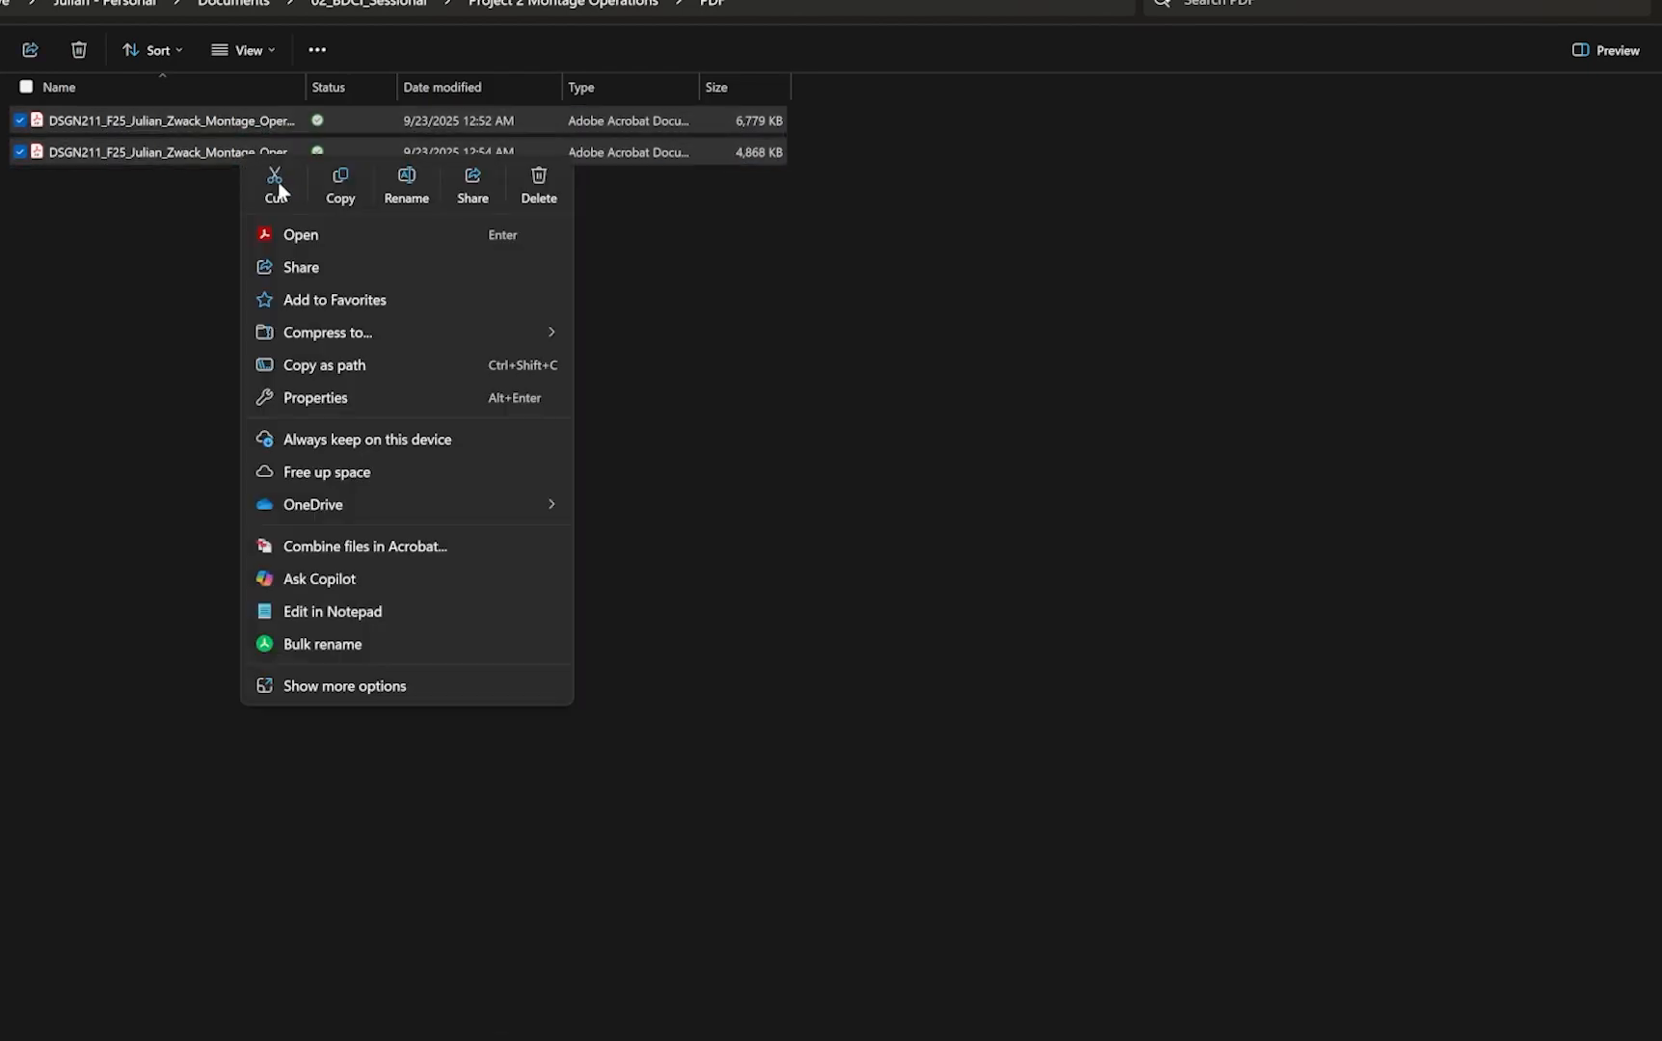
left_click(307, 235)
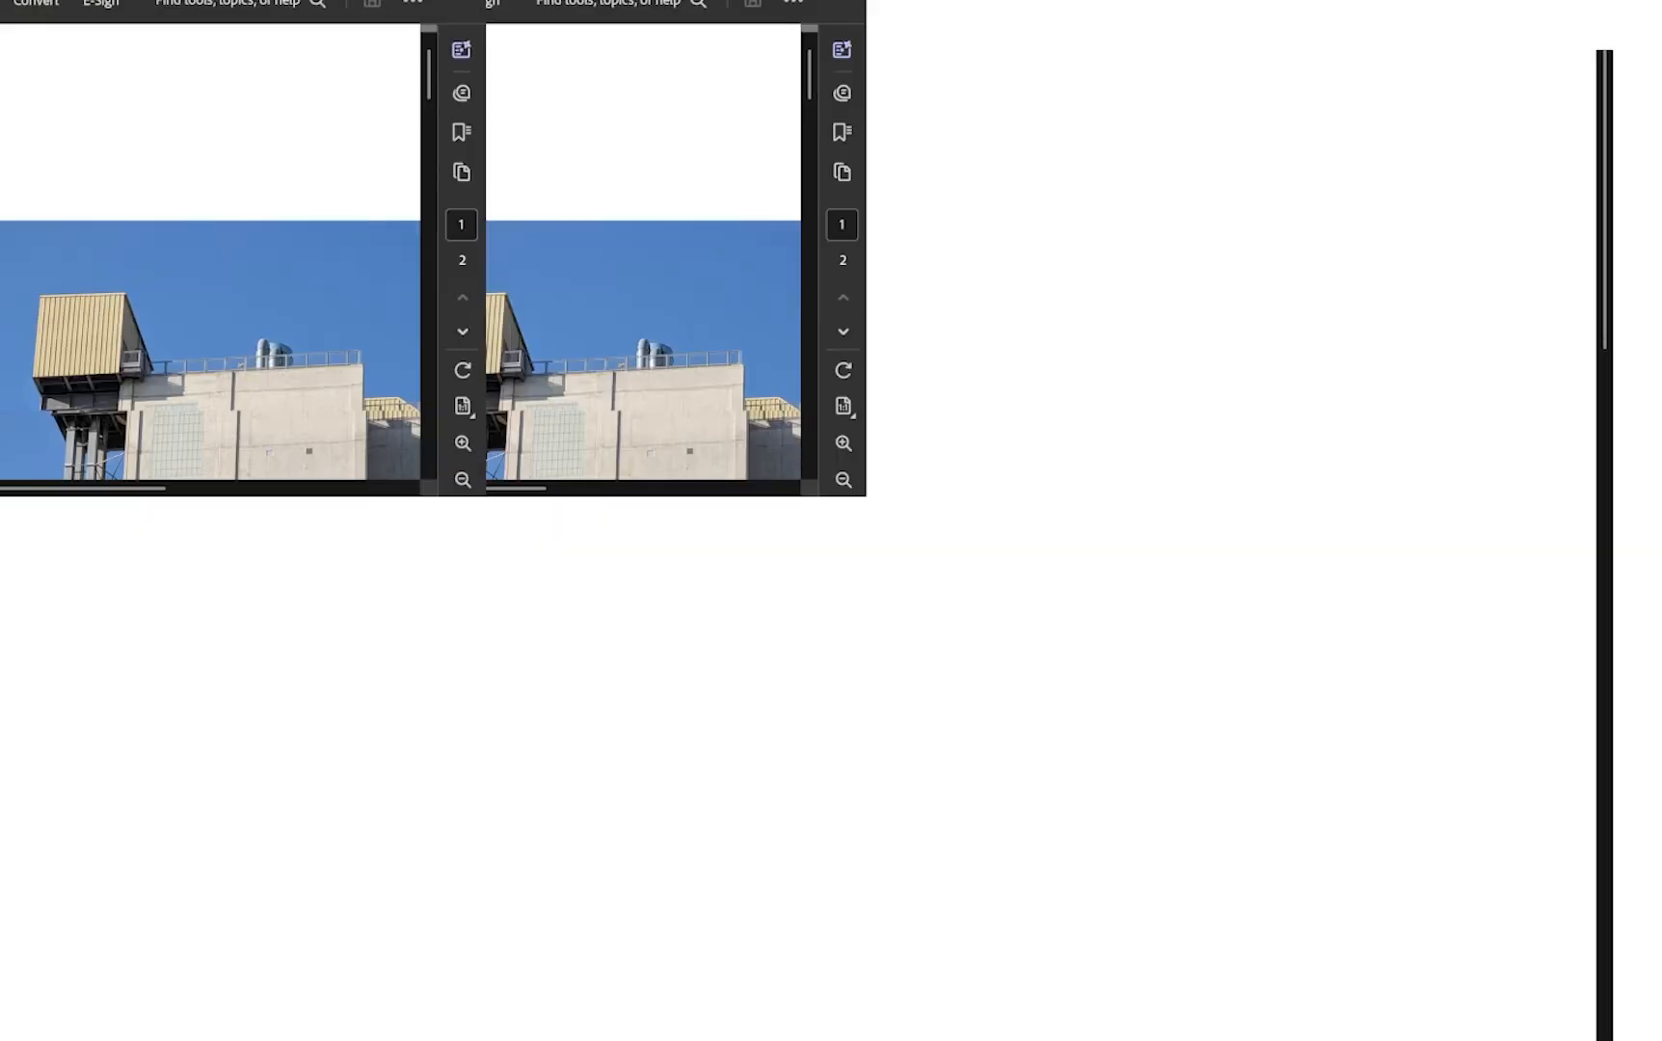
Step: Scroll through the pages of both the landscape and portrait PDFs to review them
scroll(709, 422, "down", 2)
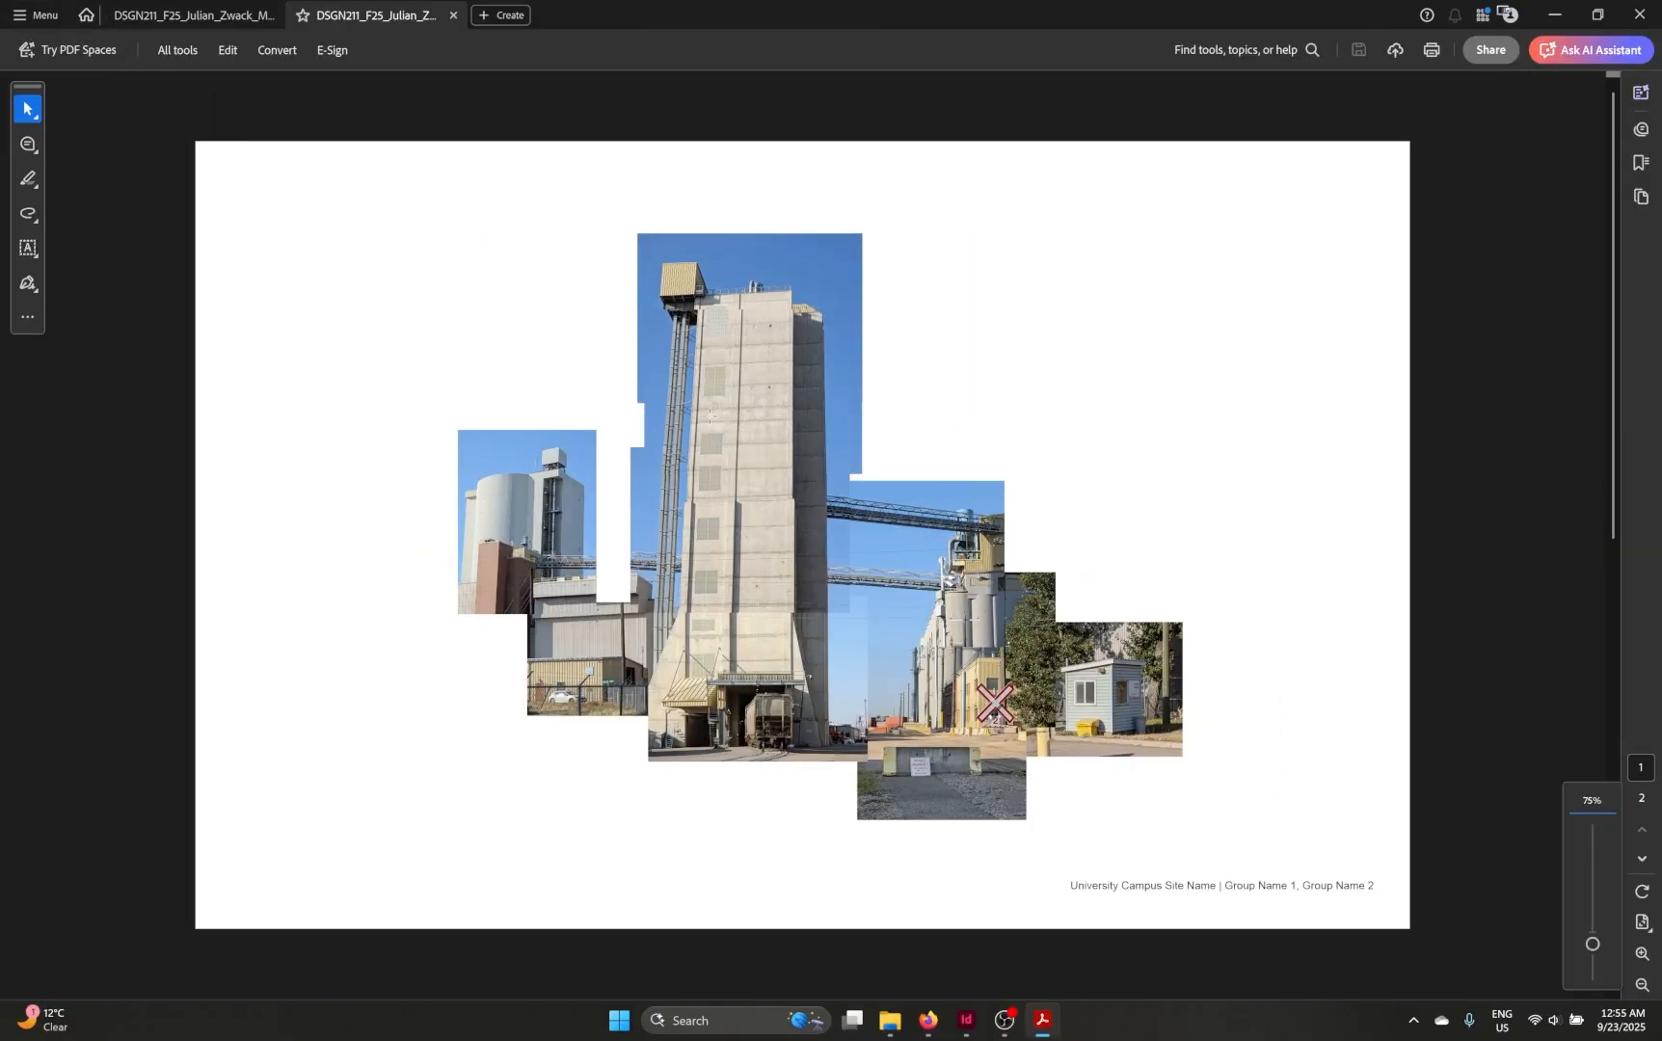
scroll(710, 419, "down", 2)
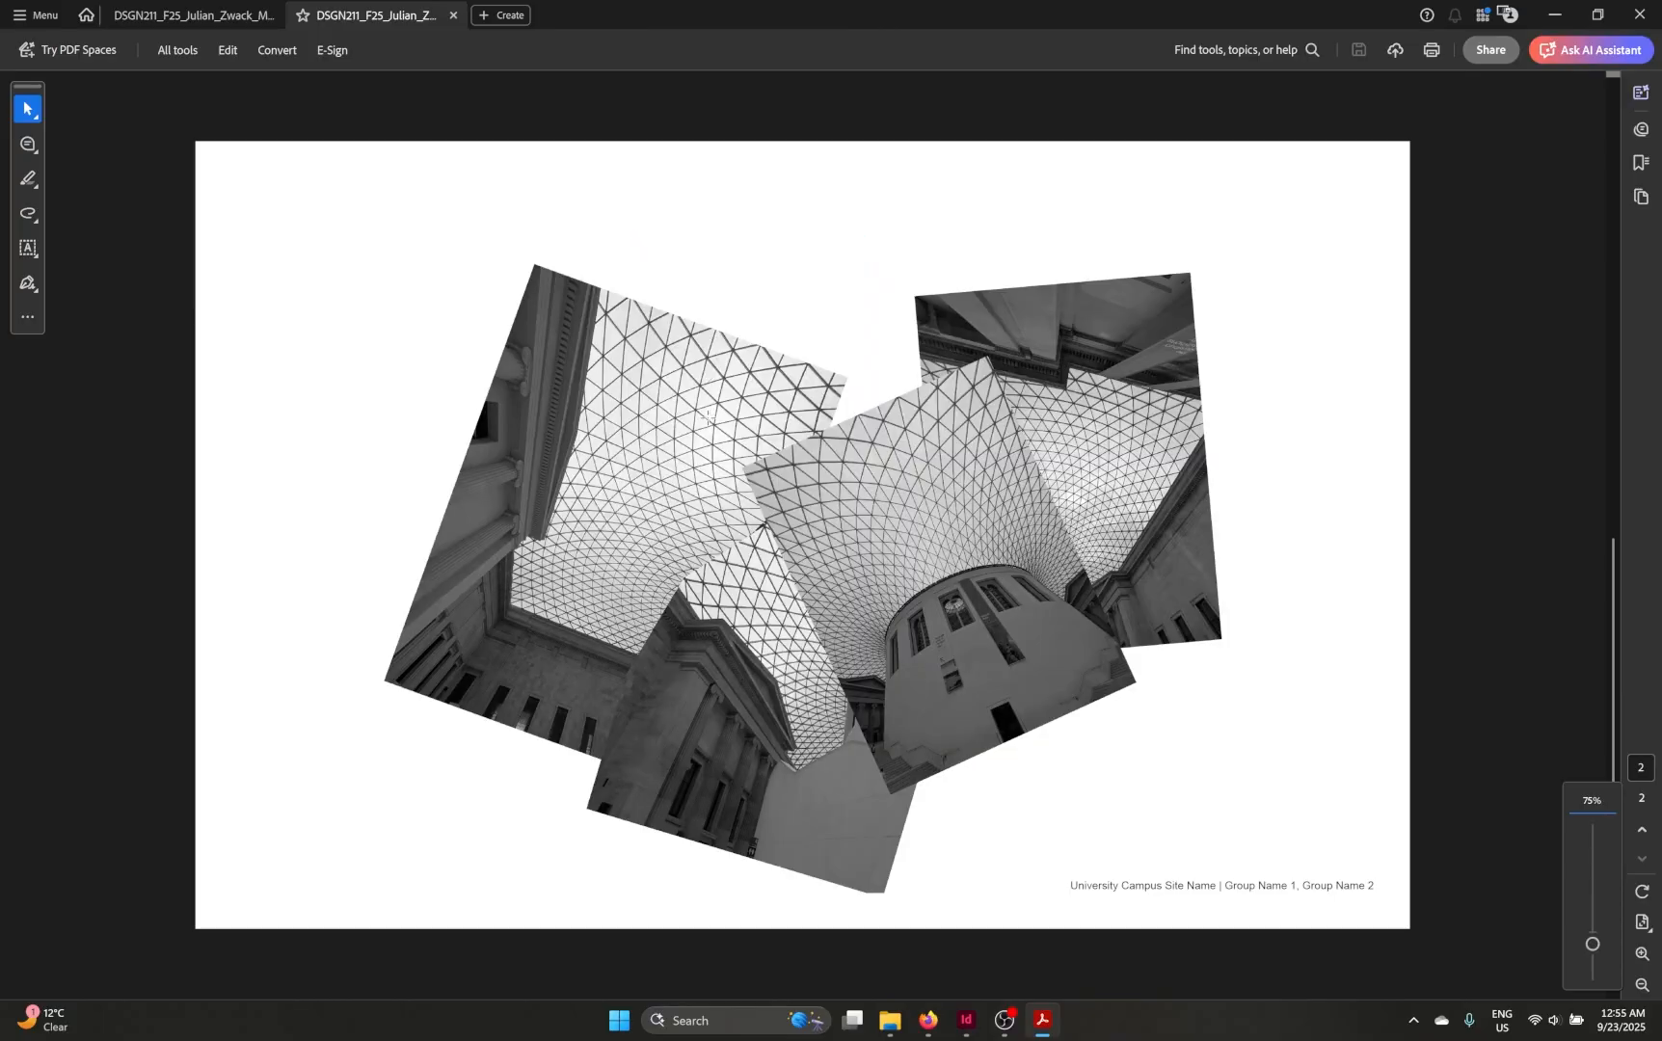
scroll(709, 416, "up", 2)
left_click(200, 12)
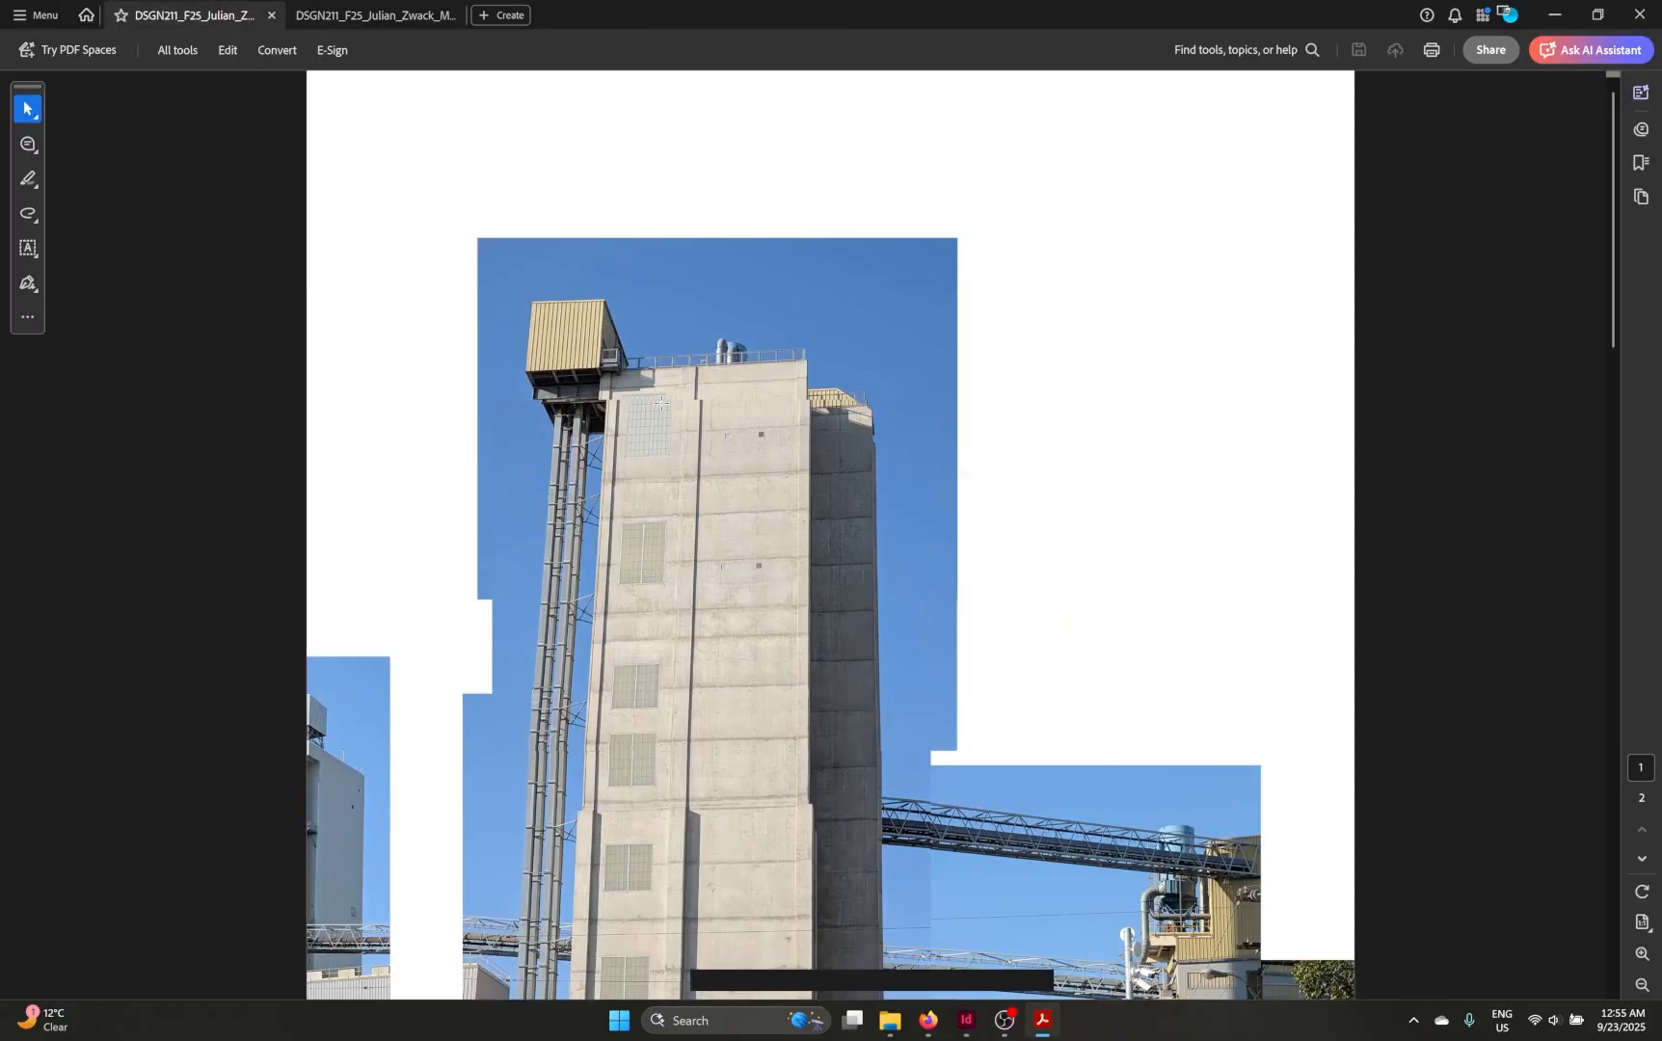
scroll(661, 403, "down", 3)
scroll(661, 403, "down", 2, "ctrl")
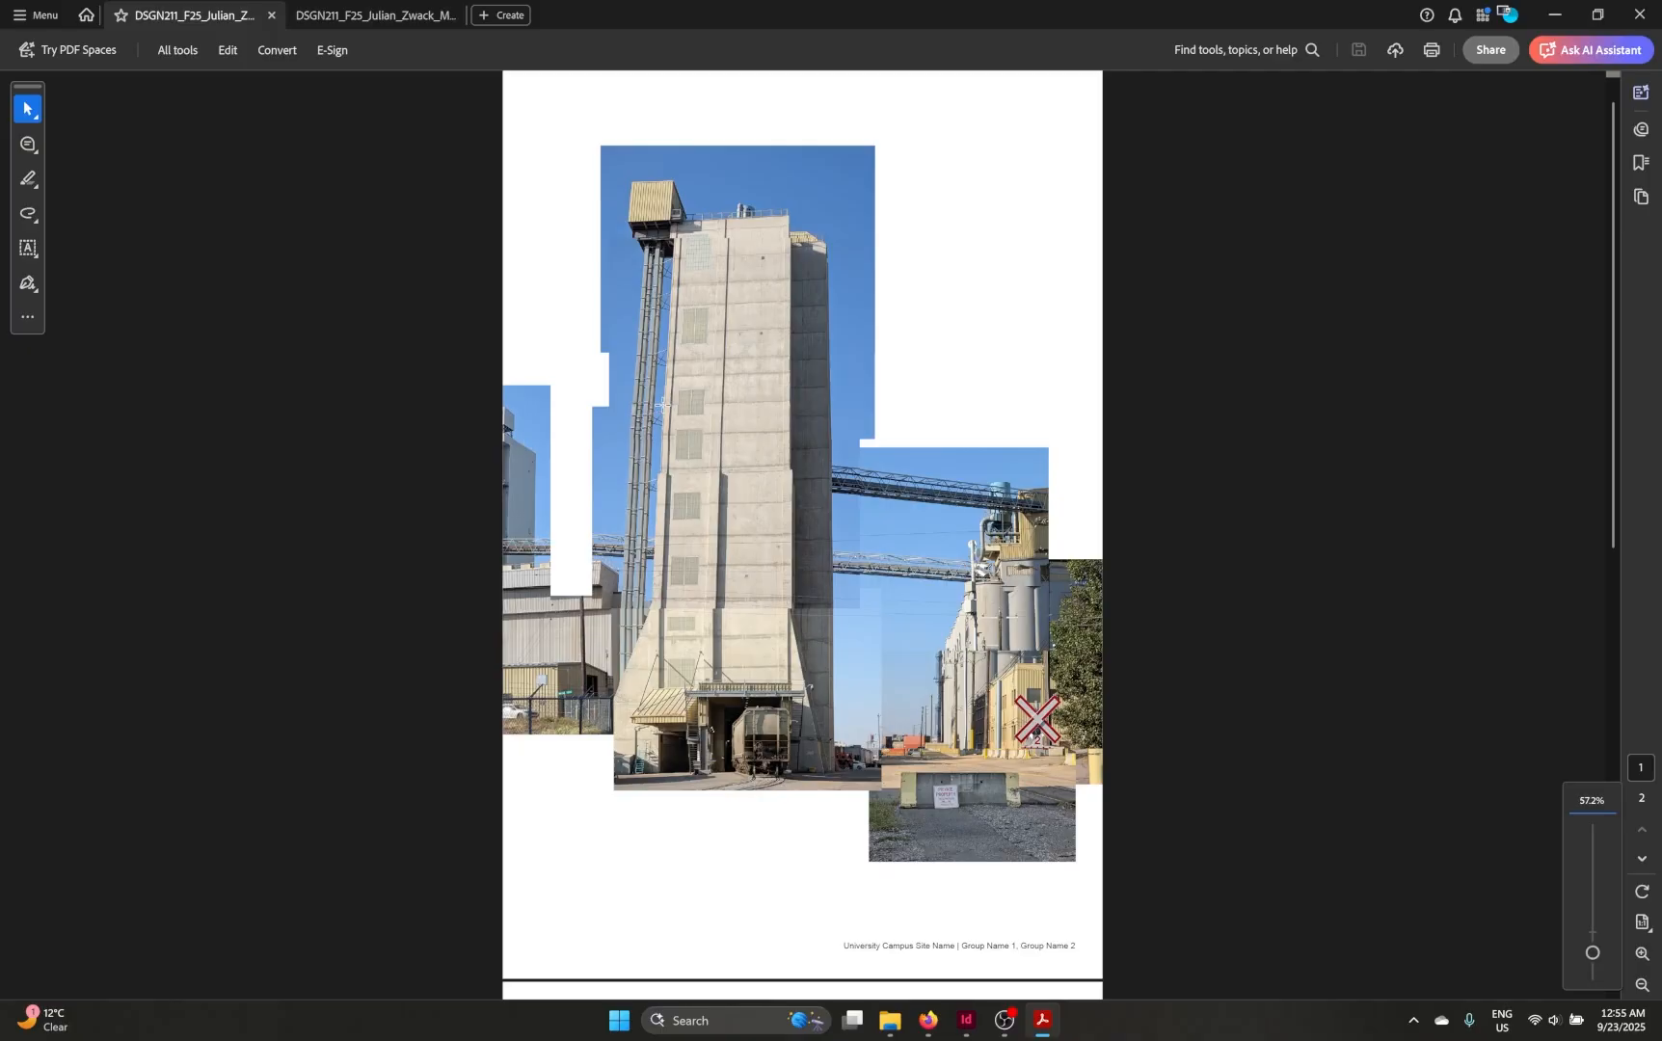
scroll(661, 405, "down", 10)
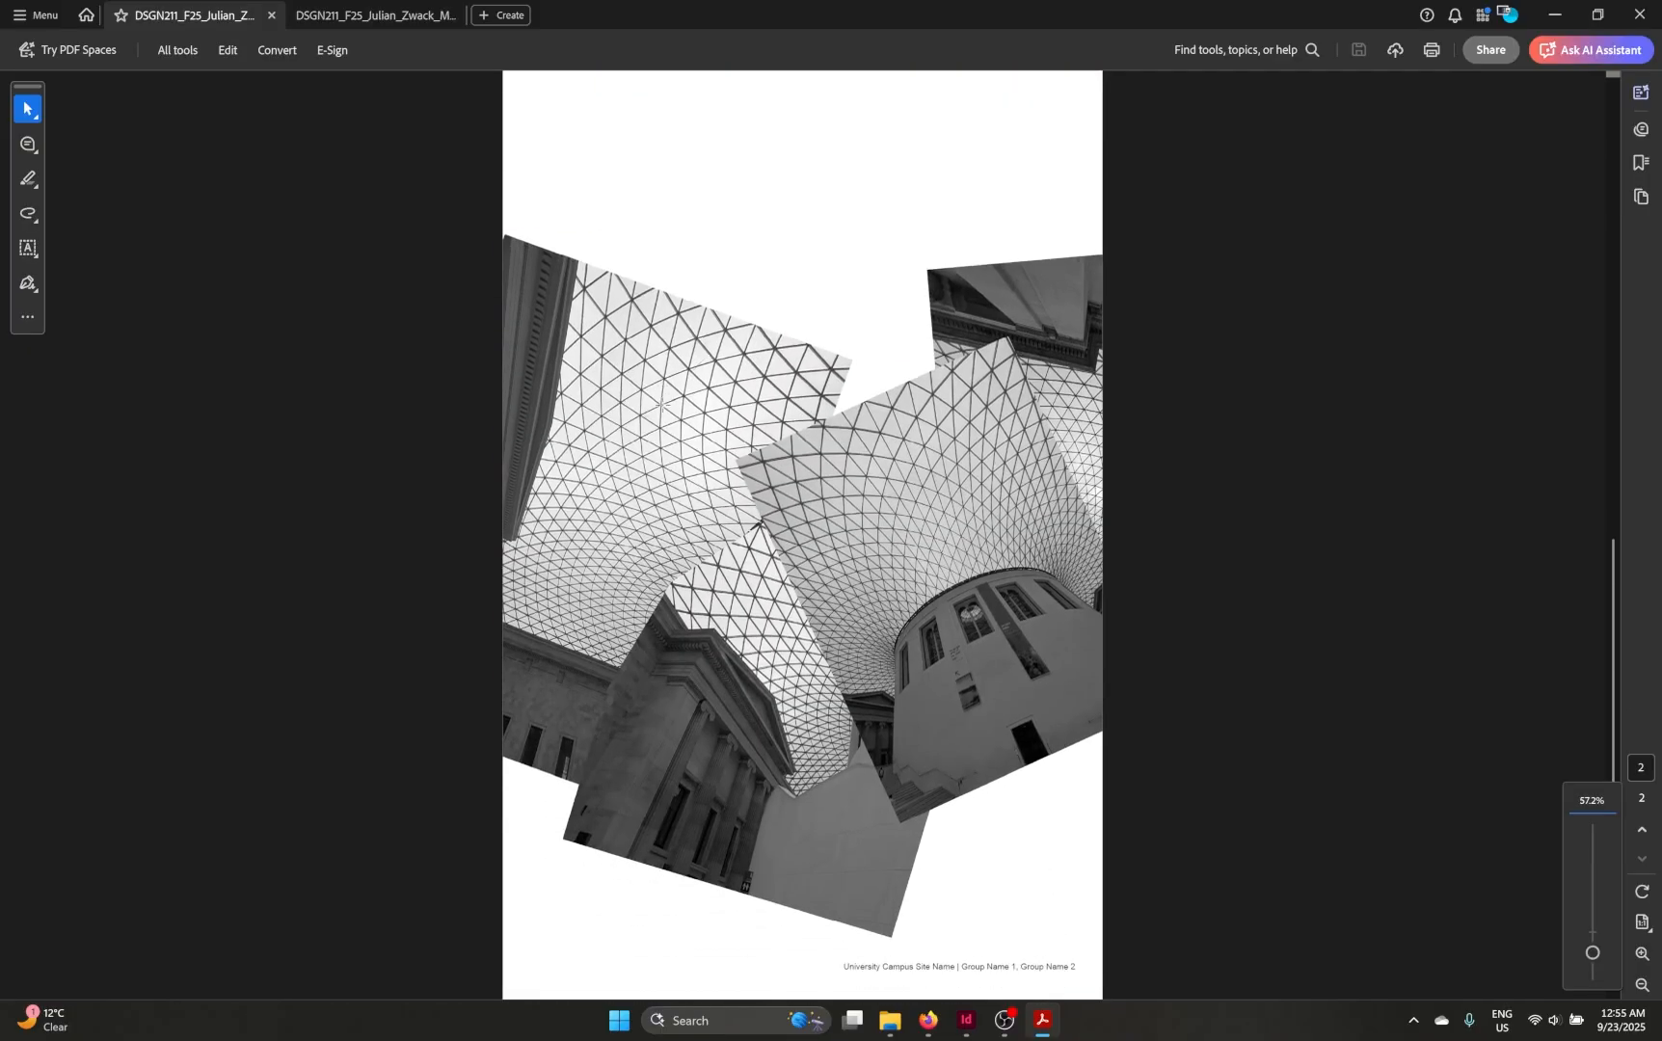
Step: Open the Combine Files tool and add both currently open montage PDFs
left_click(190, 53)
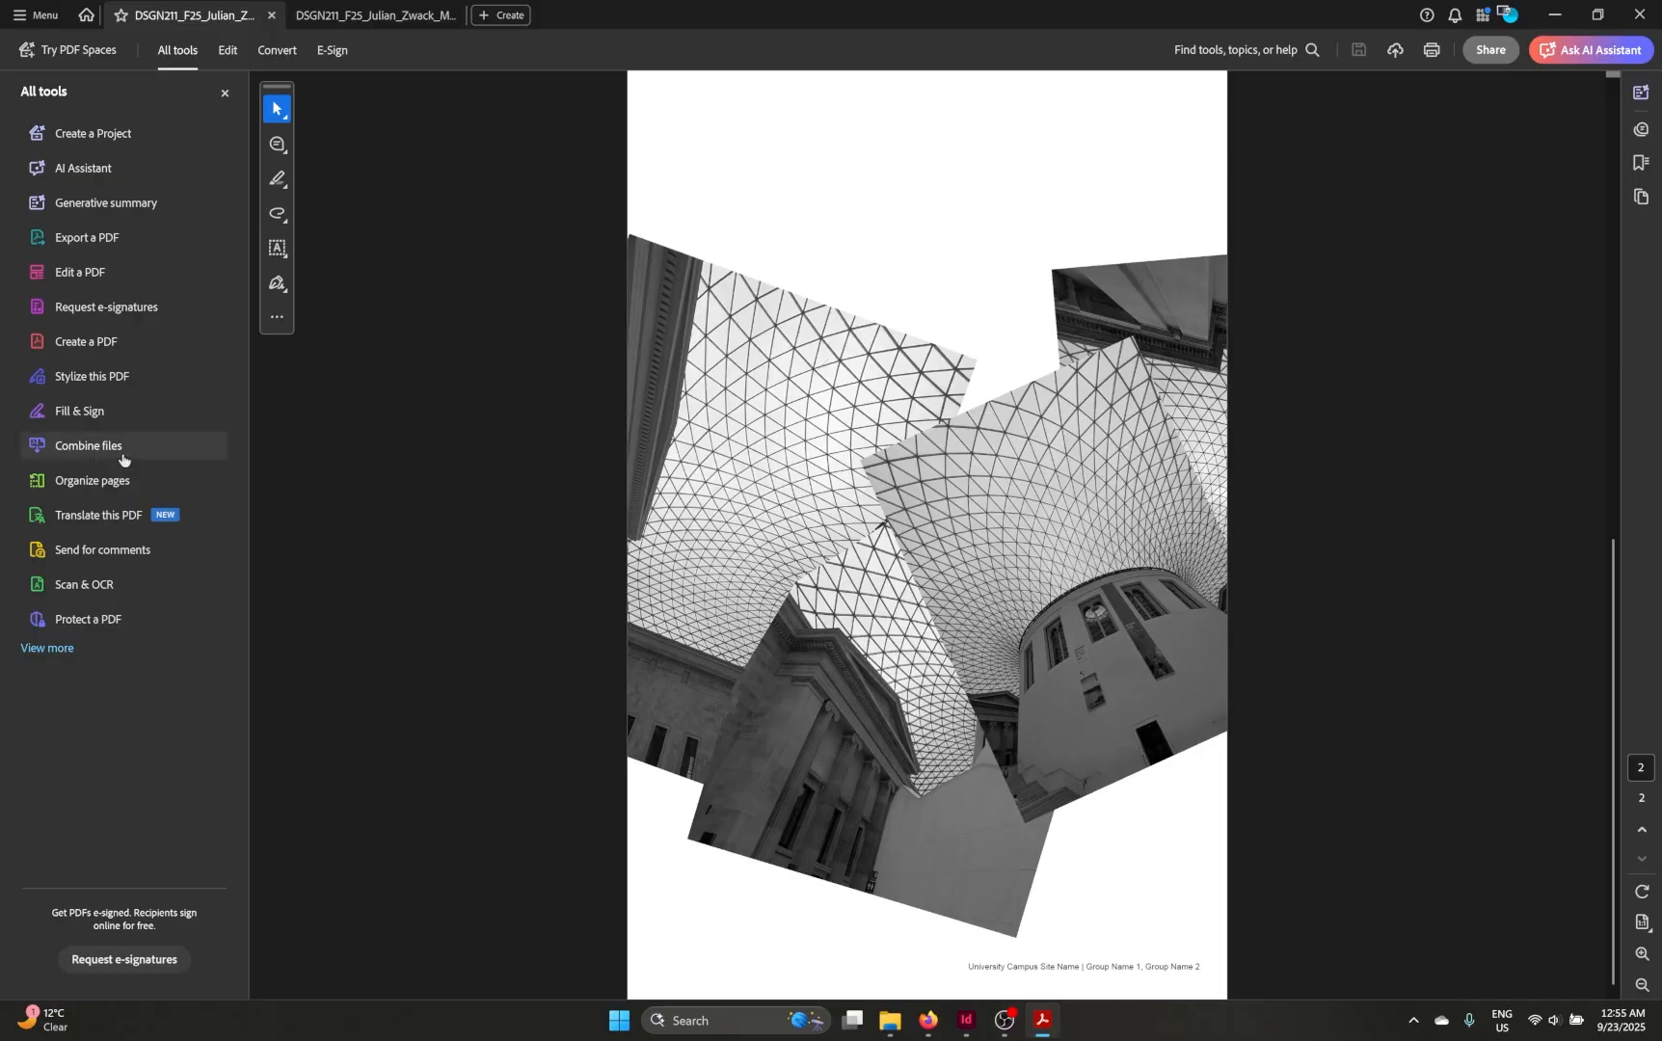
left_click(89, 446)
left_click(795, 619)
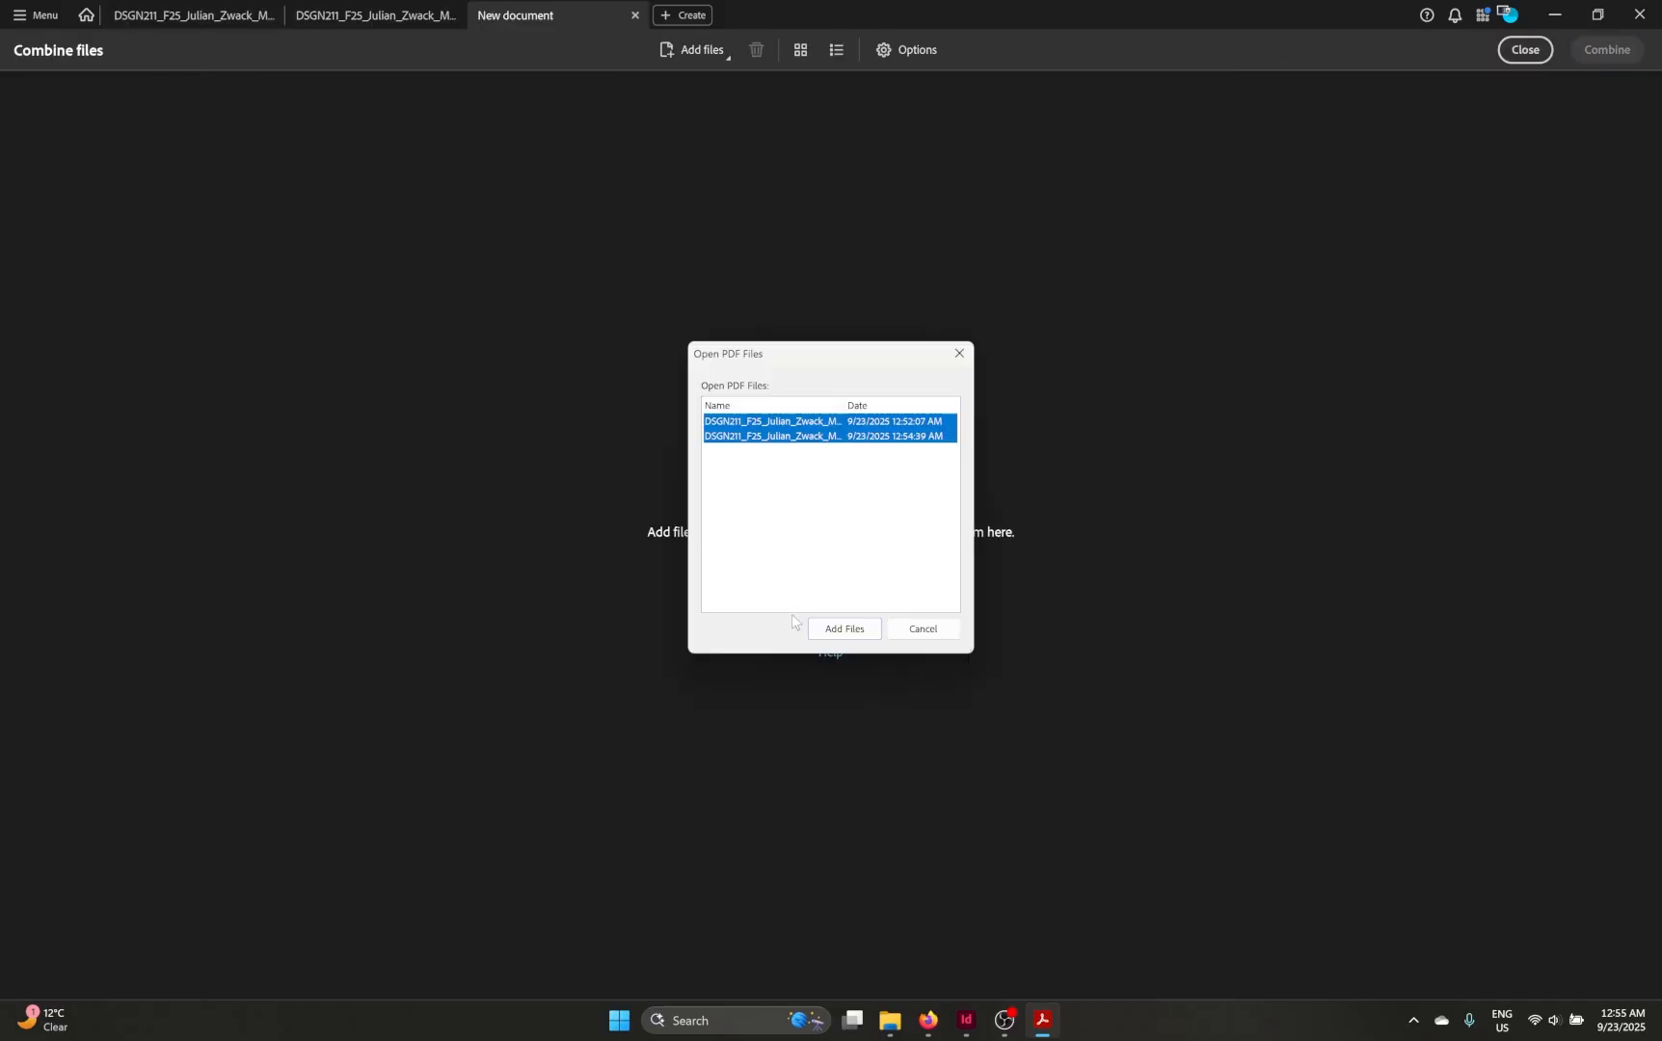
left_click(844, 628)
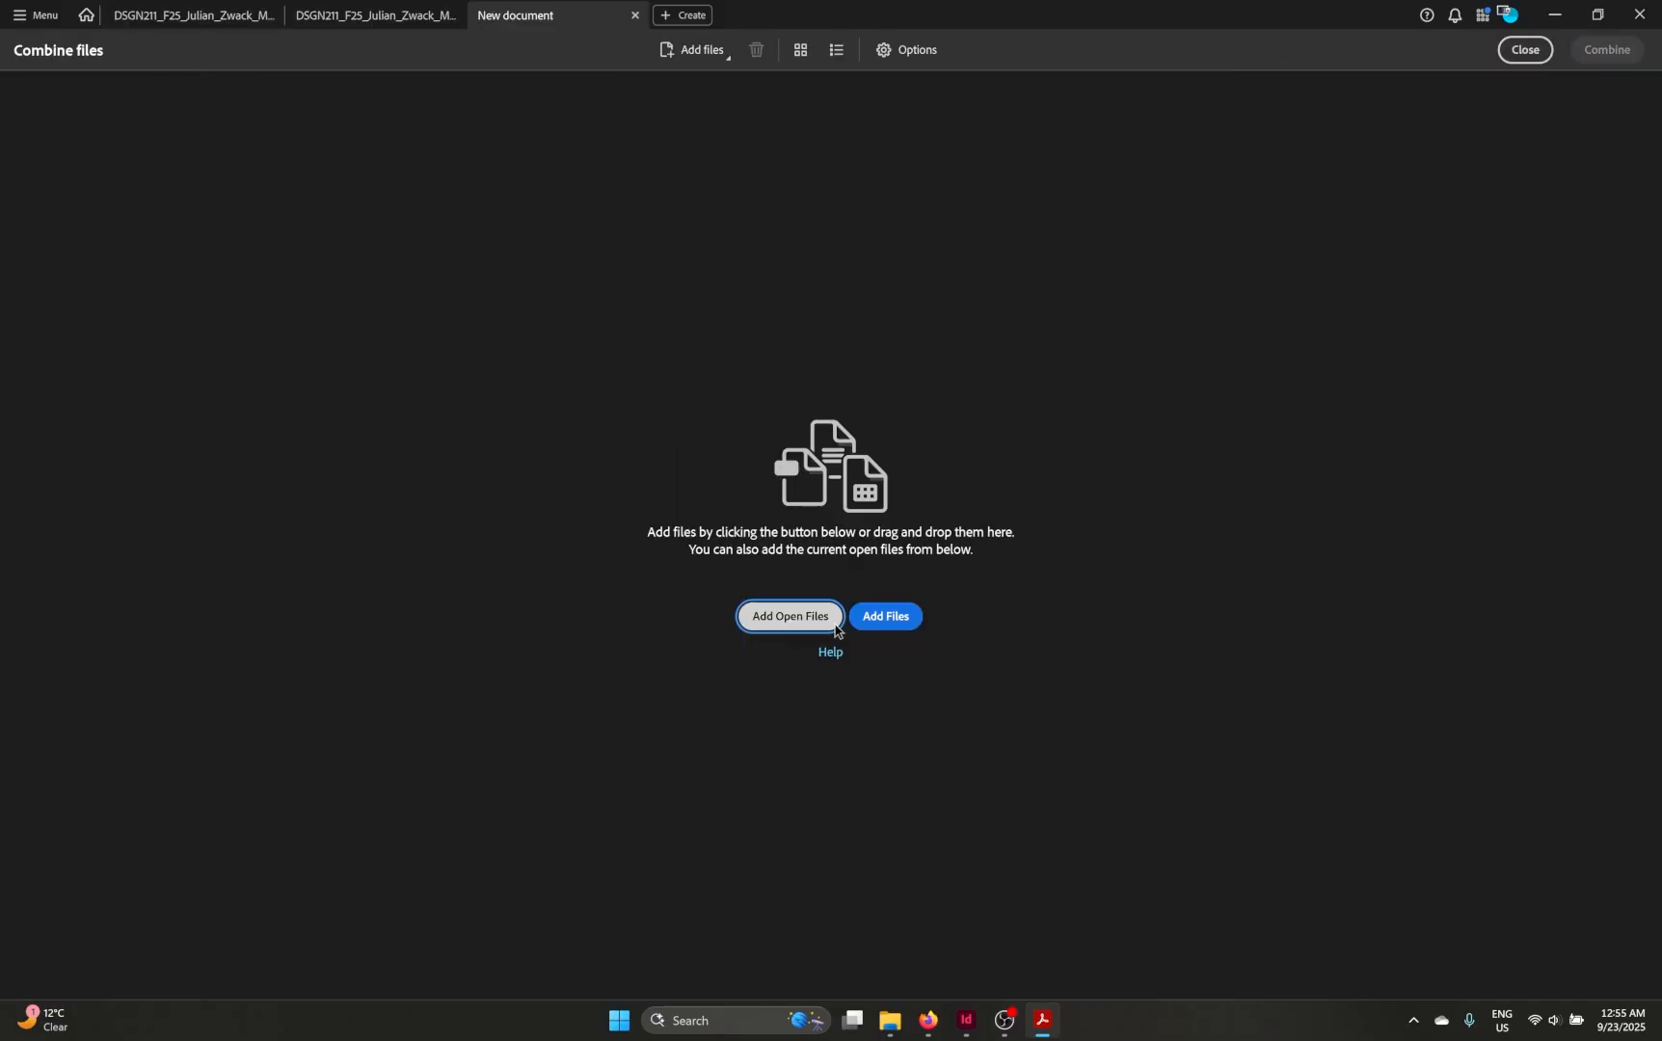
Step: Reorder the files so the landscape montage PDF comes first, then combine them into one PDF
mouse_move(268, 231)
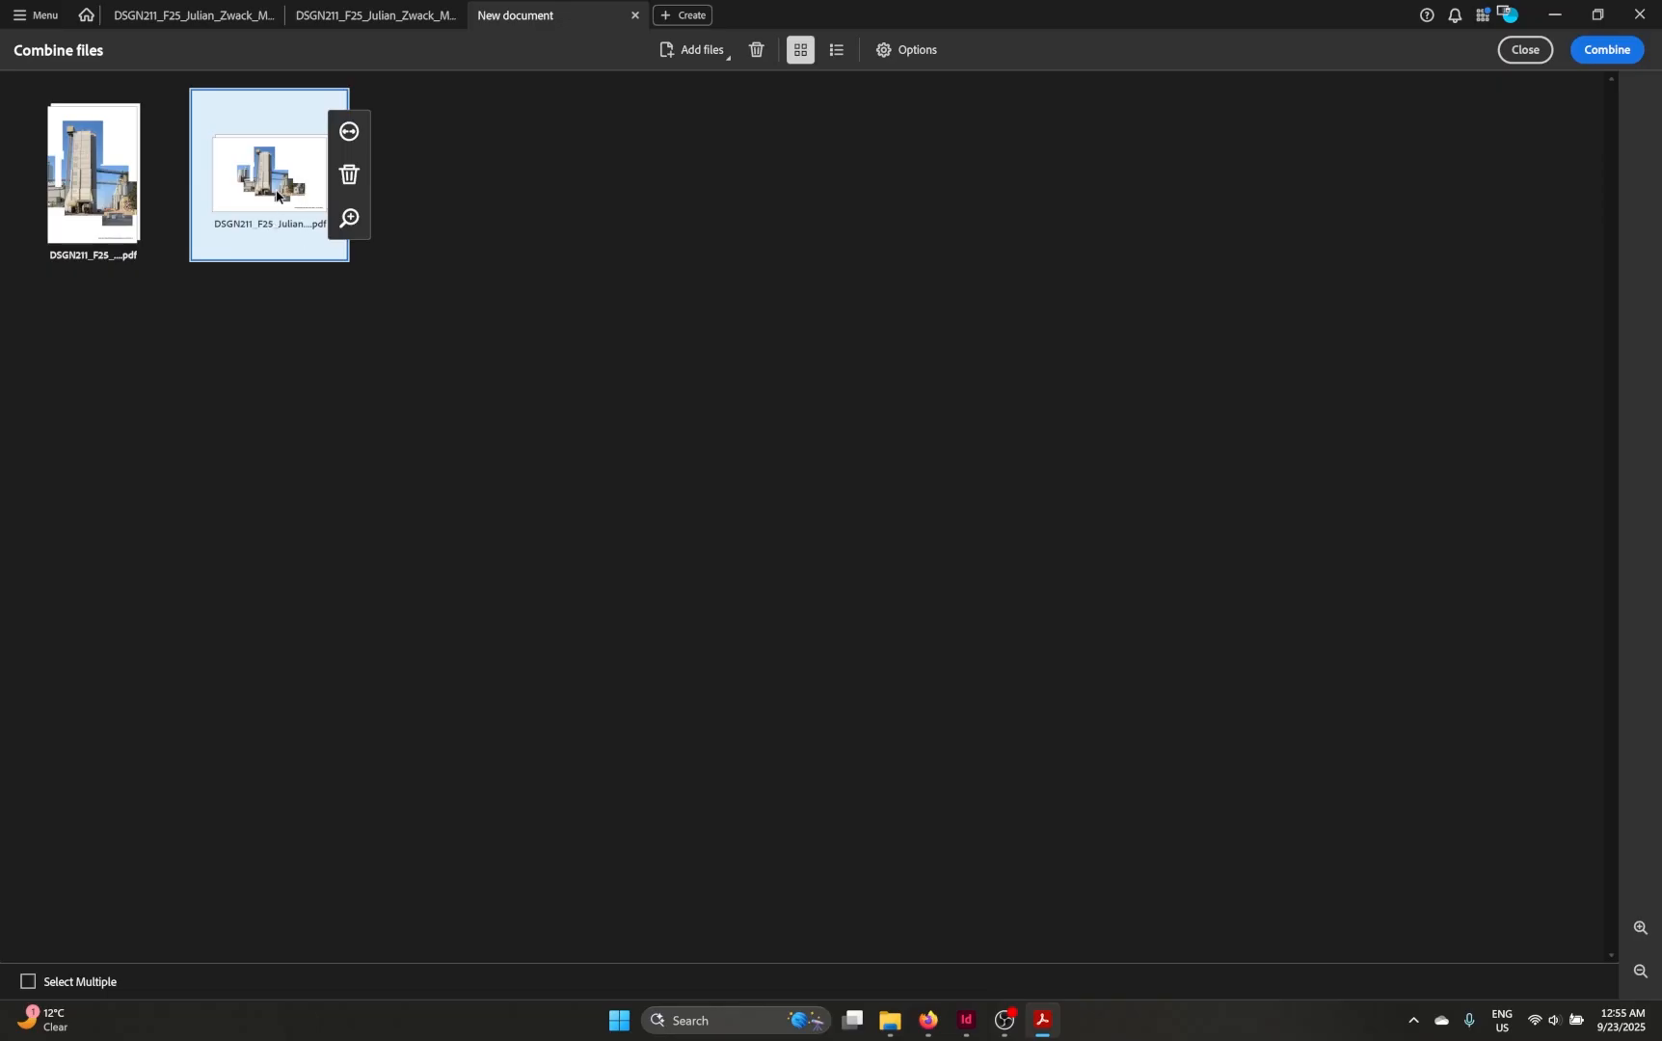
left_click_drag(276, 197, 53, 183)
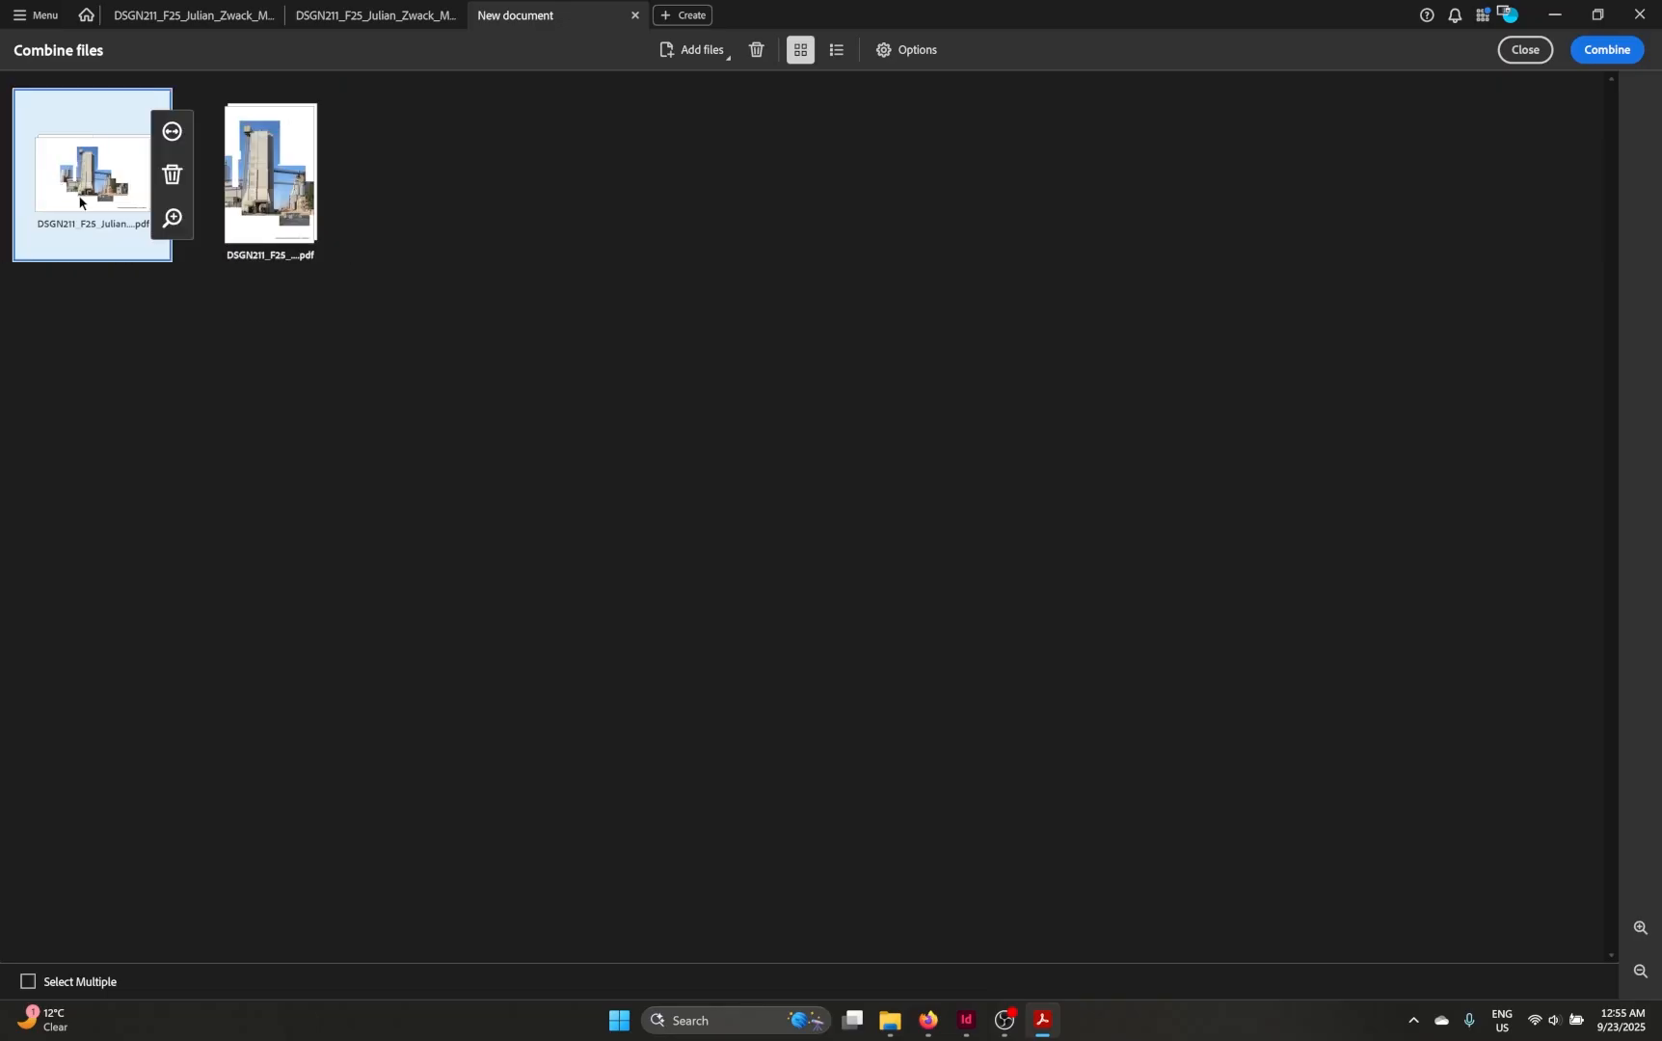
left_click(471, 341)
mouse_move(47, 202)
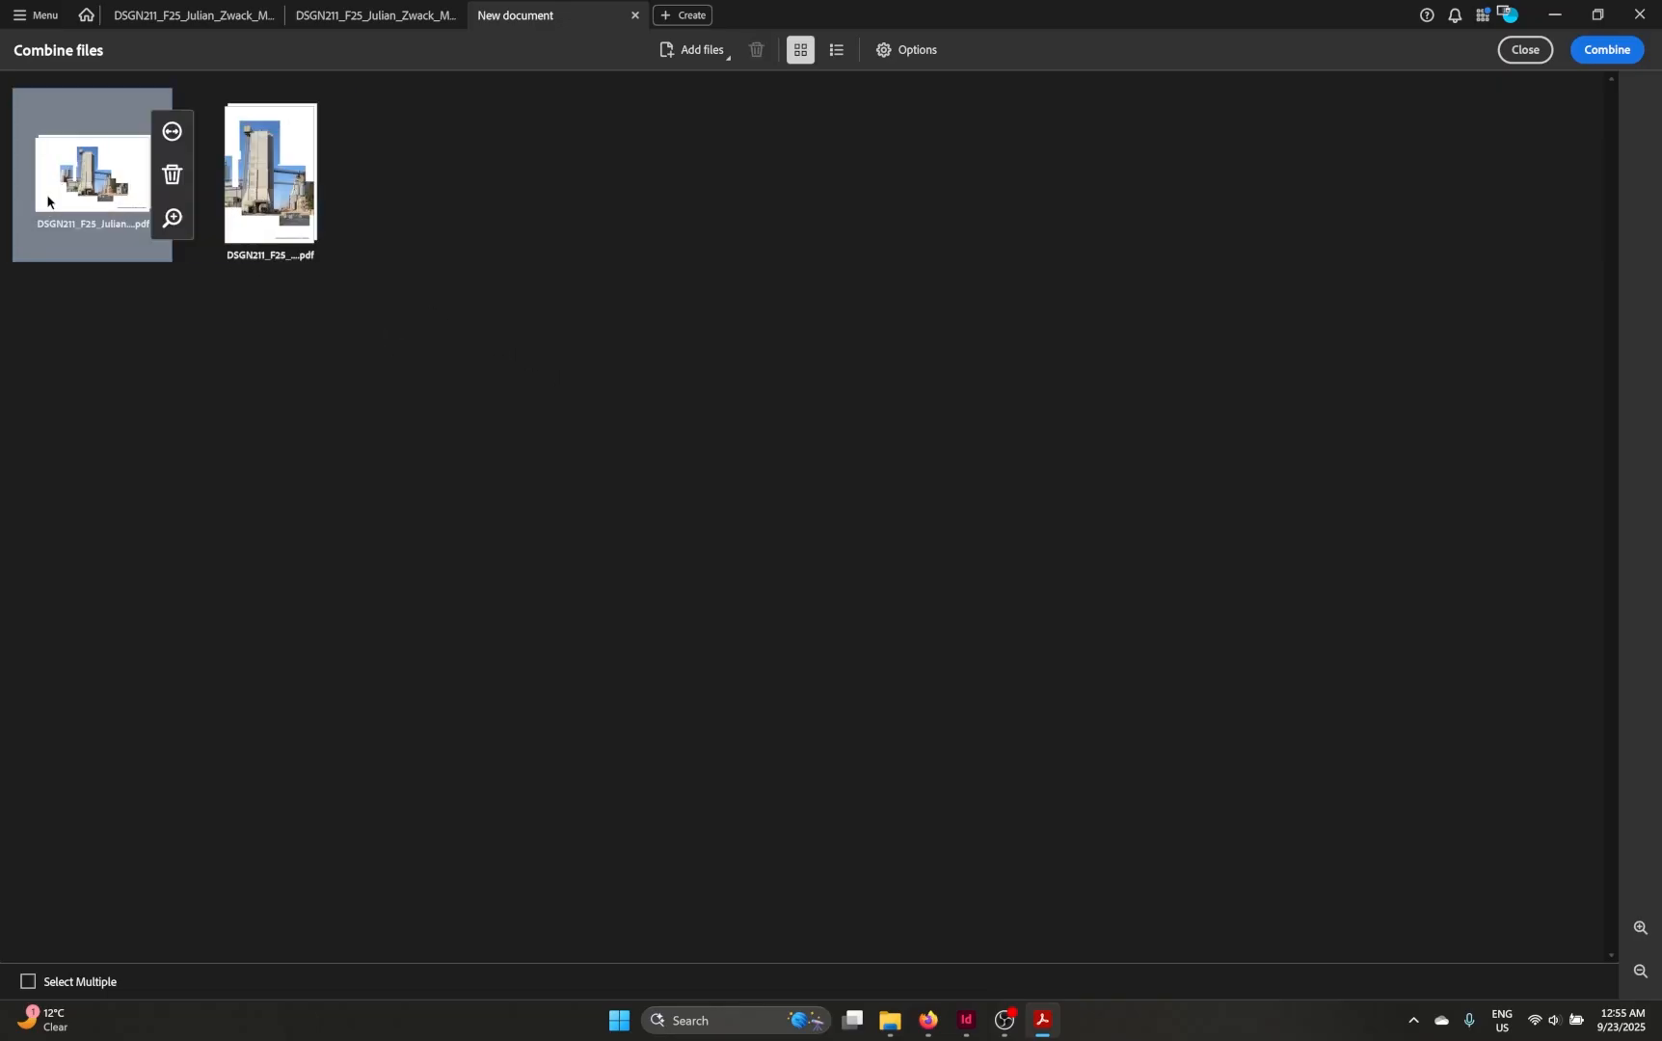
left_click(270, 178)
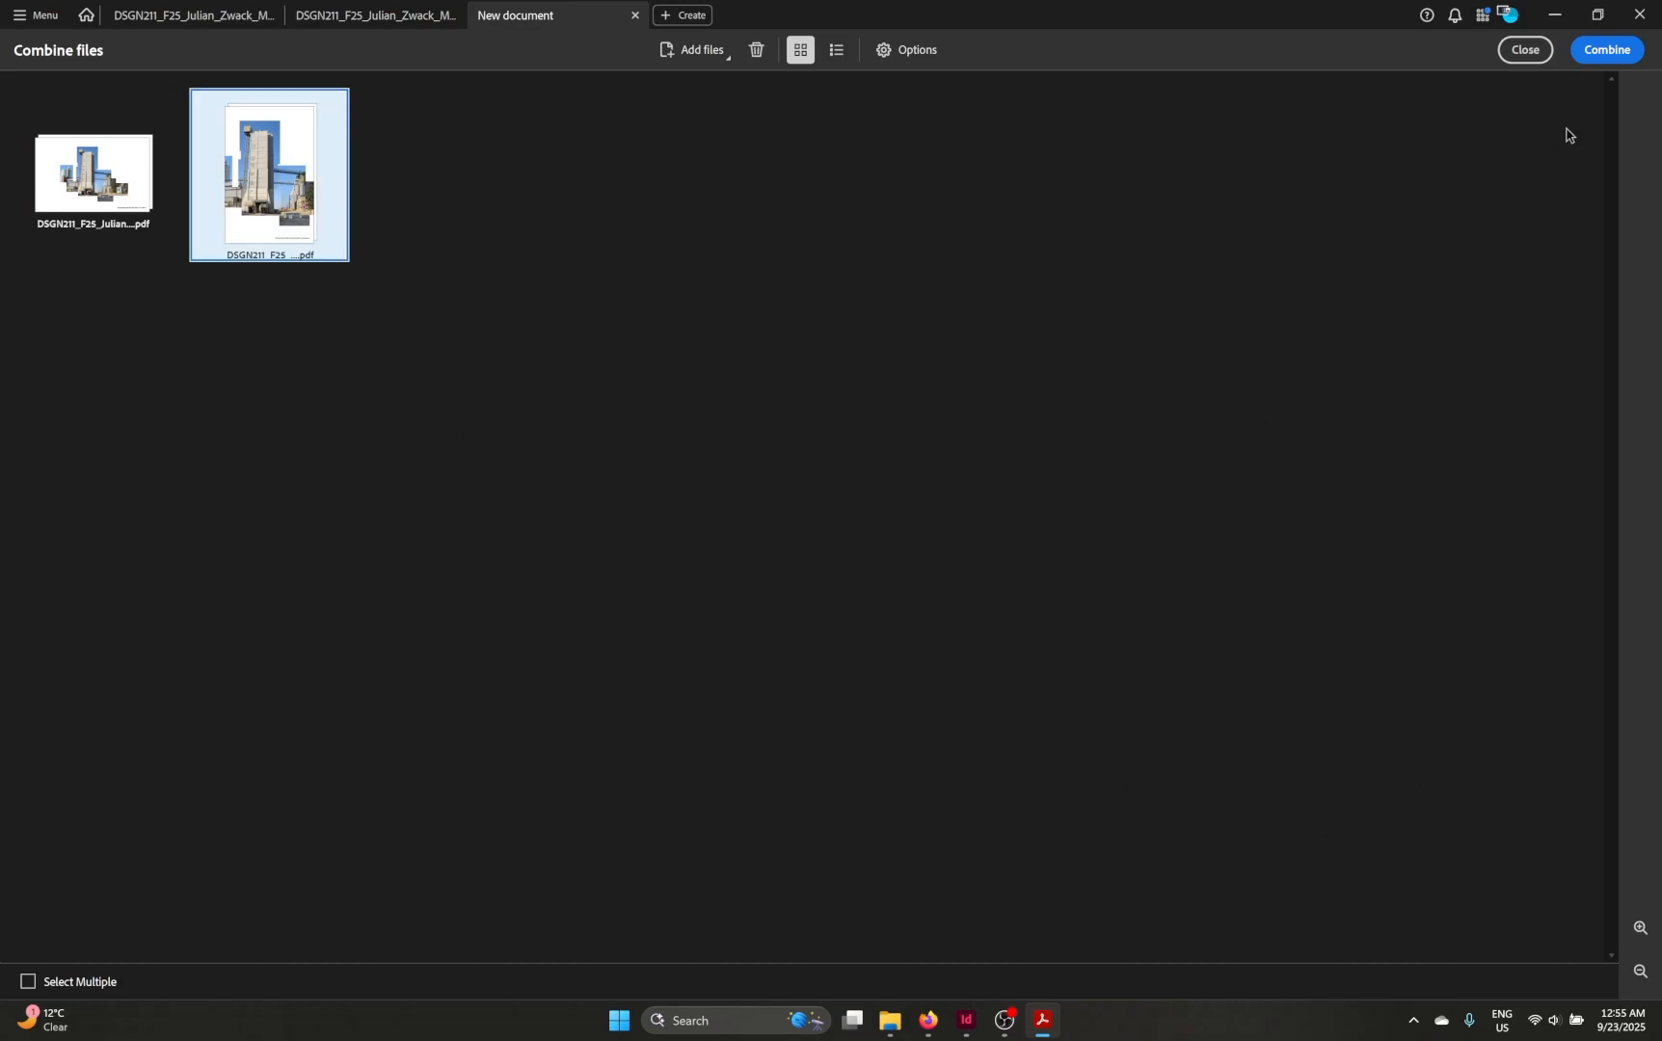
left_click(1602, 50)
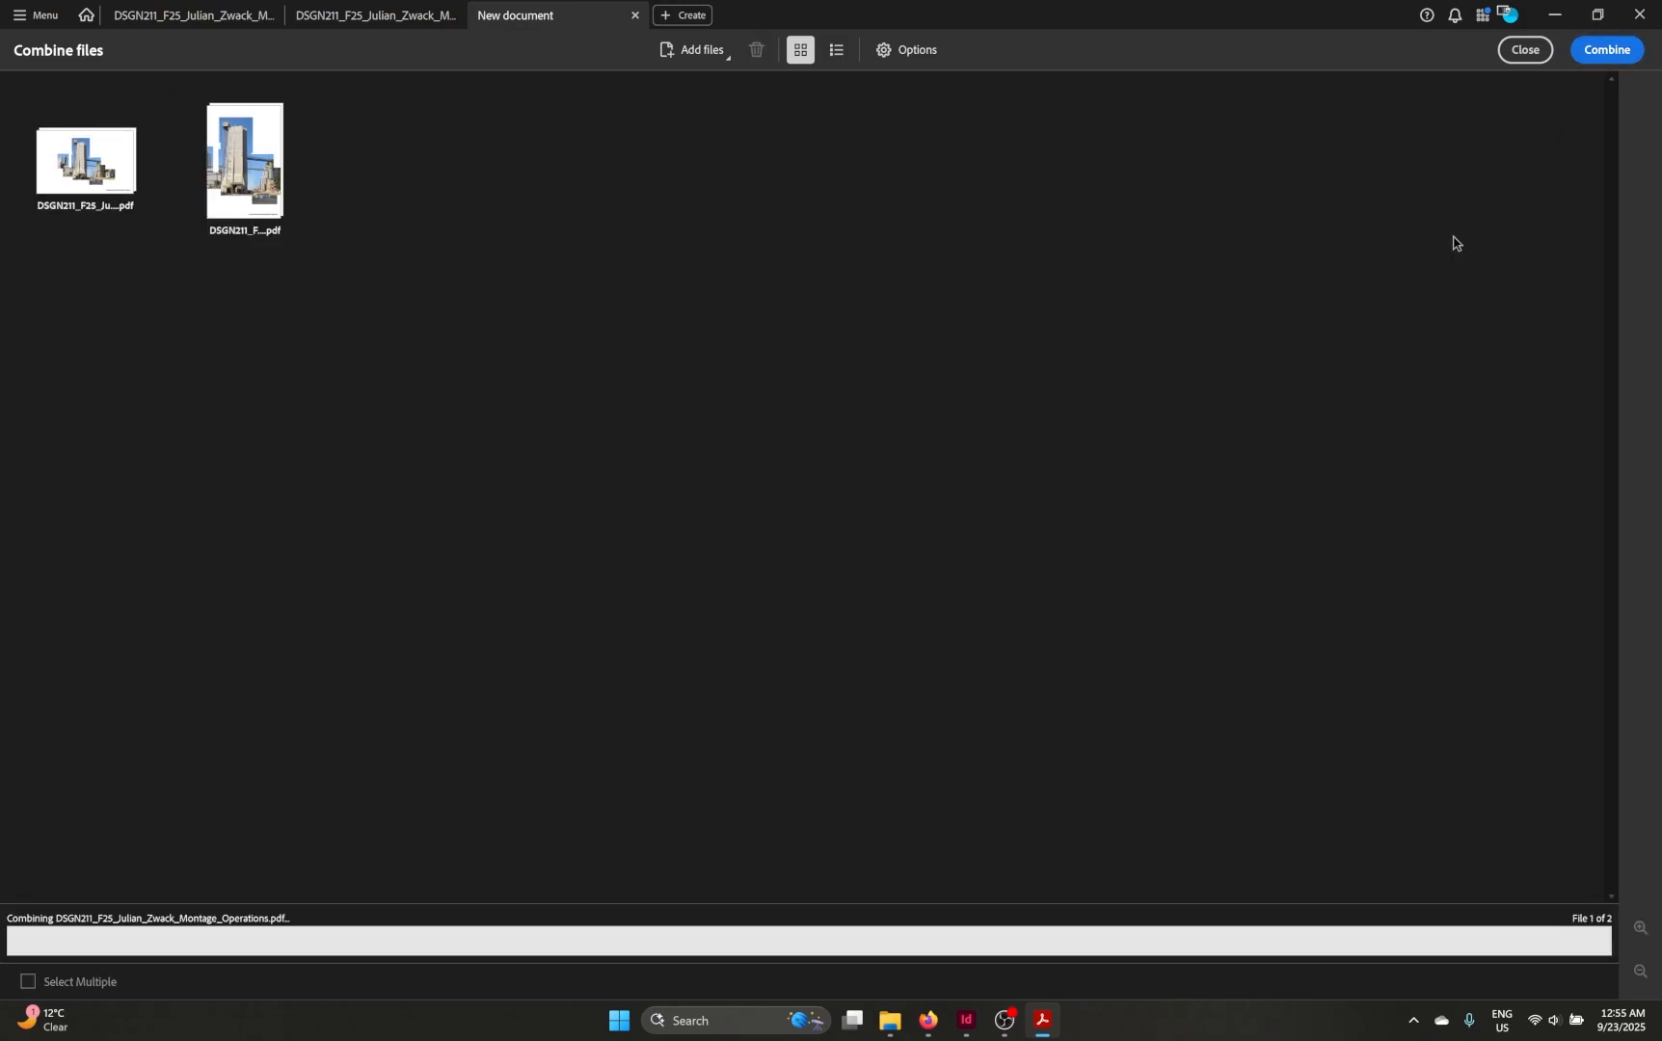
Step: Scroll and zoom through the four pages of the combined PDF to review them
scroll(868, 385, "down", 2)
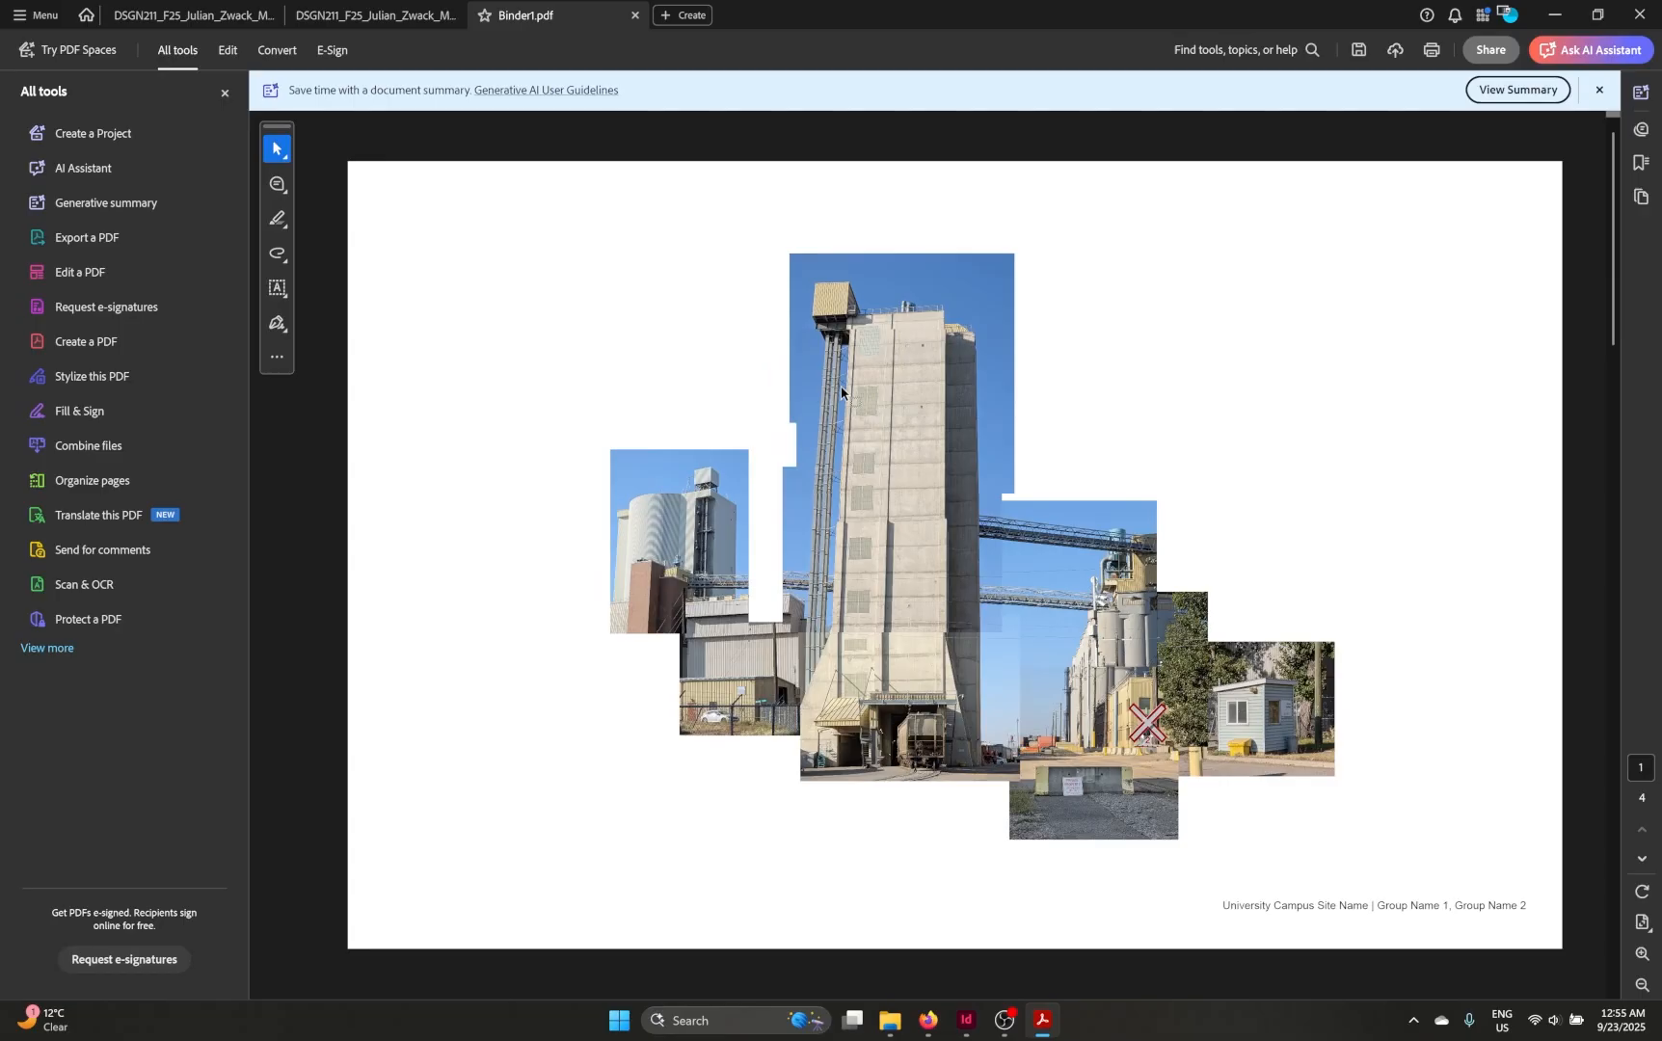
scroll(842, 387, "down", 2)
scroll(842, 388, "down", 3)
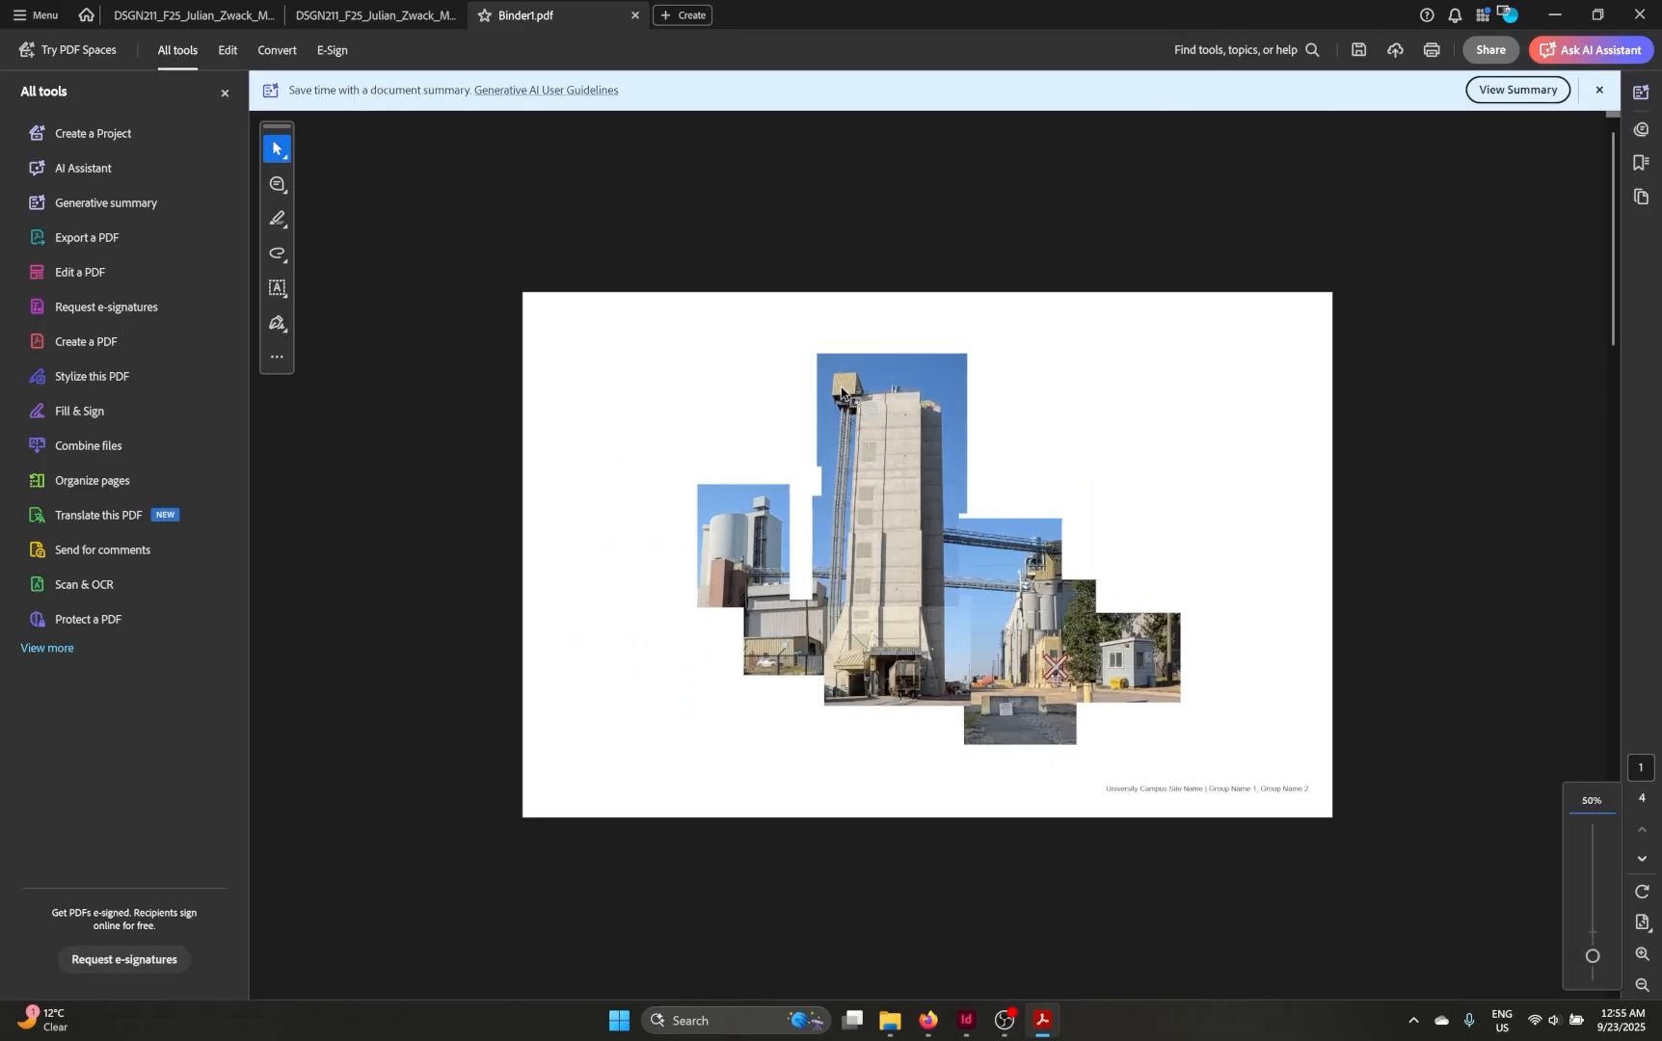
scroll(841, 390, "up", 1)
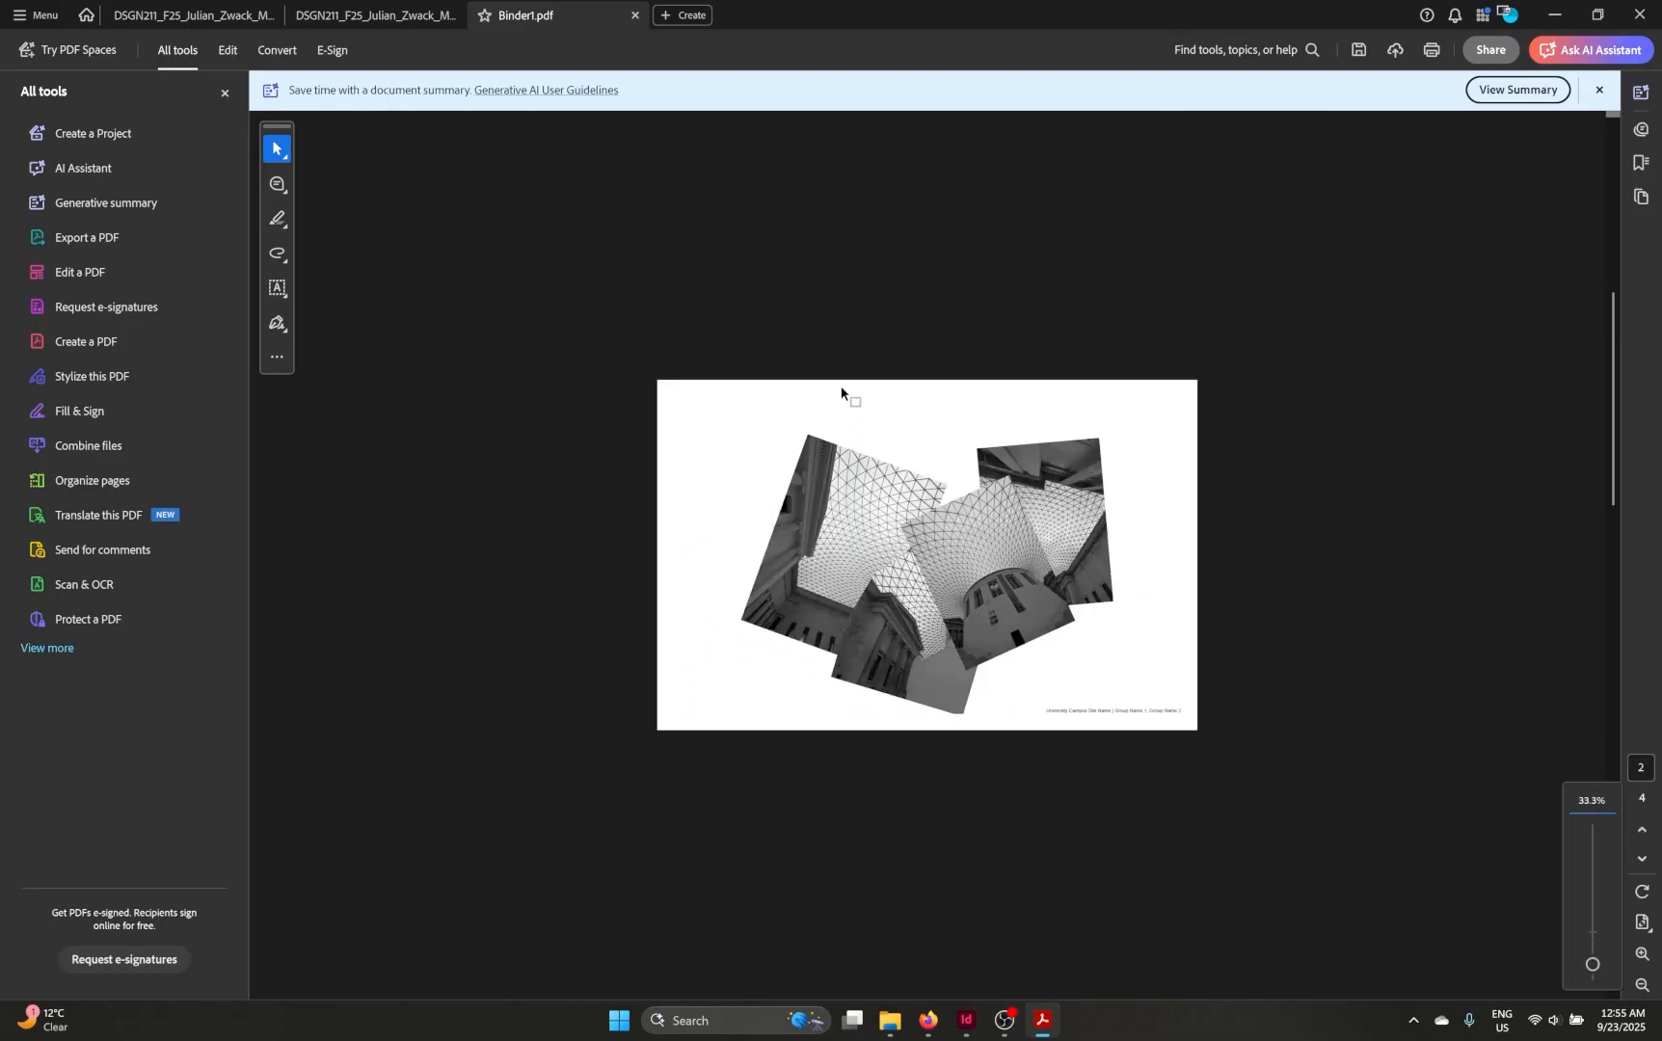
scroll(841, 391, "down", 1)
scroll(841, 387, "down", 1)
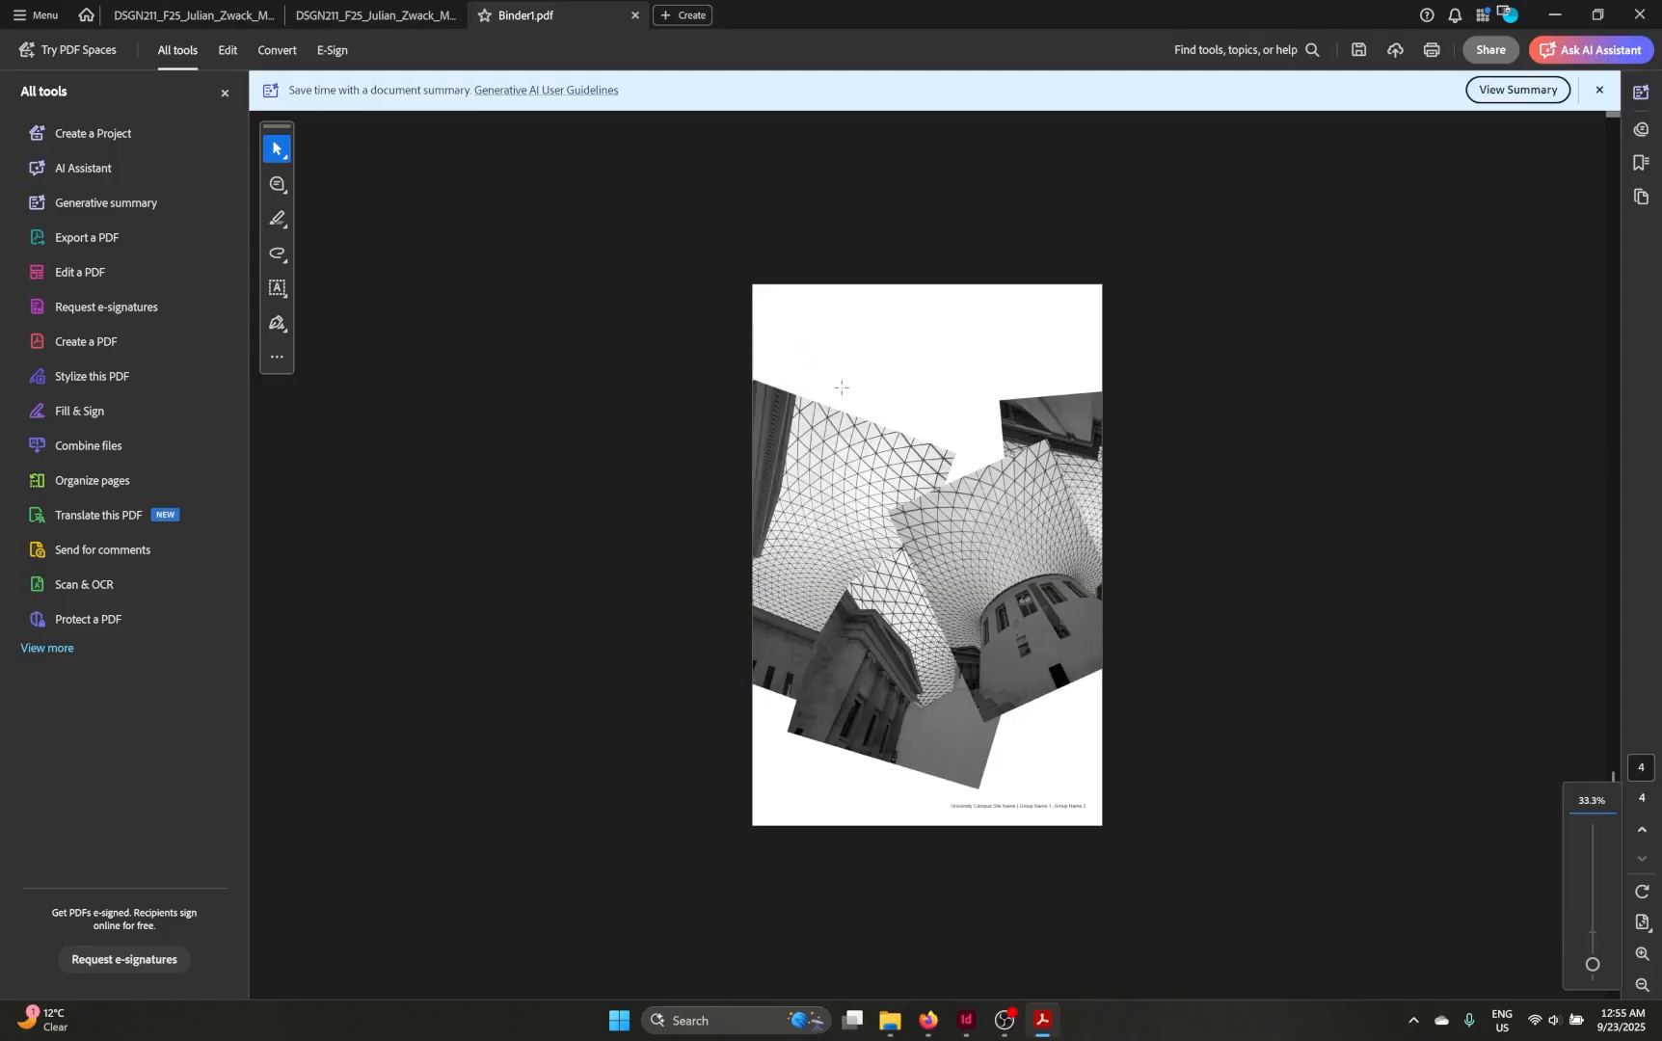
scroll(842, 388, "up", 1)
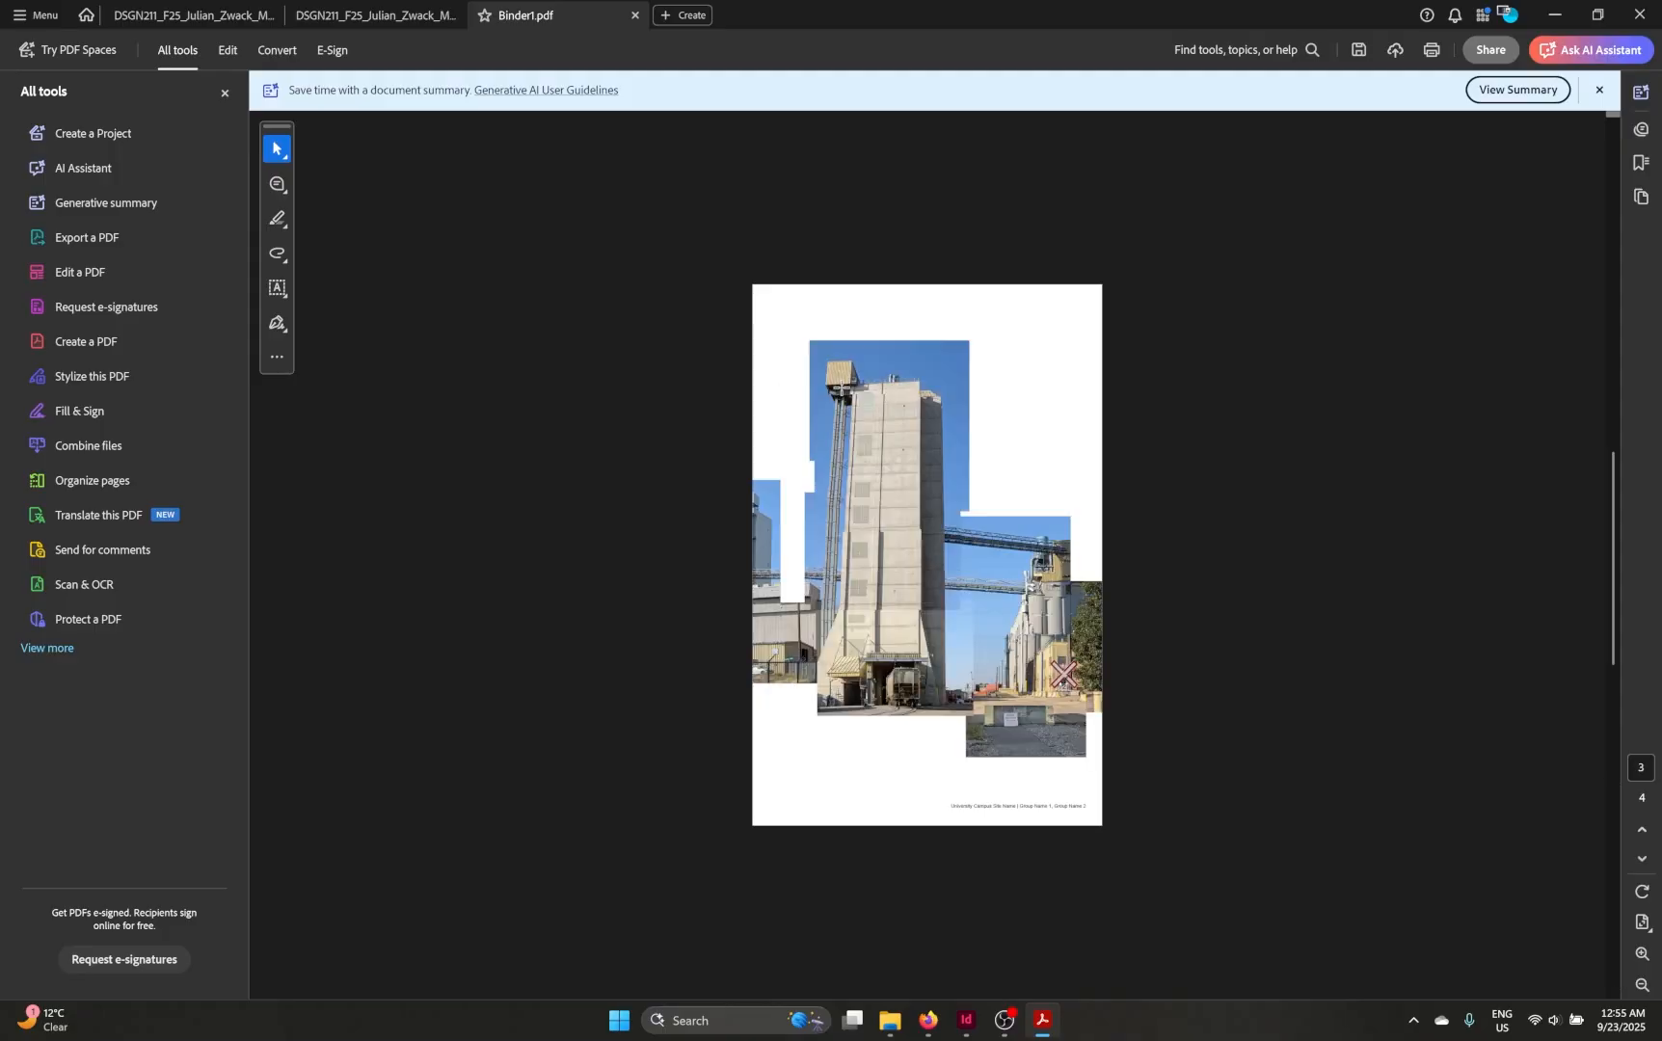
scroll(842, 389, "up", 2)
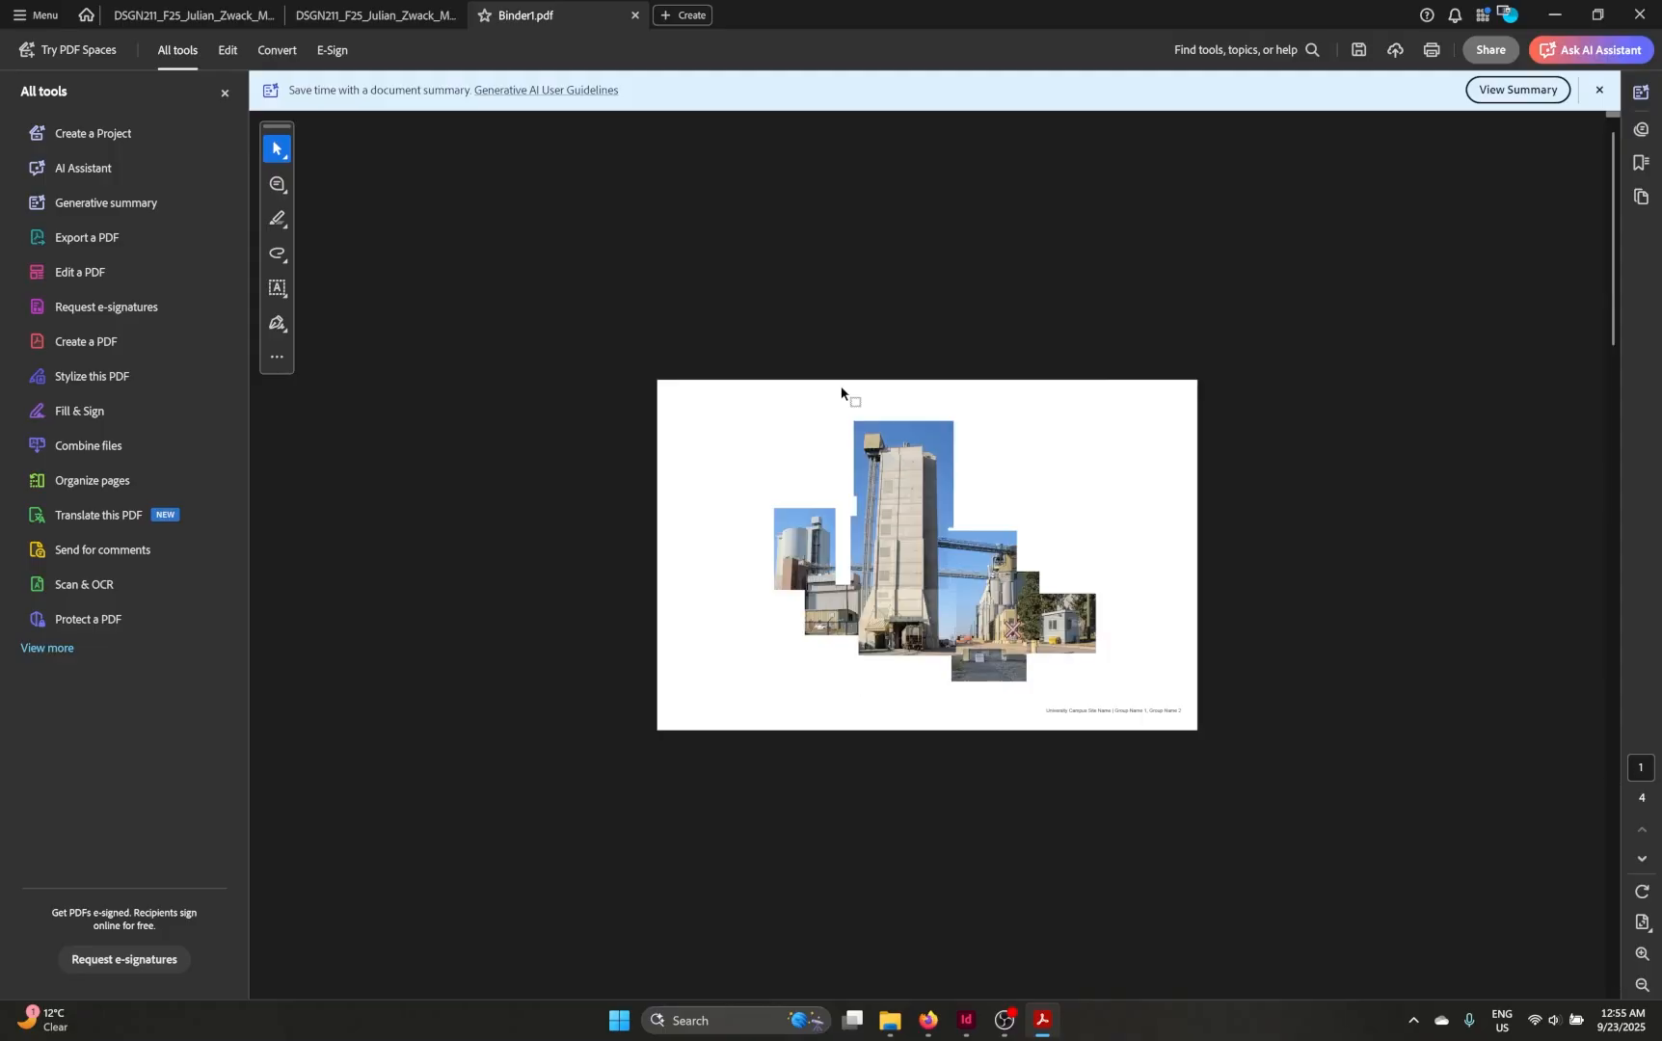
scroll(868, 468, "up", 2, "ctrl")
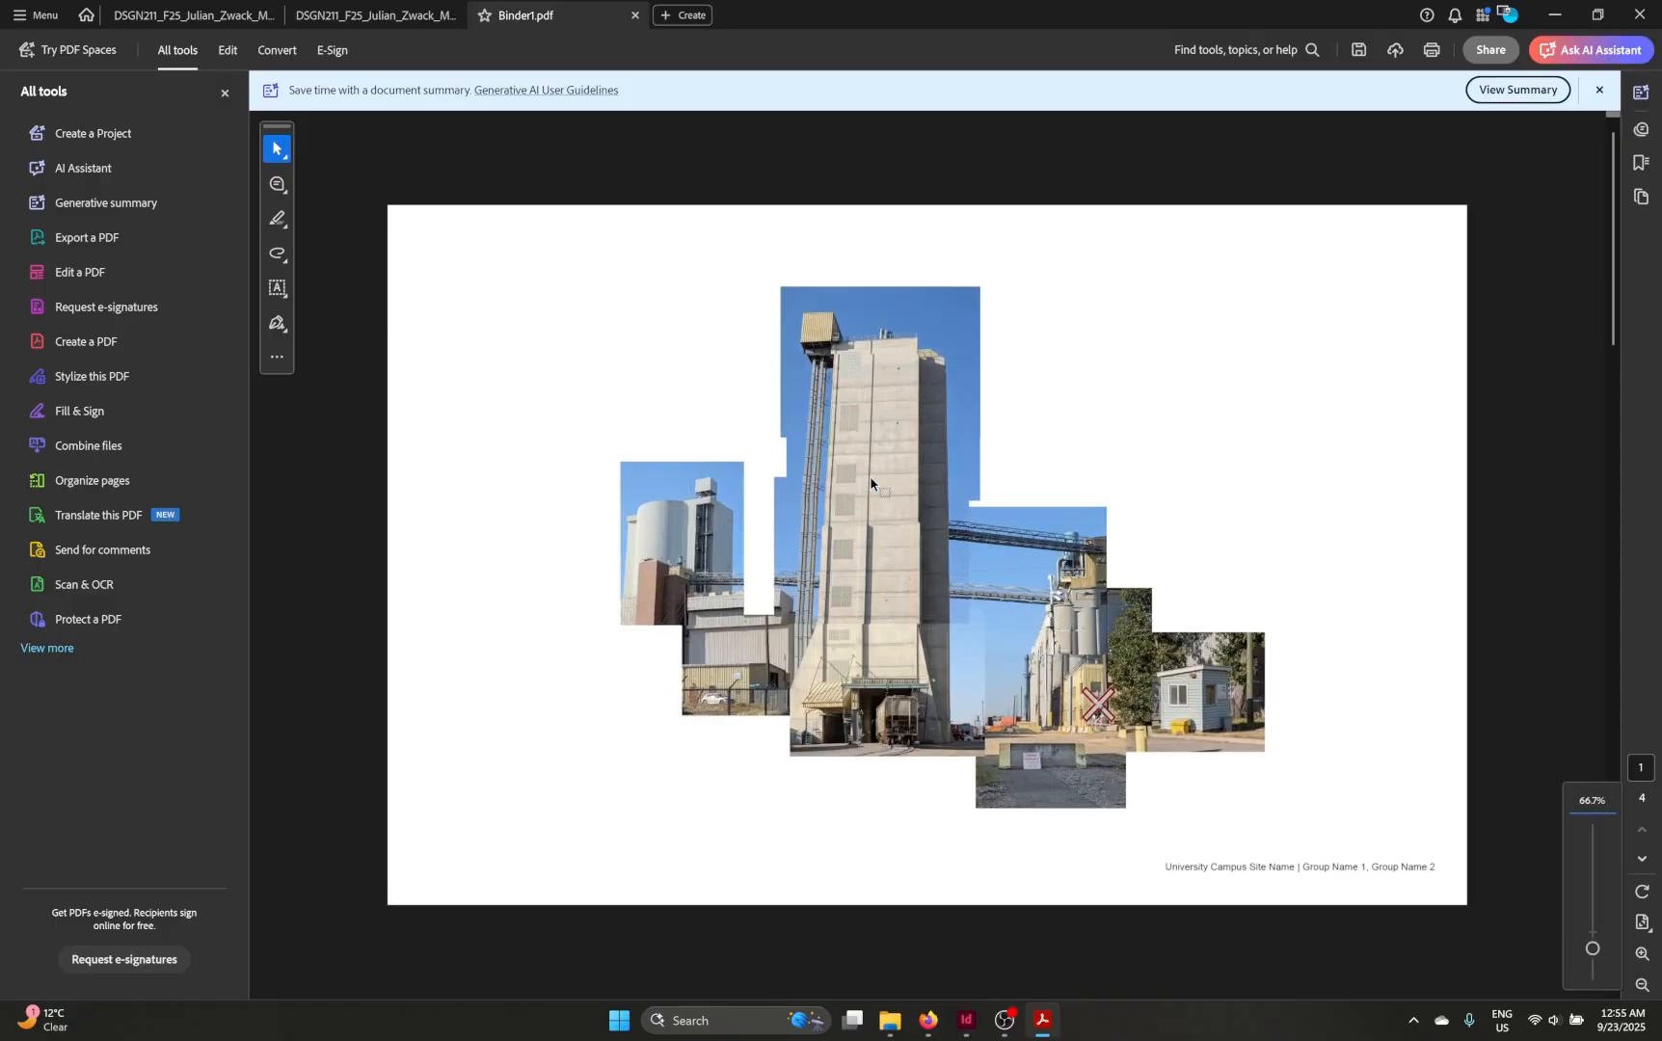